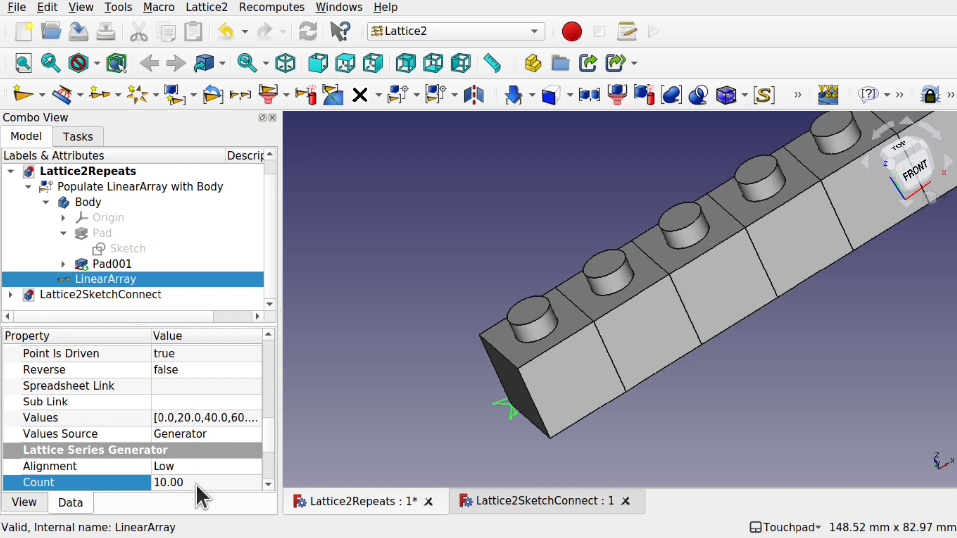
Set the LinearArray's count to 4 in the Lattice2Repeats document.
{"action": "scroll", "coordinate": [822, 313], "scroll_direction": "down", "scroll_amount": 5}
{"action": "middle_click_drag", "start_coordinate": [822, 313], "coordinate": [599, 378], "text": "shift"}
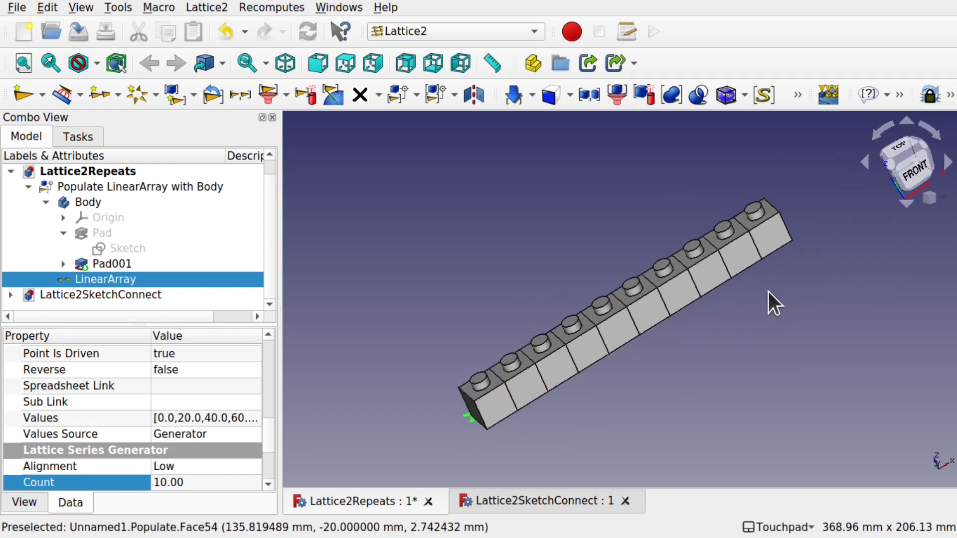
{"action": "left_click", "coordinate": [205, 482]}
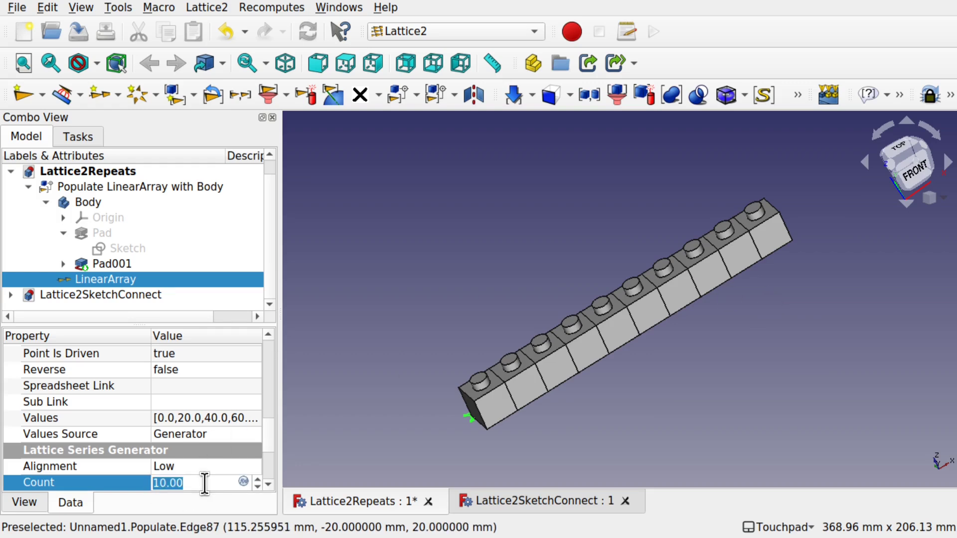
{"action": "type", "text": "4"}
{"action": "key", "text": "Return"}
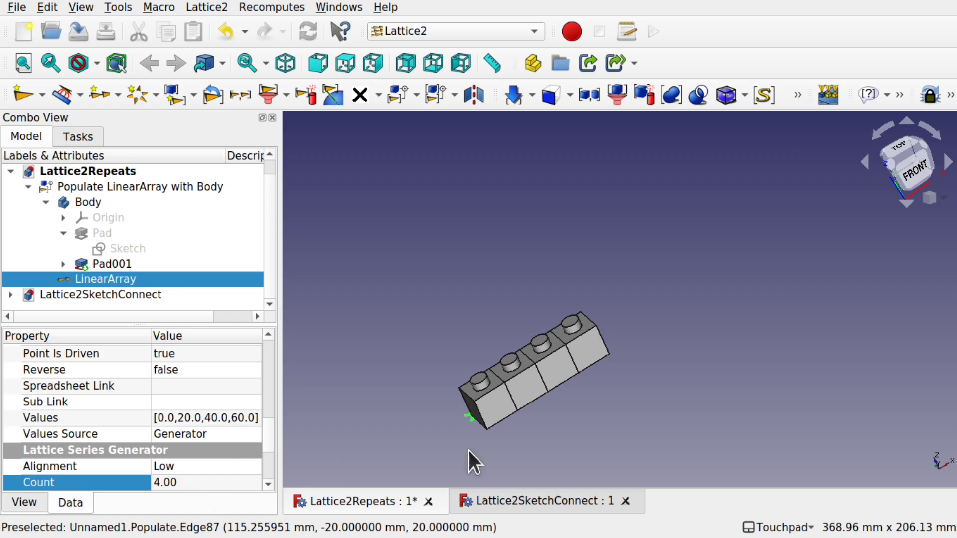
Switch to the Lattice2SketchConnect document and examine the lines, circle and dimensions in RepeatSketch, closing the sketch when done.
{"action": "left_click", "coordinate": [542, 501]}
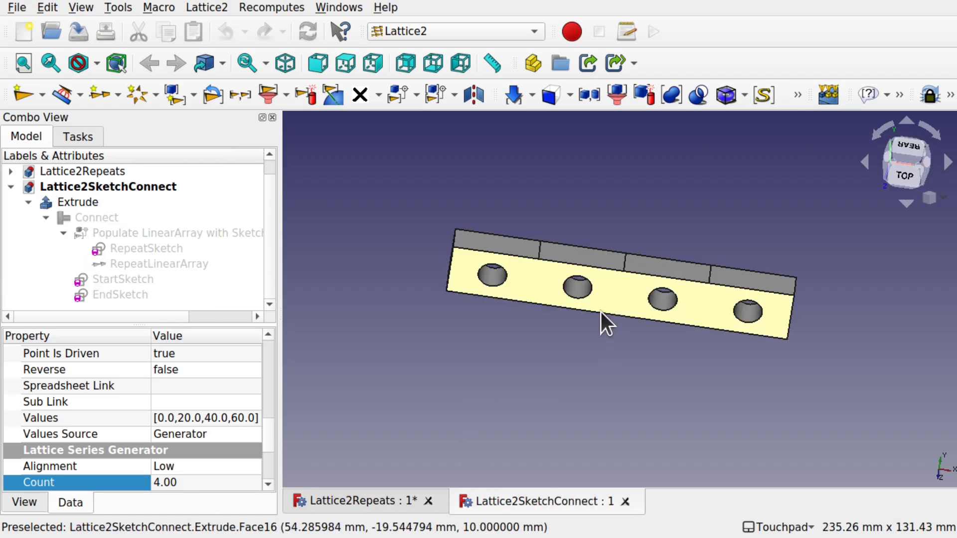
{"action": "left_click_drag", "start_coordinate": [622, 353], "coordinate": [711, 297], "text": "alt"}
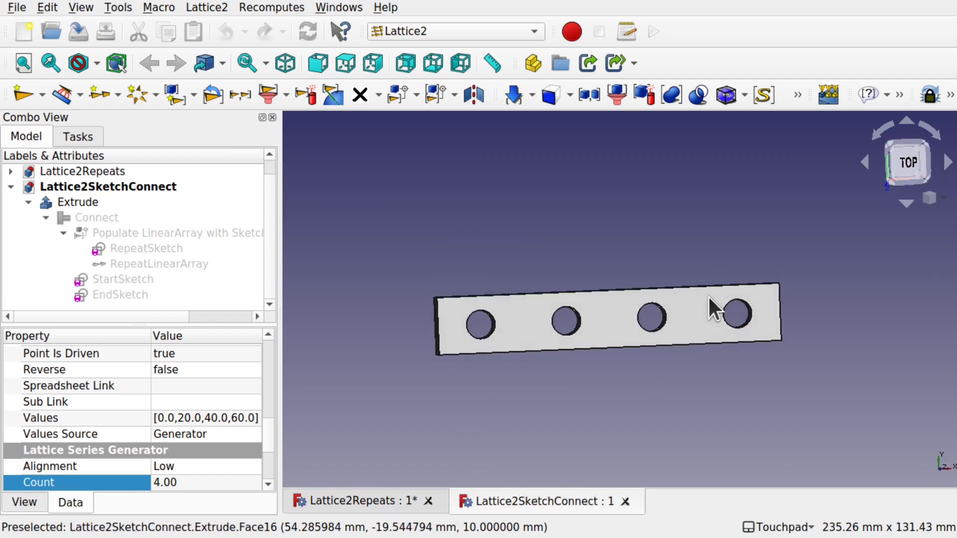
{"action": "double_click", "coordinate": [166, 247]}
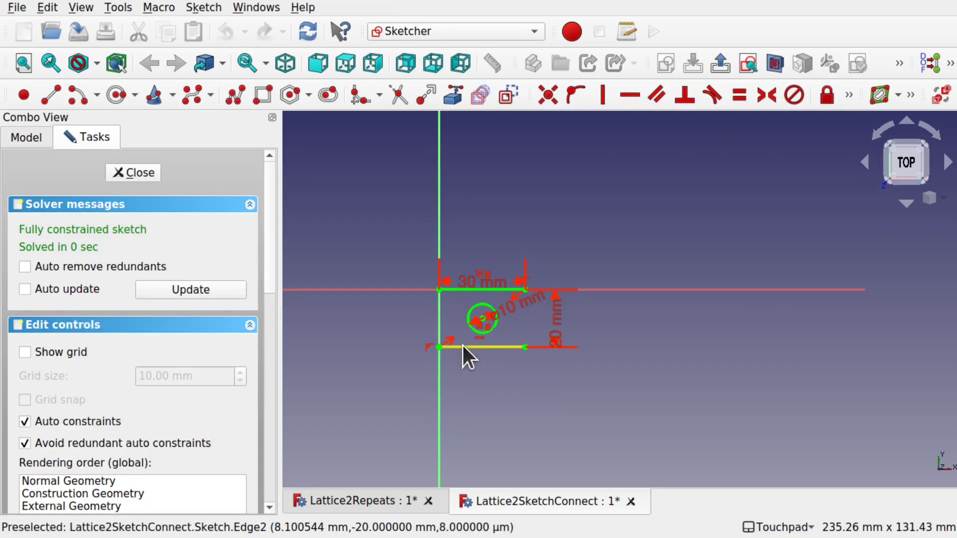
{"action": "scroll", "coordinate": [463, 345], "scroll_direction": "up", "scroll_amount": 5}
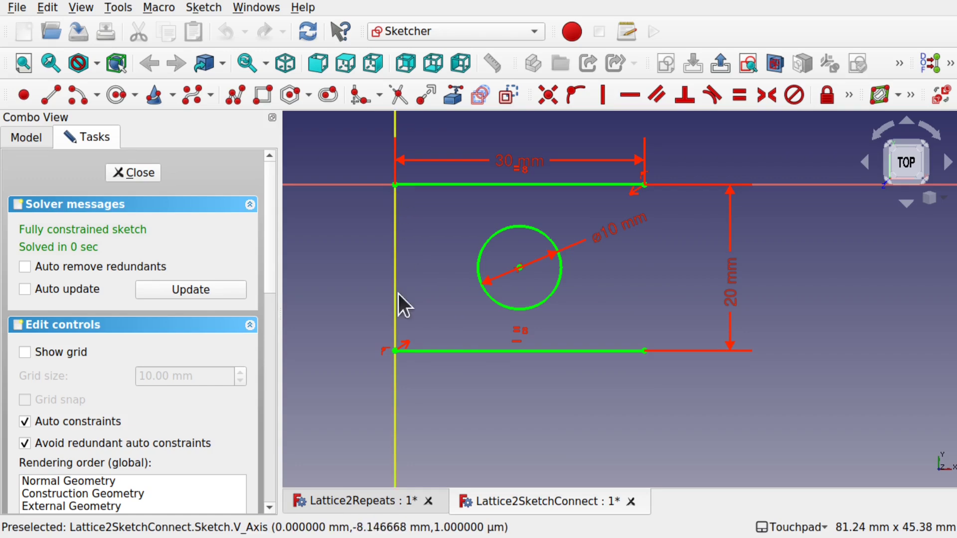
{"action": "scroll", "coordinate": [638, 286], "scroll_direction": "down", "scroll_amount": 5}
{"action": "scroll", "coordinate": [636, 280], "scroll_direction": "up", "scroll_amount": 5}
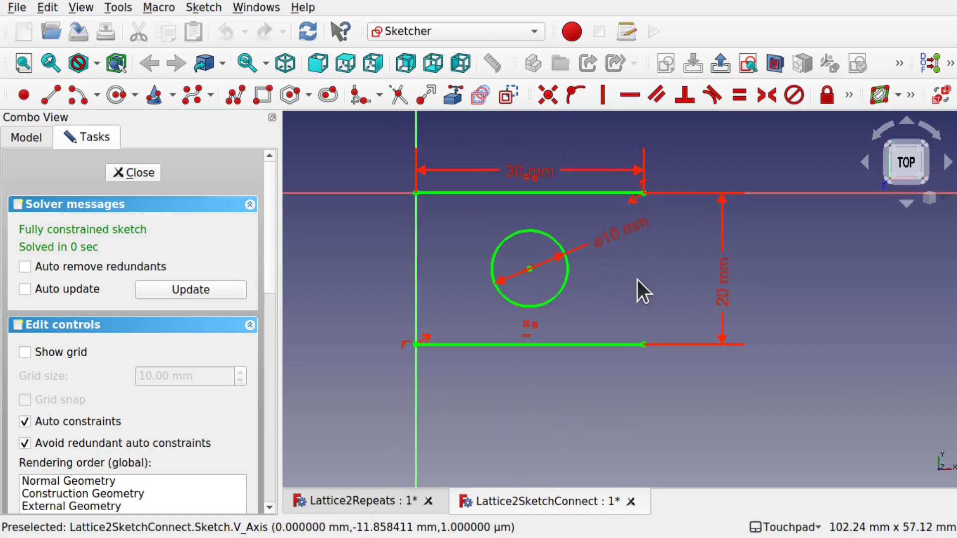
{"action": "scroll", "coordinate": [660, 277], "scroll_direction": "down", "scroll_amount": 5}
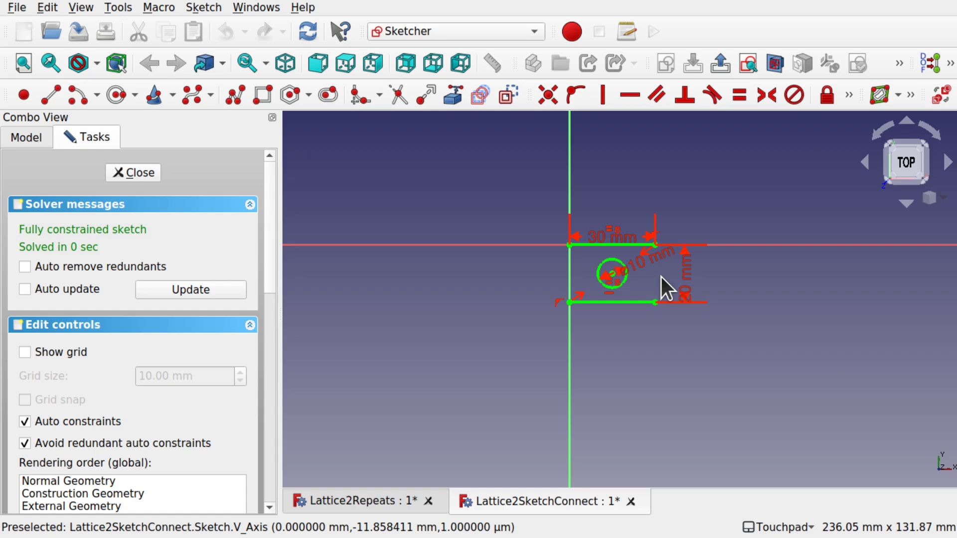
{"action": "left_click", "coordinate": [133, 173]}
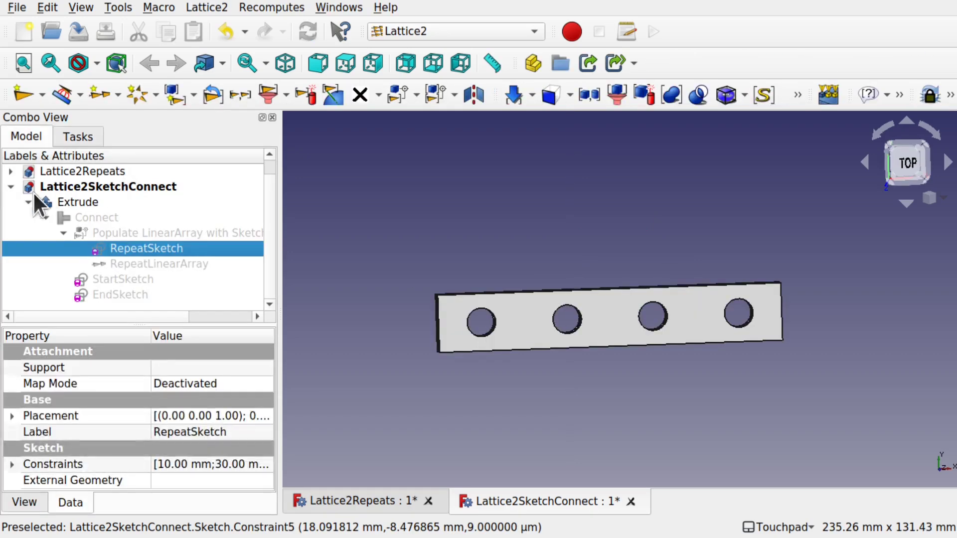
Examine how Extrude is built from Connect, the populated array, RepeatSketch and RepeatLinearArray in the model tree.
{"action": "left_click", "coordinate": [85, 203]}
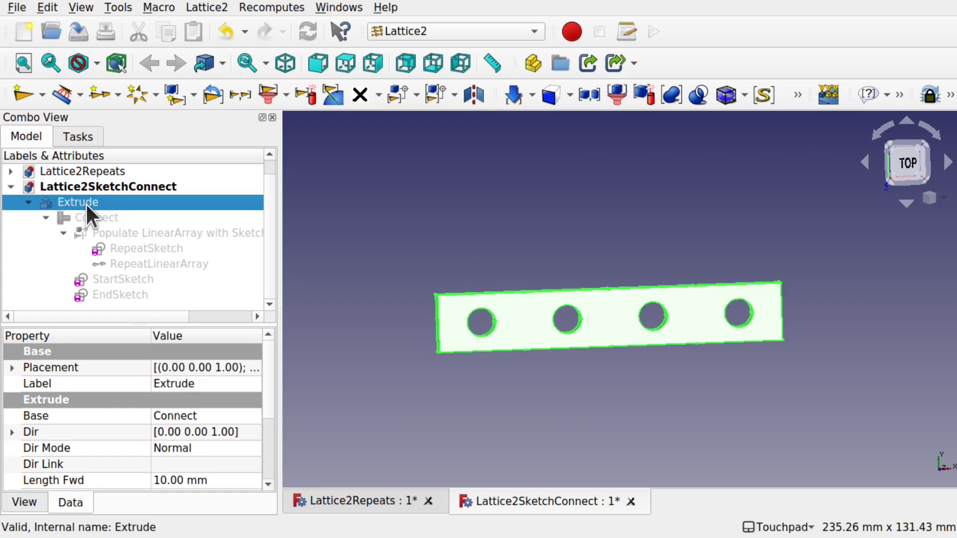
{"action": "left_click", "coordinate": [45, 217]}
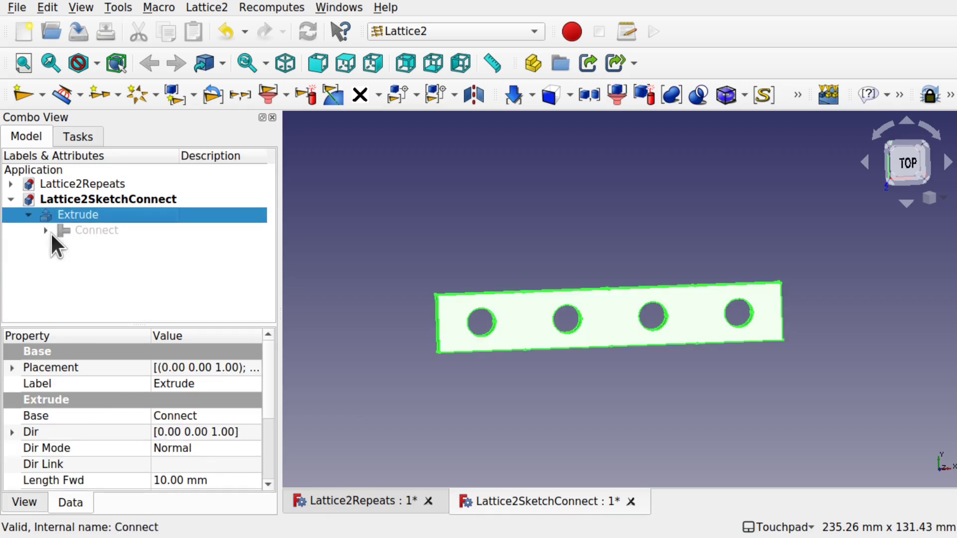
{"action": "left_click", "coordinate": [46, 230]}
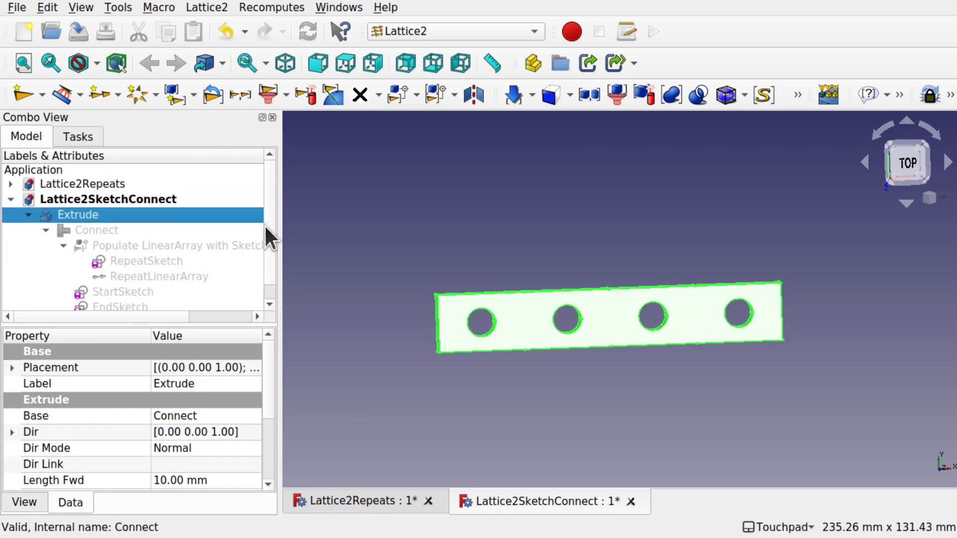
{"action": "scroll", "coordinate": [268, 232], "scroll_direction": "down", "scroll_amount": 1}
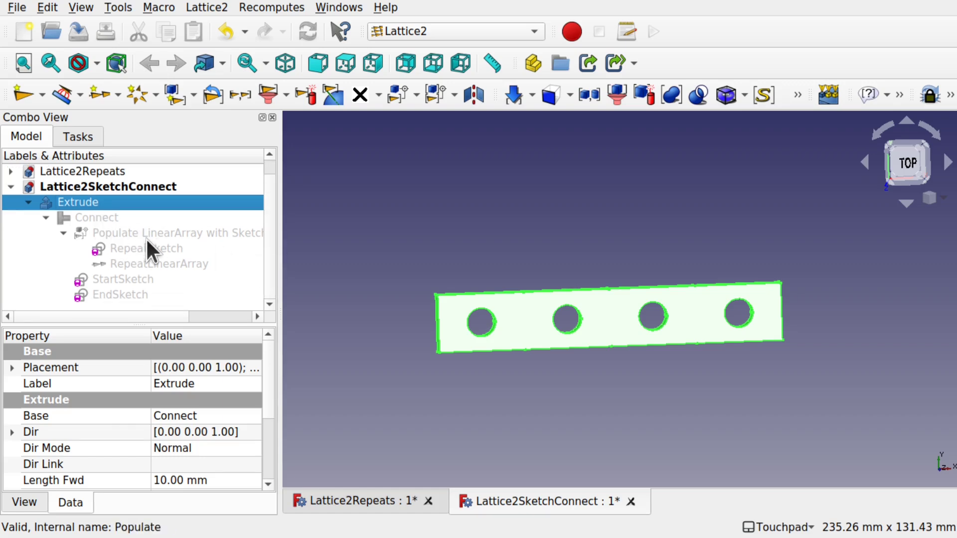
{"action": "left_click", "coordinate": [185, 264]}
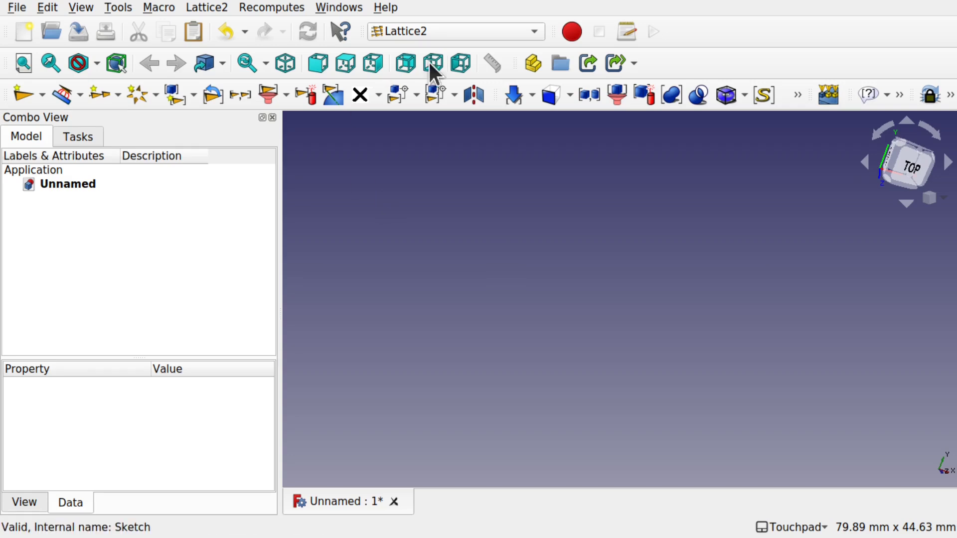
{"action": "left_click", "coordinate": [118, 8]}
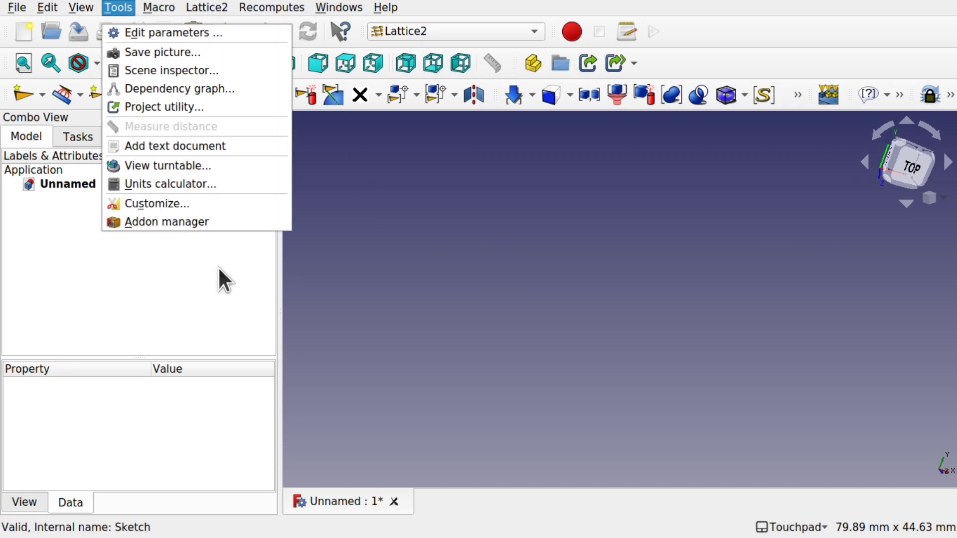
{"action": "left_click", "coordinate": [458, 255]}
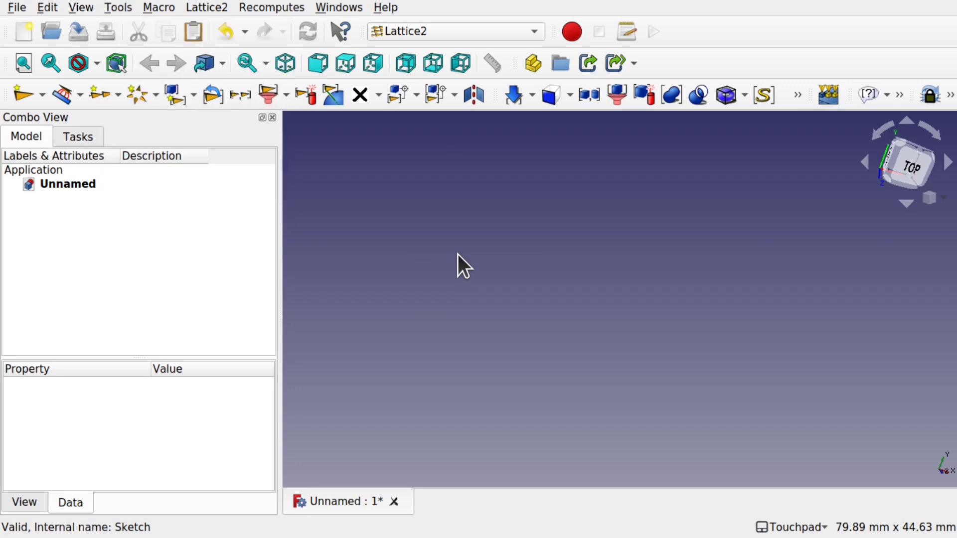
Switch to the Sketcher workbench and create a new sketch on the XY plane.
{"action": "left_click", "coordinate": [464, 31]}
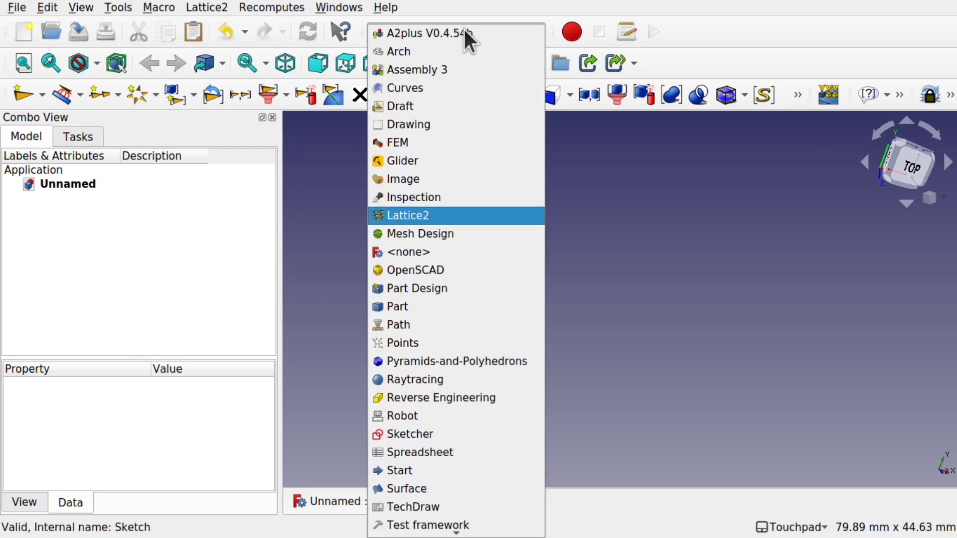
{"action": "left_click", "coordinate": [469, 436]}
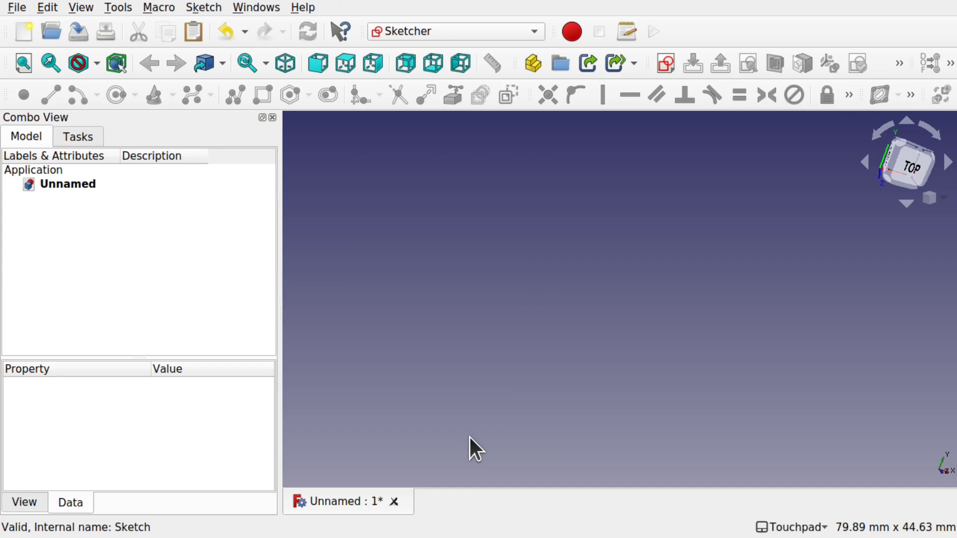
{"action": "left_click", "coordinate": [664, 67]}
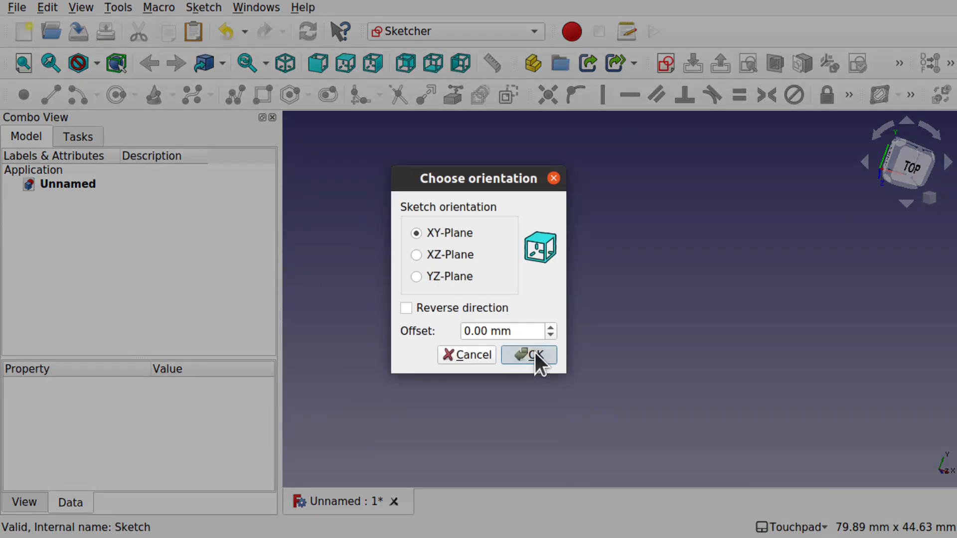
{"action": "left_click", "coordinate": [534, 355]}
{"action": "mouse_move", "coordinate": [534, 352]}
{"action": "middle_mouse_down"}
{"action": "mouse_move", "coordinate": [677, 378]}
{"action": "mouse_move", "coordinate": [591, 314]}
{"action": "middle_mouse_up"}
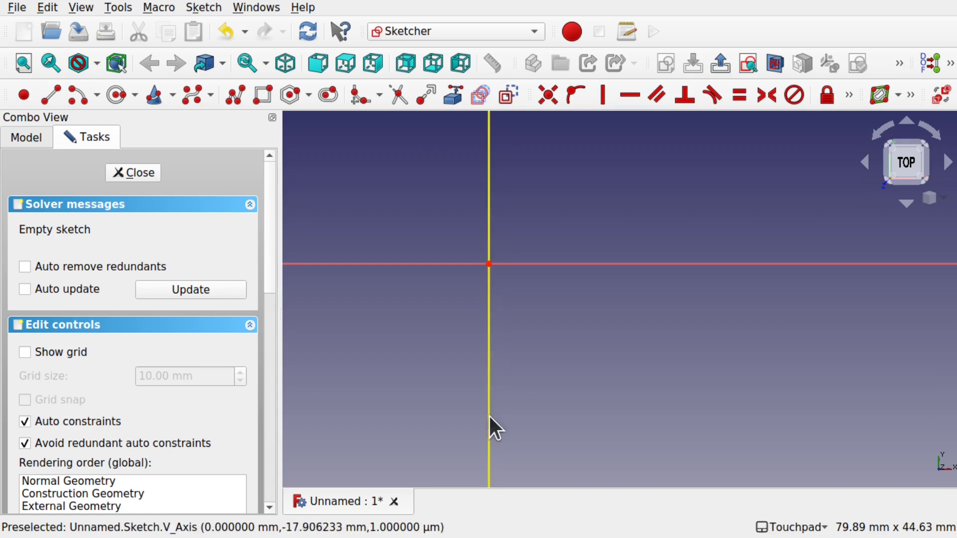
Draw a horizontal line about 26 mm long from the origin and another about 20 mm below it, starting on the vertical axis.
{"action": "left_click", "coordinate": [495, 276]}
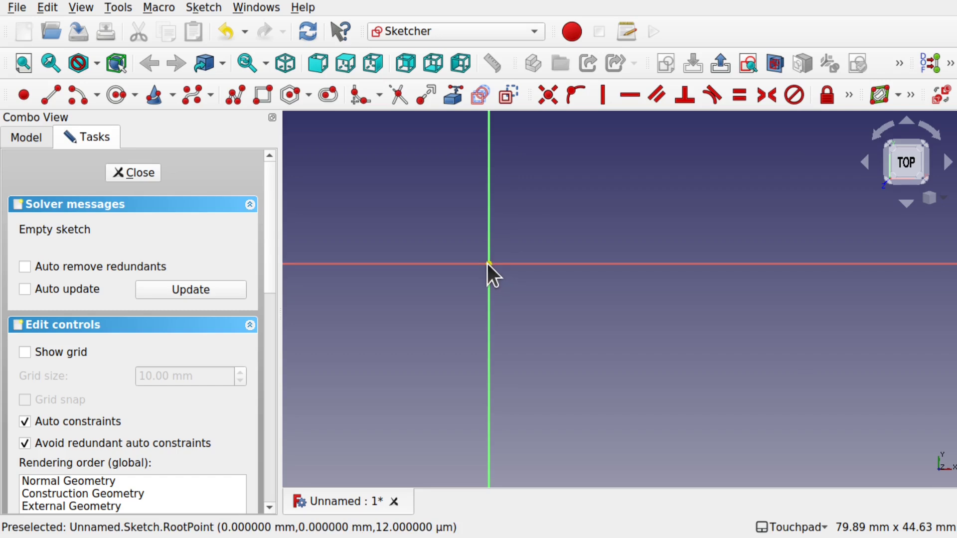
{"action": "left_click", "coordinate": [46, 106]}
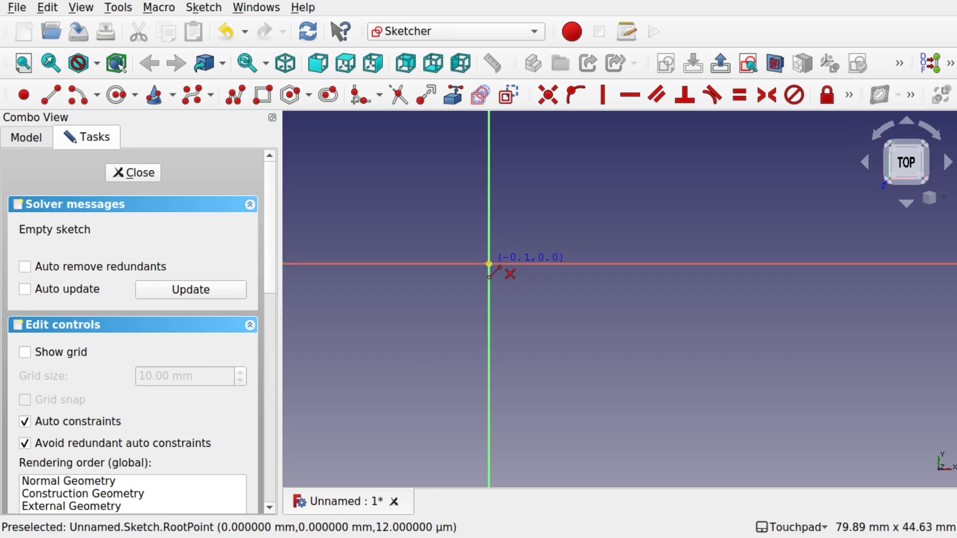
{"action": "left_click", "coordinate": [488, 264]}
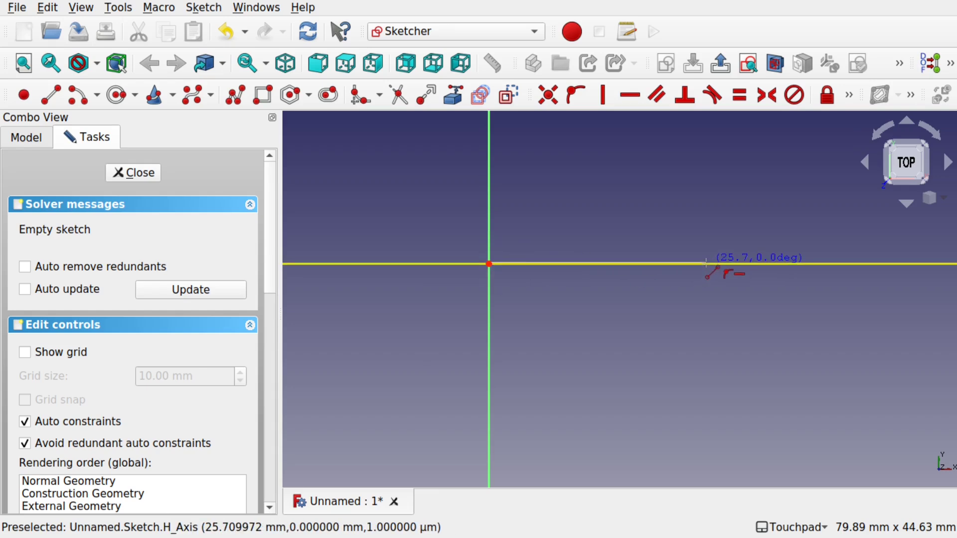
{"action": "left_click", "coordinate": [706, 264]}
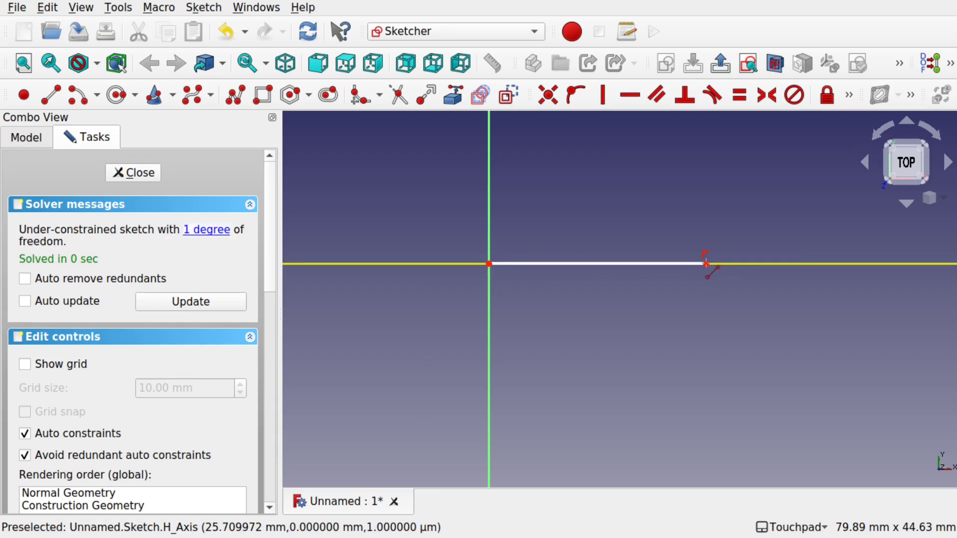
{"action": "left_click", "coordinate": [490, 433]}
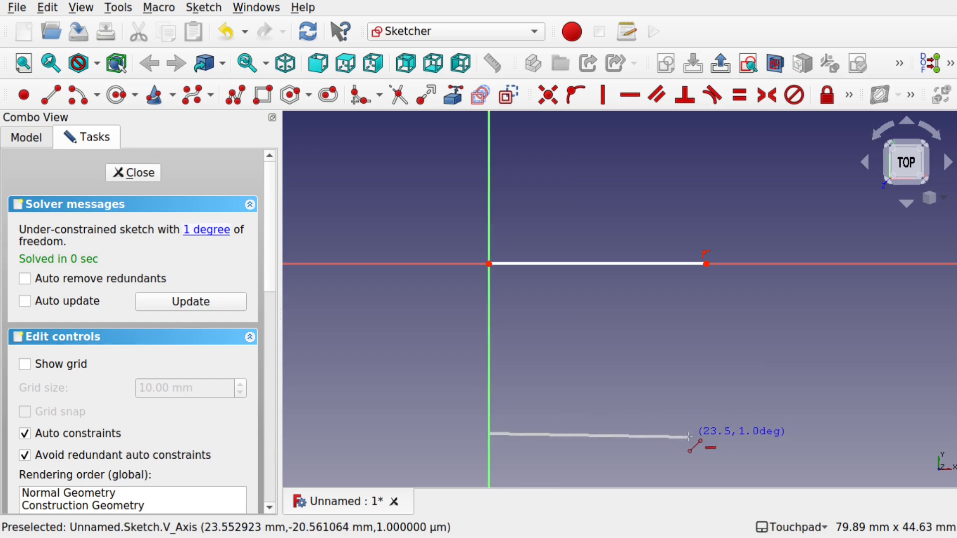
{"action": "left_click", "coordinate": [699, 434]}
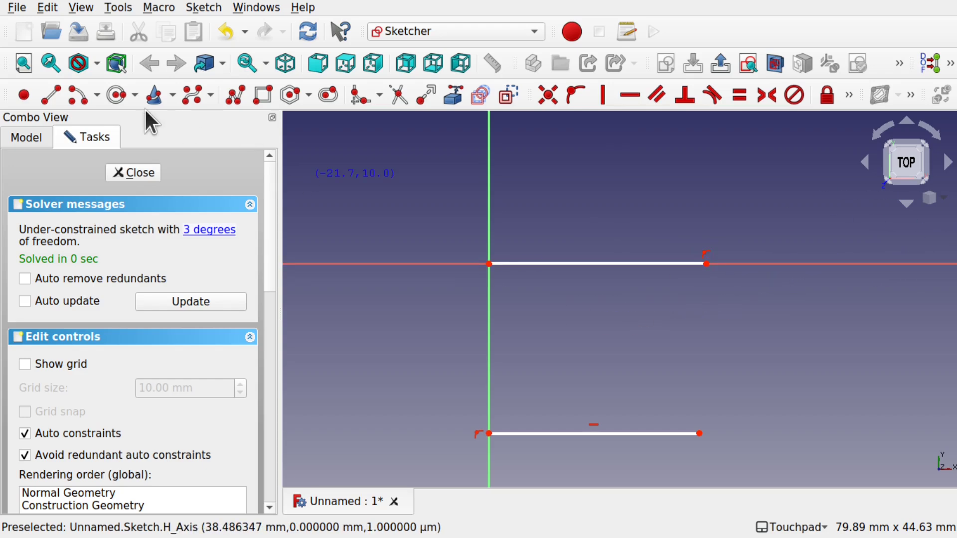
Draw a circle about 11.8 mm in diameter midway between the two horizontal lines.
{"action": "left_click", "coordinate": [121, 97]}
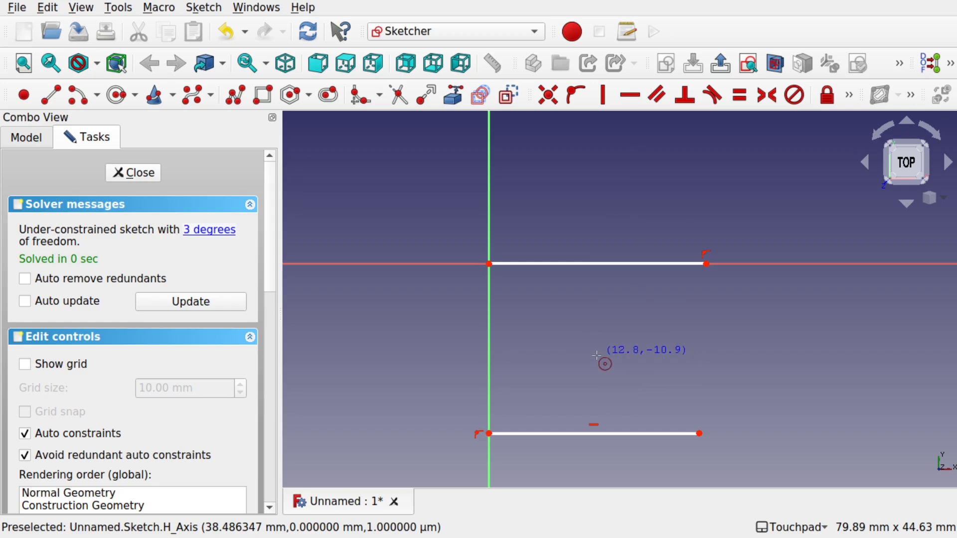
{"action": "left_click", "coordinate": [596, 356]}
{"action": "left_click", "coordinate": [643, 374]}
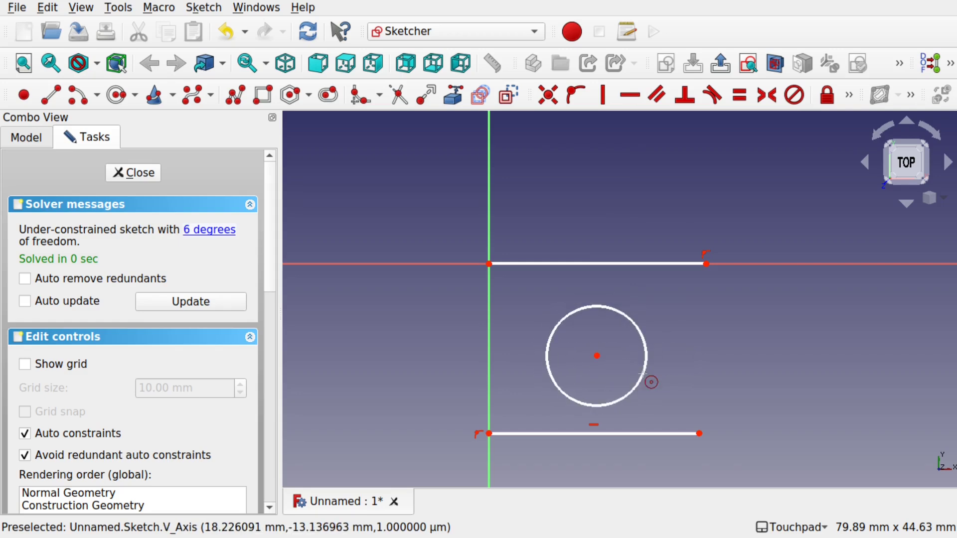
Constrain the circle's diameter to 10 mm and make diagonally opposite line endpoints symmetric about its centre.
{"action": "left_click", "coordinate": [646, 352]}
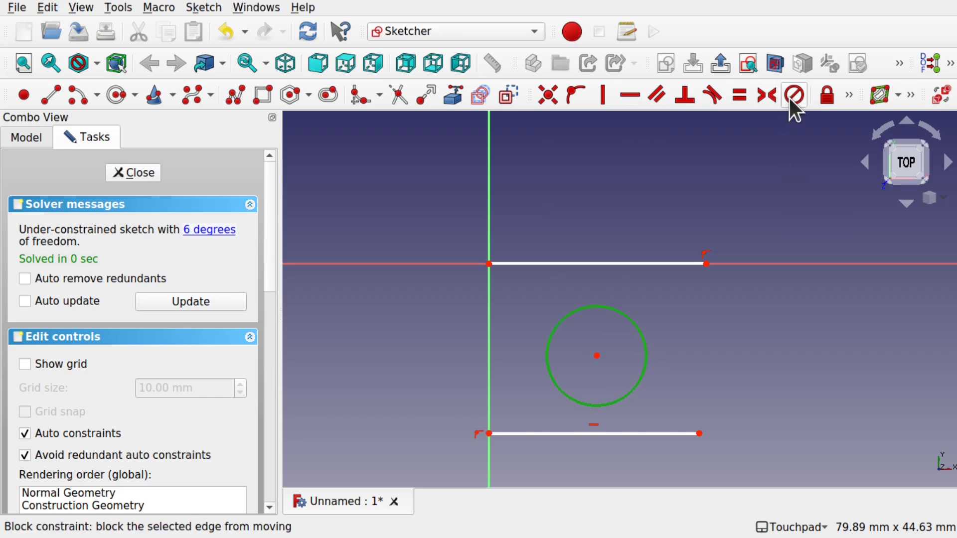
{"action": "left_click", "coordinate": [850, 96]}
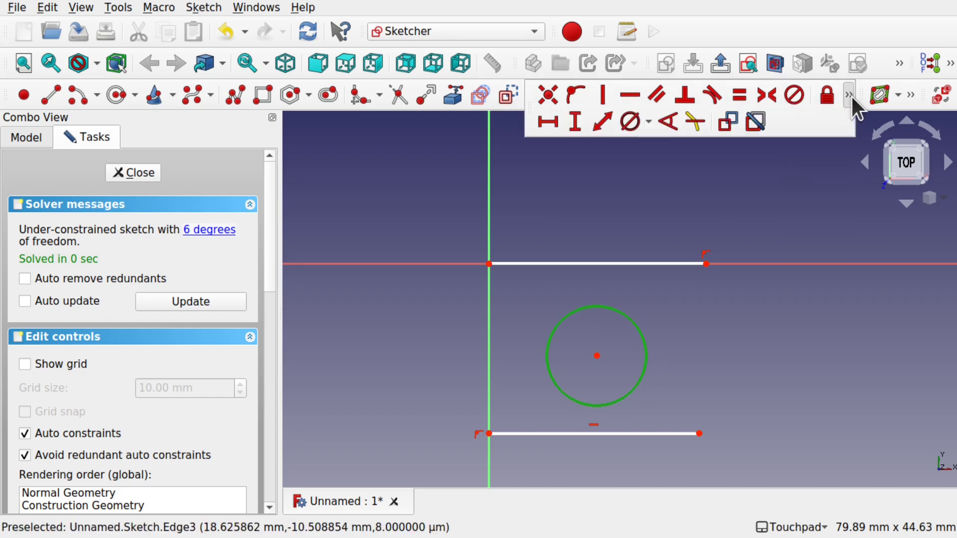
{"action": "left_click", "coordinate": [631, 124]}
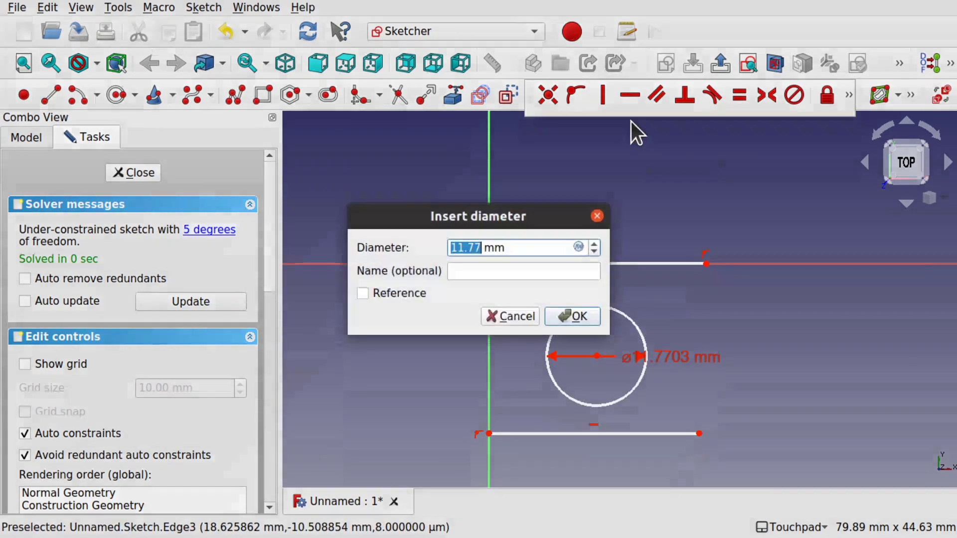
{"action": "type", "text": "10"}
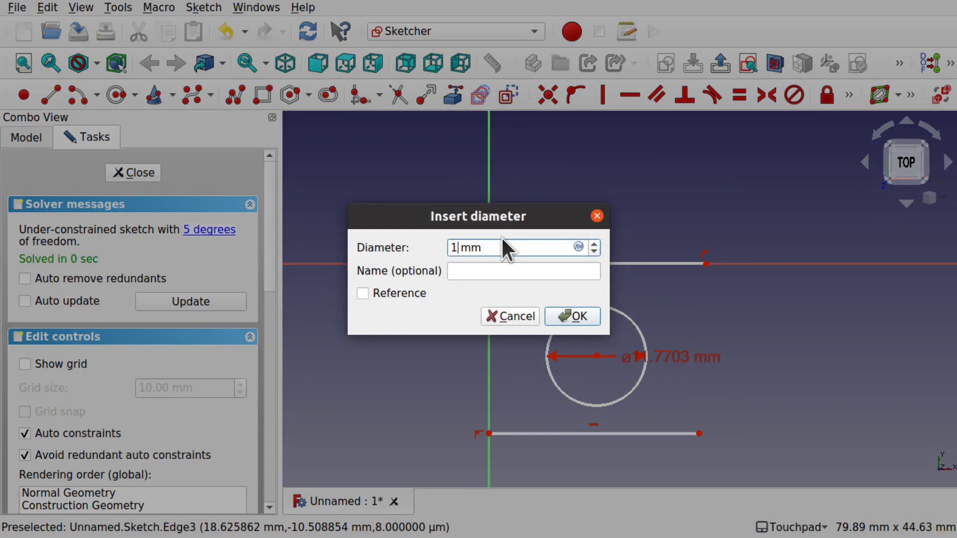
{"action": "key", "text": "Return"}
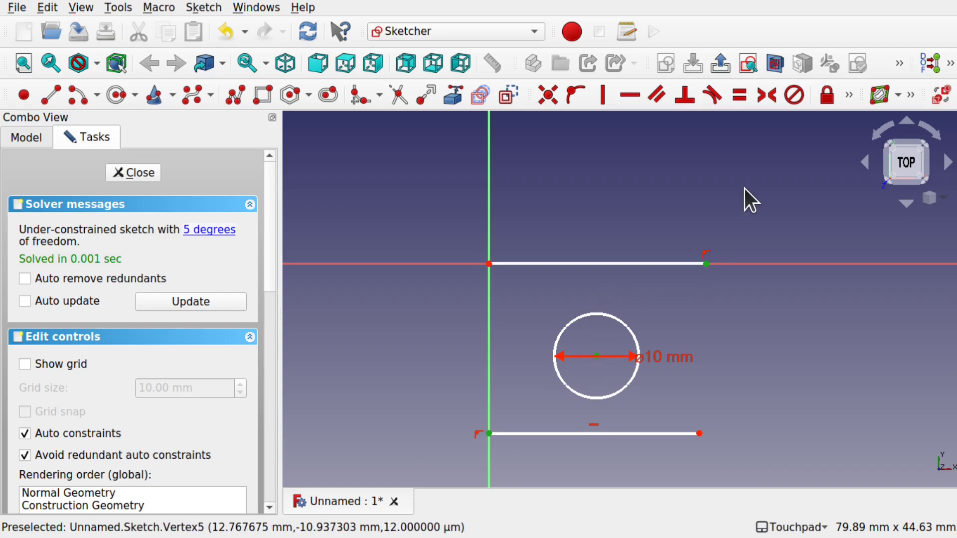
{"action": "left_click", "coordinate": [762, 97]}
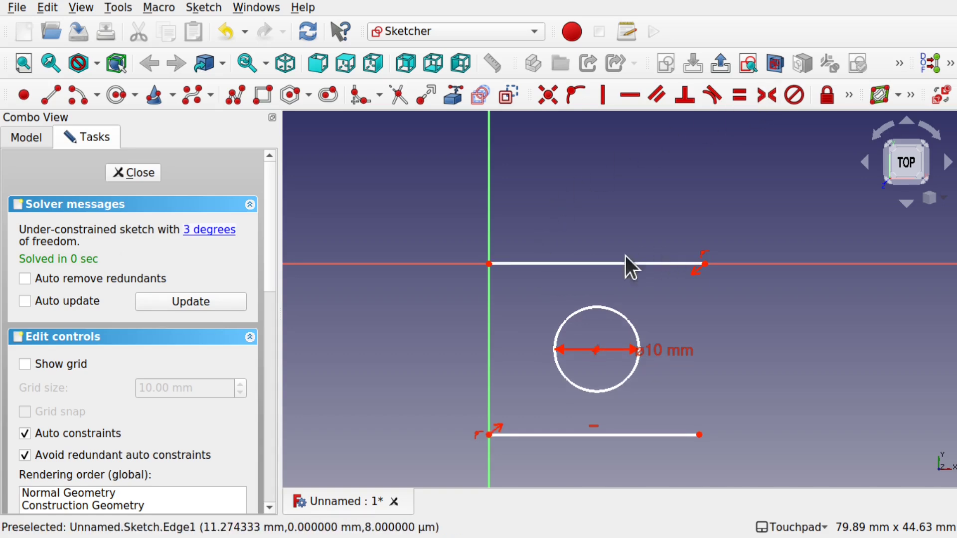
Constrain the upper line's horizontal length to 20 mm.
{"action": "left_click", "coordinate": [592, 263]}
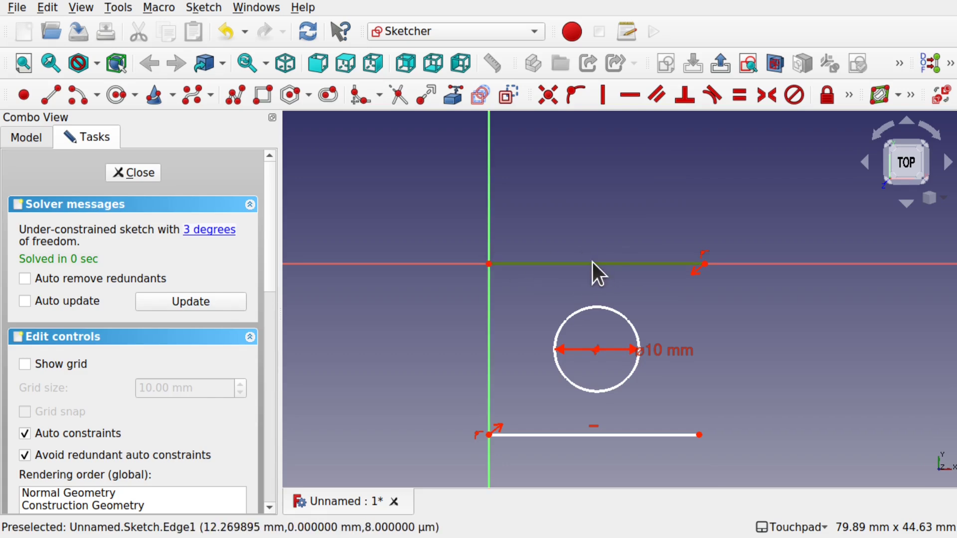
{"action": "left_click", "coordinate": [850, 95]}
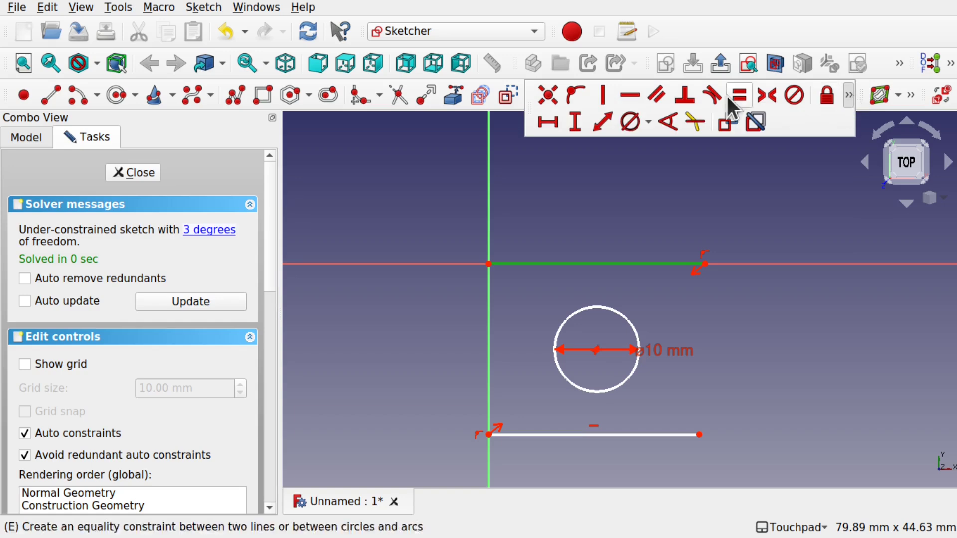
{"action": "left_click", "coordinate": [548, 121]}
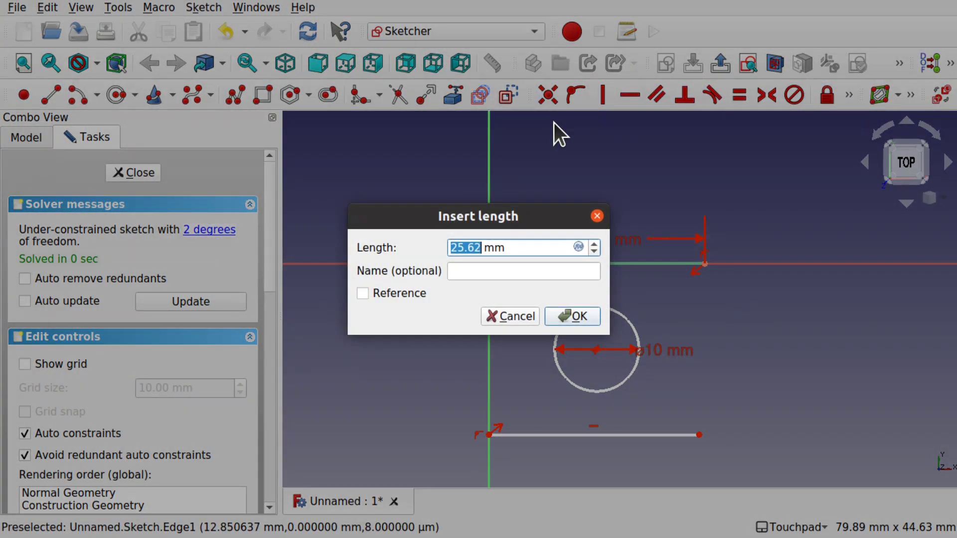
{"action": "type", "text": "20"}
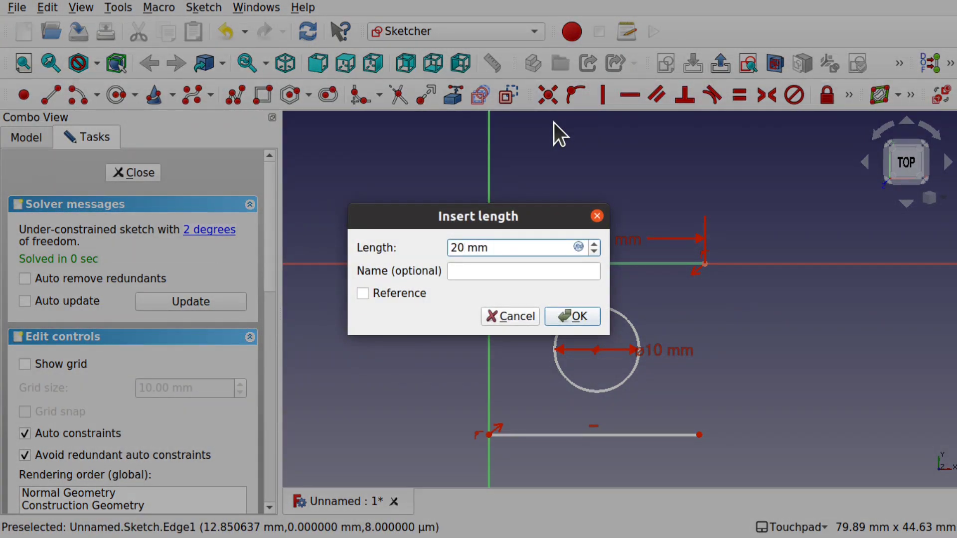
{"action": "key", "text": "Return"}
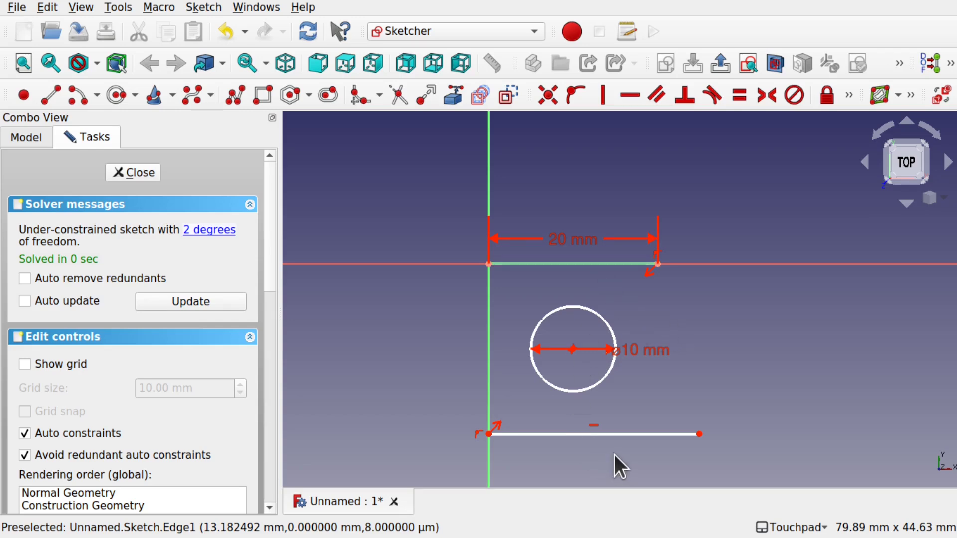
Apply an equality constraint between the lower line and the upper line.
{"action": "left_click", "coordinate": [649, 435]}
{"action": "left_click", "coordinate": [608, 263]}
{"action": "left_click", "coordinate": [742, 95]}
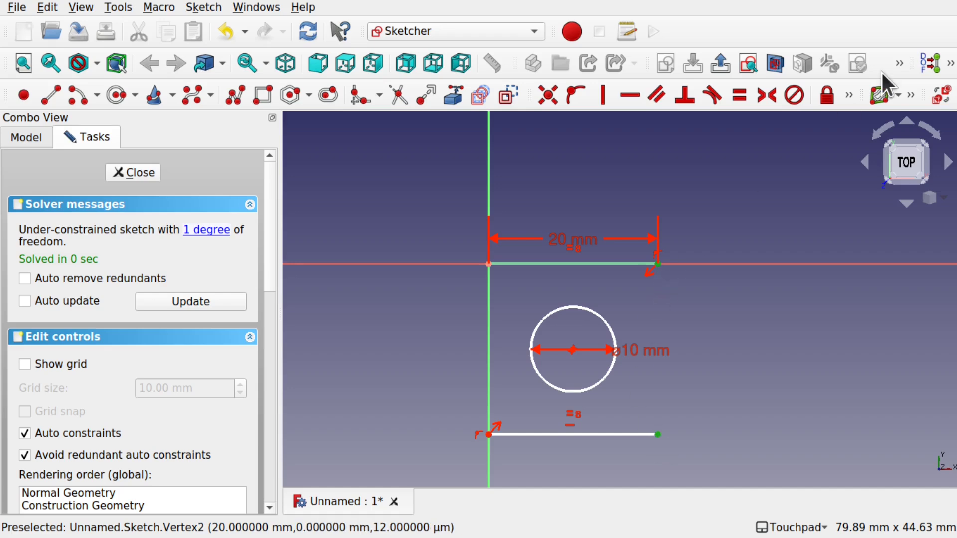
Constrain the vertical distance between the right endpoints of the two lines to 20 mm.
{"action": "left_click", "coordinate": [852, 95]}
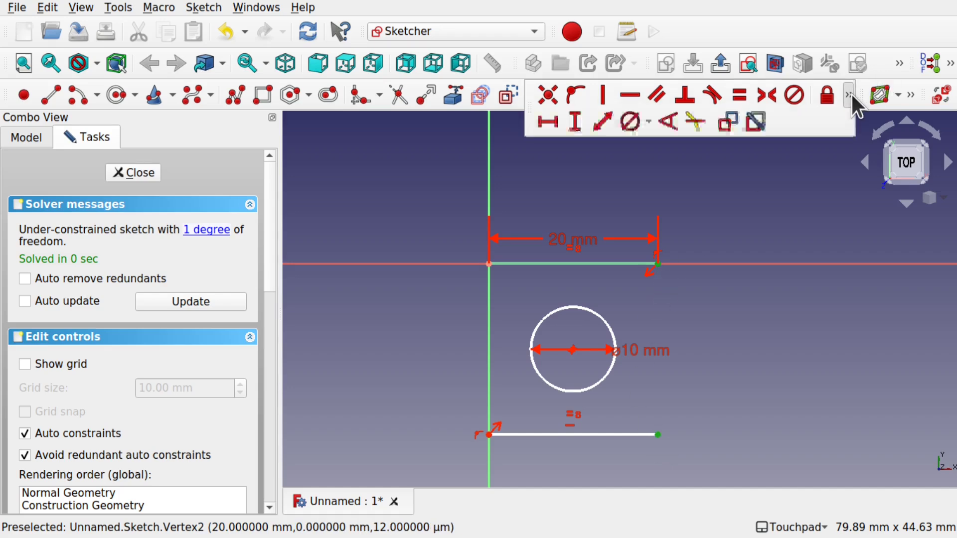
{"action": "left_click", "coordinate": [576, 124]}
{"action": "type", "text": "20"}
{"action": "key", "text": "Return"}
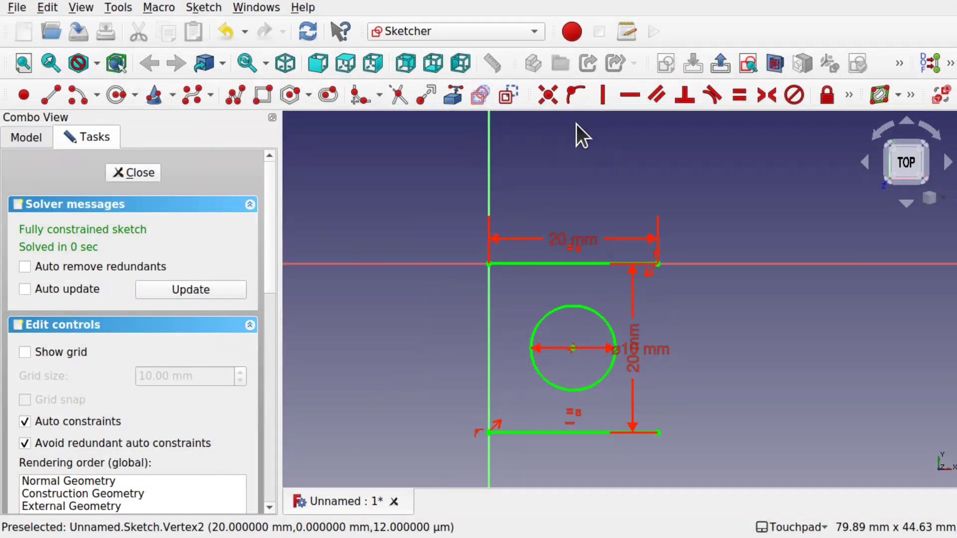
Move the vertical distance and circle diameter dimensions clear of the geometry and close the sketch.
{"action": "left_click_drag", "start_coordinate": [651, 341], "coordinate": [739, 333]}
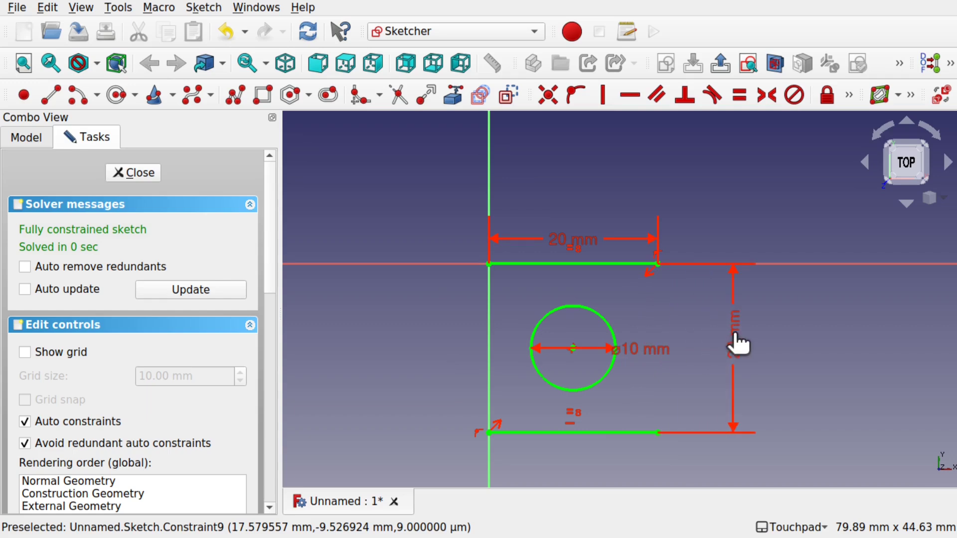
{"action": "left_click_drag", "start_coordinate": [662, 345], "coordinate": [680, 304]}
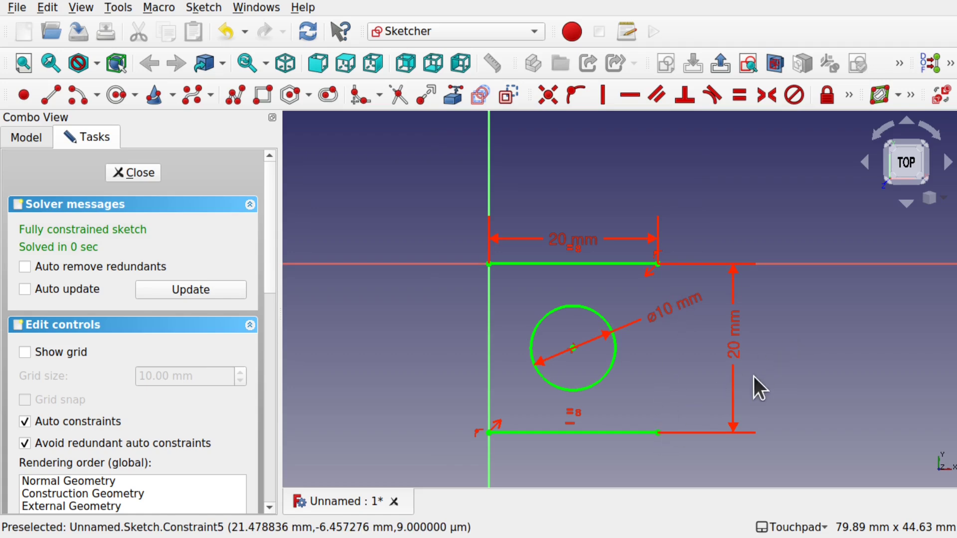
{"action": "left_click", "coordinate": [151, 177]}
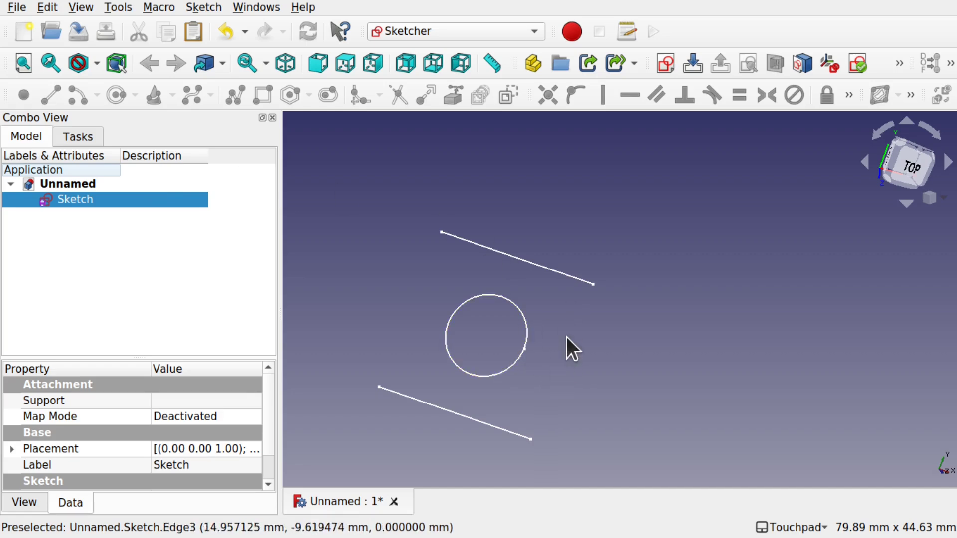
Switch to the Lattice2 workbench and, with nothing selected, create a Span / N linear array.
{"action": "left_click", "coordinate": [468, 31]}
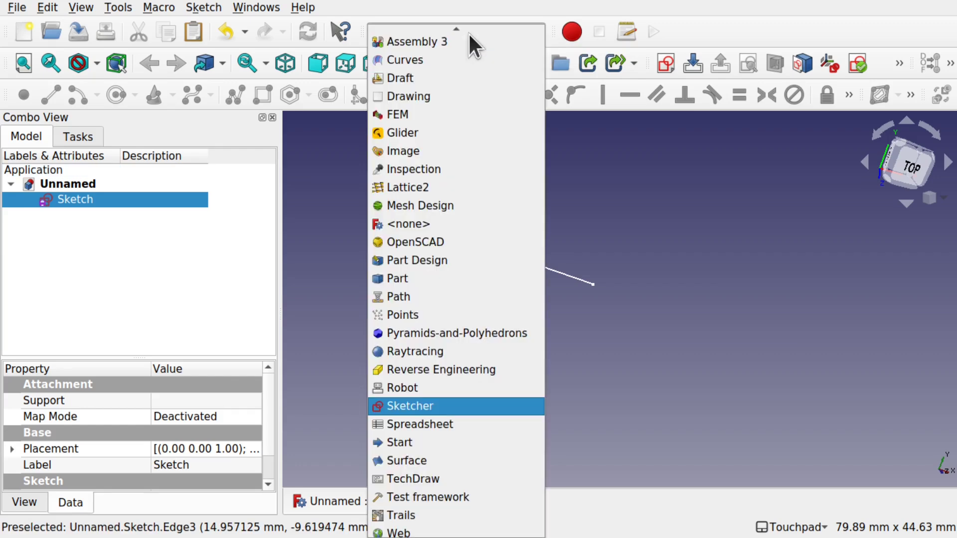
{"action": "left_click", "coordinate": [447, 188]}
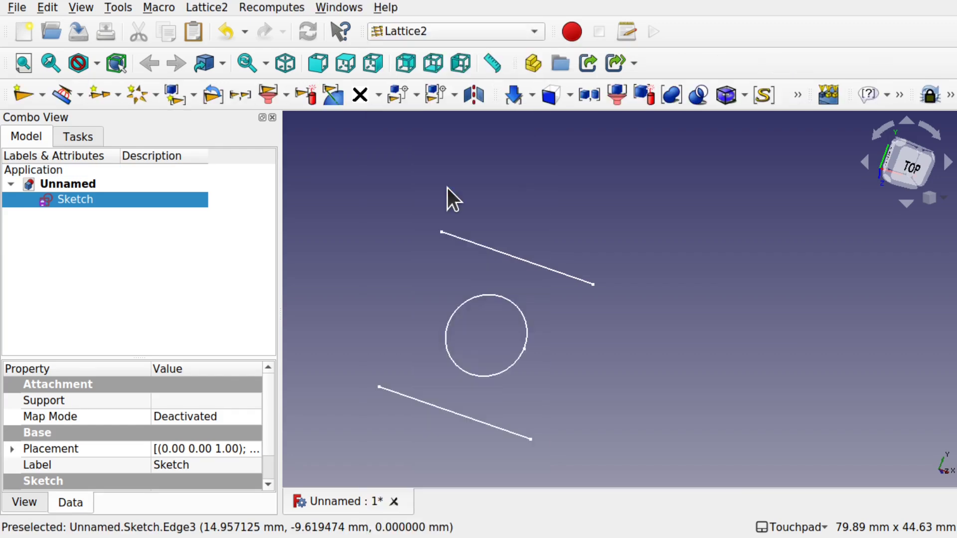
{"action": "scroll", "coordinate": [638, 329], "scroll_direction": "down", "scroll_amount": 3}
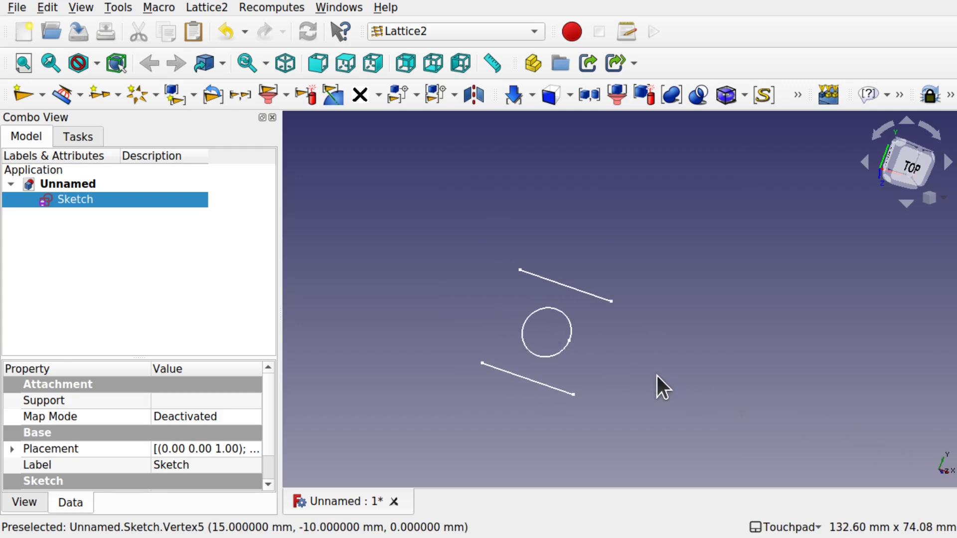
{"action": "left_click", "coordinate": [377, 233]}
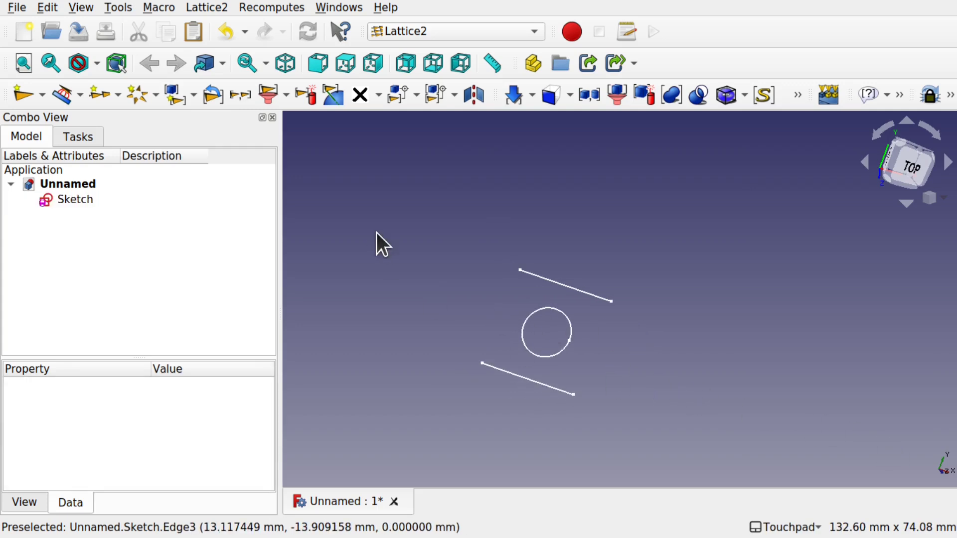
{"action": "left_click", "coordinate": [205, 6]}
{"action": "mouse_move", "coordinate": [264, 111]}
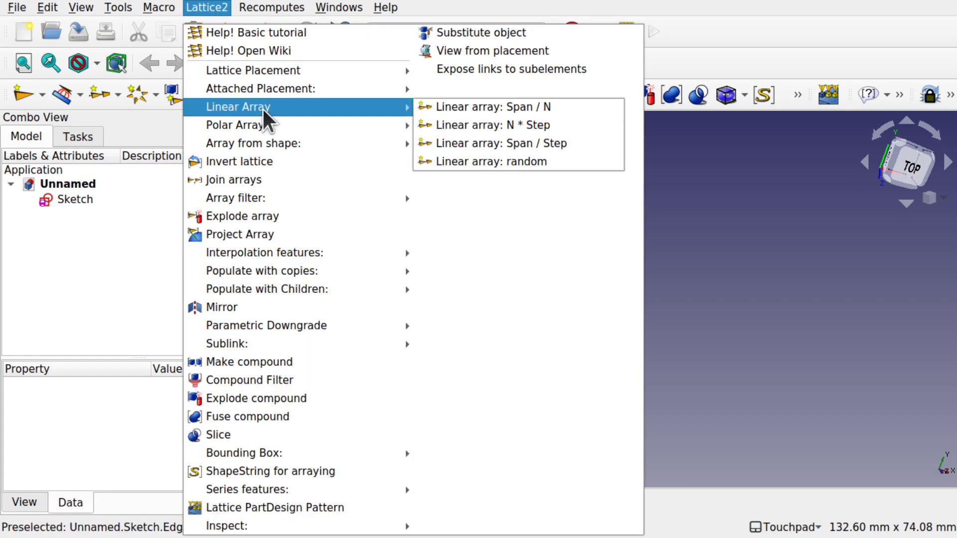
{"action": "left_click", "coordinate": [482, 107]}
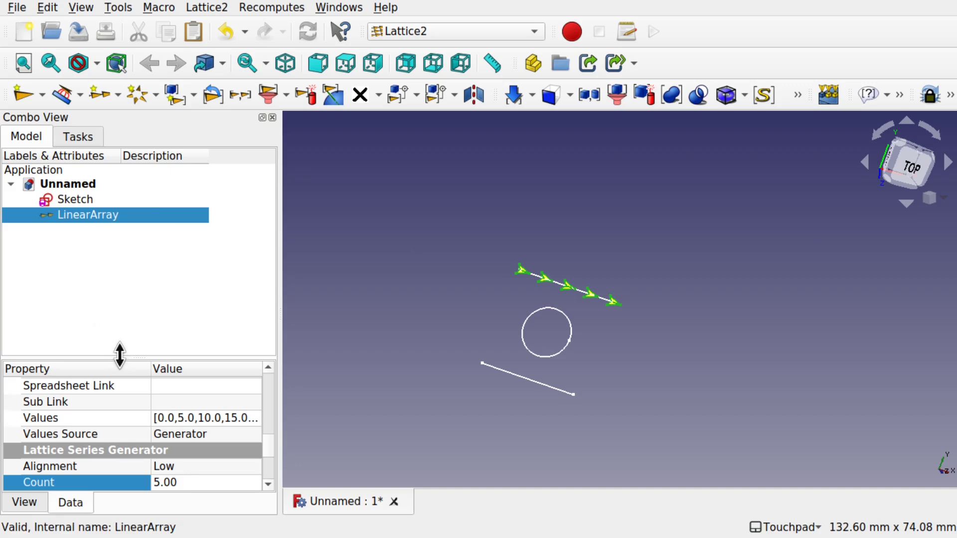
Set the linear array's count to 2.
{"action": "left_click_drag", "start_coordinate": [120, 355], "coordinate": [131, 264]}
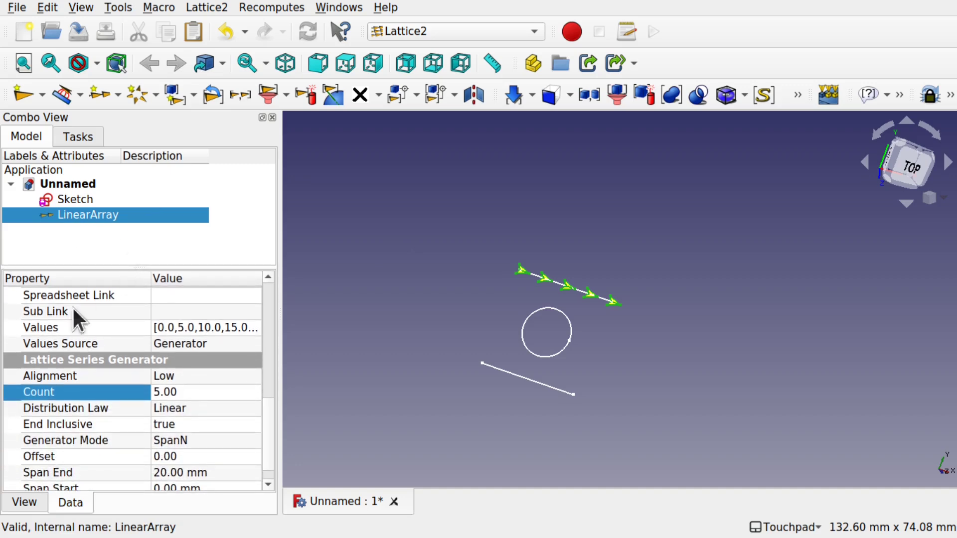
{"action": "left_click", "coordinate": [191, 393]}
{"action": "type", "text": "2"}
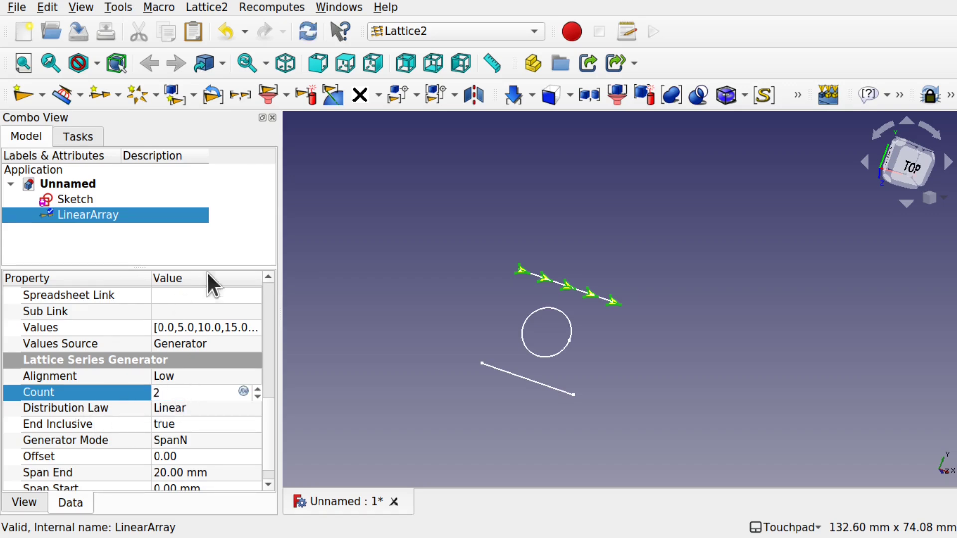
{"action": "left_click", "coordinate": [235, 256]}
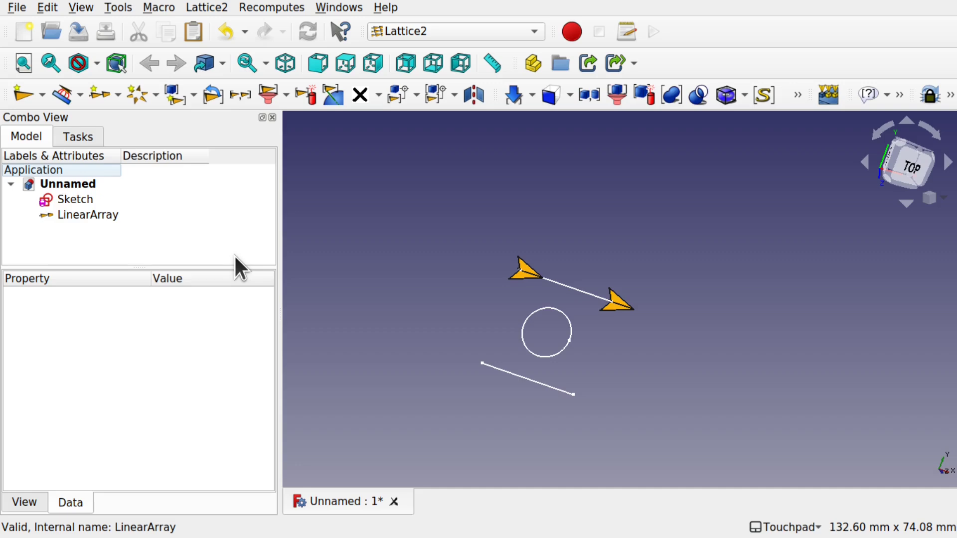
{"action": "left_click", "coordinate": [366, 257]}
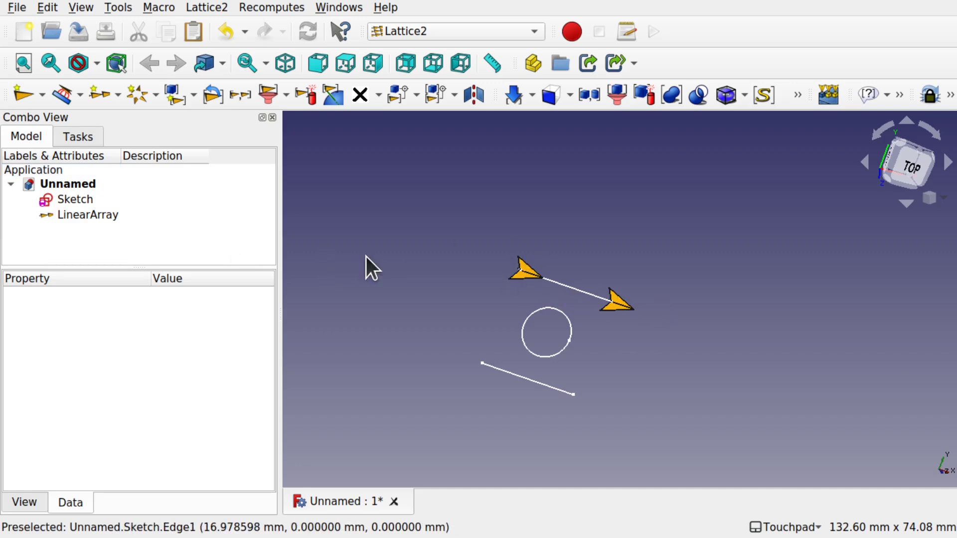
Populate the linear array with copies of the sketch.
{"action": "left_click", "coordinate": [75, 215]}
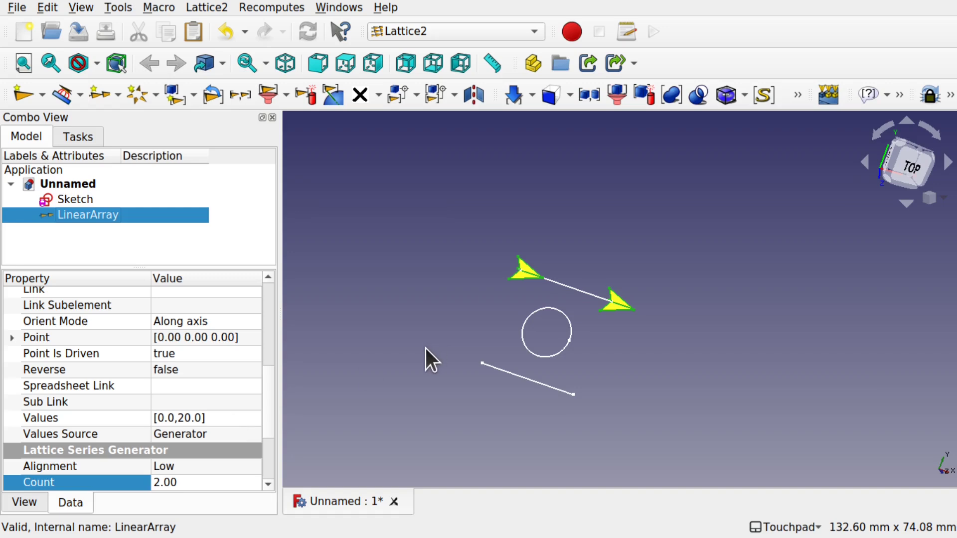
{"action": "left_click", "coordinate": [94, 238]}
{"action": "left_click", "coordinate": [72, 200]}
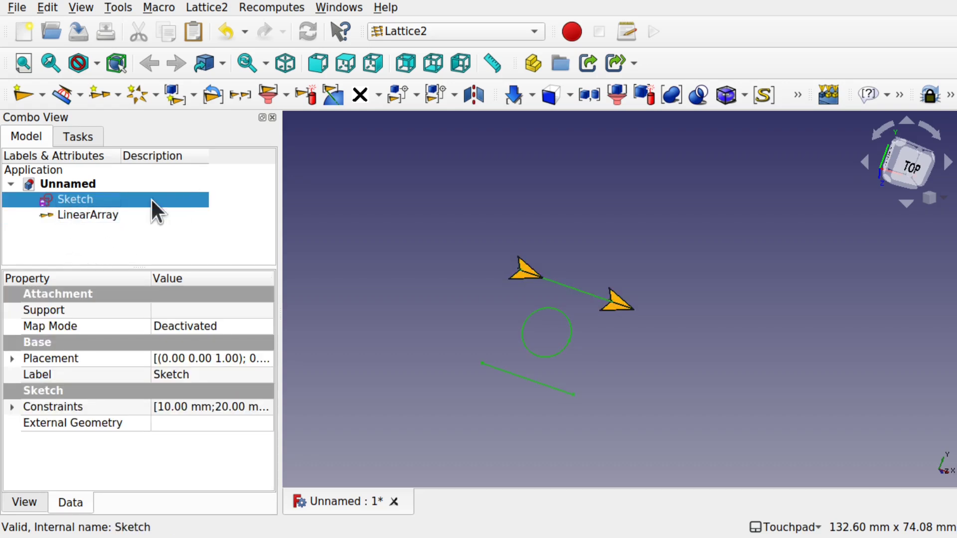
{"action": "left_click", "coordinate": [97, 214], "text": "ctrl"}
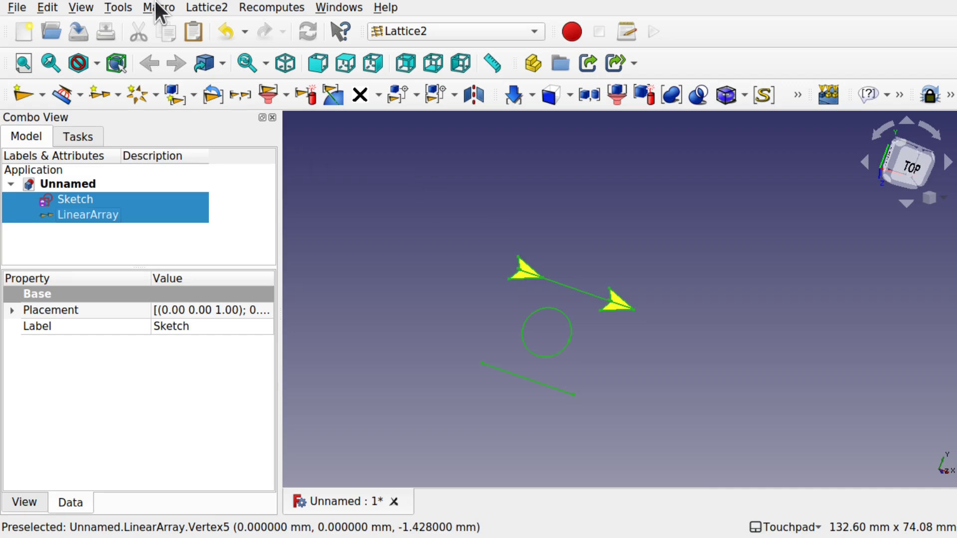
{"action": "left_click", "coordinate": [206, 7]}
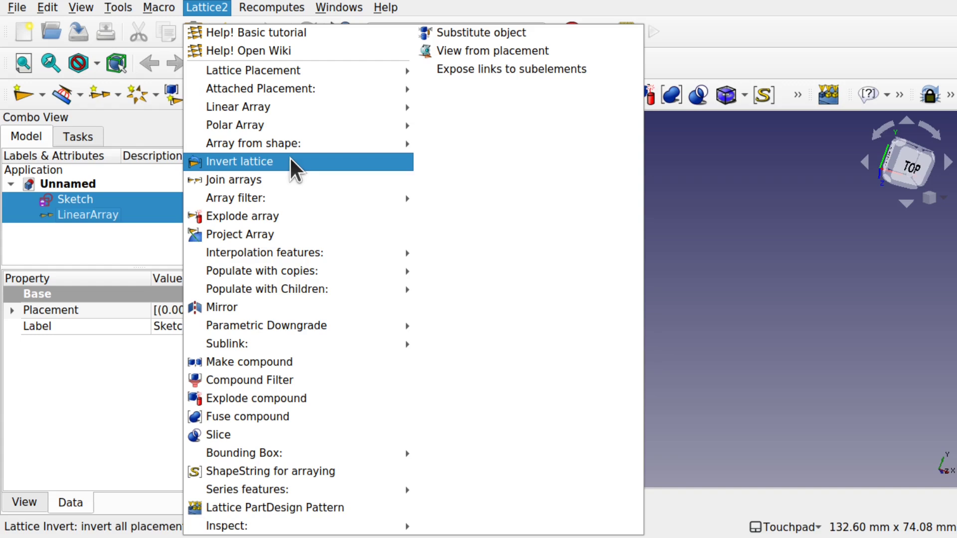
{"action": "mouse_move", "coordinate": [327, 272]}
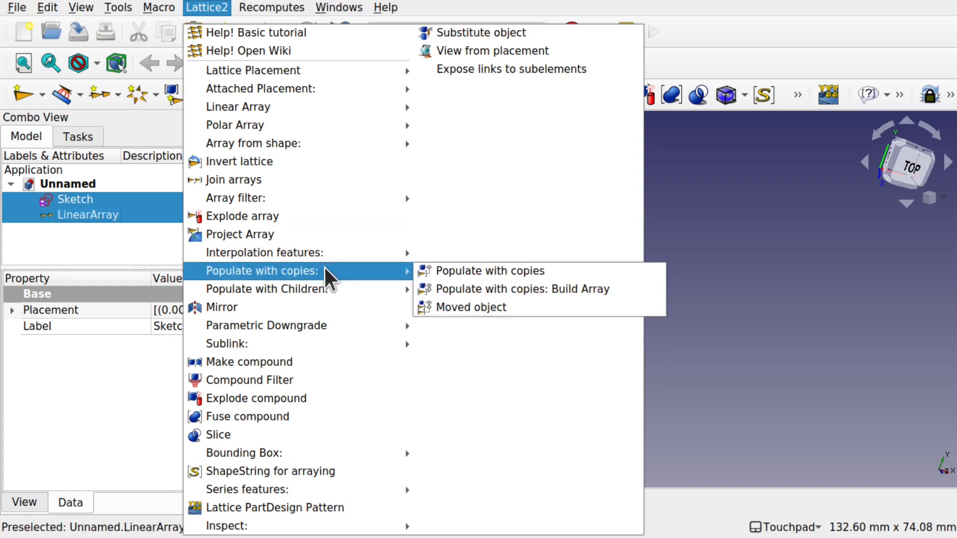
{"action": "left_click", "coordinate": [502, 273]}
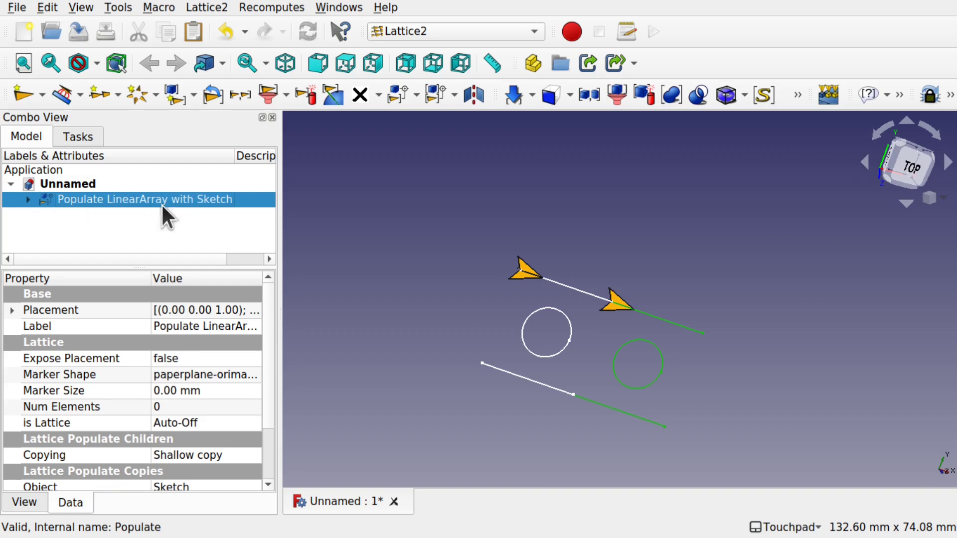
Hide the original sketch nested under the populated array.
{"action": "left_click", "coordinate": [31, 200]}
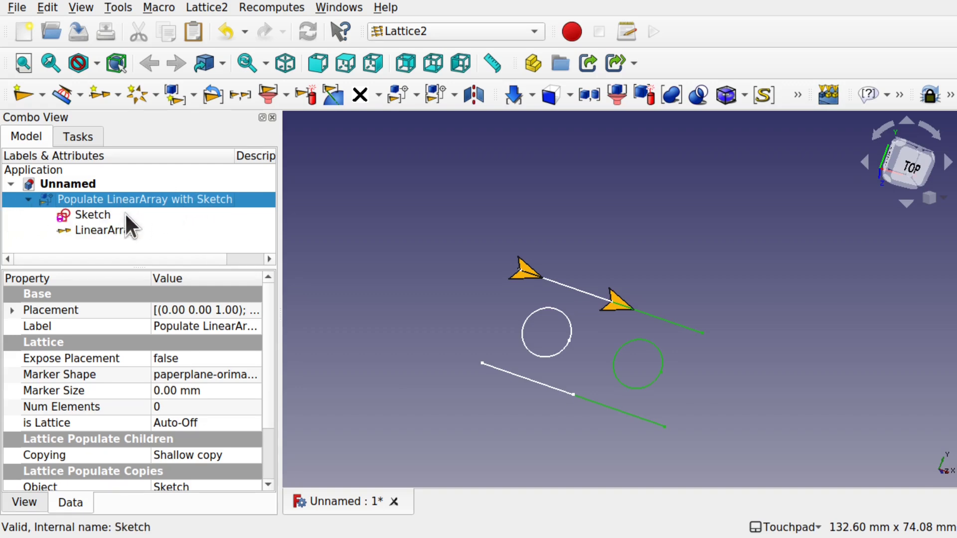
{"action": "left_click", "coordinate": [90, 216]}
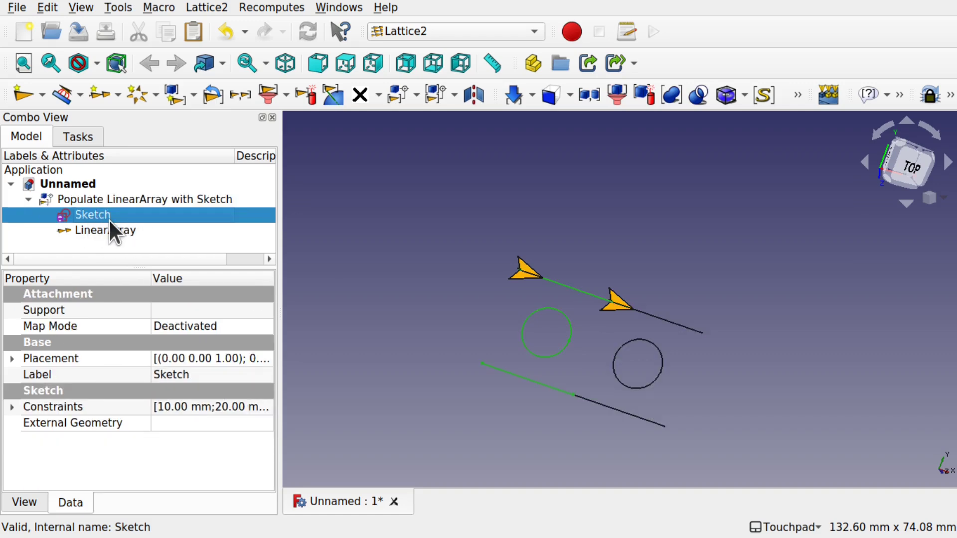
{"action": "key", "text": "space"}
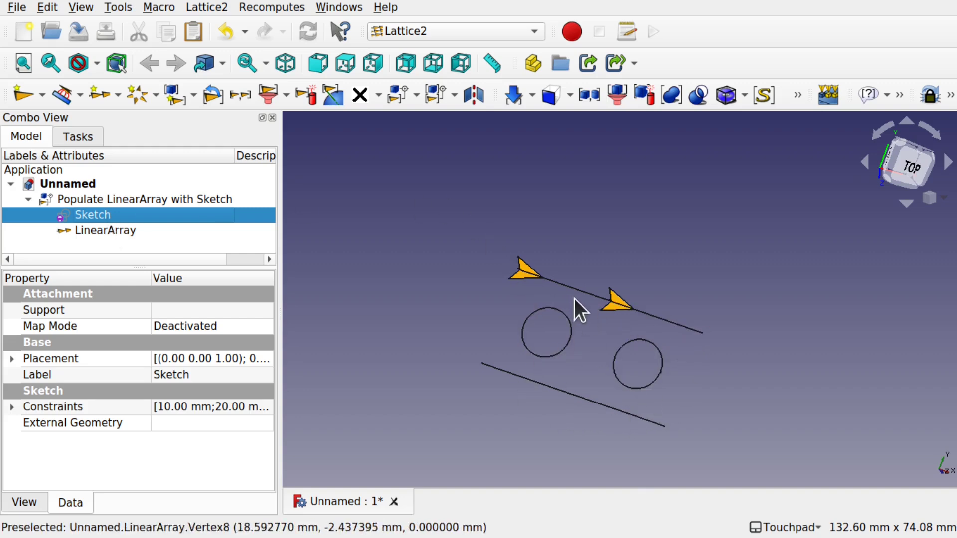
{"action": "left_click", "coordinate": [429, 308]}
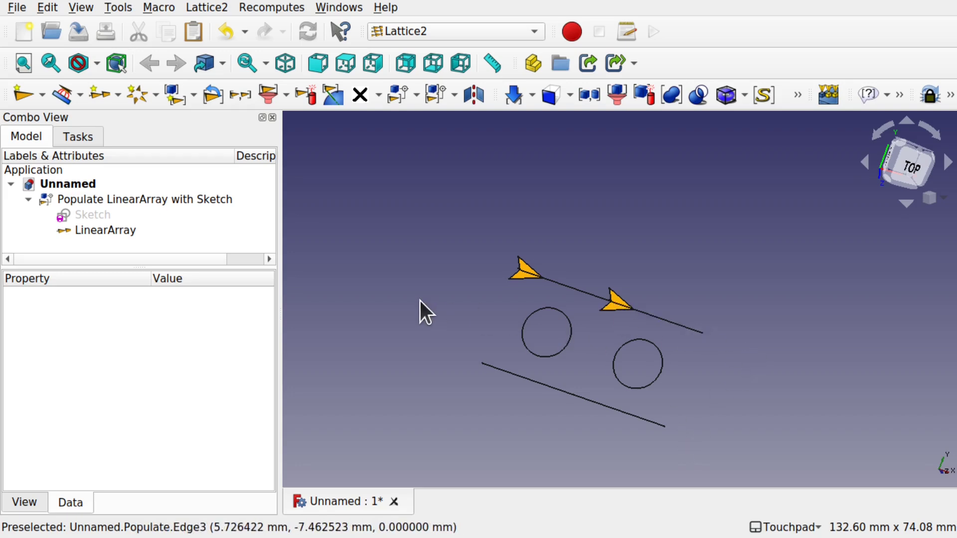
Change the count of the linear array inside the populated object to 5.
{"action": "left_click", "coordinate": [114, 233]}
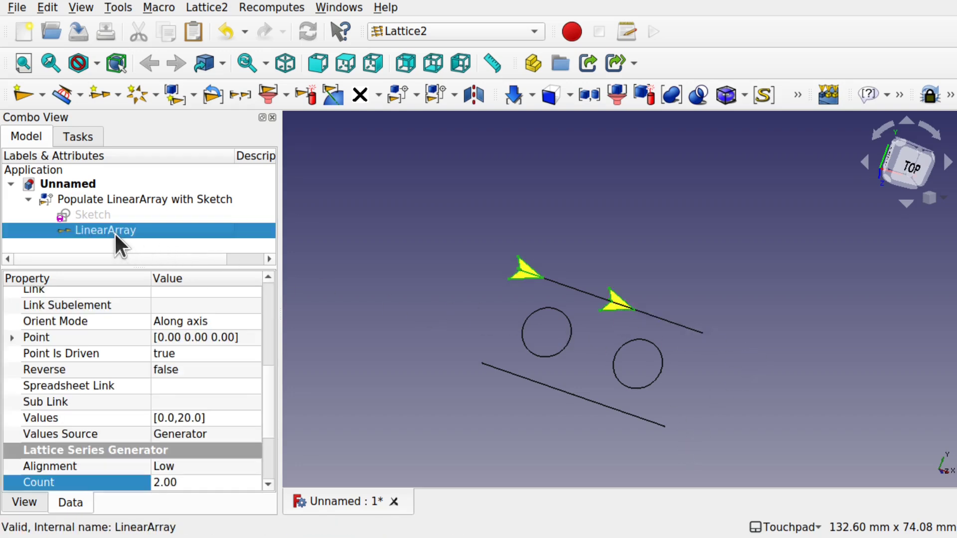
{"action": "left_click", "coordinate": [214, 480]}
{"action": "type", "text": "5"}
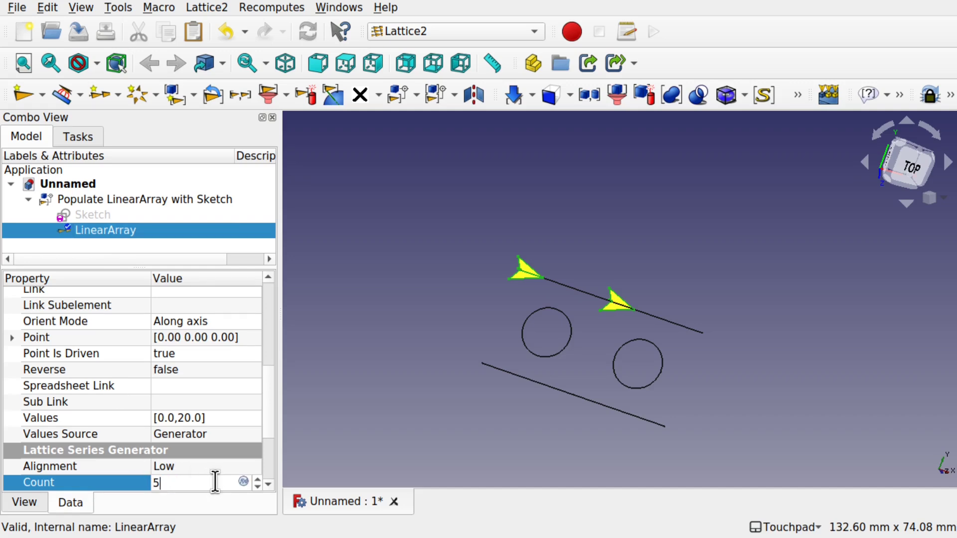
{"action": "left_click", "coordinate": [233, 420]}
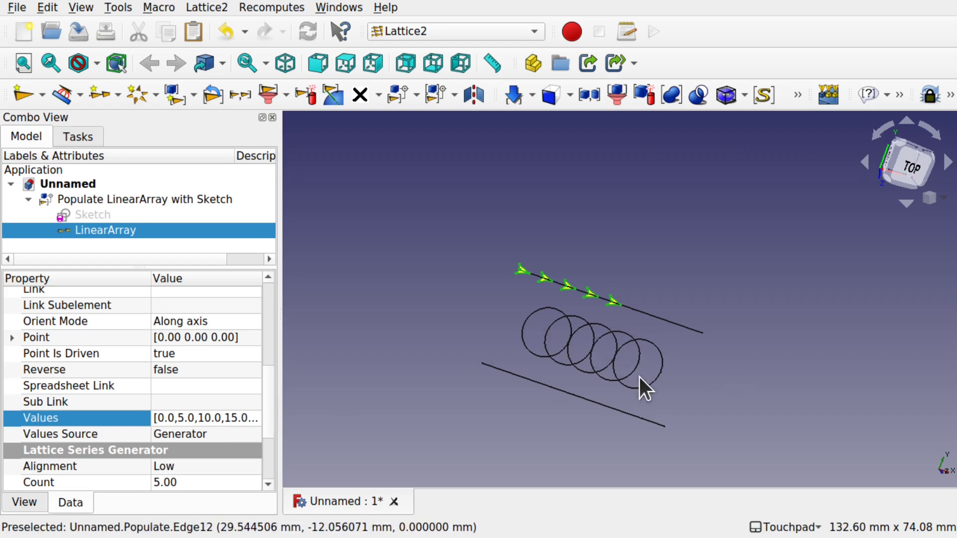
{"action": "scroll", "coordinate": [639, 377], "scroll_direction": "up", "scroll_amount": 2}
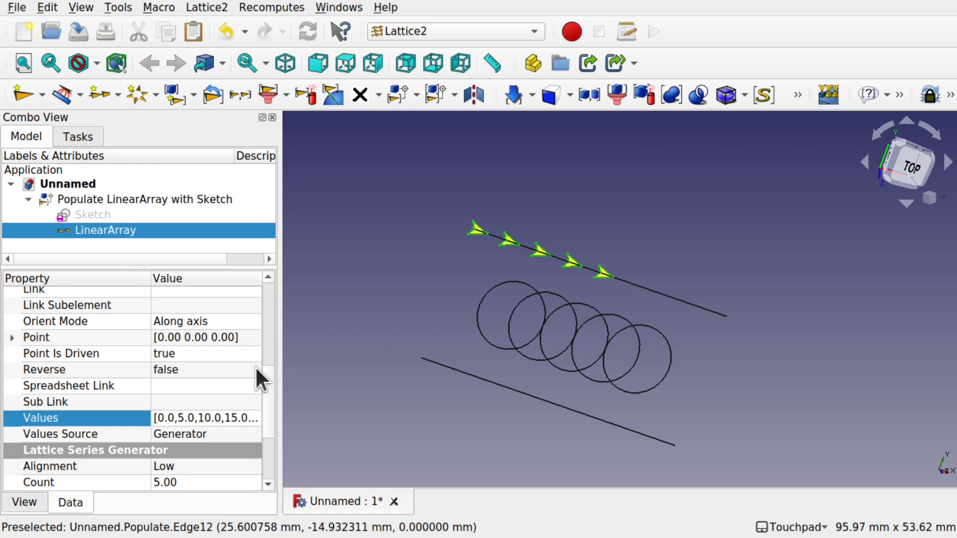
Set the linear array's span end to 80 mm while keeping its count of 5.
{"action": "scroll", "coordinate": [264, 391], "scroll_direction": "down", "scroll_amount": 3}
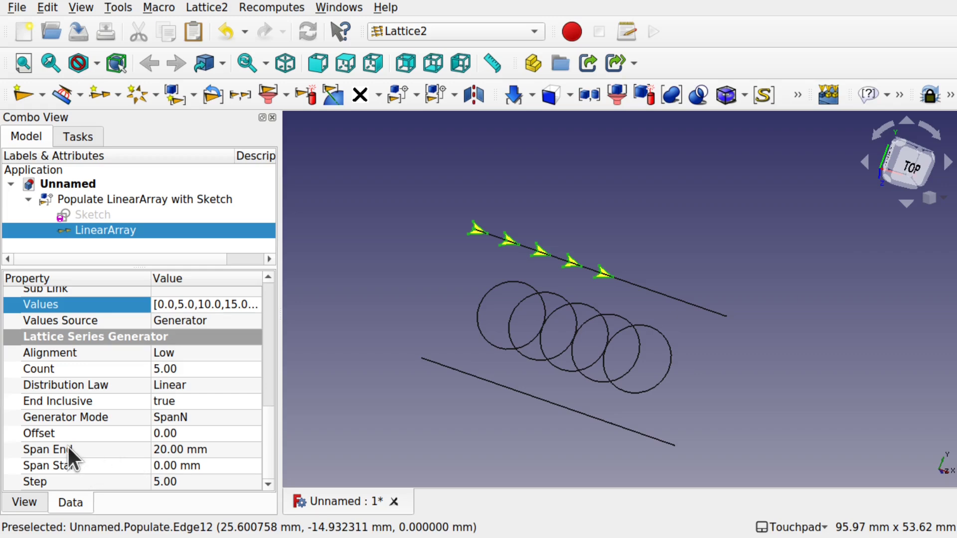
{"action": "left_click", "coordinate": [195, 450]}
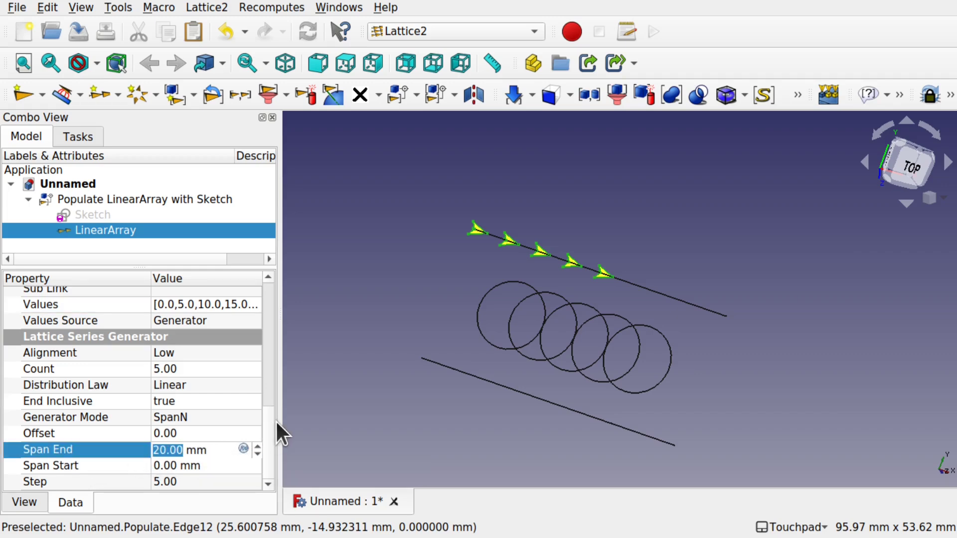
{"action": "key", "text": "Return"}
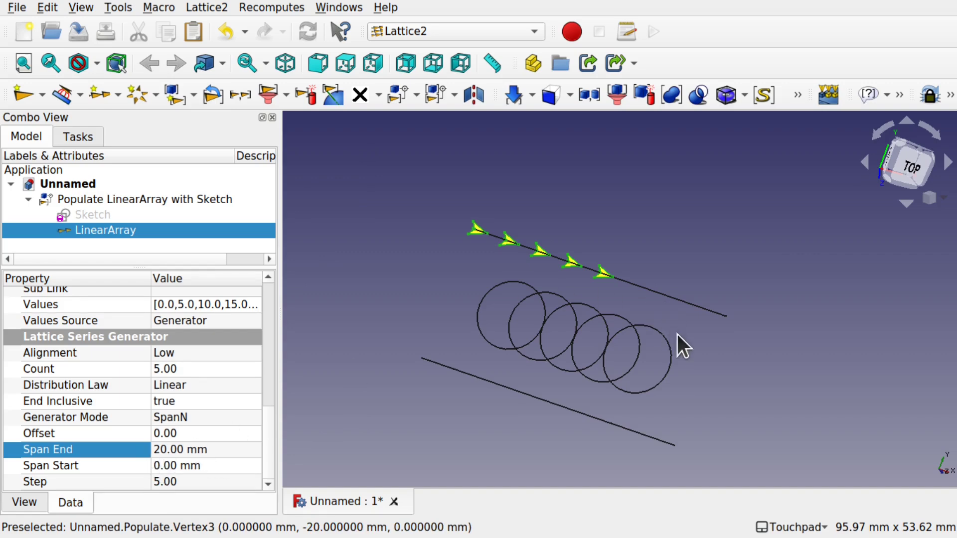
{"action": "left_click", "coordinate": [165, 451]}
{"action": "type", "text": "80"}
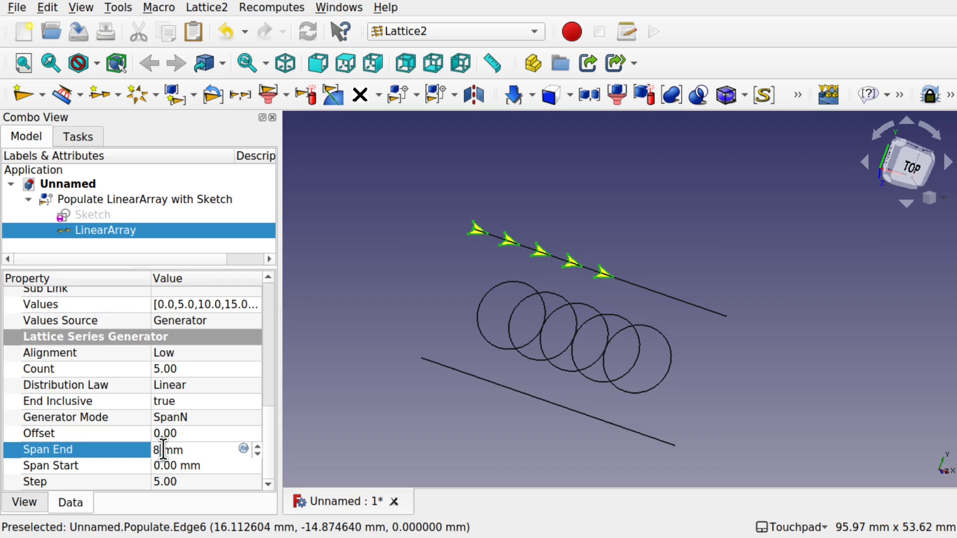
{"action": "key", "text": "Return"}
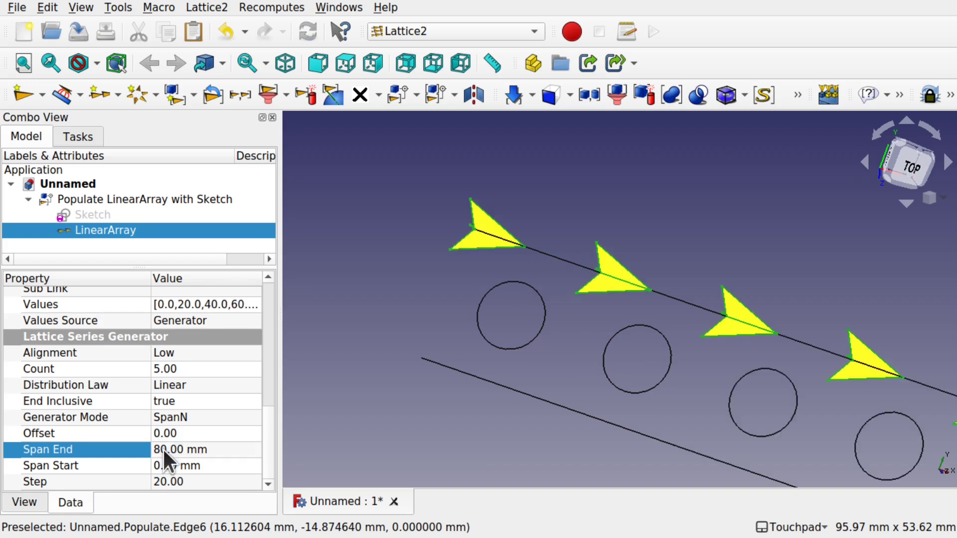
Set the linear array's span end to 0 mm and switch its generator mode to StepN.
{"action": "left_click", "coordinate": [160, 450]}
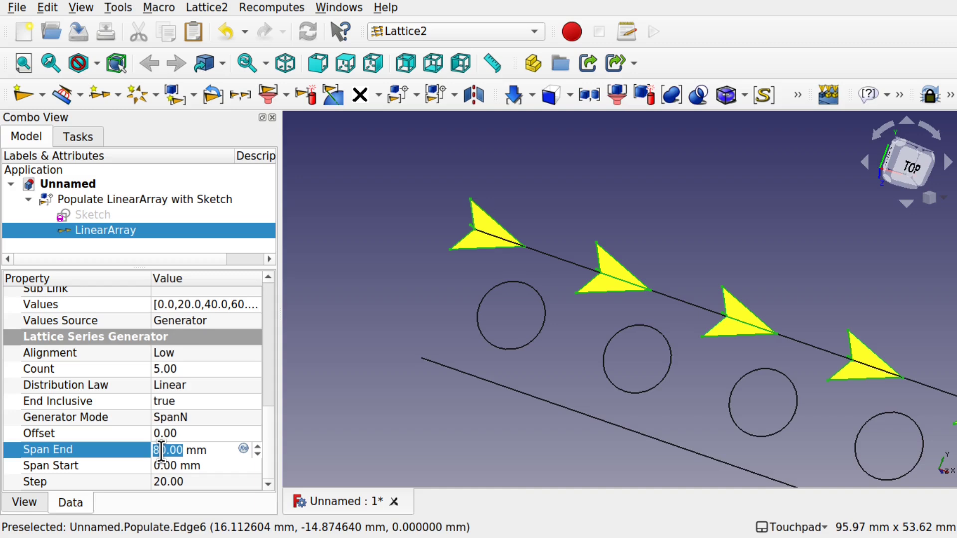
{"action": "type", "text": "0"}
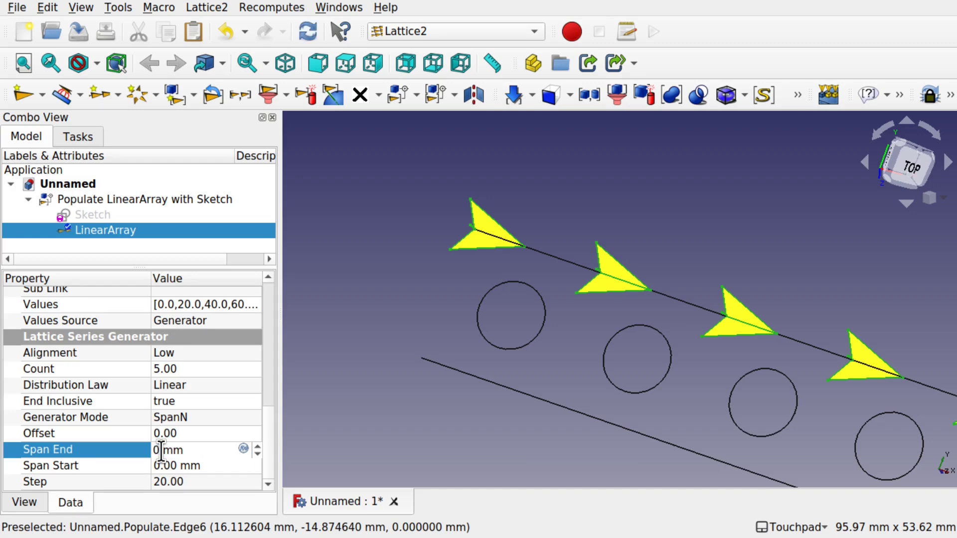
{"action": "left_click", "coordinate": [203, 464]}
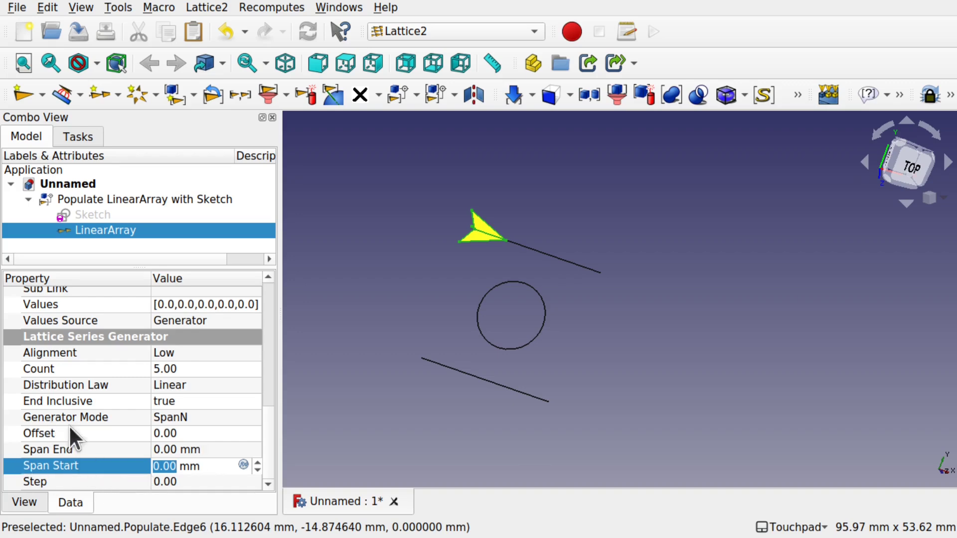
{"action": "left_click", "coordinate": [197, 413]}
{"action": "left_click", "coordinate": [196, 413]}
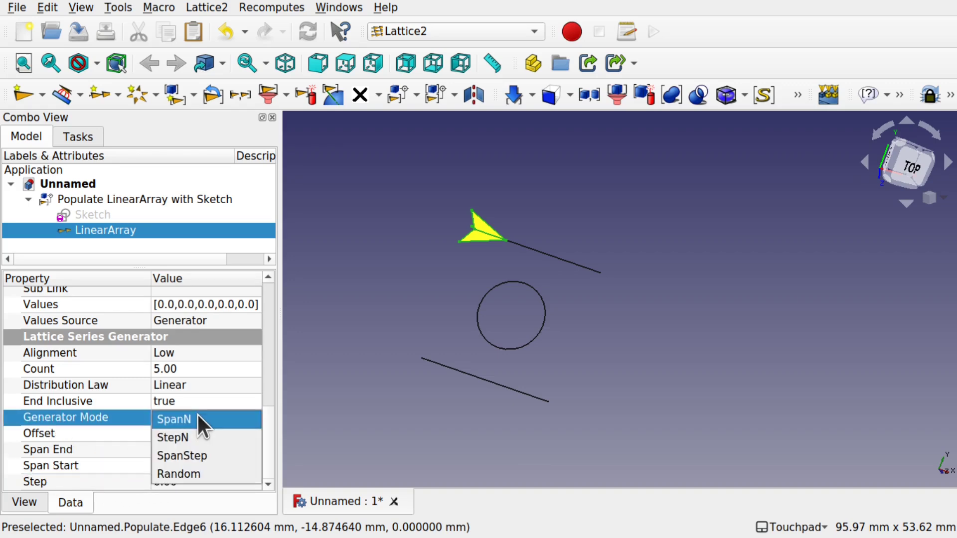
{"action": "left_click", "coordinate": [199, 436]}
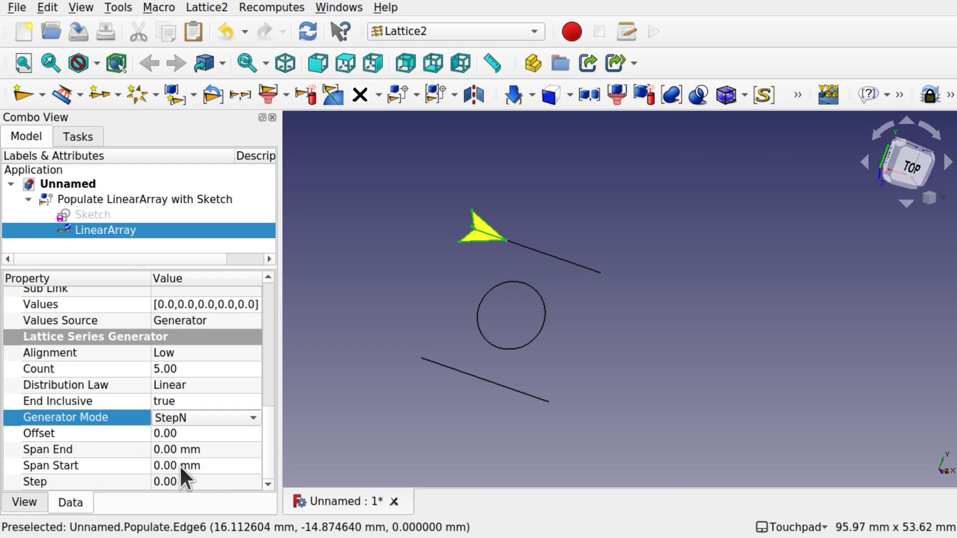
Set the linear array's step to 10.
{"action": "left_click", "coordinate": [201, 483]}
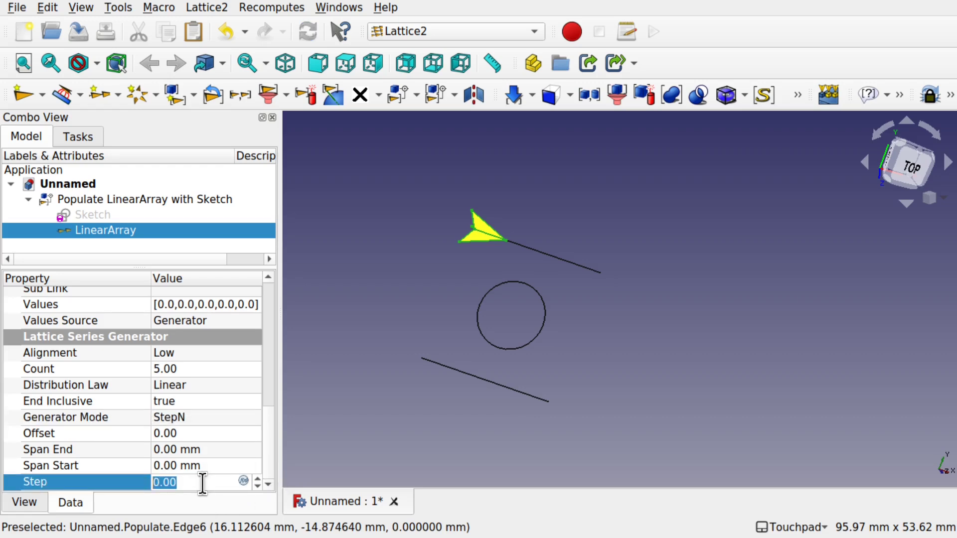
{"action": "type", "text": "10"}
{"action": "left_click", "coordinate": [231, 465]}
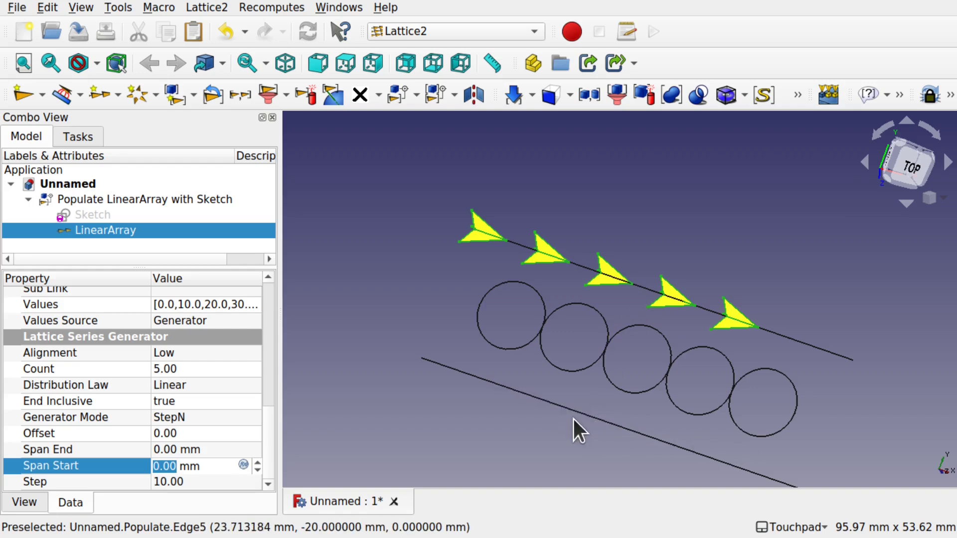
Set the linear array's step to 20 and its count to 2.
{"action": "left_click", "coordinate": [199, 482]}
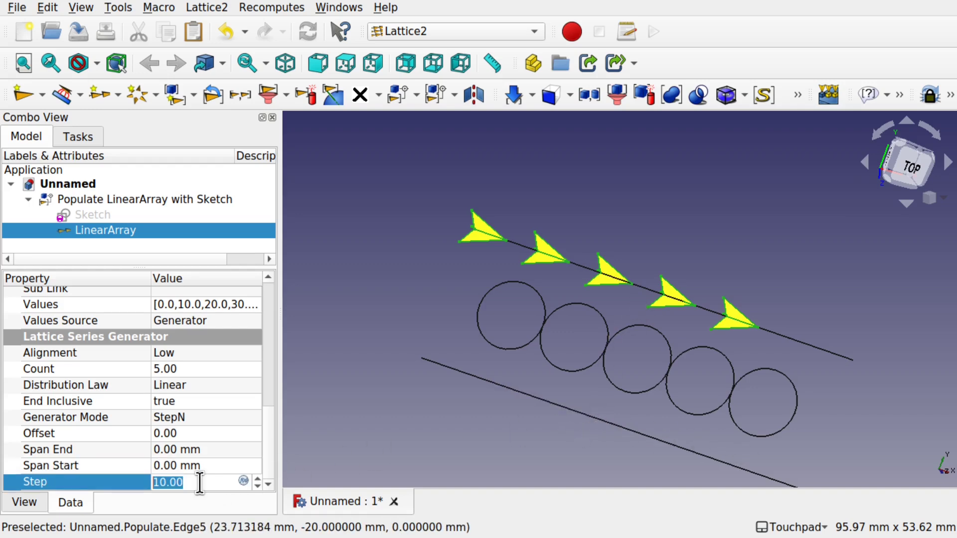
{"action": "type", "text": "20"}
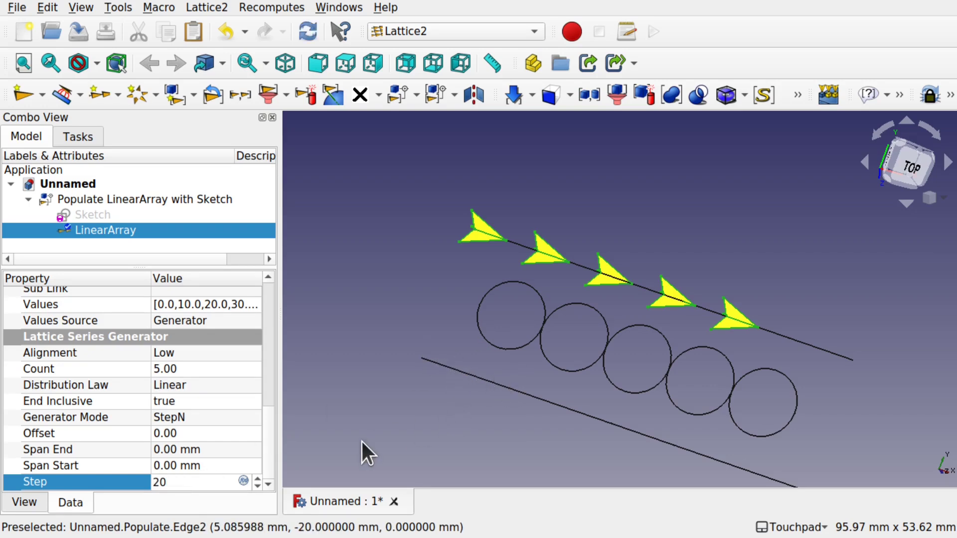
{"action": "key", "text": "Return"}
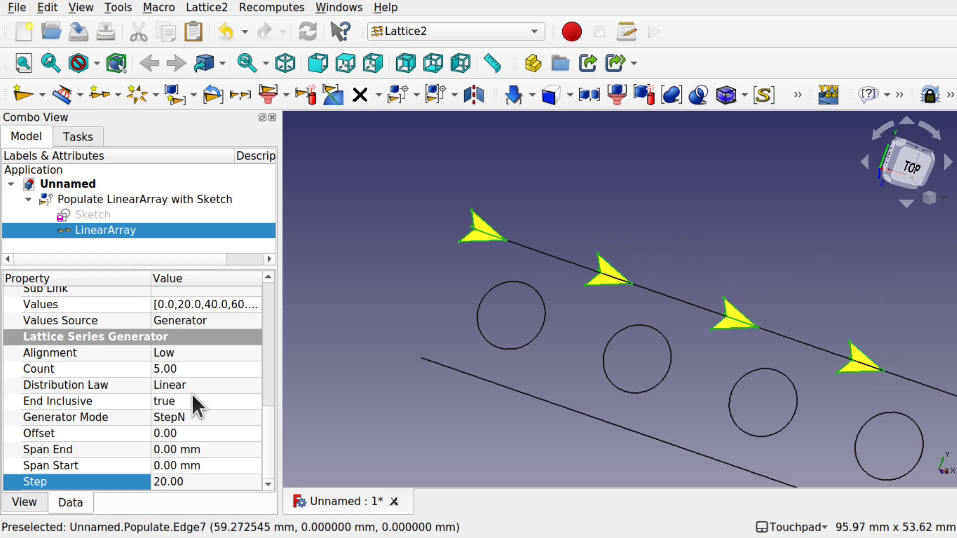
{"action": "left_click", "coordinate": [213, 384]}
{"action": "left_click", "coordinate": [193, 369]}
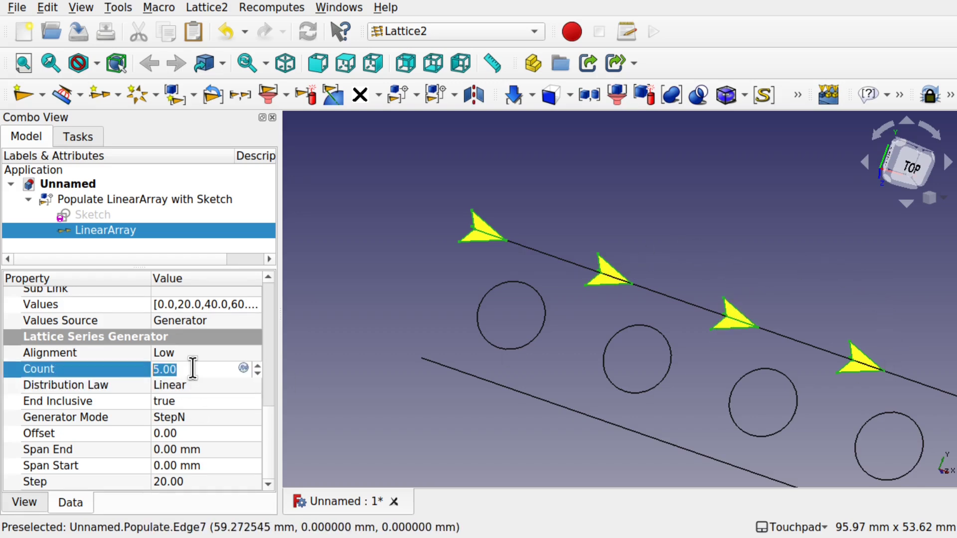
{"action": "type", "text": "2"}
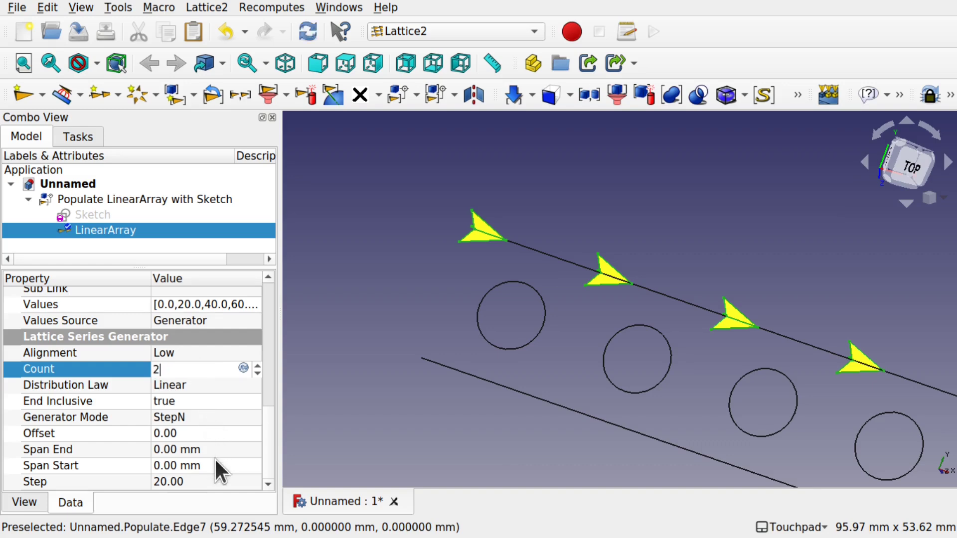
Set the linear array's span start to 30 mm and its step to 24.
{"action": "left_click", "coordinate": [216, 459]}
{"action": "left_click", "coordinate": [216, 459]}
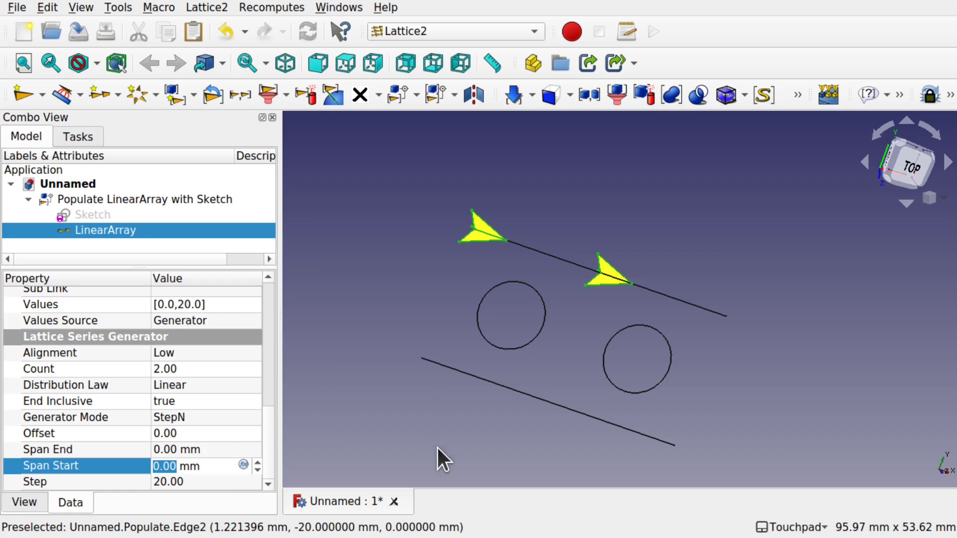
{"action": "type", "text": "30"}
{"action": "key", "text": "Return"}
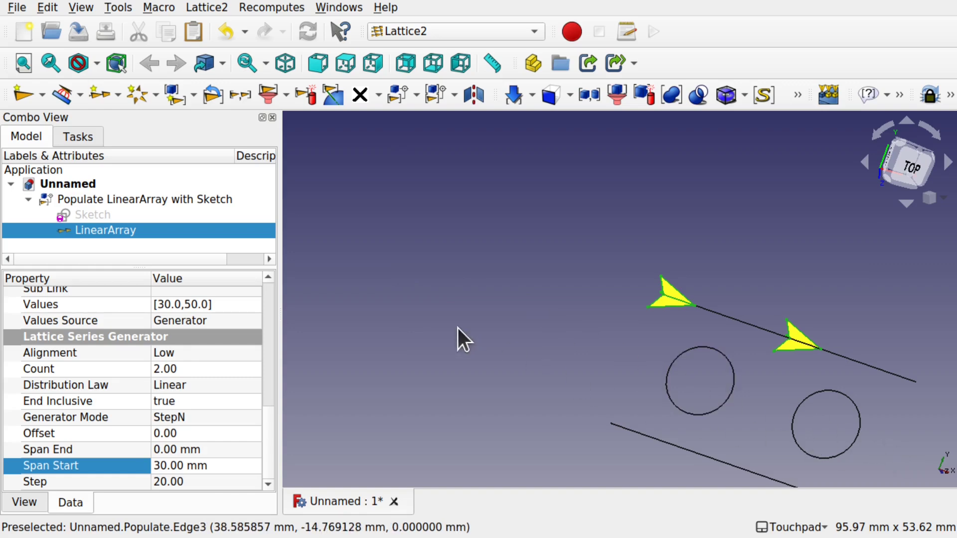
{"action": "left_click", "coordinate": [215, 482]}
{"action": "scroll", "coordinate": [215, 486], "scroll_direction": "up", "scroll_amount": 1}
{"action": "scroll", "coordinate": [215, 486], "scroll_direction": "up", "scroll_amount": 3}
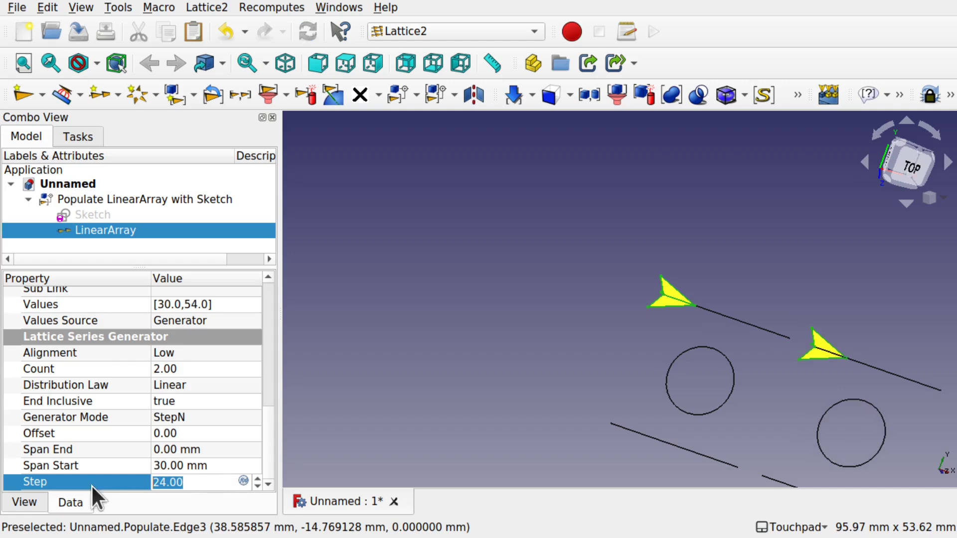
Set the linear array's span start back to 0 mm and its step back to 20.
{"action": "left_click", "coordinate": [220, 465]}
{"action": "type", "text": "0"}
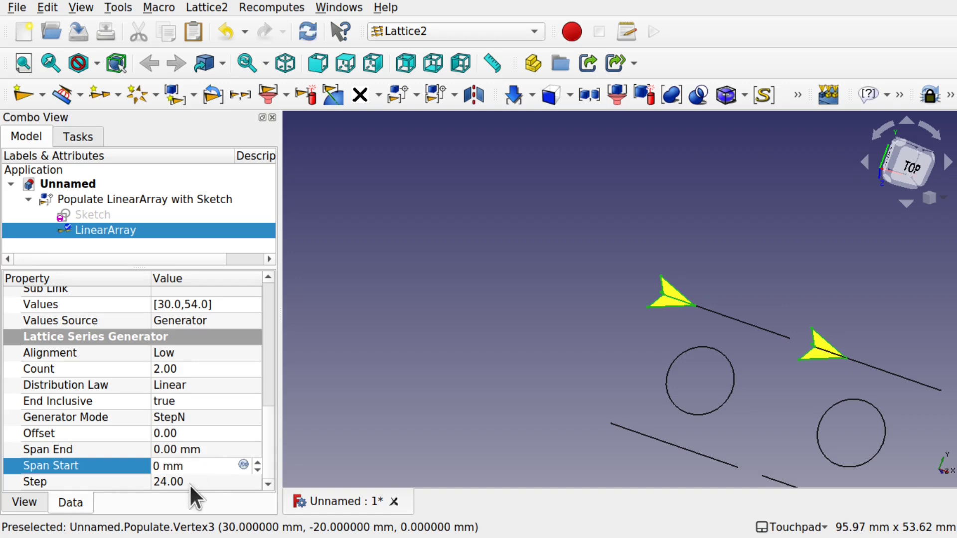
{"action": "left_click", "coordinate": [206, 478]}
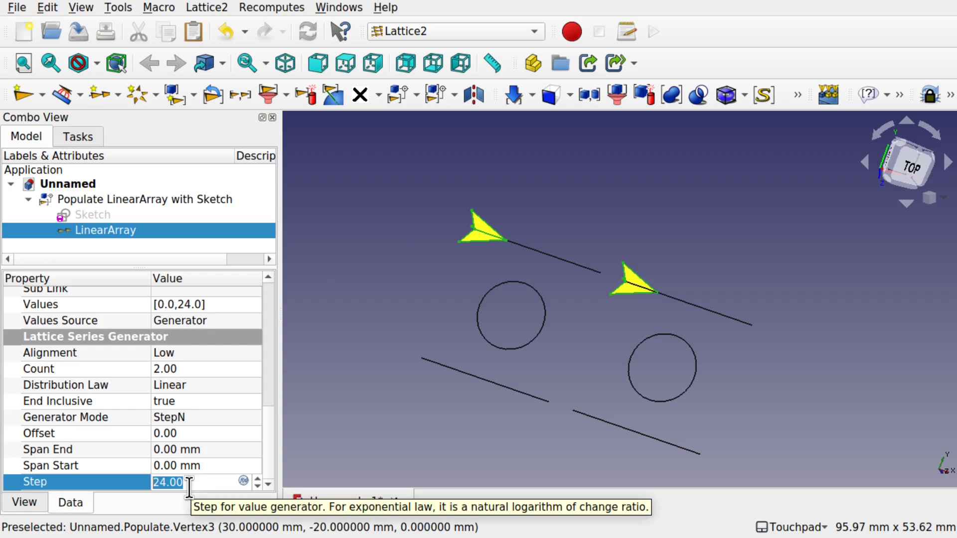
{"action": "type", "text": "20"}
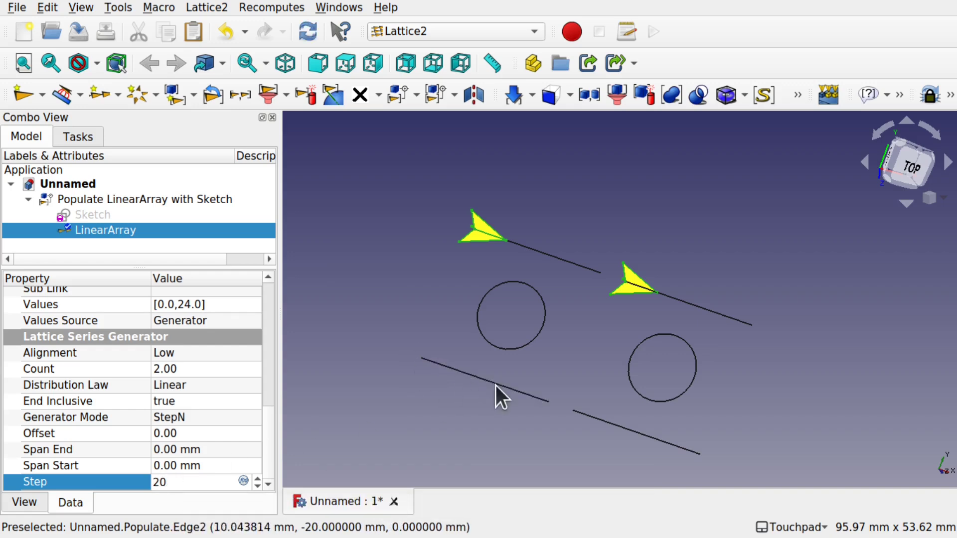
{"action": "left_click", "coordinate": [379, 450]}
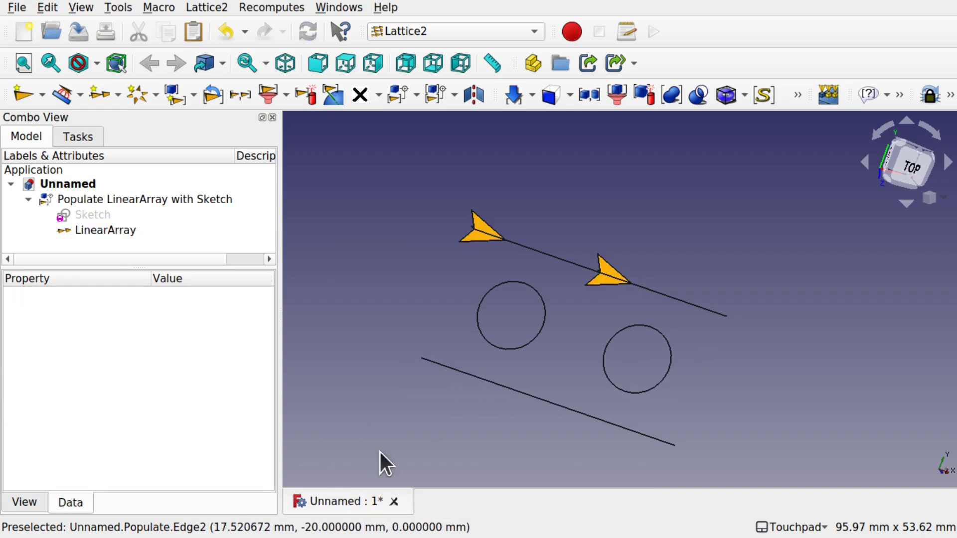
Name the sketch's 20 mm horizontal length constraint SpanLength, leave the sketch and expand its list of constraints.
{"action": "left_click", "coordinate": [94, 234]}
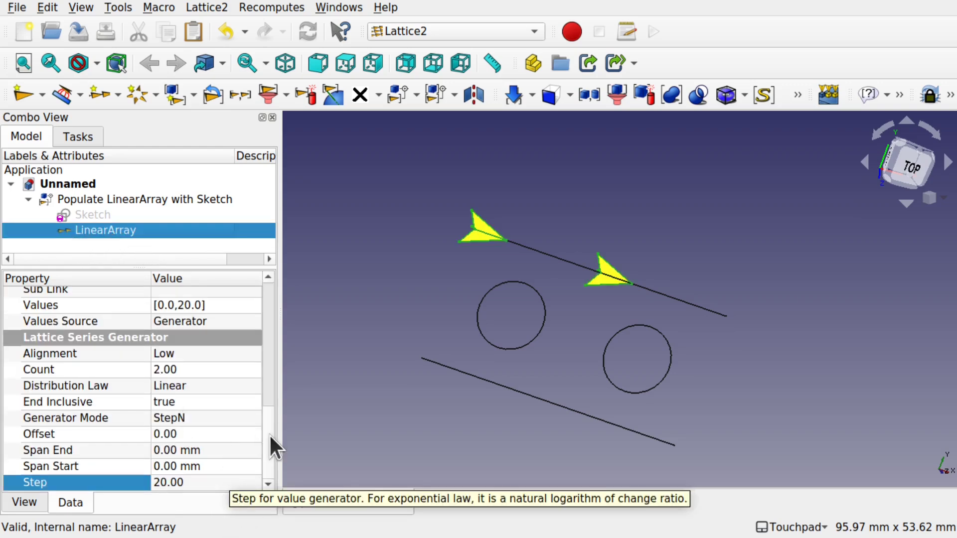
{"action": "double_click", "coordinate": [95, 214]}
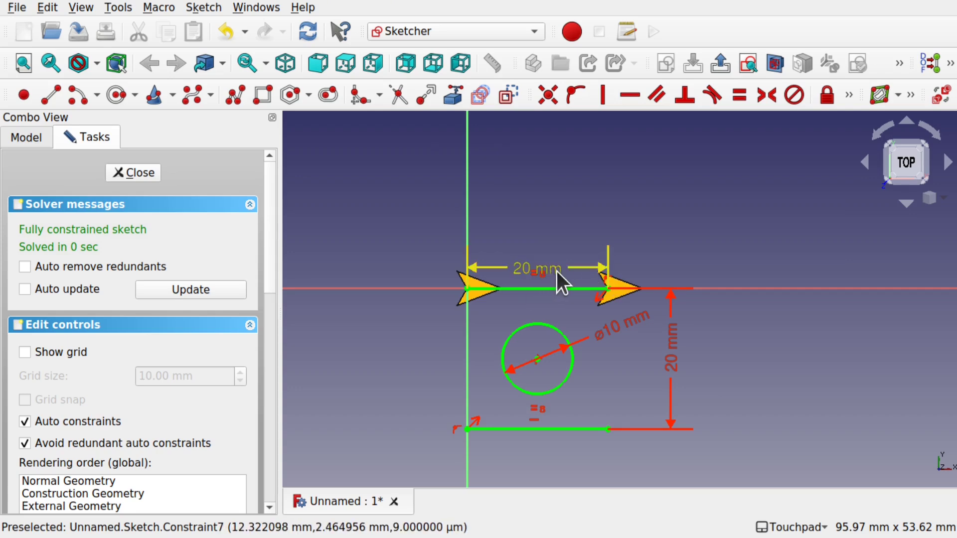
{"action": "left_click", "coordinate": [557, 271]}
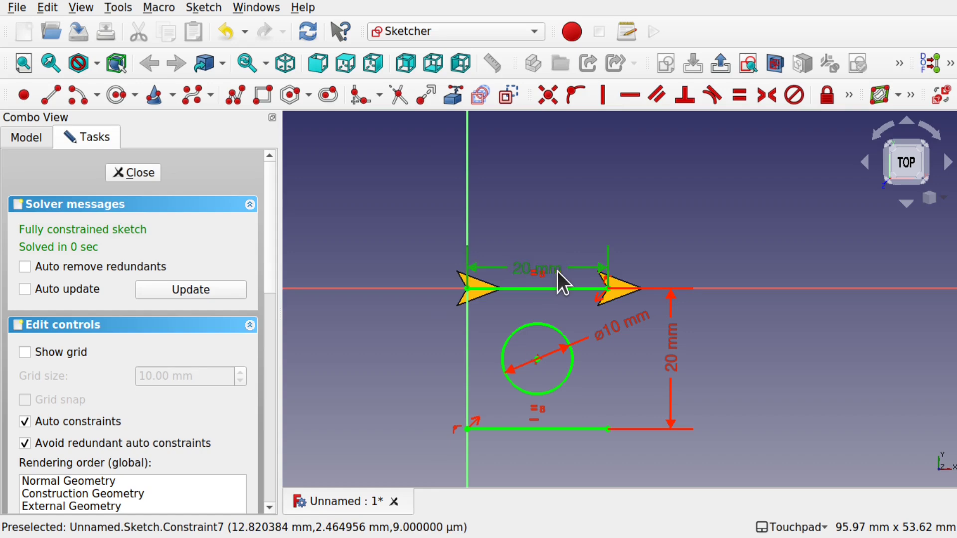
{"action": "double_click", "coordinate": [564, 269]}
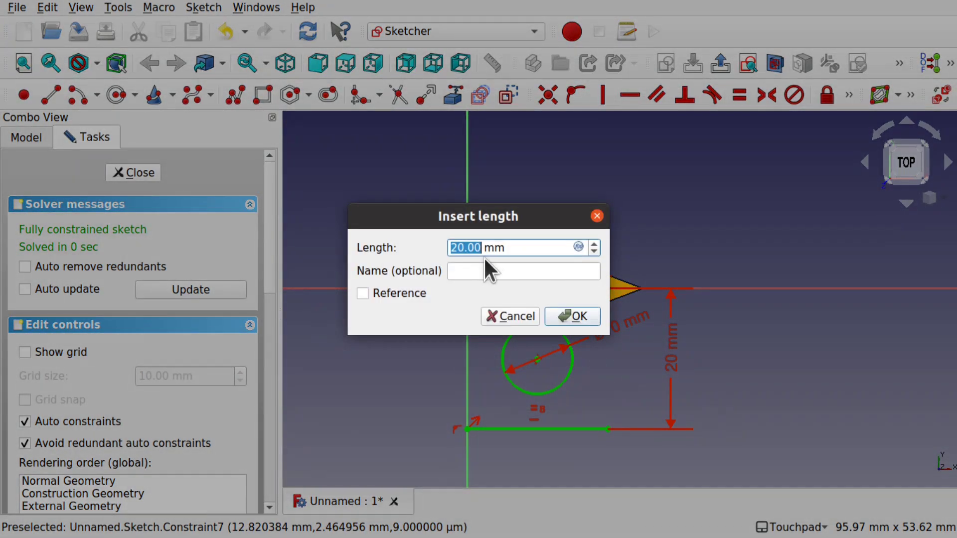
{"action": "left_click", "coordinate": [489, 271]}
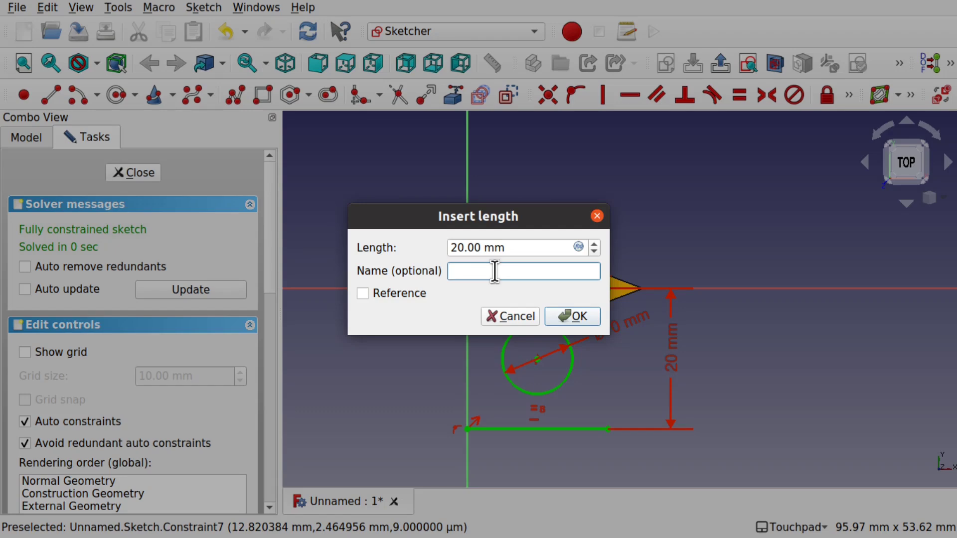
{"action": "type", "text": "SpanLength"}
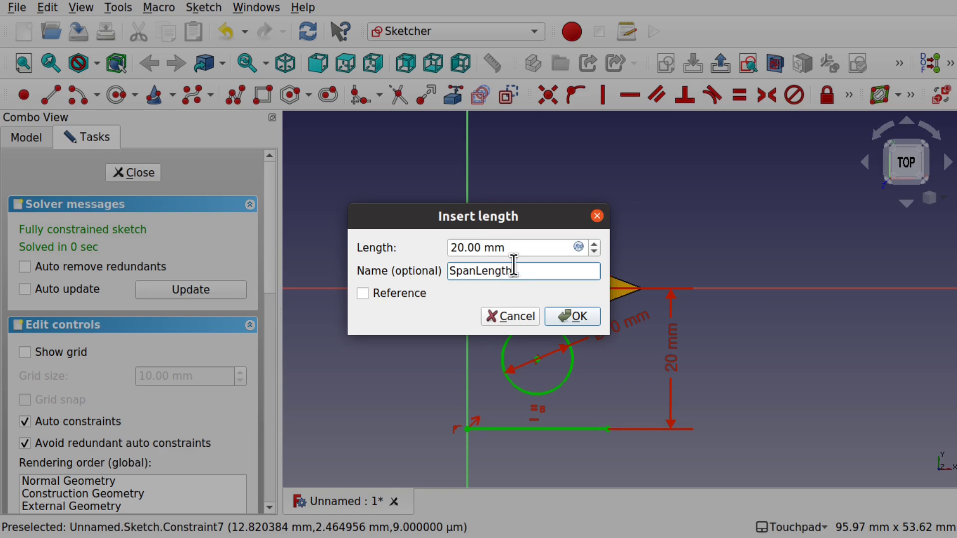
{"action": "key", "text": "BackSpace"}
{"action": "type", "text": "h"}
{"action": "left_click", "coordinate": [576, 323]}
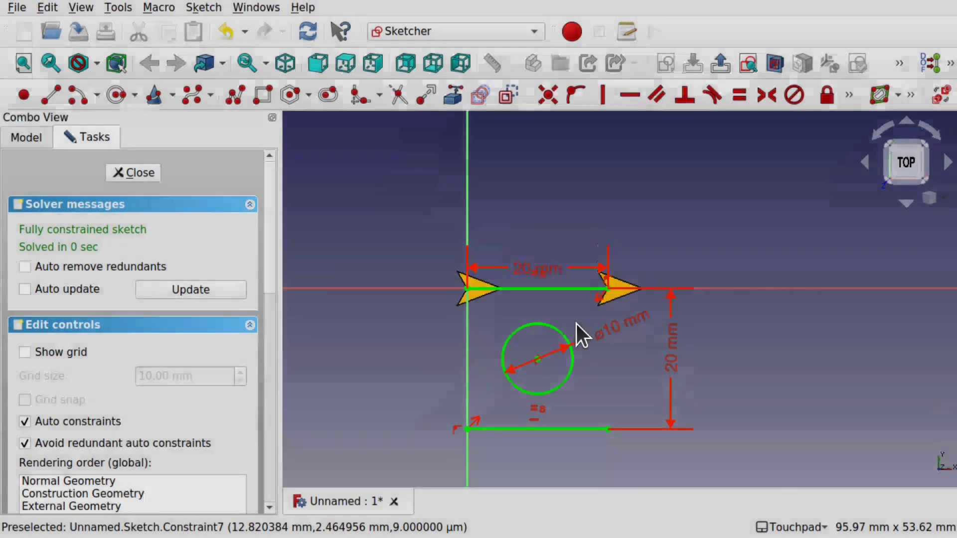
{"action": "left_click", "coordinate": [133, 173]}
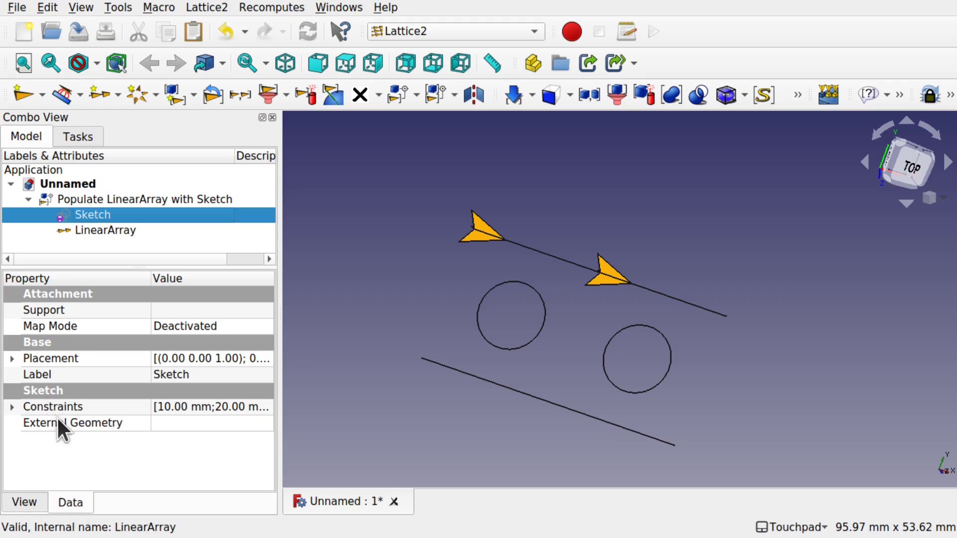
{"action": "left_click", "coordinate": [12, 407]}
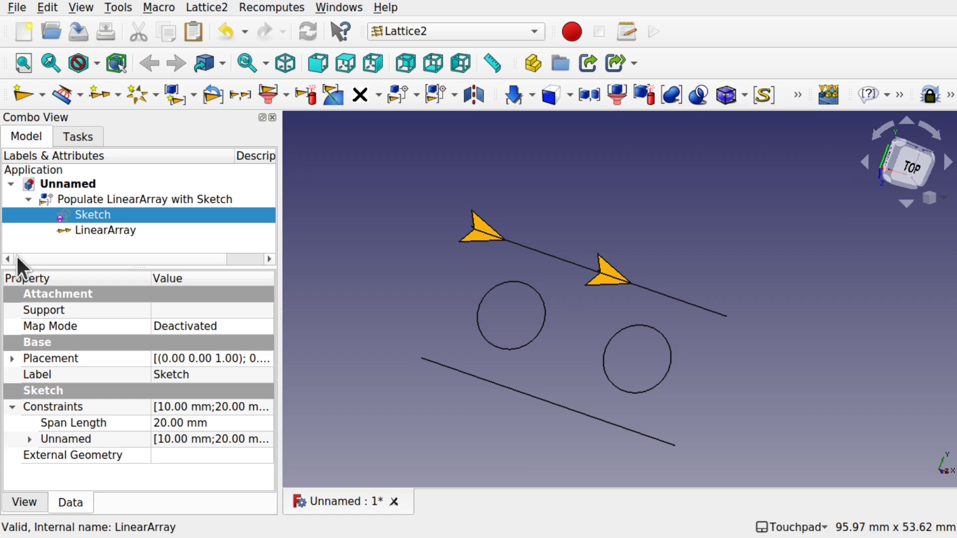
Drive the linear array's Step with the formula <<Sketch>>.Constraints.SpanLength.
{"action": "left_click", "coordinate": [117, 231]}
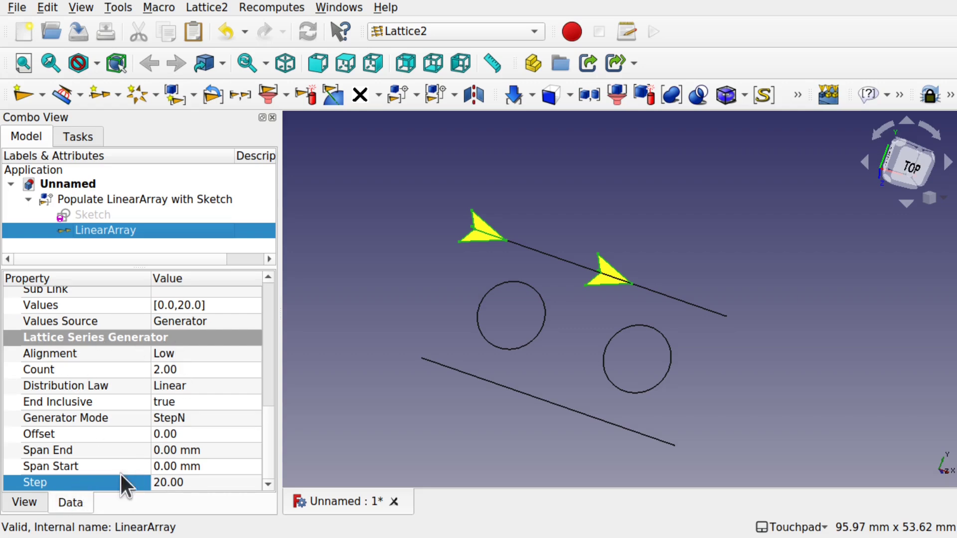
{"action": "left_click", "coordinate": [224, 486]}
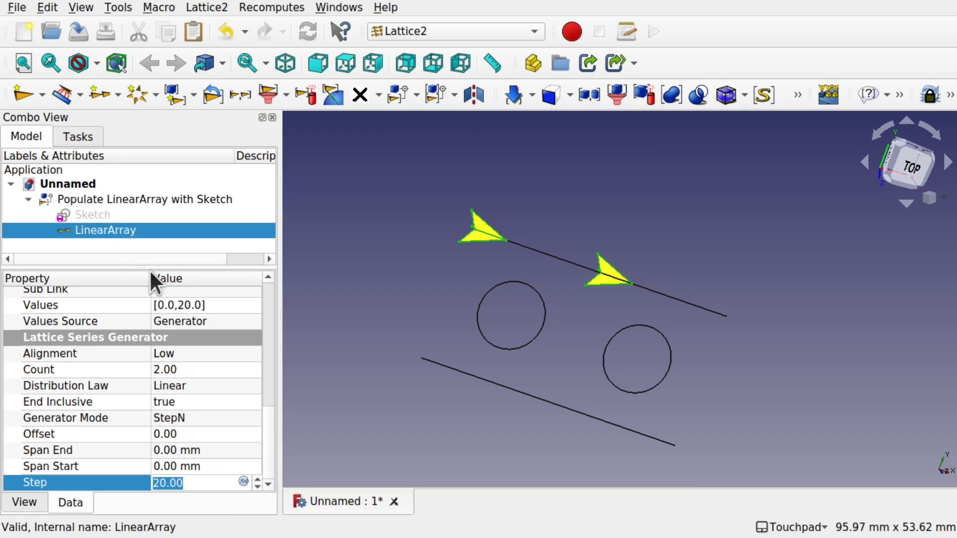
{"action": "left_click", "coordinate": [242, 480]}
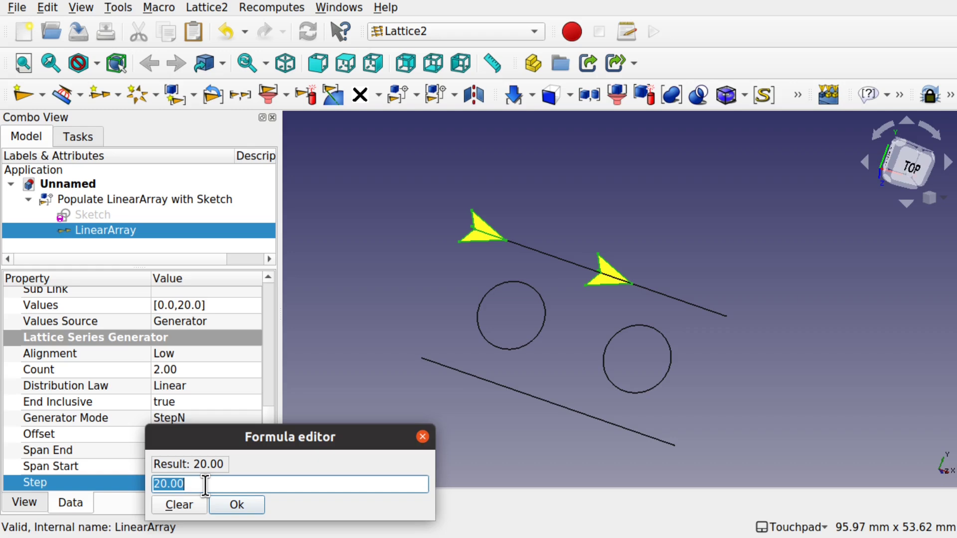
{"action": "type", "text": "sk"}
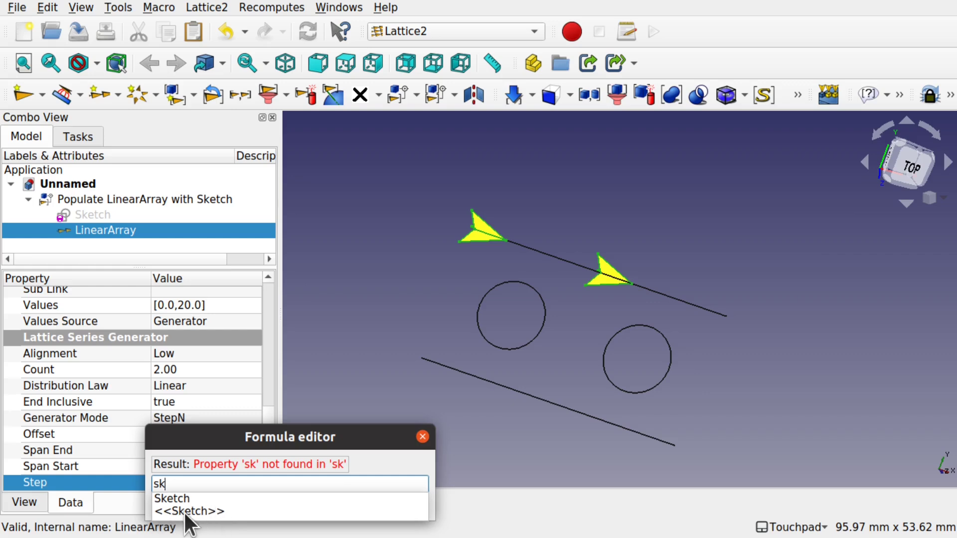
{"action": "left_click", "coordinate": [205, 512]}
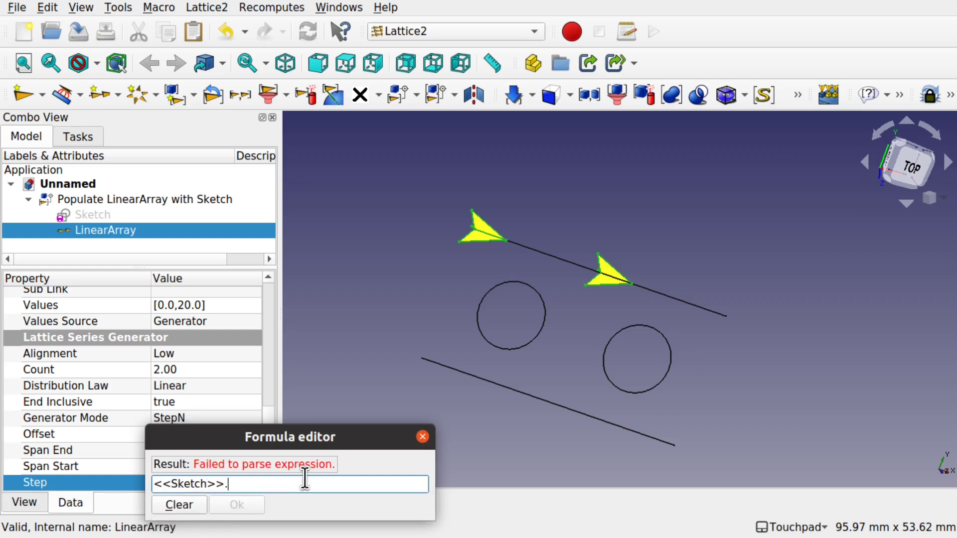
{"action": "type", "text": "Con"}
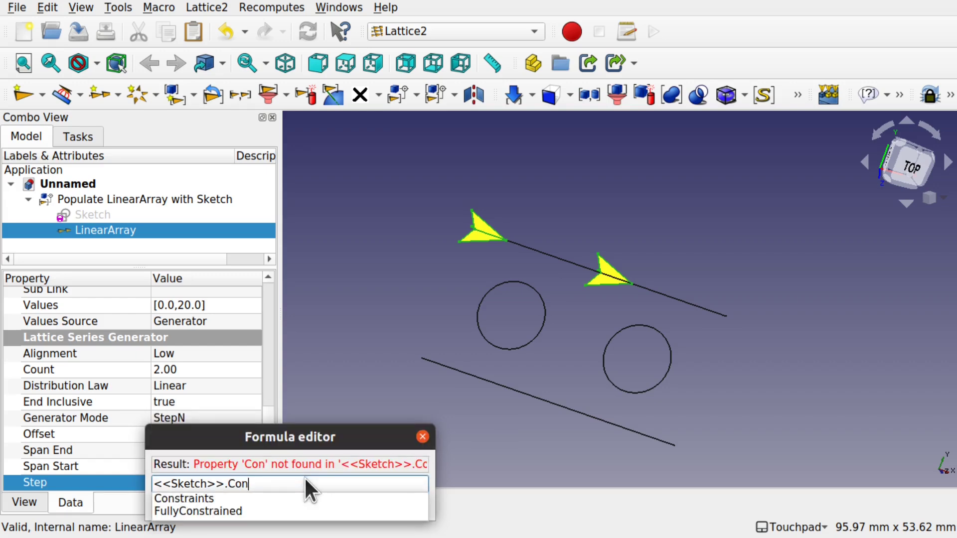
{"action": "left_click", "coordinate": [195, 496]}
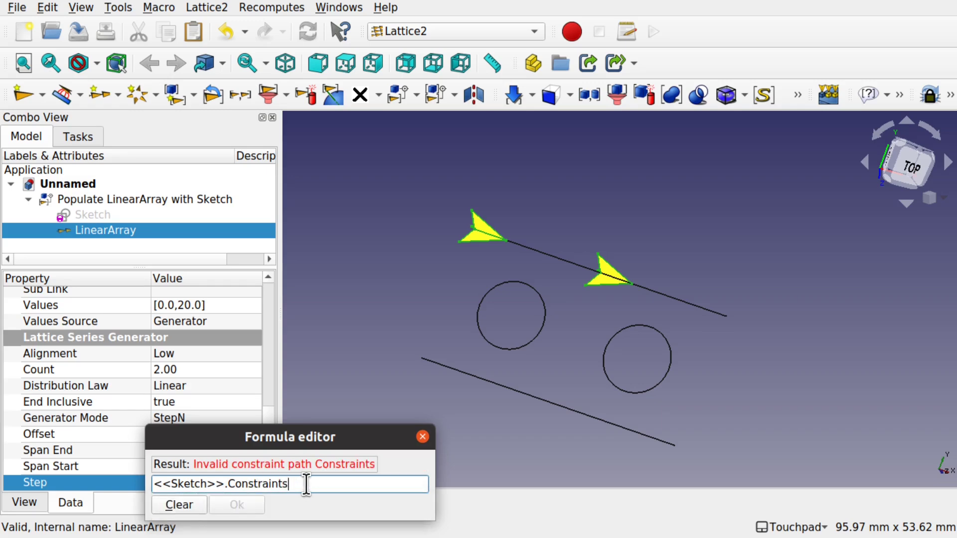
{"action": "type", "text": "."}
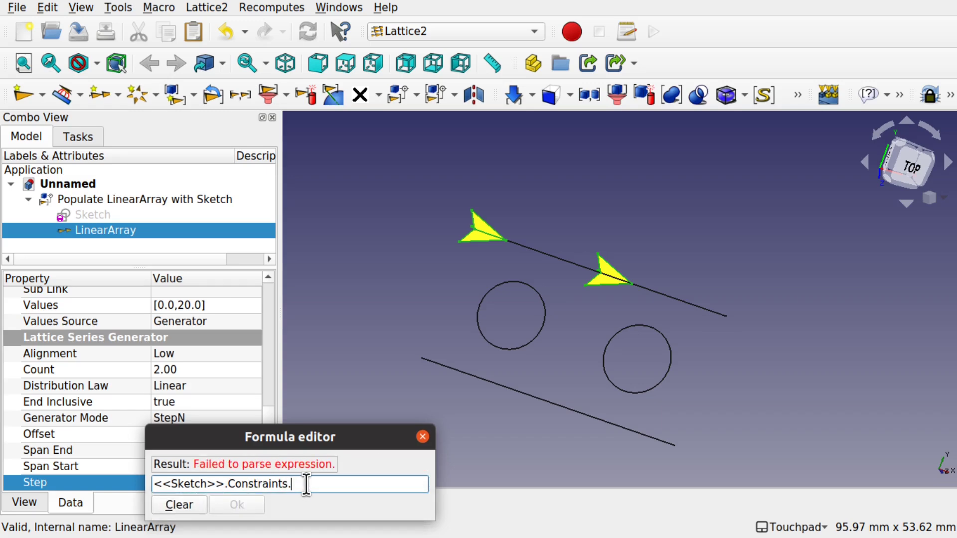
{"action": "type", "text": "Spa"}
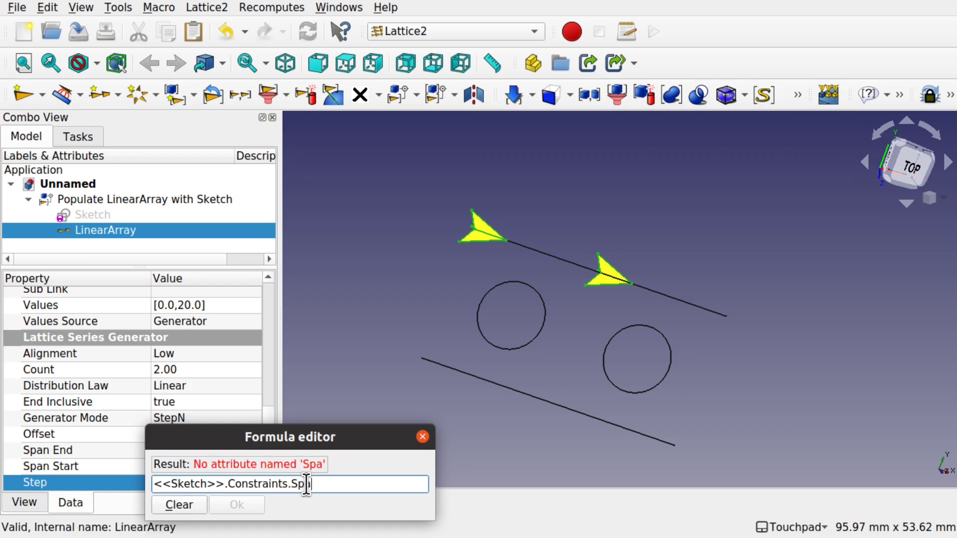
{"action": "type", "text": "nLength"}
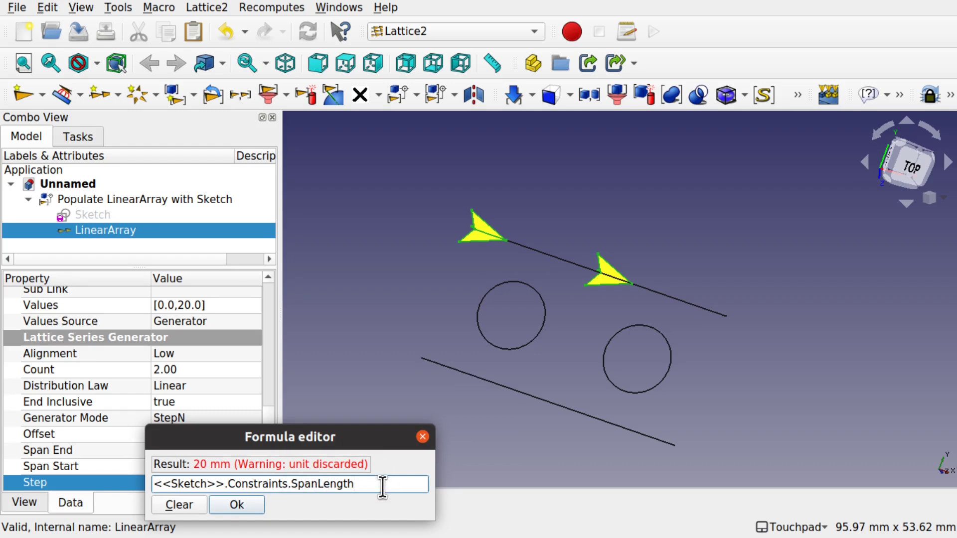
{"action": "left_click", "coordinate": [238, 500]}
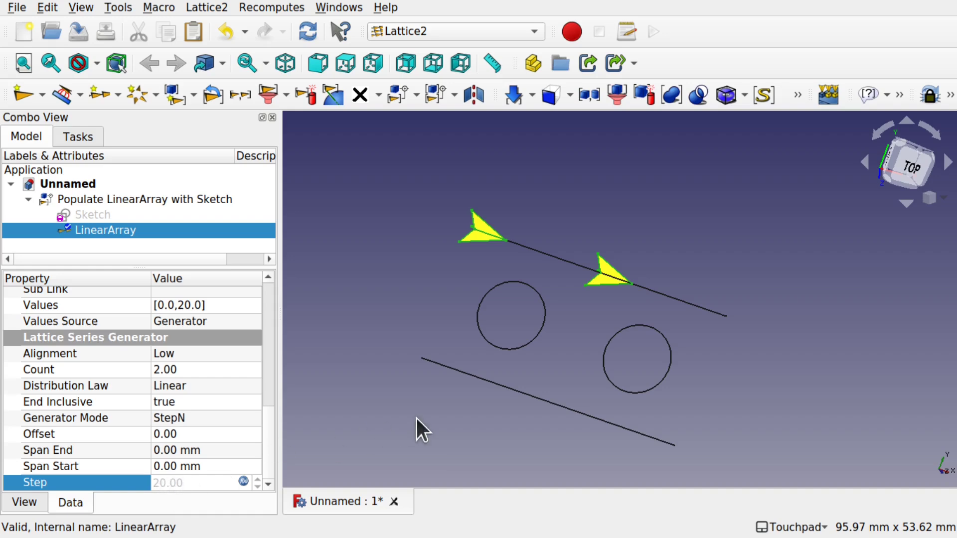
{"action": "left_click", "coordinate": [433, 417]}
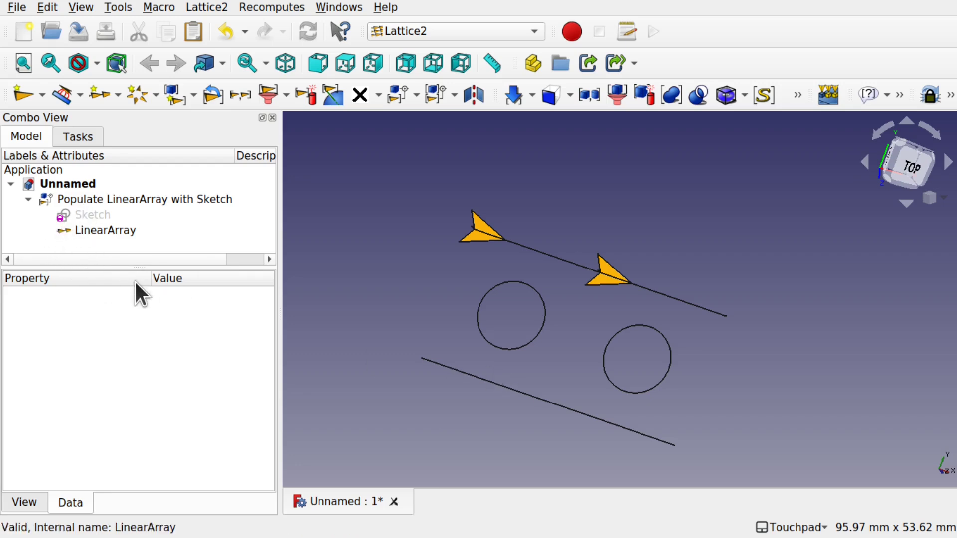
Set the linear array's count to 10.
{"action": "left_click", "coordinate": [90, 225]}
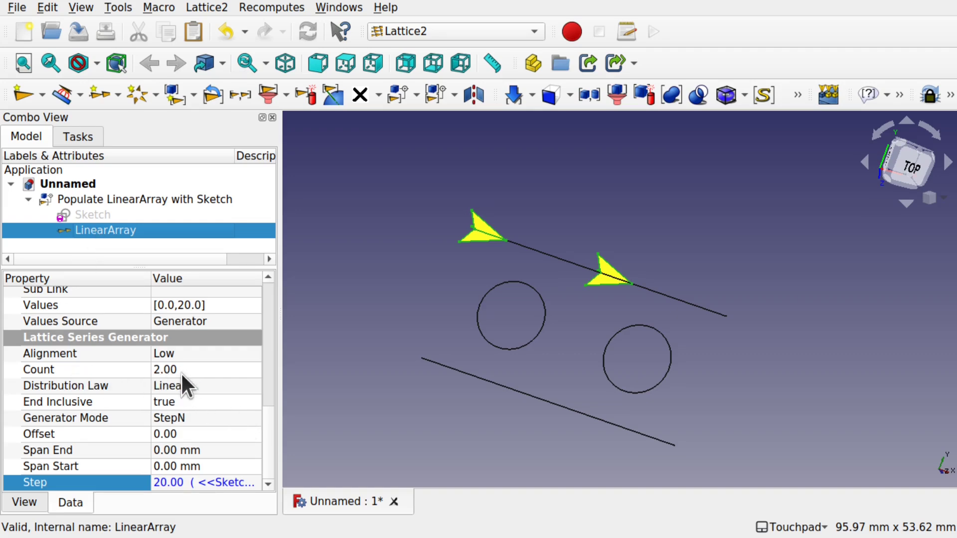
{"action": "left_click", "coordinate": [209, 371]}
{"action": "type", "text": "10"}
{"action": "key", "text": "Return"}
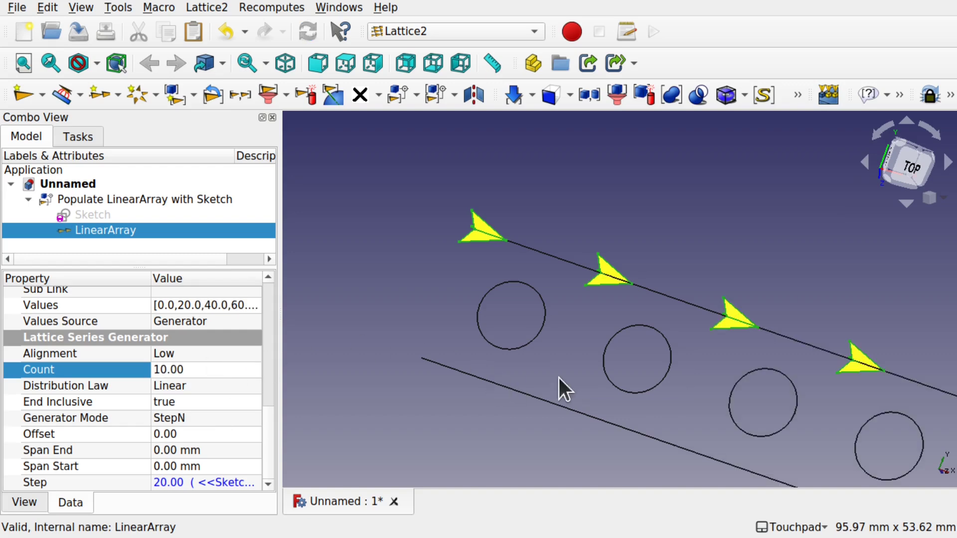
{"action": "scroll", "coordinate": [604, 384], "scroll_direction": "down", "scroll_amount": 6}
{"action": "middle_click_drag", "start_coordinate": [695, 413], "coordinate": [495, 317]}
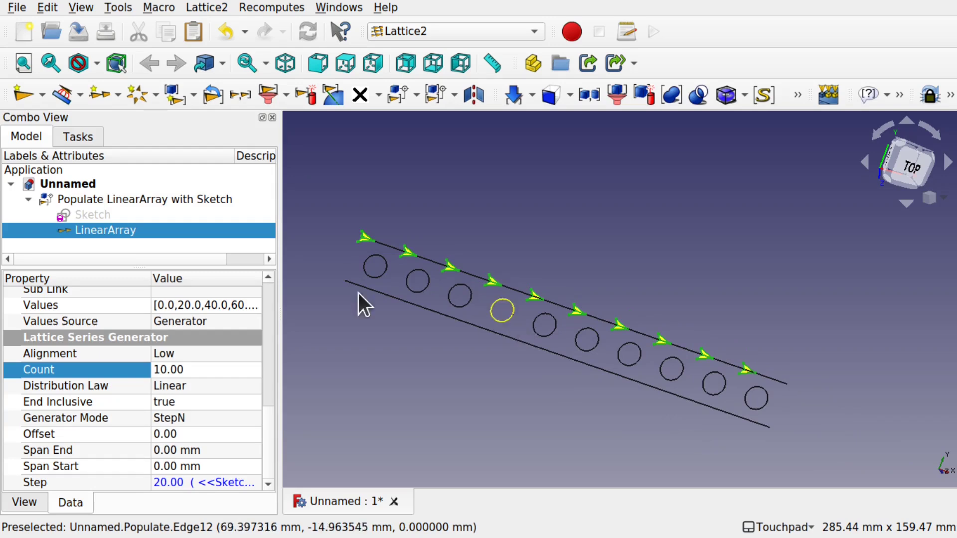
Edit the sketch to set its horizontal SpanLength constraint to 30 mm, and leave the sketch.
{"action": "double_click", "coordinate": [88, 214]}
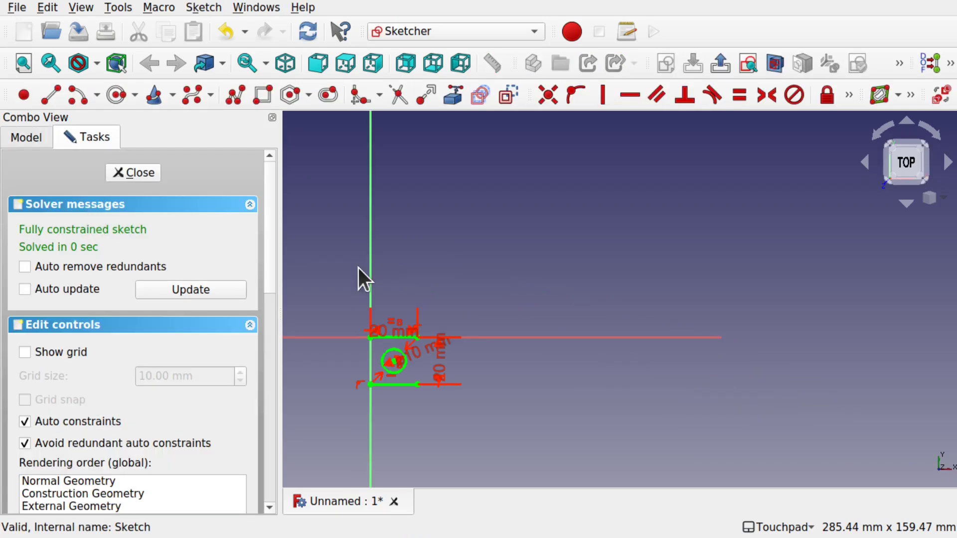
{"action": "scroll", "coordinate": [351, 336], "scroll_direction": "up", "scroll_amount": 5}
{"action": "scroll", "coordinate": [350, 337], "scroll_direction": "down", "scroll_amount": 2}
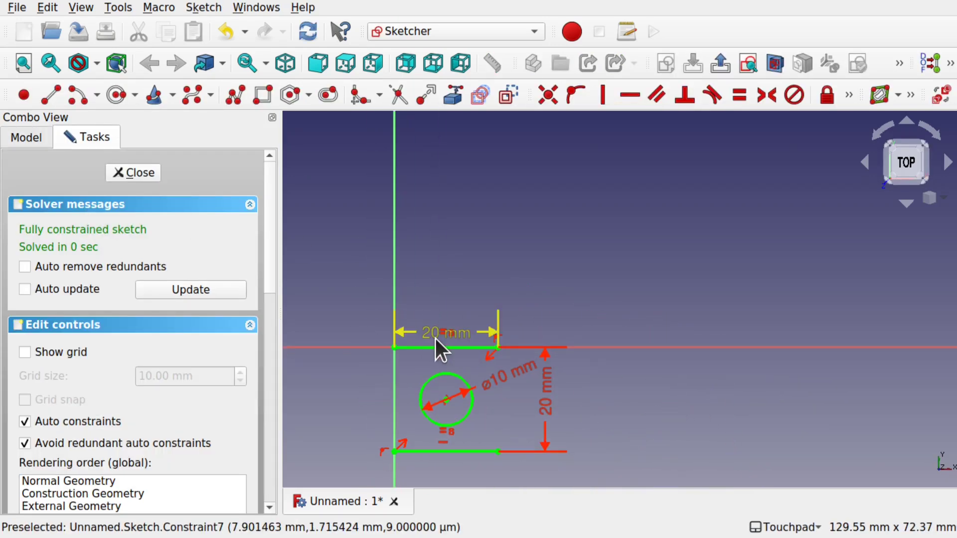
{"action": "double_click", "coordinate": [456, 338]}
{"action": "left_click", "coordinate": [457, 244]}
{"action": "key", "text": "BackSpace"}
{"action": "type", "text": "30.00"}
{"action": "key", "text": "Return"}
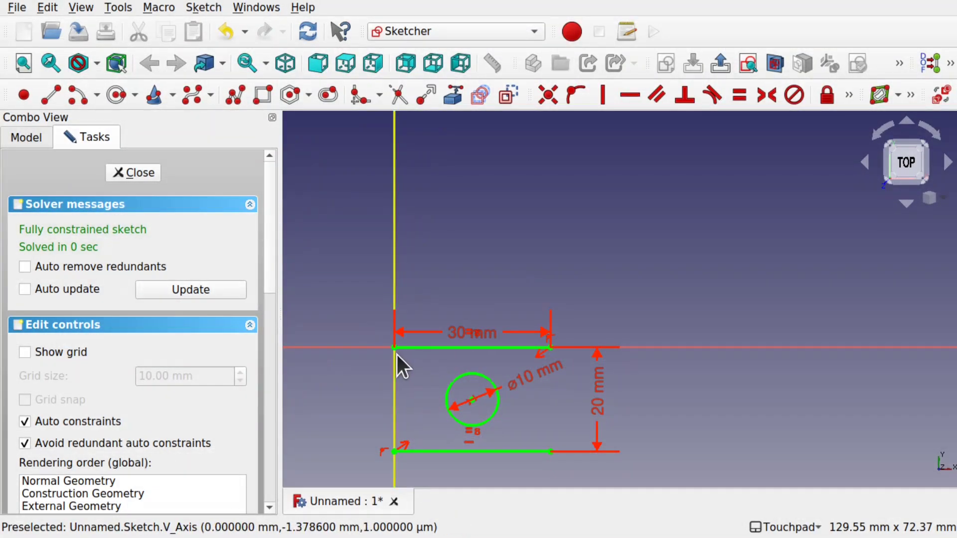
{"action": "left_click", "coordinate": [133, 170]}
{"action": "scroll", "coordinate": [611, 438], "scroll_direction": "down", "scroll_amount": 3}
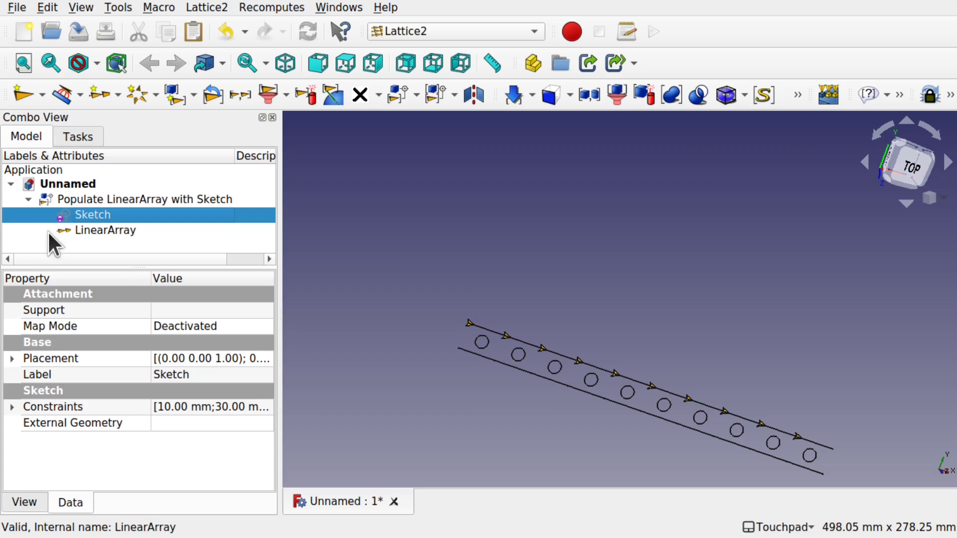
{"action": "left_click", "coordinate": [47, 7]}
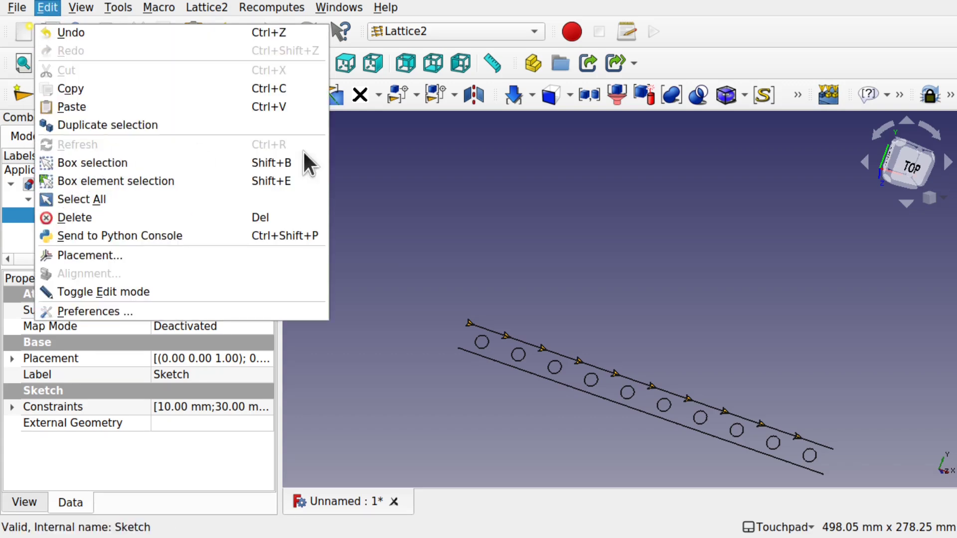
{"action": "left_click", "coordinate": [532, 277]}
{"action": "scroll", "coordinate": [675, 468], "scroll_direction": "up", "scroll_amount": 3}
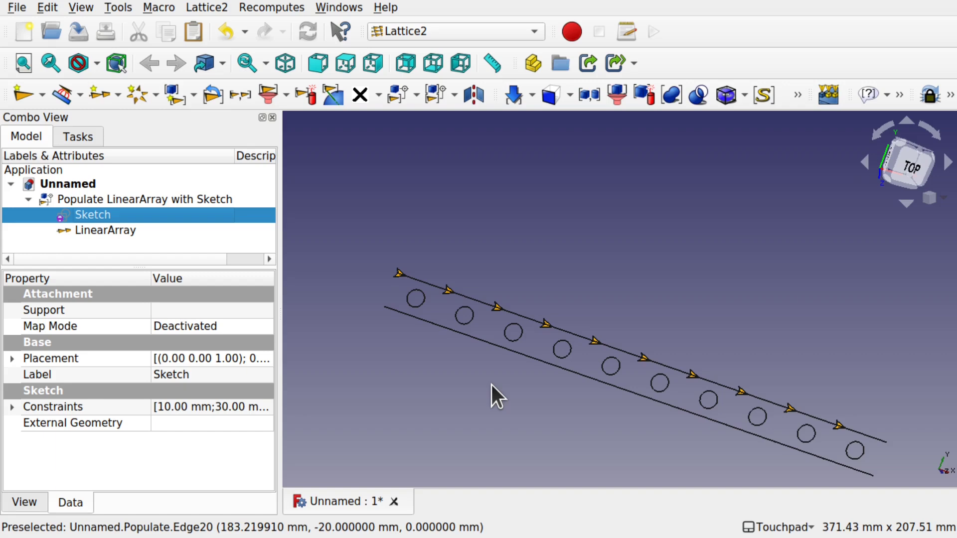
Rename the sketch as RepeatSketch and refresh the document.
{"action": "right_click", "coordinate": [92, 210]}
{"action": "left_click", "coordinate": [175, 389]}
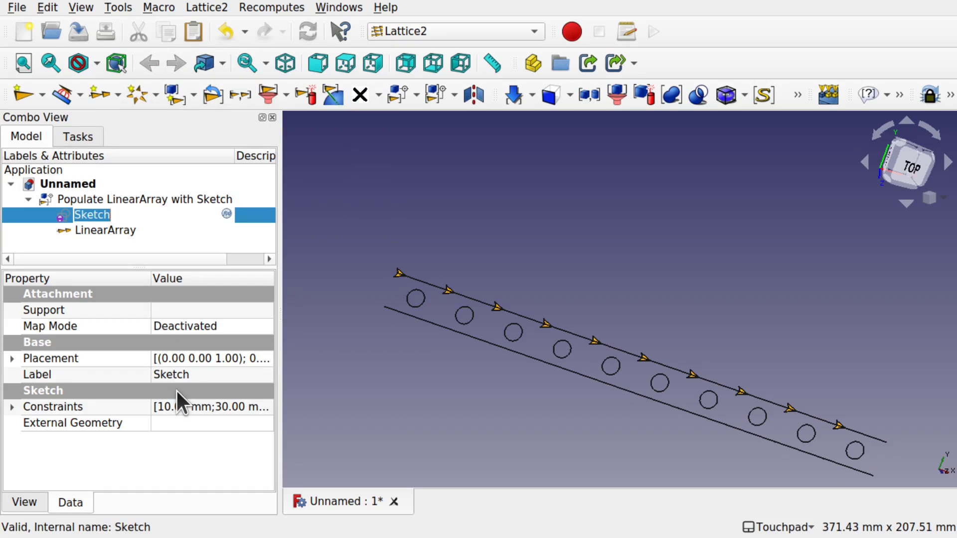
{"action": "type", "text": "Repea"}
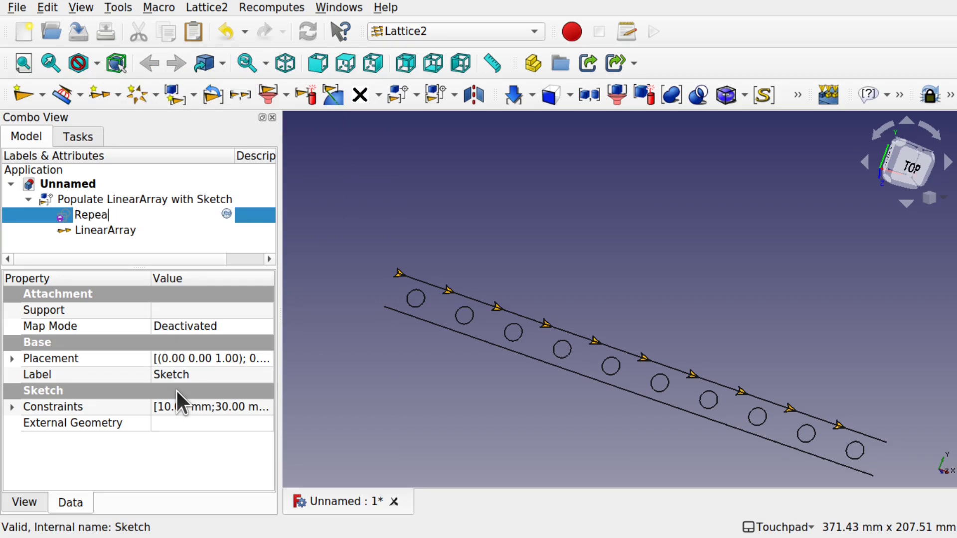
{"action": "type", "text": "tSketch"}
{"action": "key", "text": "Return"}
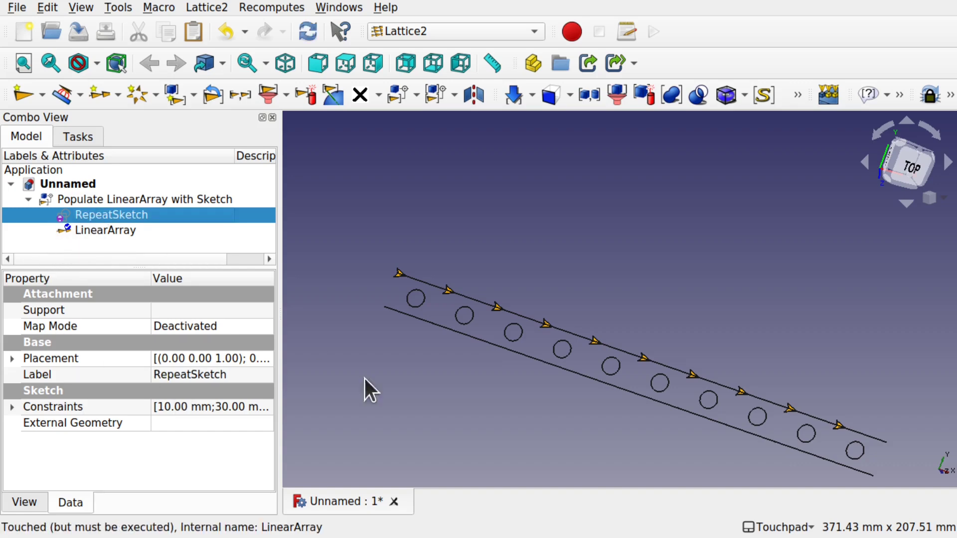
{"action": "left_click", "coordinate": [53, 7]}
{"action": "left_click", "coordinate": [142, 144]}
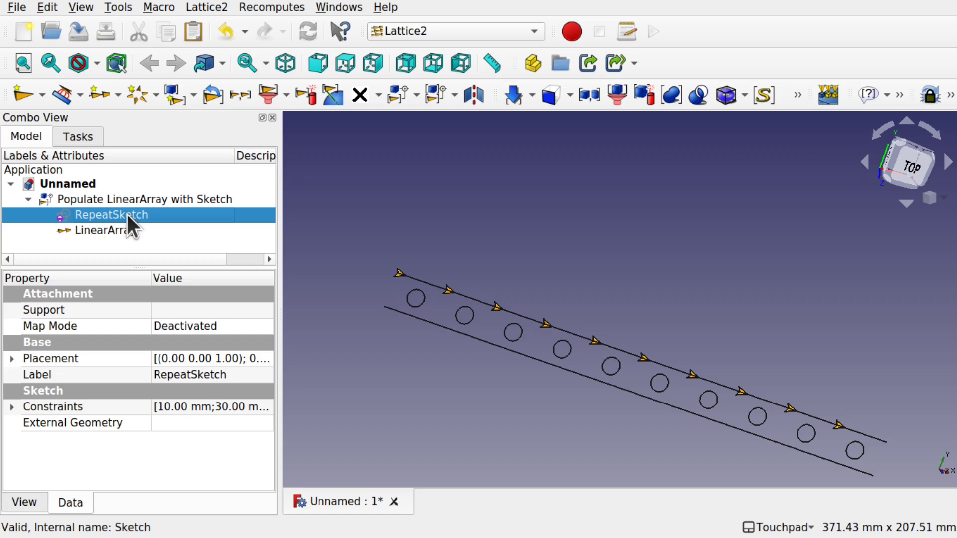
Re-enter the linear array's Step formula as <<RepeatSketch>>.Constraints.SpanLength.
{"action": "left_click", "coordinate": [102, 230]}
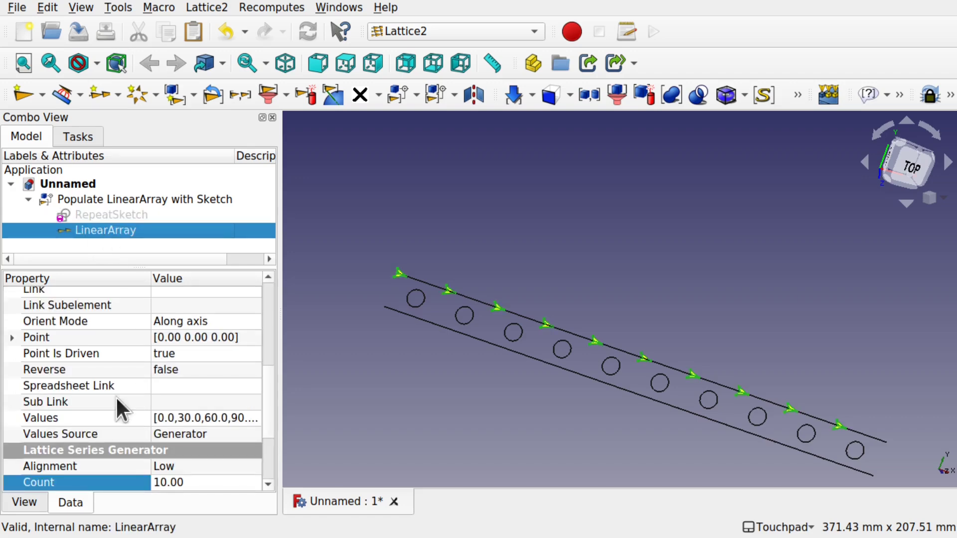
{"action": "scroll", "coordinate": [266, 473], "scroll_direction": "down", "scroll_amount": 3}
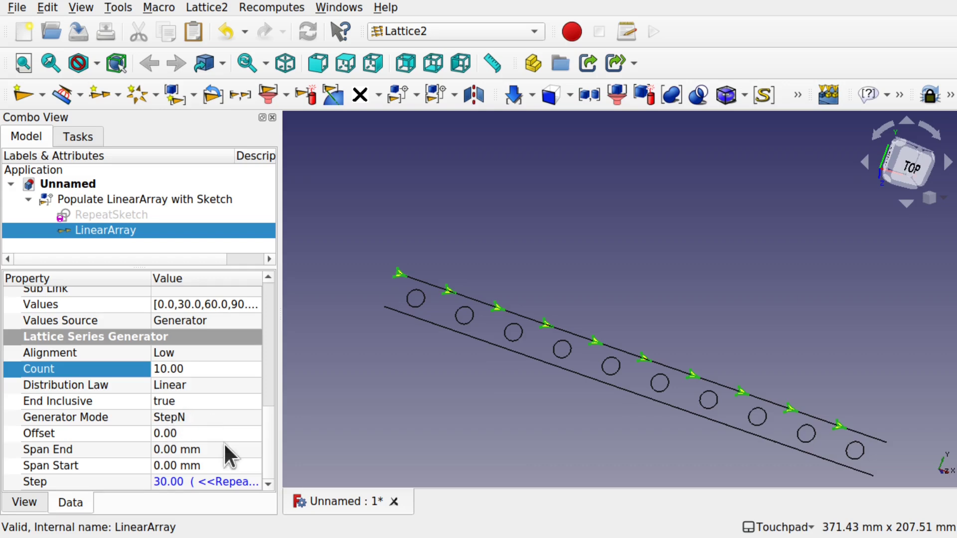
{"action": "left_click", "coordinate": [205, 483]}
{"action": "left_click", "coordinate": [244, 481]}
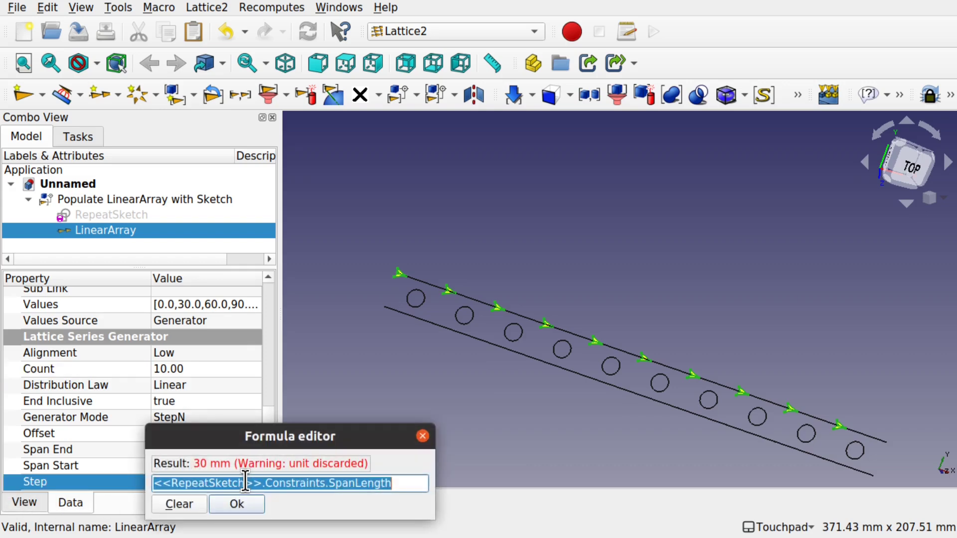
{"action": "double_click", "coordinate": [214, 483]}
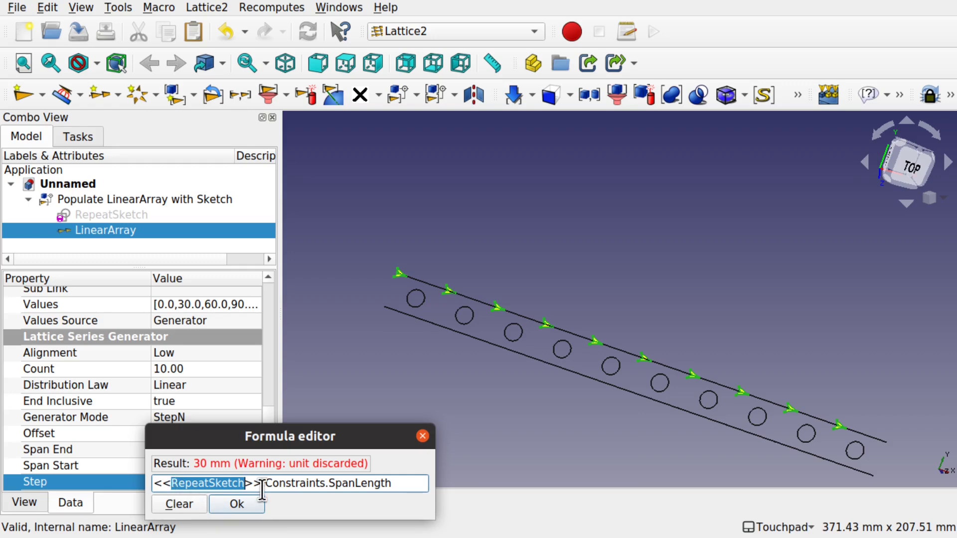
{"action": "left_click_drag", "start_coordinate": [407, 483], "coordinate": [163, 476]}
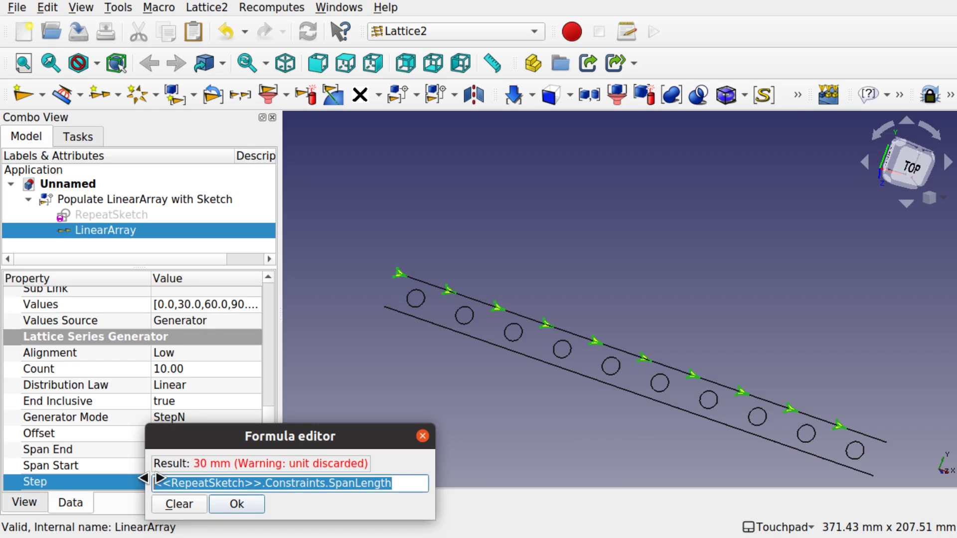
{"action": "key", "text": "BackSpace"}
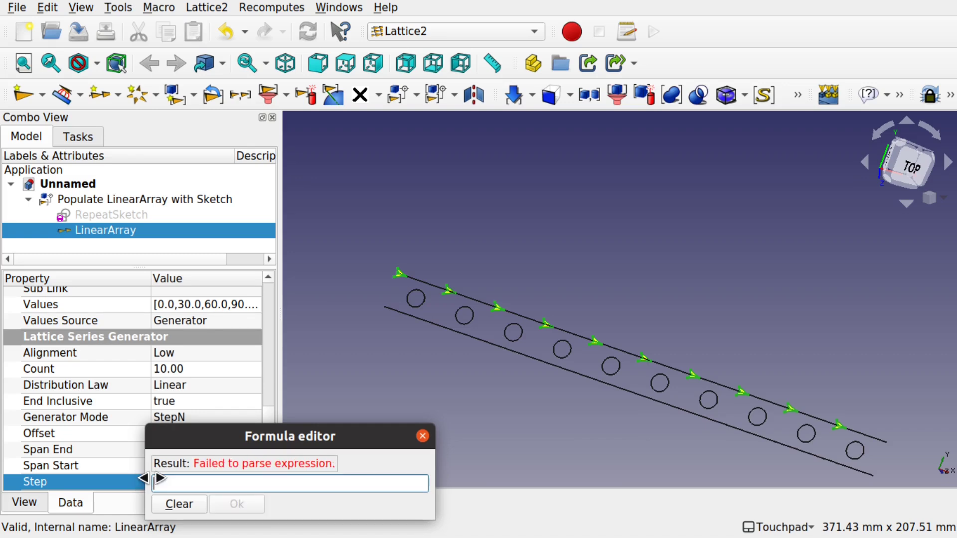
{"action": "type", "text": "Re"}
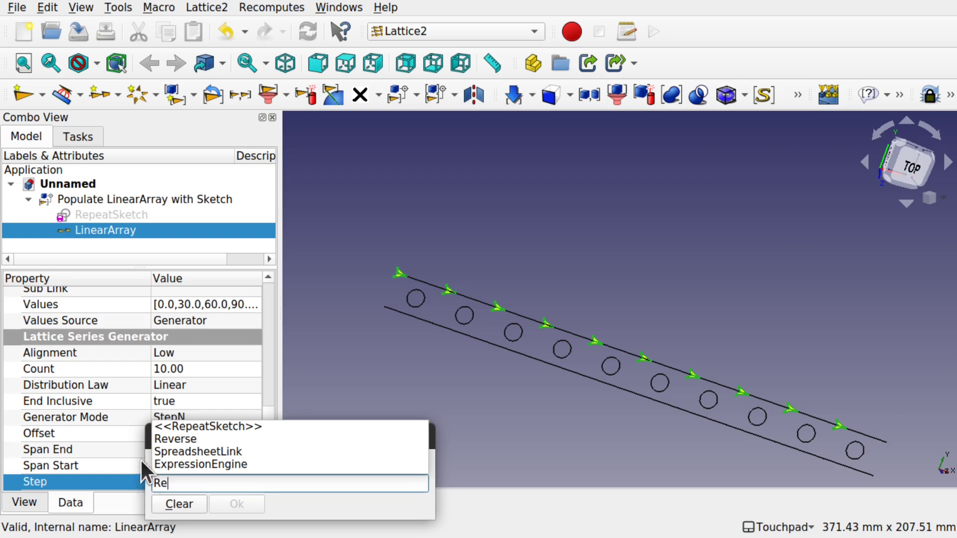
{"action": "left_click", "coordinate": [234, 425]}
{"action": "type", "text": "."}
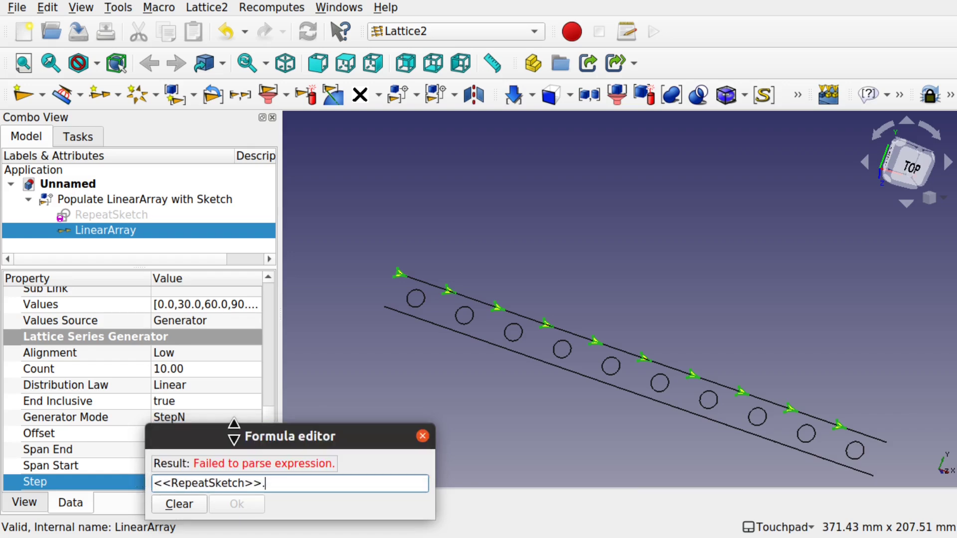
{"action": "type", "text": "Constraints"}
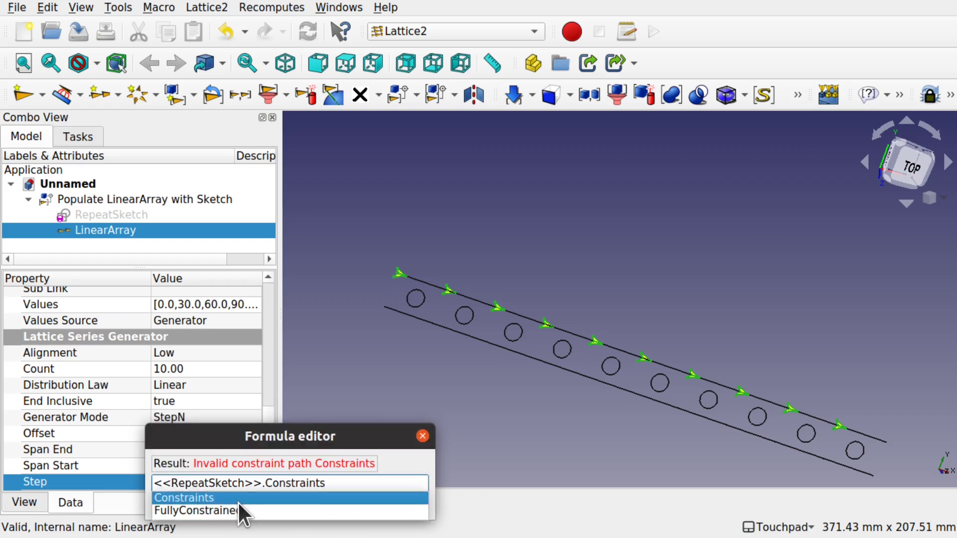
{"action": "left_click", "coordinate": [237, 500]}
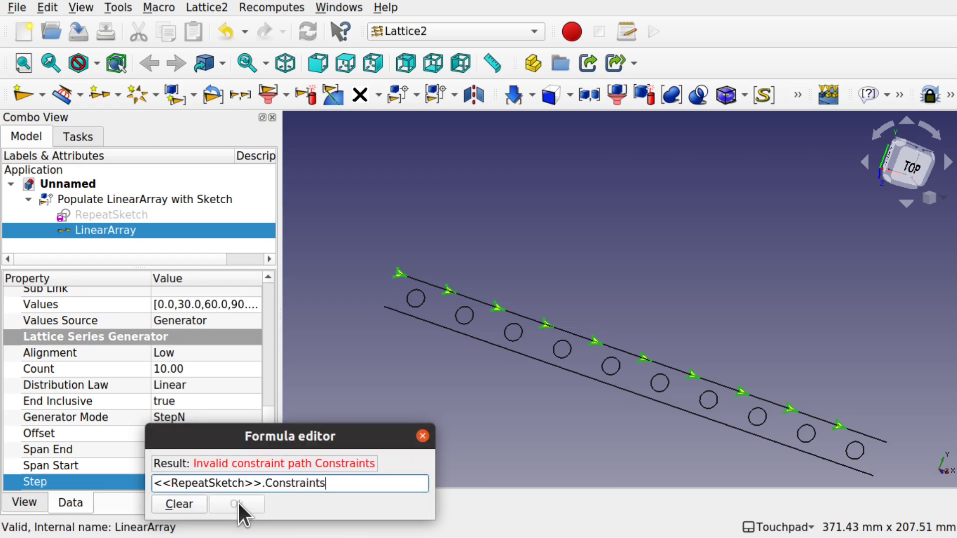
{"action": "type", "text": ".Span"}
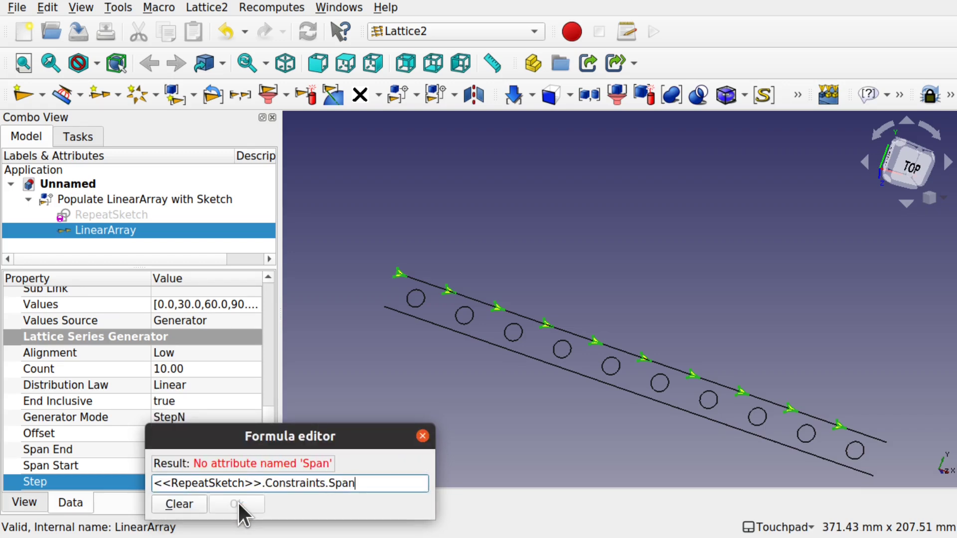
{"action": "type", "text": "Length"}
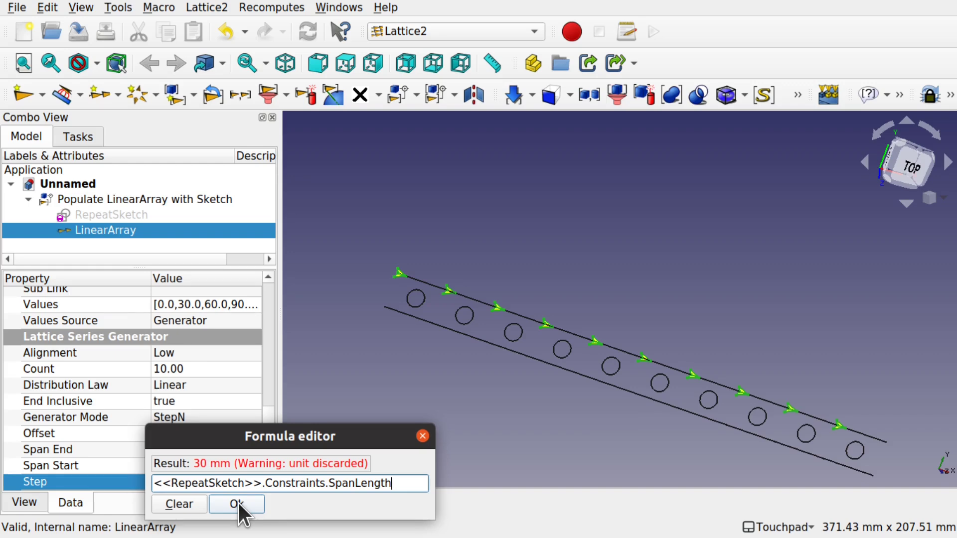
{"action": "left_click", "coordinate": [235, 501]}
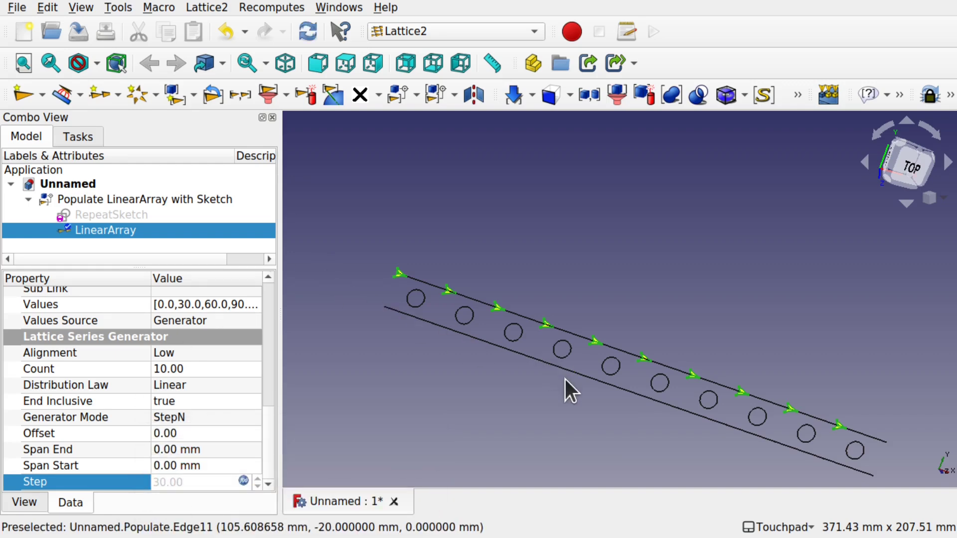
{"action": "left_click", "coordinate": [528, 418]}
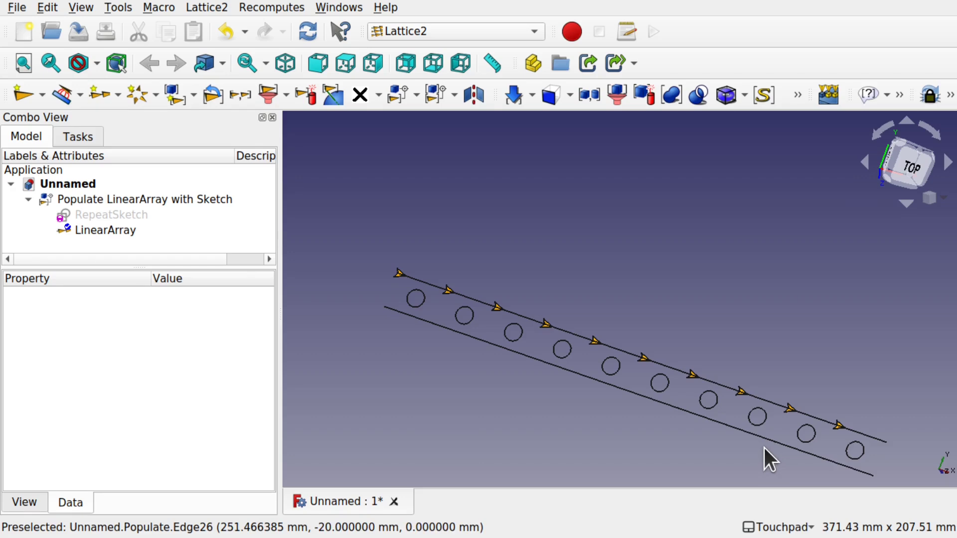
Switch to the Sketcher workbench and create a new sketch on the XY plane.
{"action": "left_click", "coordinate": [457, 33]}
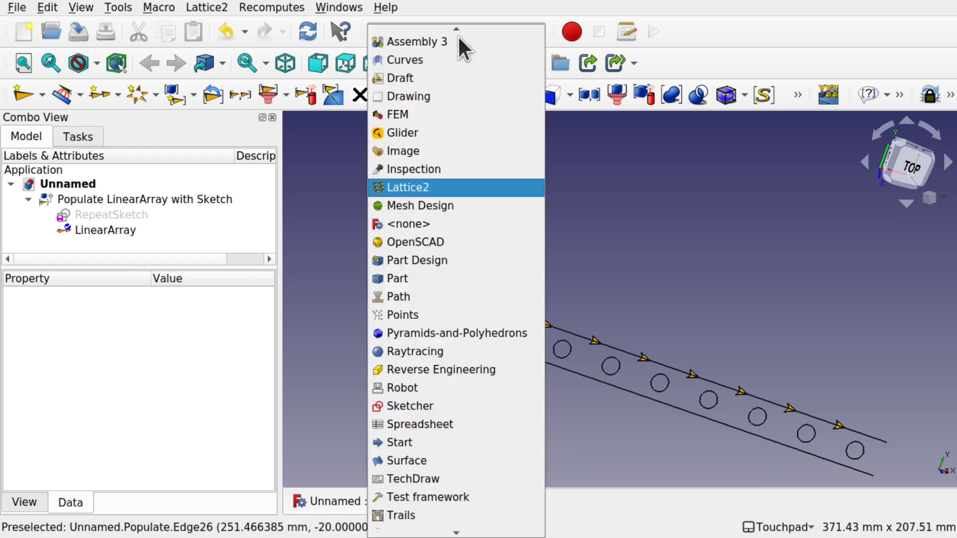
{"action": "left_click", "coordinate": [426, 408]}
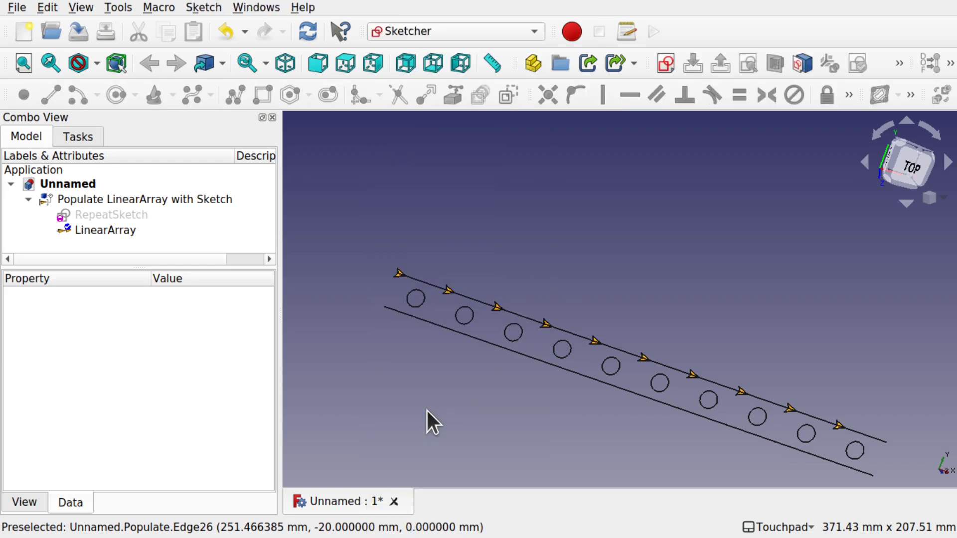
{"action": "left_click", "coordinate": [667, 66]}
{"action": "left_click", "coordinate": [532, 355]}
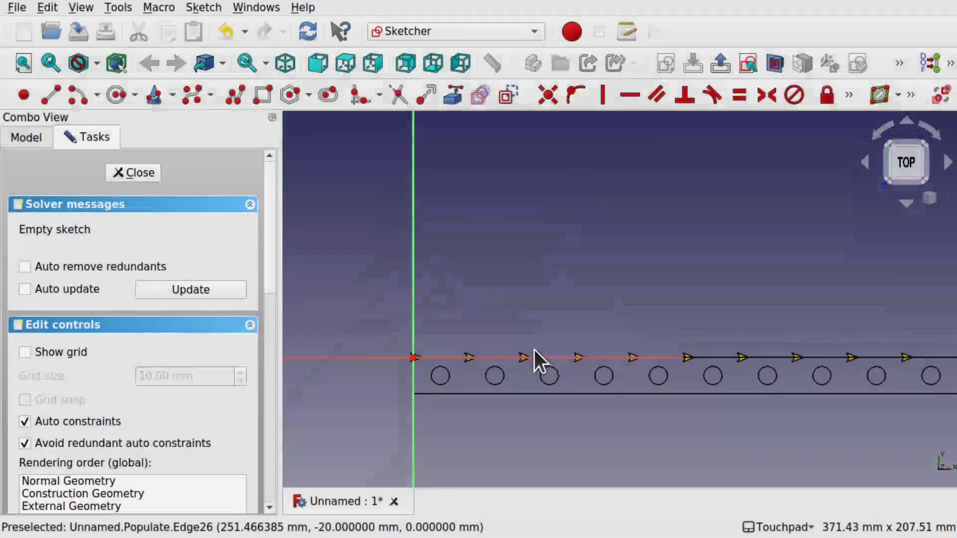
Hide the populated array and the LinearArray markers, and show RepeatSketch as a reference for the new sketch.
{"action": "scroll", "coordinate": [485, 405], "scroll_direction": "up", "scroll_amount": 3}
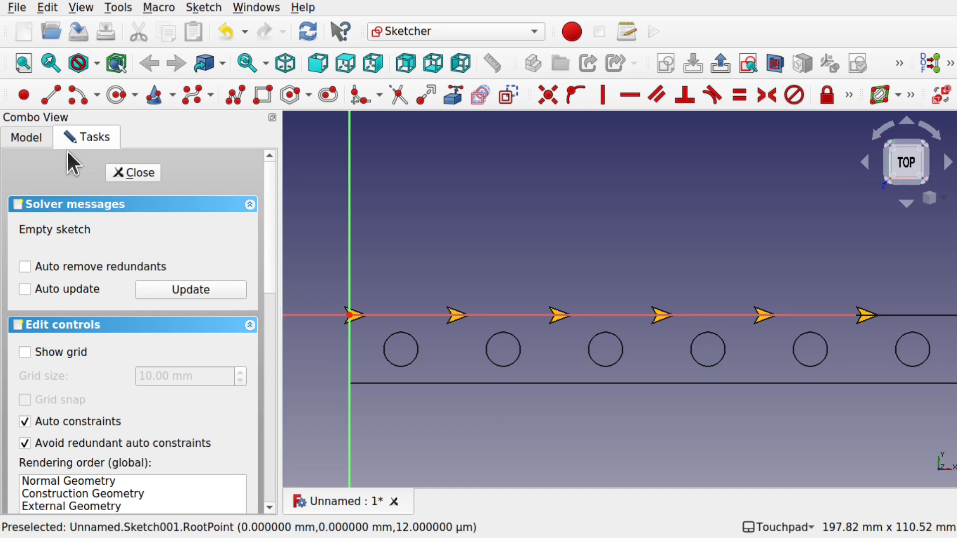
{"action": "left_click", "coordinate": [26, 140]}
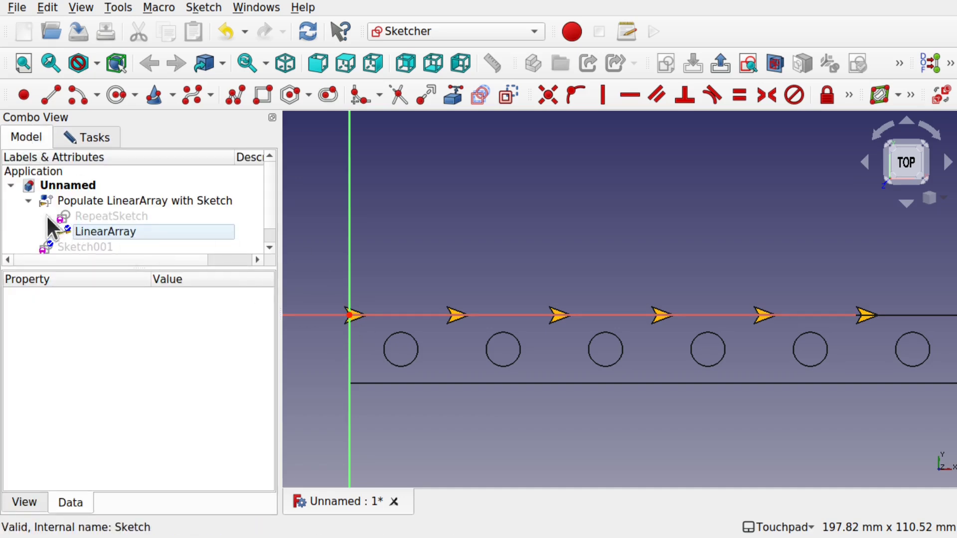
{"action": "left_click_drag", "start_coordinate": [121, 265], "coordinate": [124, 322]}
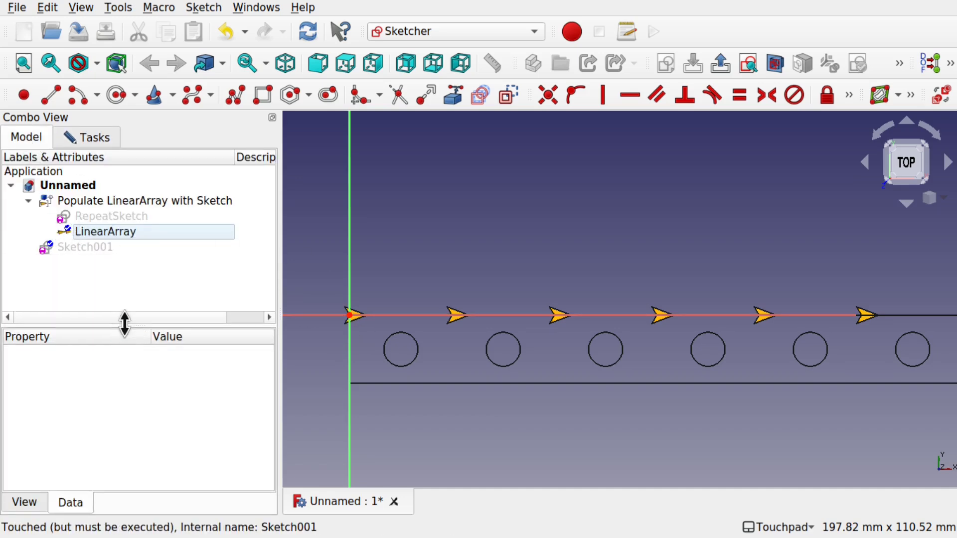
{"action": "left_click", "coordinate": [185, 206]}
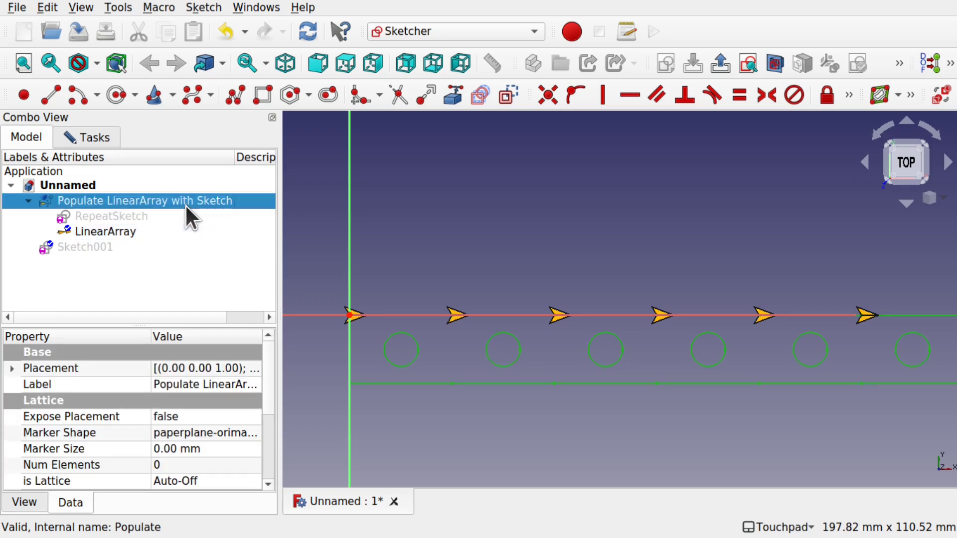
{"action": "key", "text": "space"}
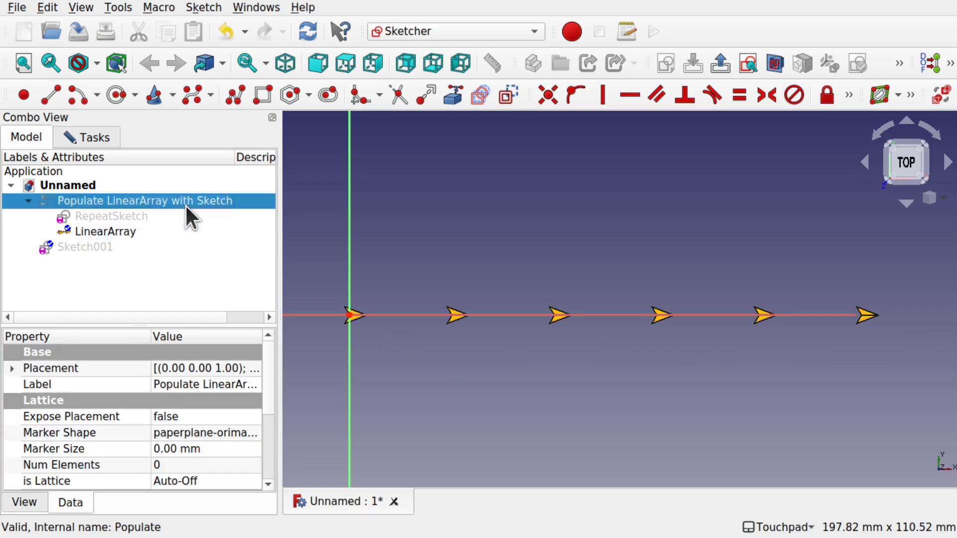
{"action": "left_click", "coordinate": [111, 231]}
{"action": "key", "text": "space"}
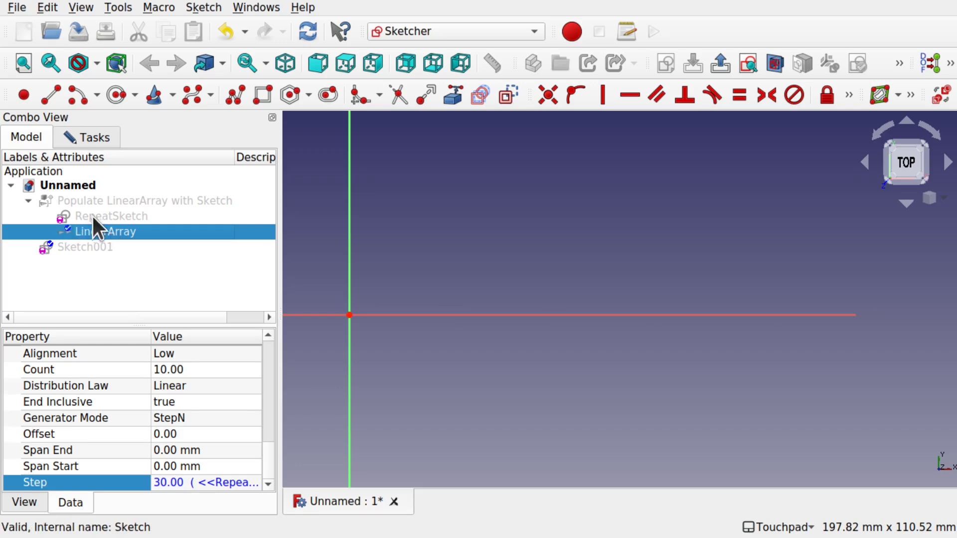
{"action": "left_click", "coordinate": [94, 215]}
{"action": "key", "text": "space"}
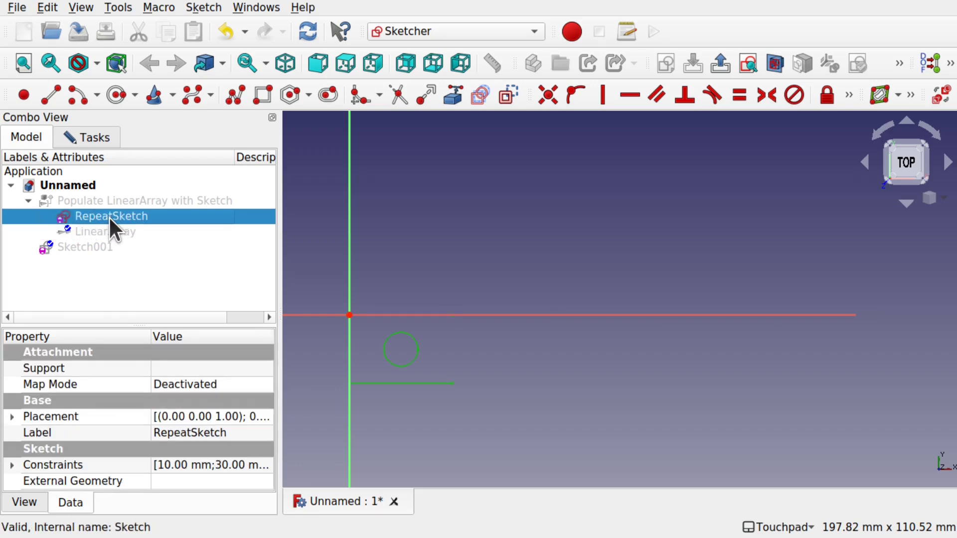
{"action": "scroll", "coordinate": [372, 352], "scroll_direction": "up", "scroll_amount": 2}
{"action": "scroll", "coordinate": [371, 352], "scroll_direction": "down", "scroll_amount": 1}
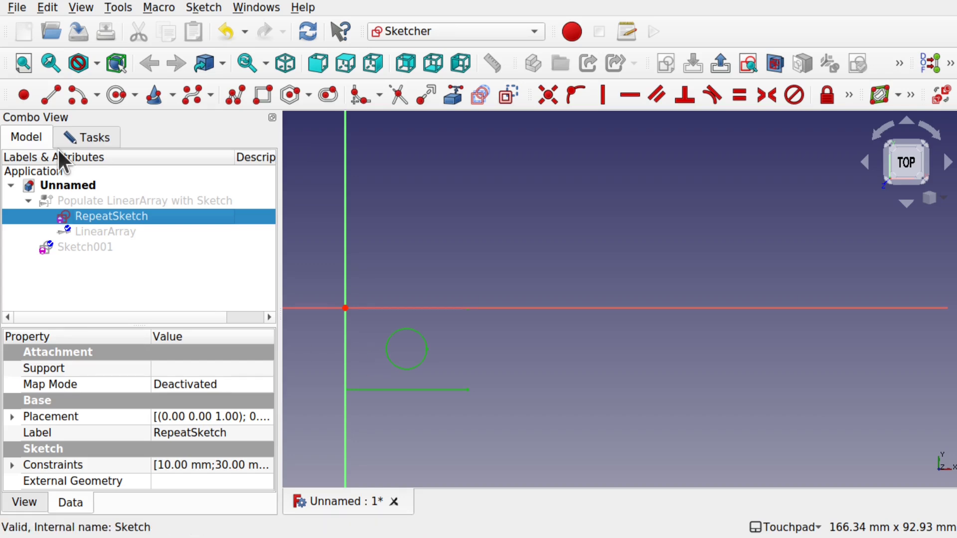
Draw a line about 20 mm long from the origin down the vertical axis to the start of RepeatSketch's lower line.
{"action": "left_click", "coordinate": [49, 95]}
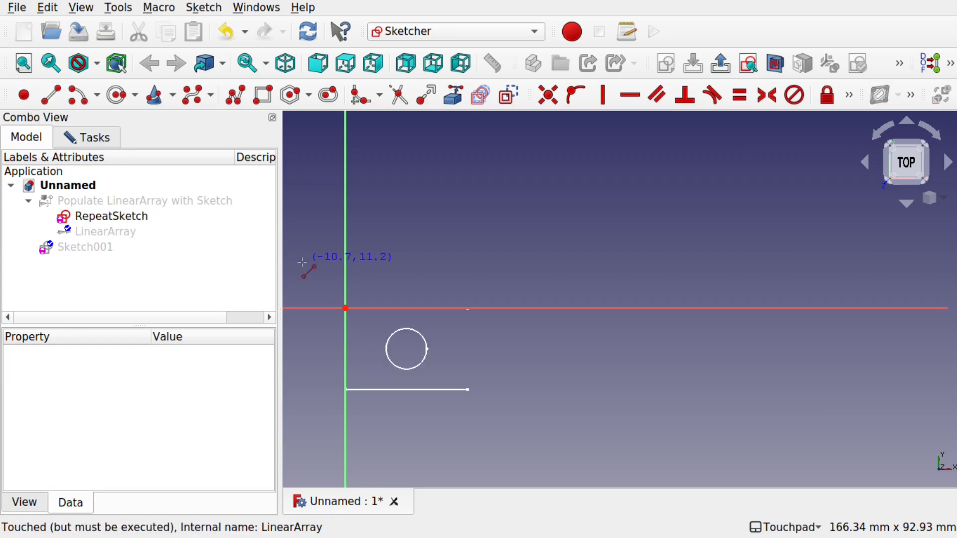
{"action": "left_click", "coordinate": [345, 308]}
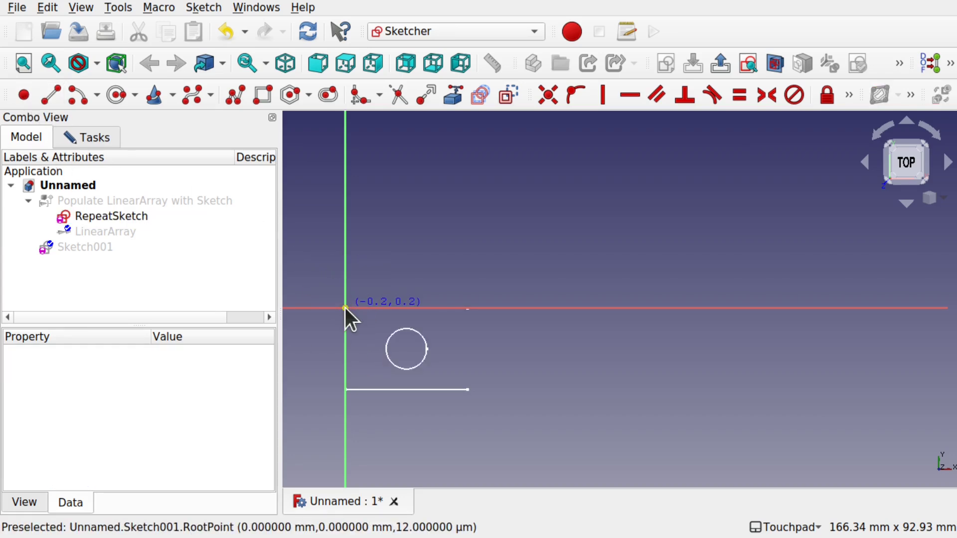
{"action": "left_click", "coordinate": [345, 390]}
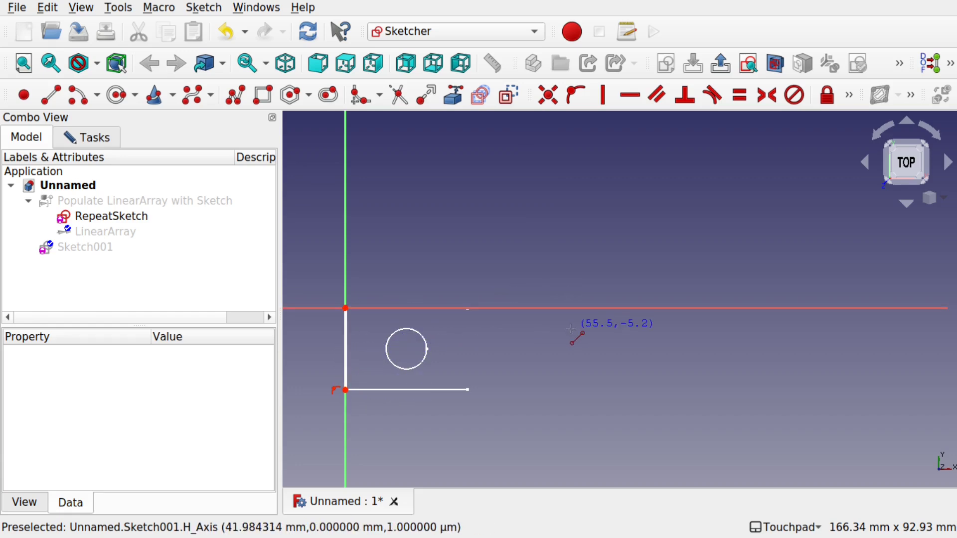
{"action": "key", "text": "Escape"}
Constrain the line's vertical length to 20 mm and close the sketch.
{"action": "left_click", "coordinate": [347, 356]}
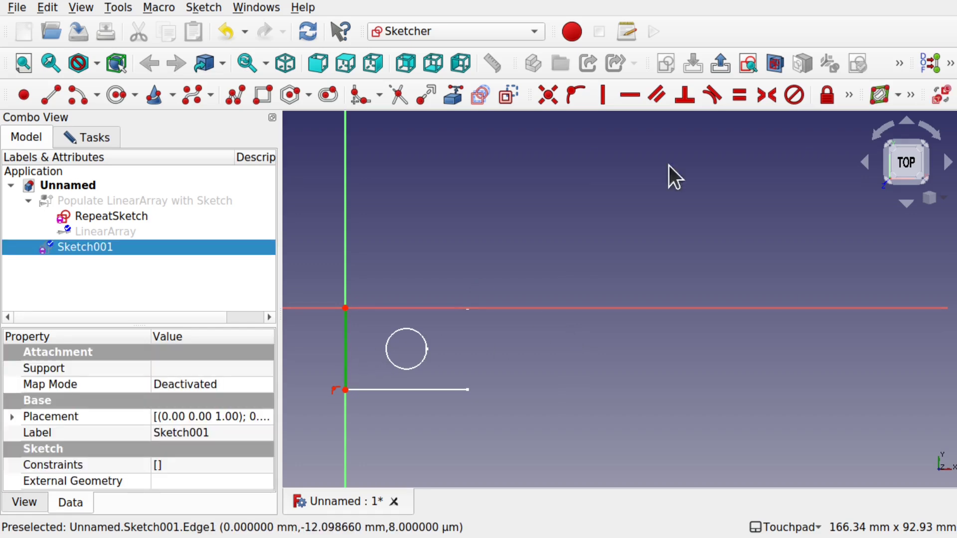
{"action": "left_click", "coordinate": [849, 93]}
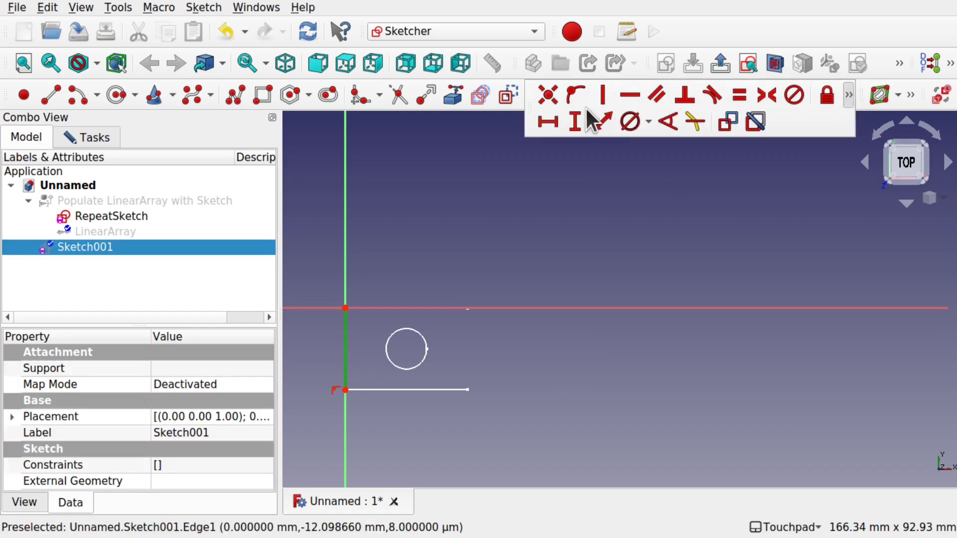
{"action": "left_click", "coordinate": [574, 117]}
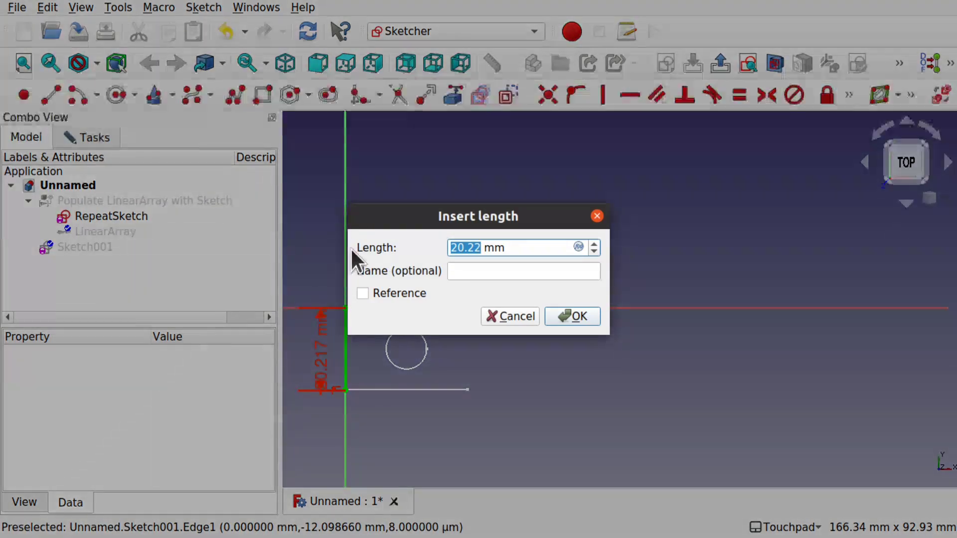
{"action": "type", "text": "20"}
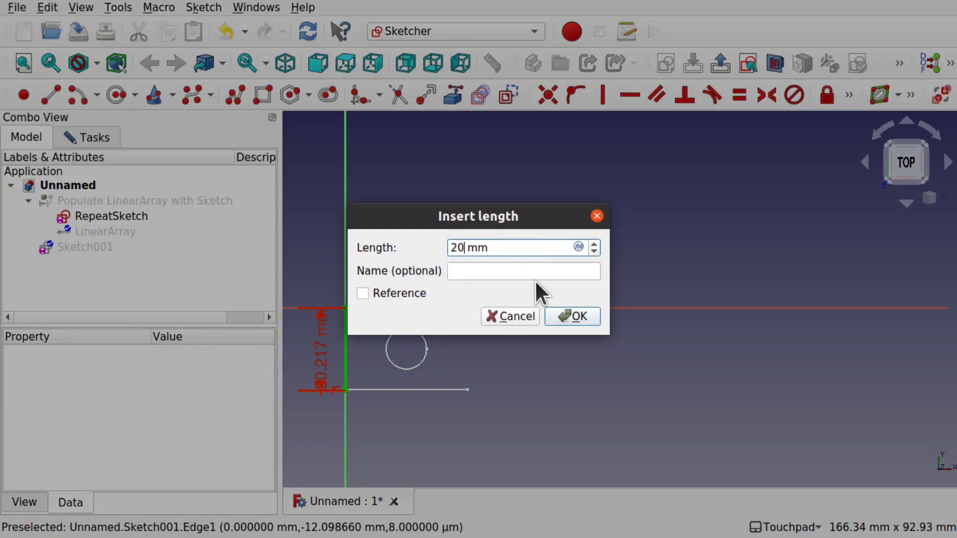
{"action": "key", "text": "Return"}
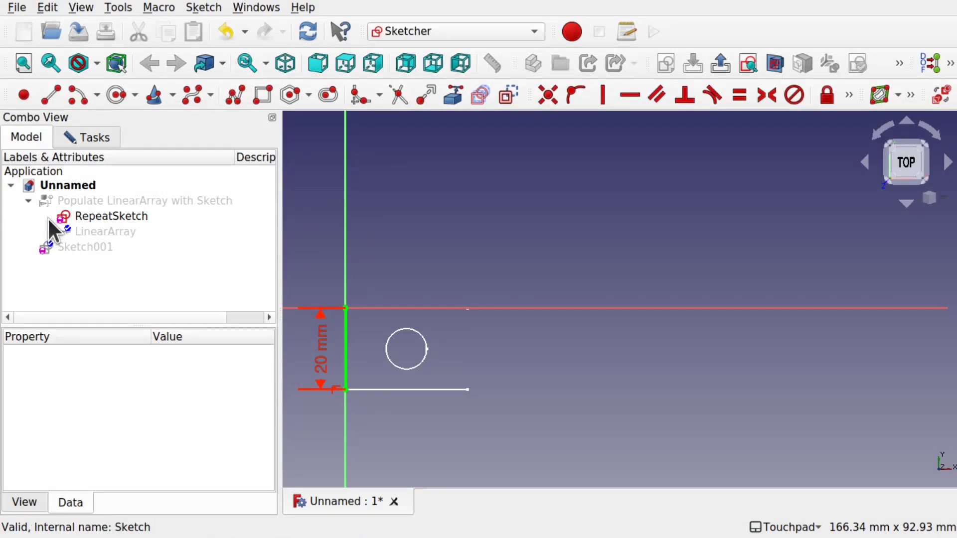
{"action": "left_click", "coordinate": [93, 142]}
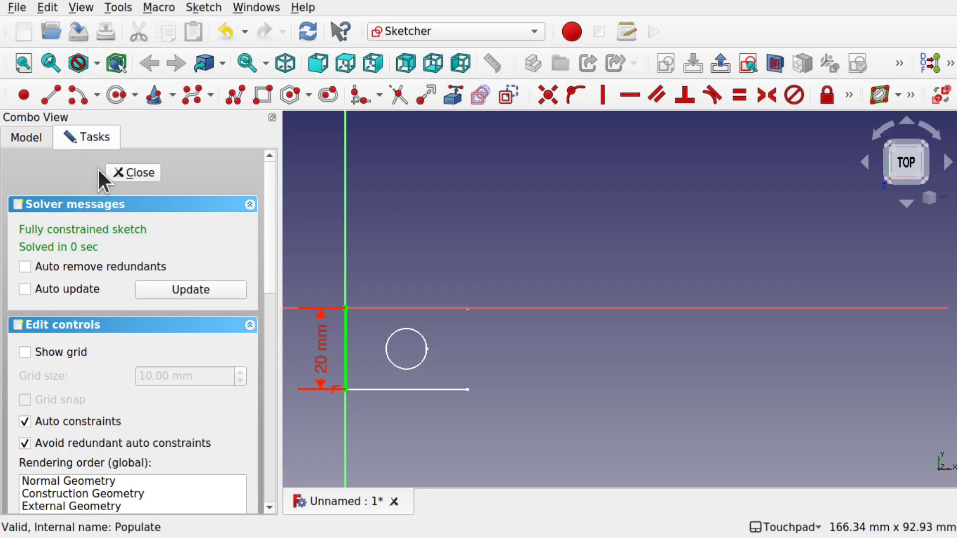
{"action": "left_click", "coordinate": [134, 172]}
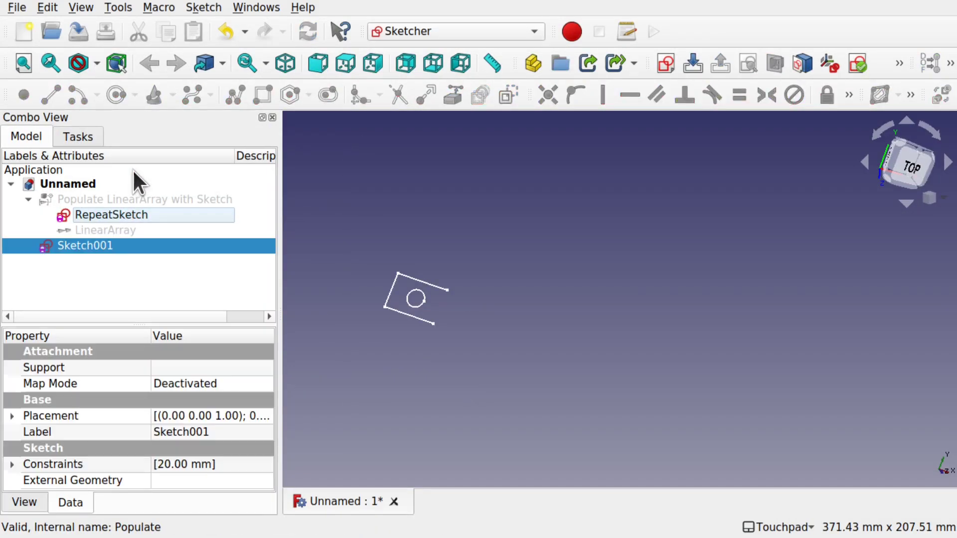
Name RepeatSketch's 20 mm vertical dimension HeightLength and close the sketch.
{"action": "double_click", "coordinate": [108, 218]}
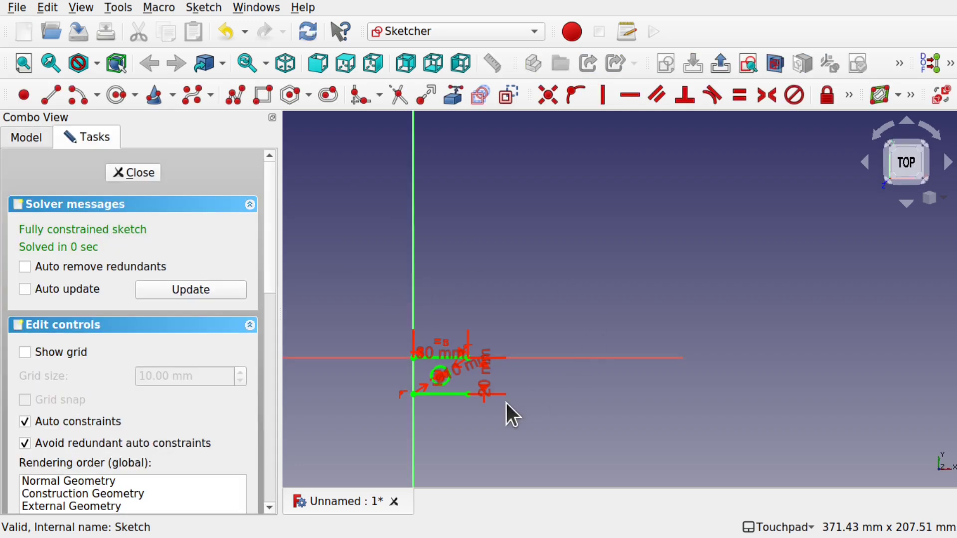
{"action": "scroll", "coordinate": [485, 408], "scroll_direction": "up", "scroll_amount": 5}
{"action": "left_click_drag", "start_coordinate": [517, 286], "coordinate": [494, 295]}
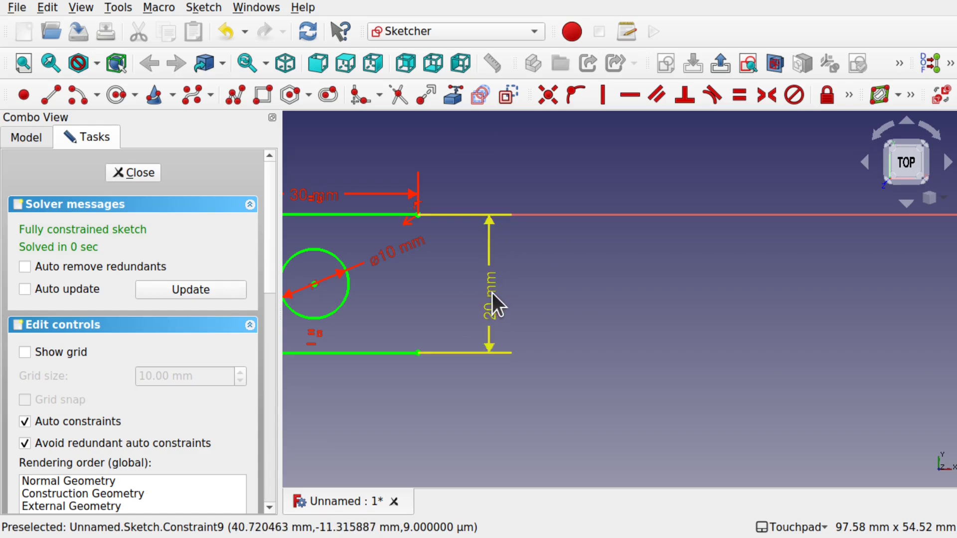
{"action": "double_click", "coordinate": [492, 294]}
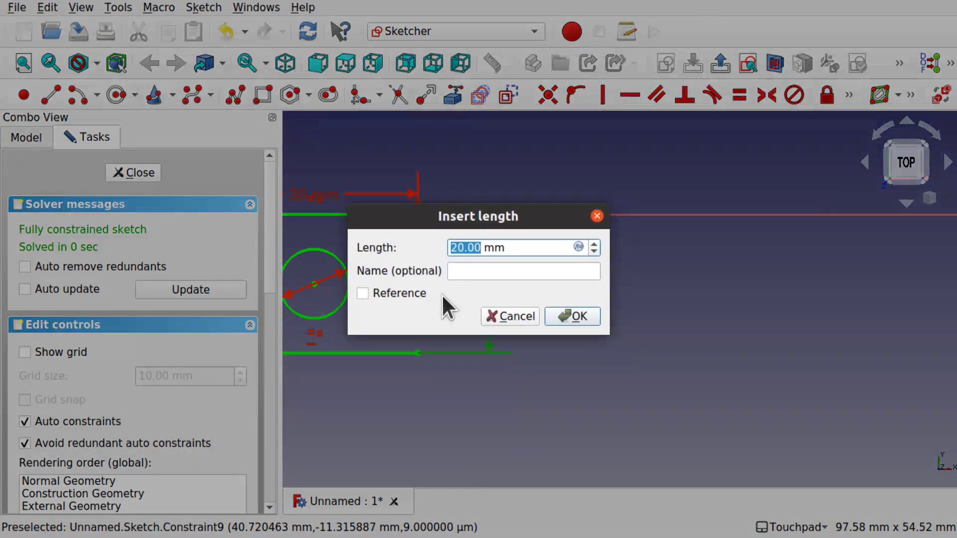
{"action": "left_click", "coordinate": [491, 272]}
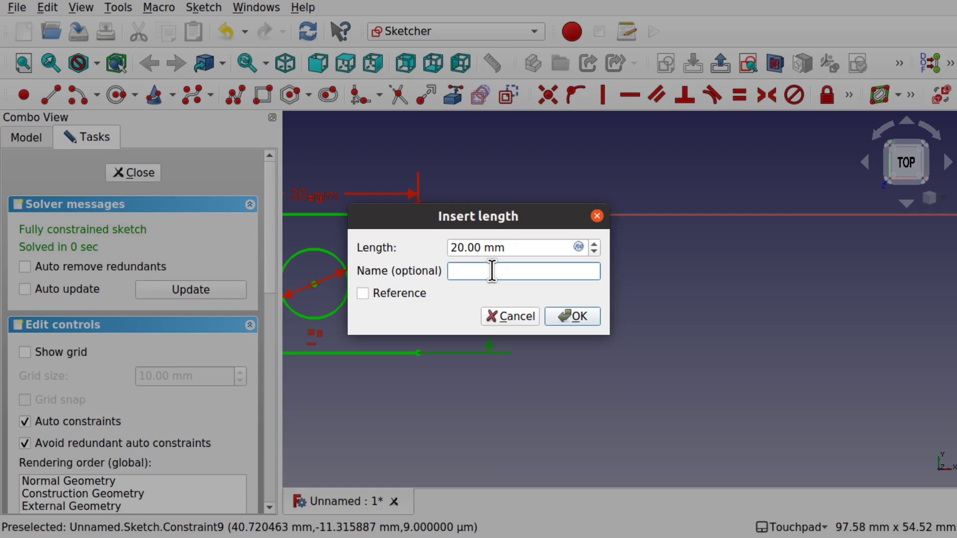
{"action": "type", "text": "HeightLength"}
{"action": "left_click", "coordinate": [573, 317]}
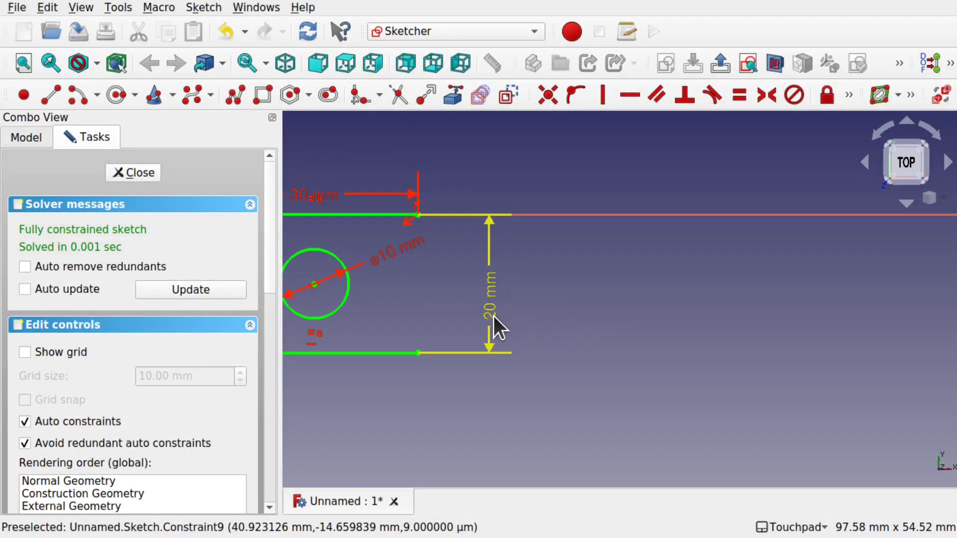
{"action": "left_click", "coordinate": [130, 174]}
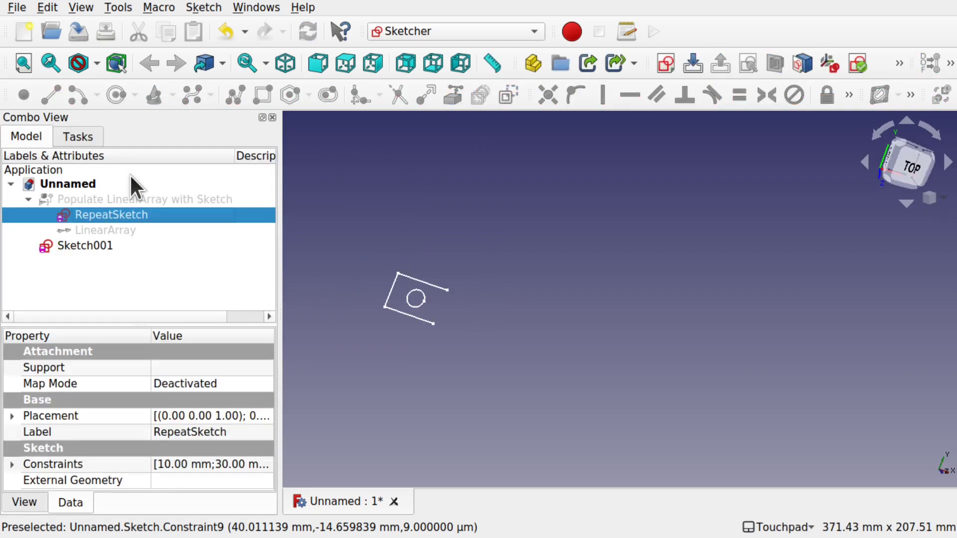
Drive the vertical line's length in Sketch001 with the expression <<RepeatSketch>>.Constraints.HeightLength and close the sketch.
{"action": "left_click", "coordinate": [88, 245]}
{"action": "double_click", "coordinate": [88, 246]}
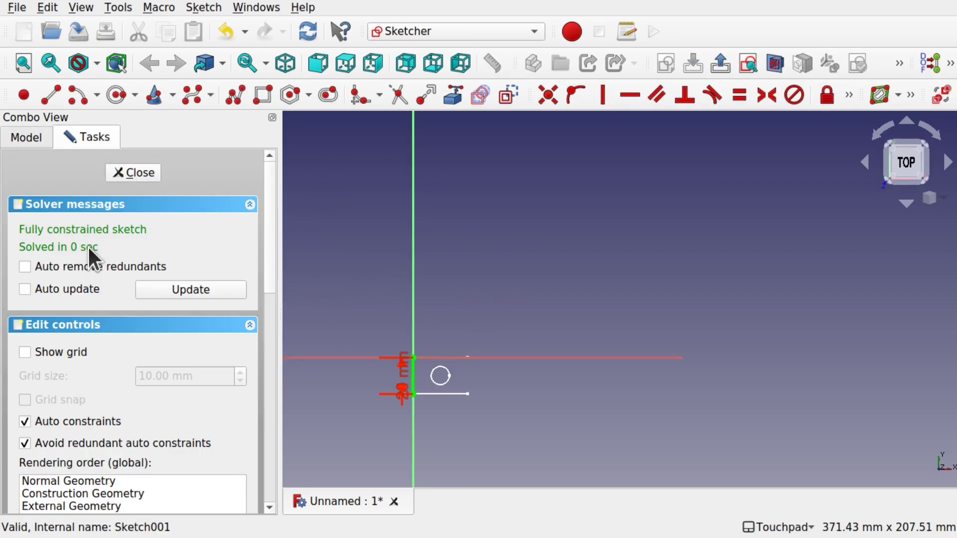
{"action": "scroll", "coordinate": [372, 417], "scroll_direction": "up", "scroll_amount": 5}
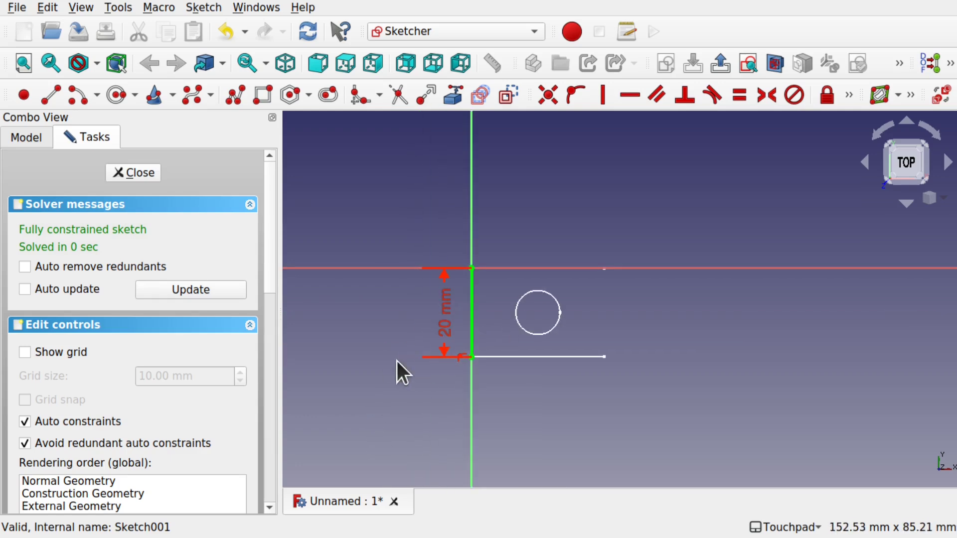
{"action": "double_click", "coordinate": [446, 328]}
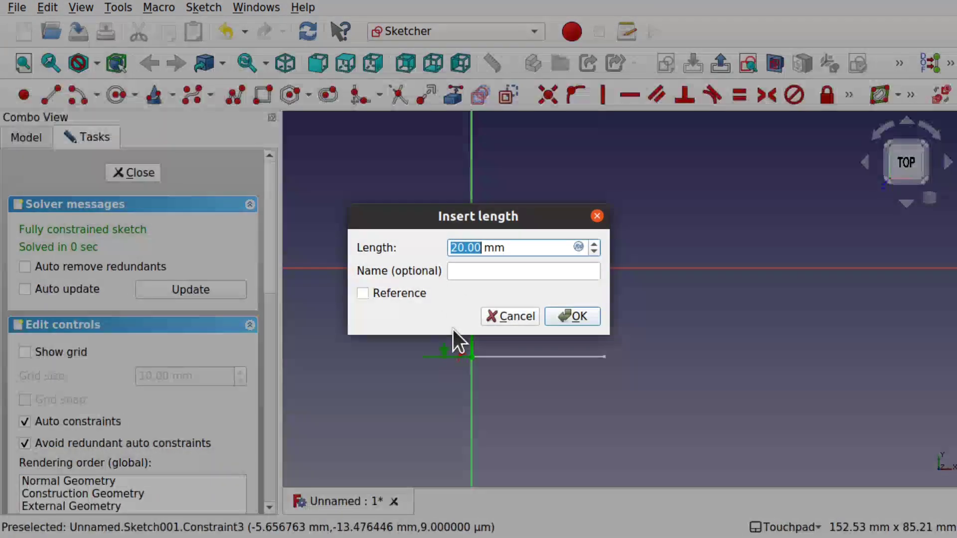
{"action": "left_click", "coordinate": [576, 244]}
{"action": "left_click", "coordinate": [577, 246]}
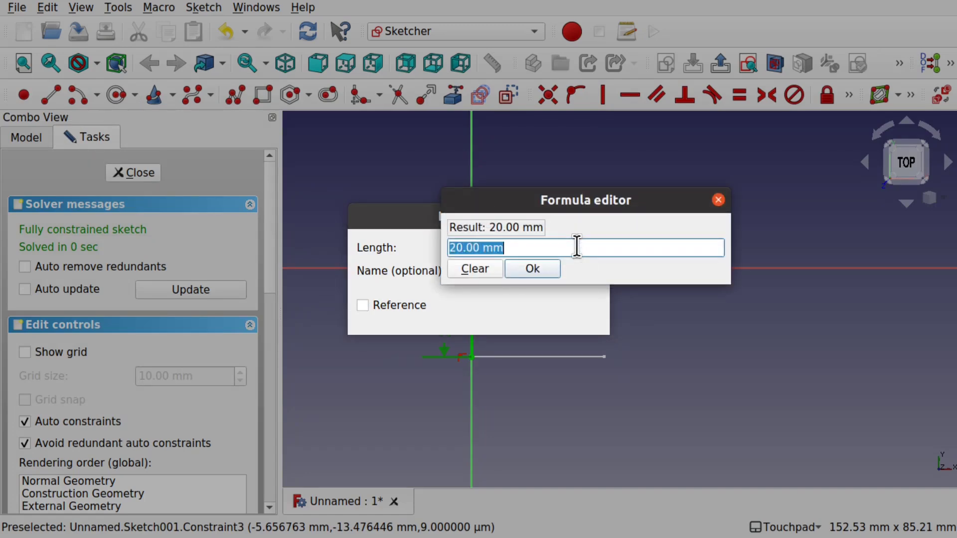
{"action": "type", "text": "Rep"}
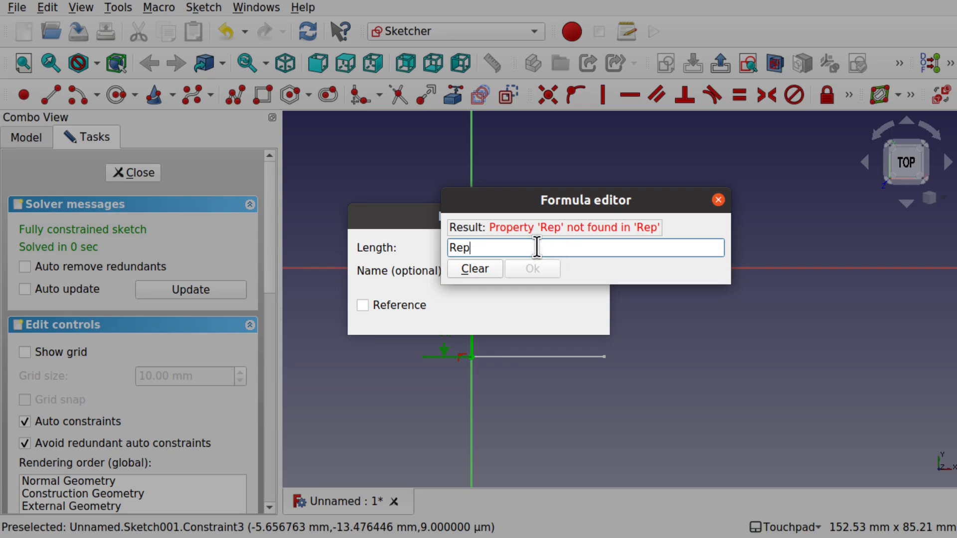
{"action": "type", "text": "e"}
{"action": "left_click", "coordinate": [522, 261]}
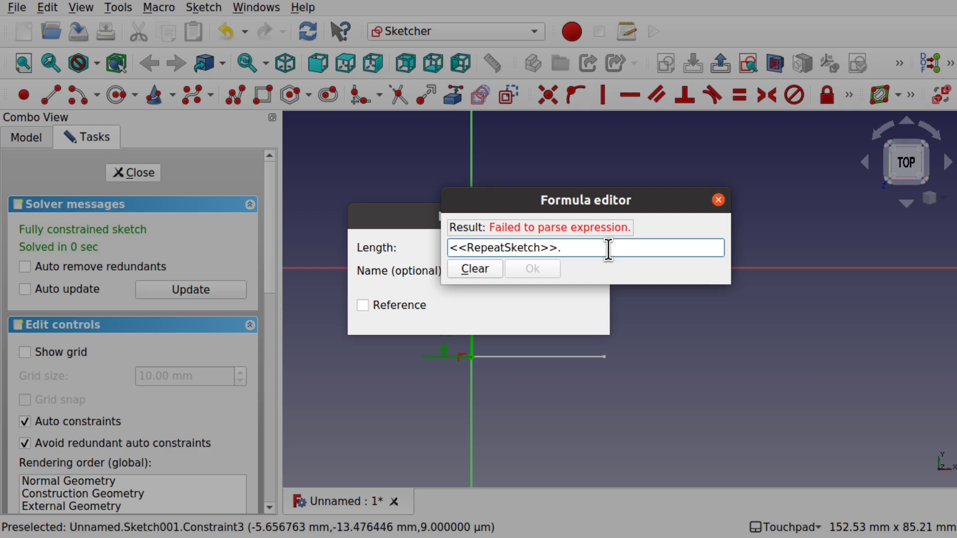
{"action": "type", "text": "Co"}
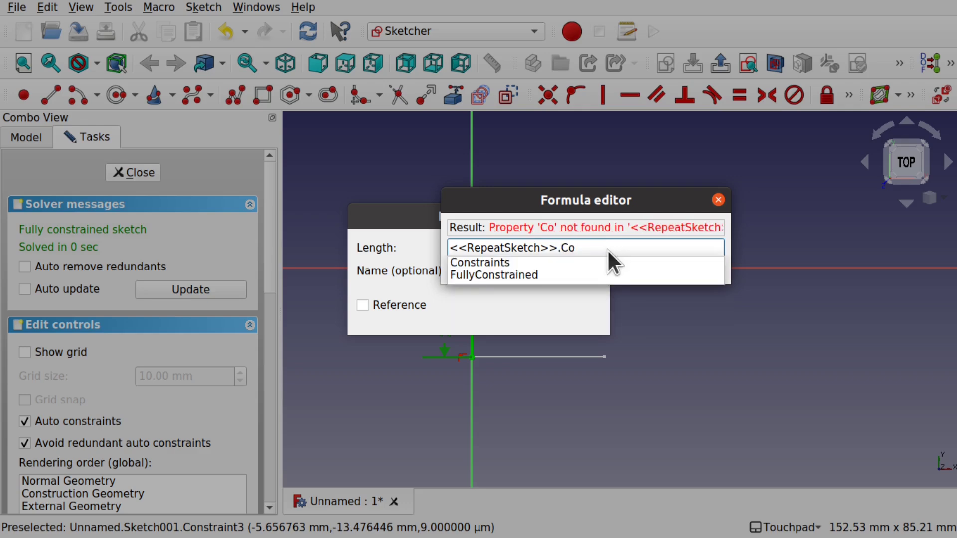
{"action": "key", "text": "Down"}
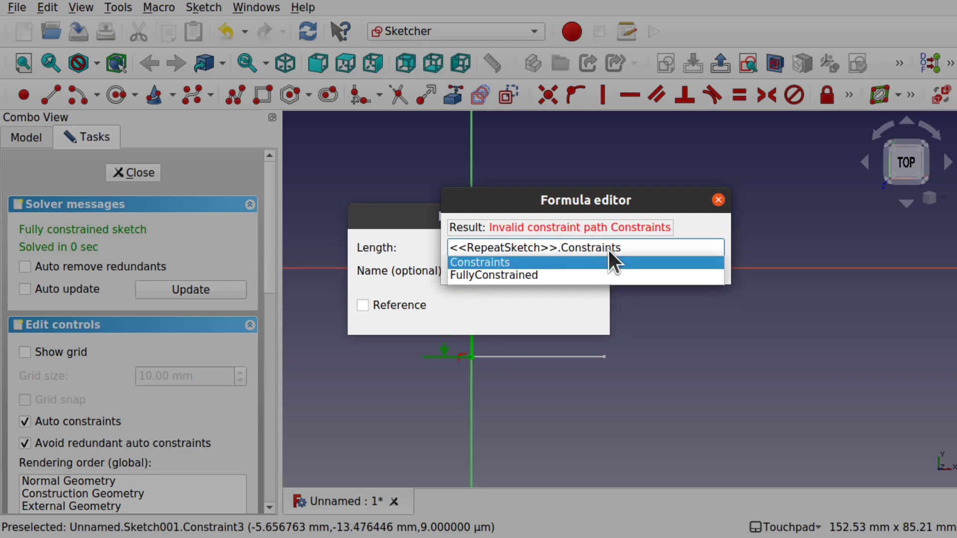
{"action": "key", "text": "Return"}
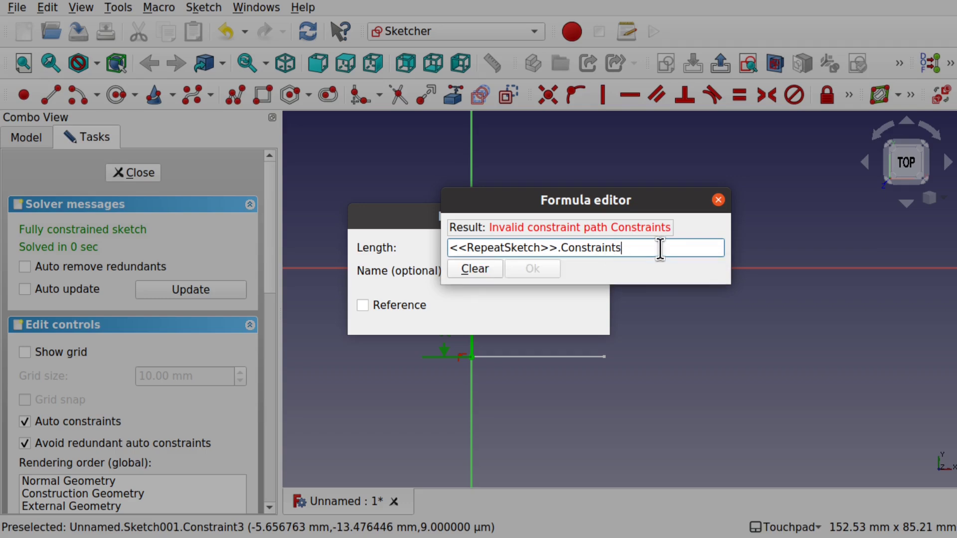
{"action": "type", "text": "."}
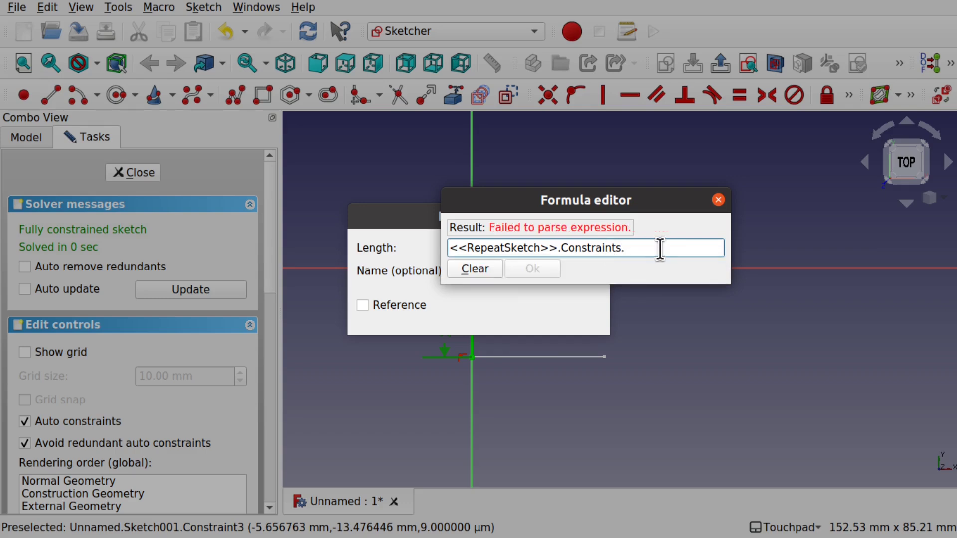
{"action": "type", "text": "Height"}
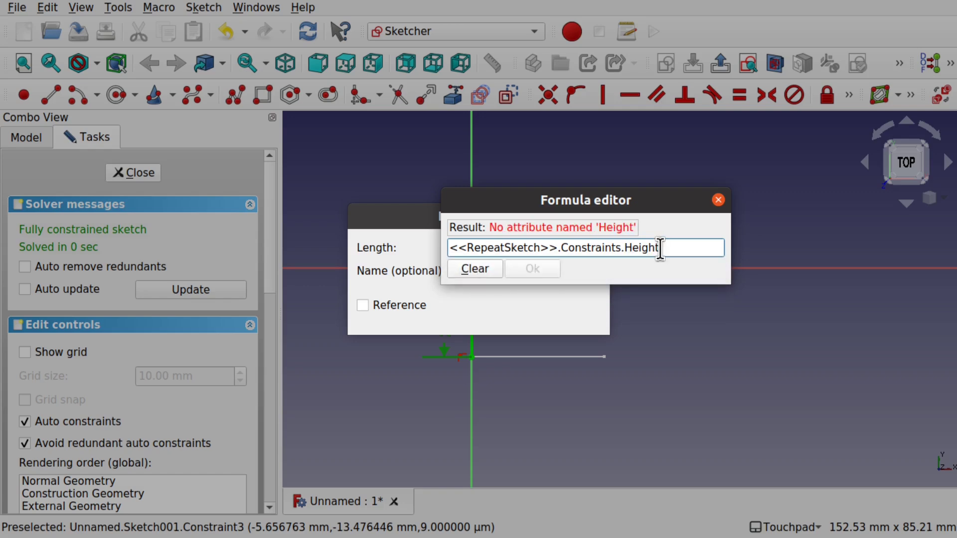
{"action": "type", "text": "Length"}
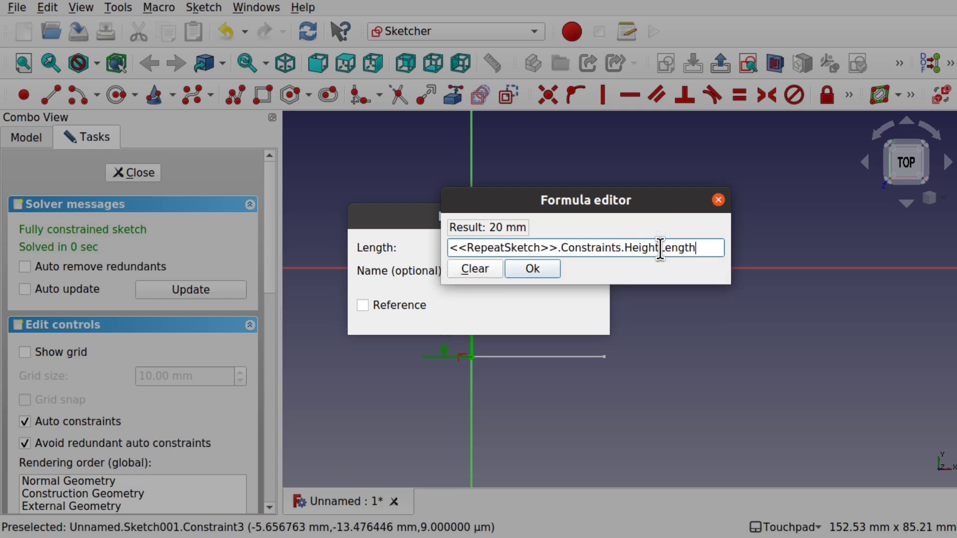
{"action": "left_click", "coordinate": [541, 269]}
{"action": "left_click", "coordinate": [574, 316]}
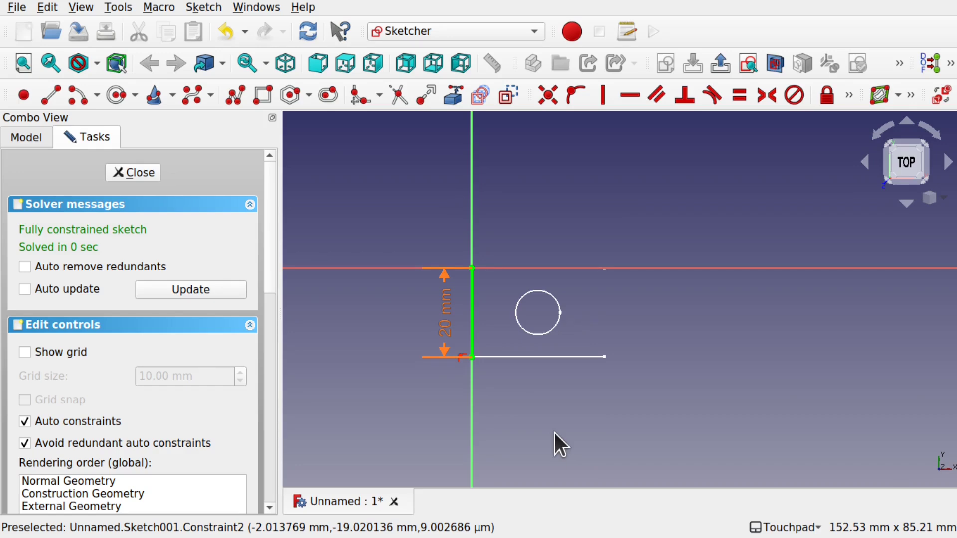
{"action": "left_click", "coordinate": [134, 172]}
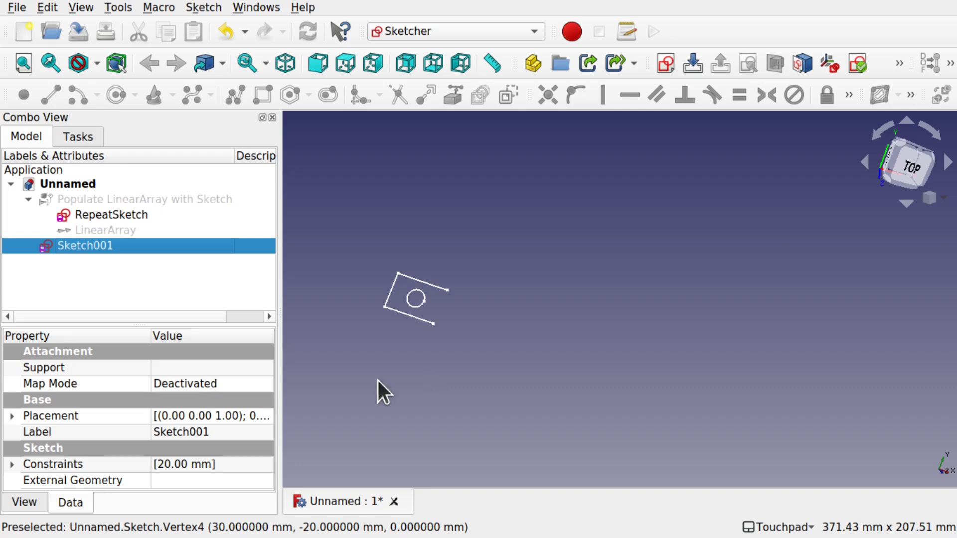
Rename Sketch001 as StartSketch.
{"action": "right_click", "coordinate": [96, 247]}
{"action": "left_click", "coordinate": [179, 383]}
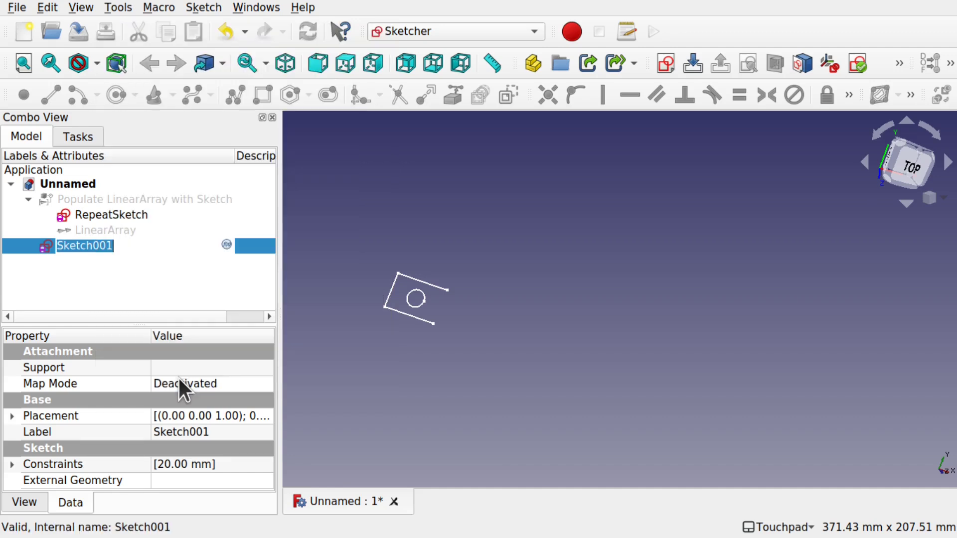
{"action": "type", "text": "StartSketch"}
{"action": "key", "text": "Return"}
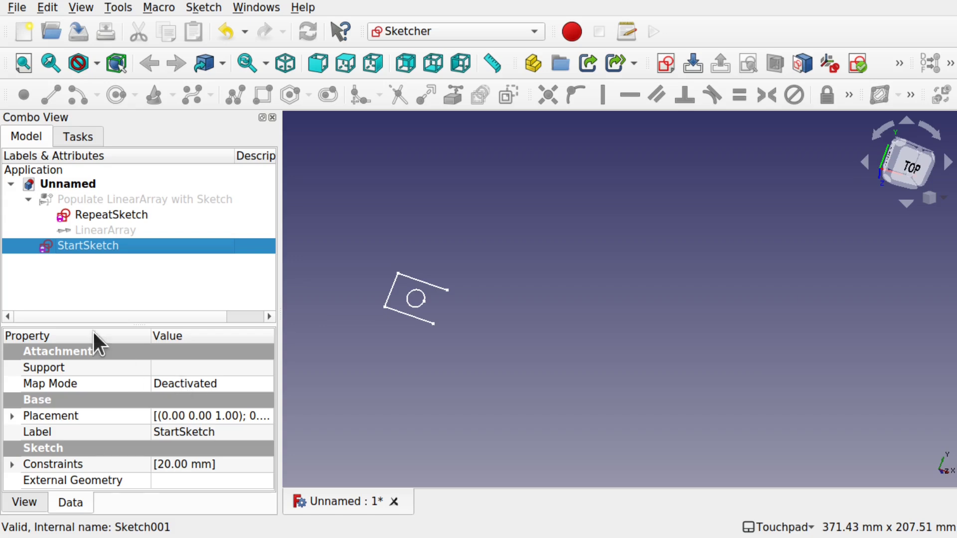
{"action": "left_click", "coordinate": [143, 283]}
Duplicate StartSketch, excluding its RepeatSketch dependency from the copied objects.
{"action": "left_click", "coordinate": [103, 245]}
{"action": "left_click", "coordinate": [45, 7]}
{"action": "left_click", "coordinate": [95, 125]}
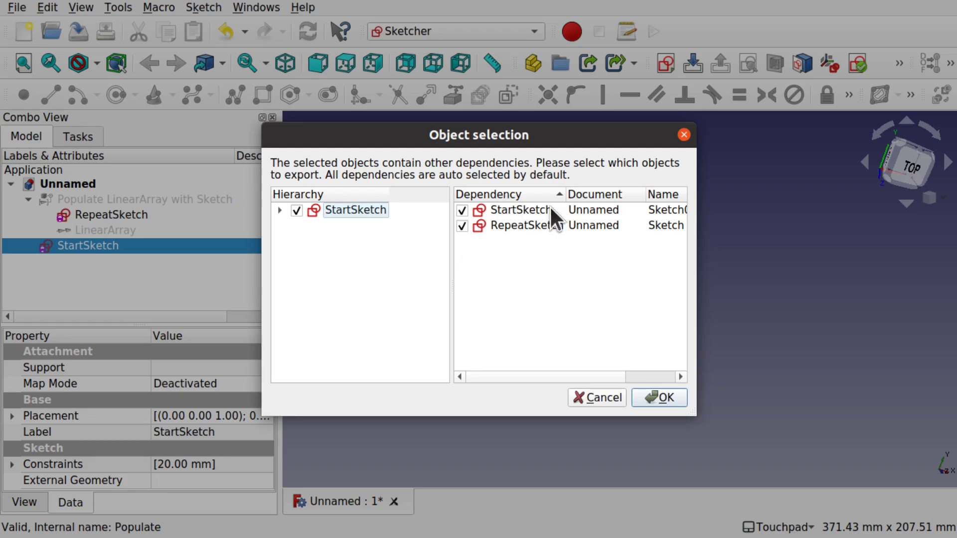
{"action": "left_click", "coordinate": [463, 225]}
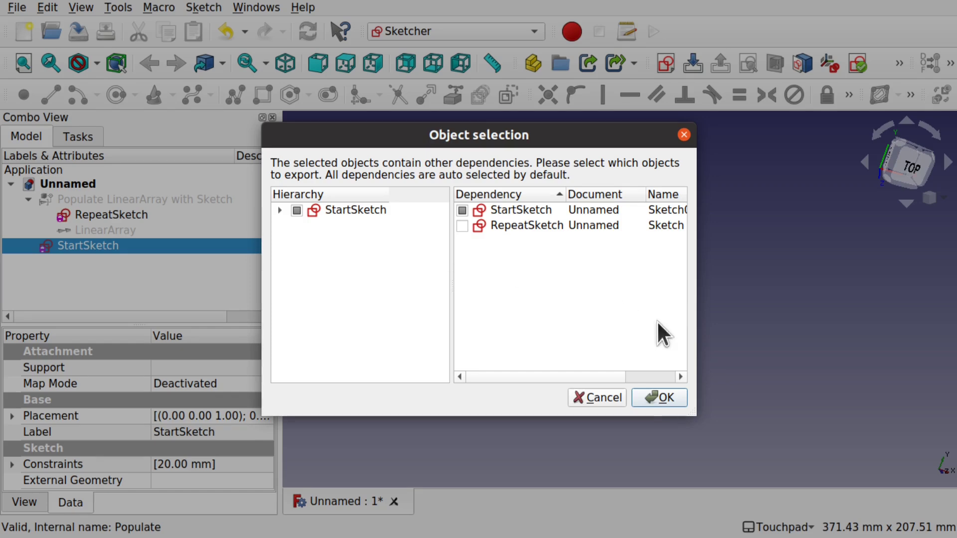
{"action": "left_click", "coordinate": [648, 397]}
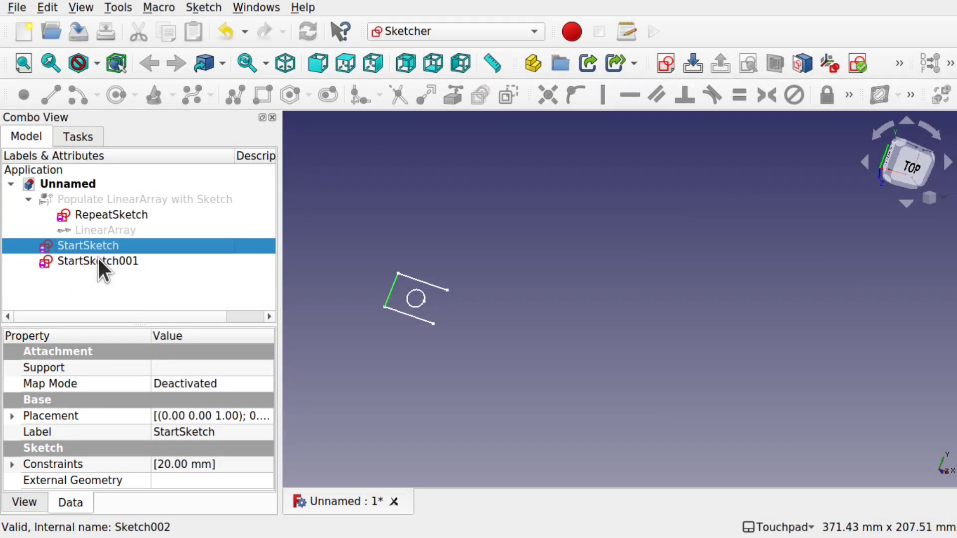
Rename the duplicated sketch as EndSketch.
{"action": "left_click", "coordinate": [98, 260]}
{"action": "right_click", "coordinate": [98, 260]}
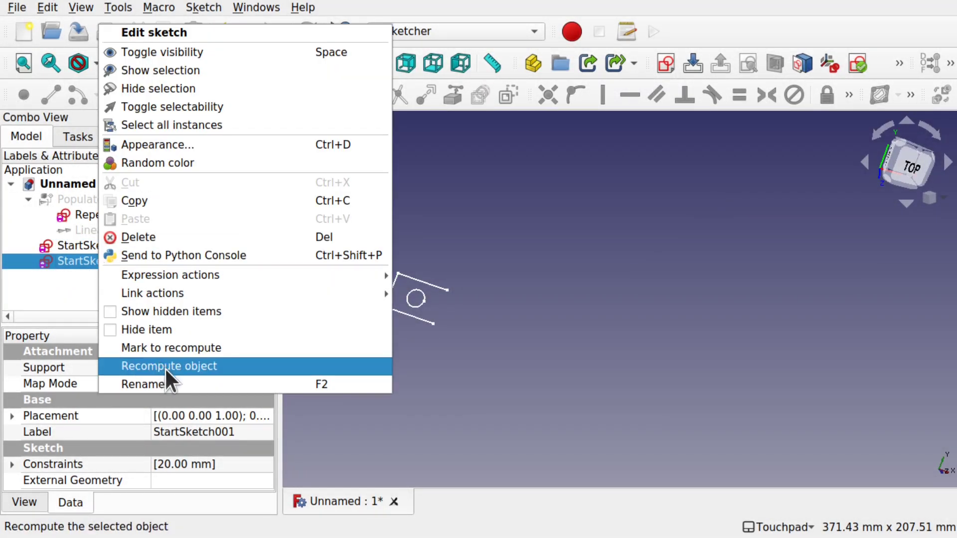
{"action": "left_click", "coordinate": [183, 386]}
{"action": "type", "text": "E"}
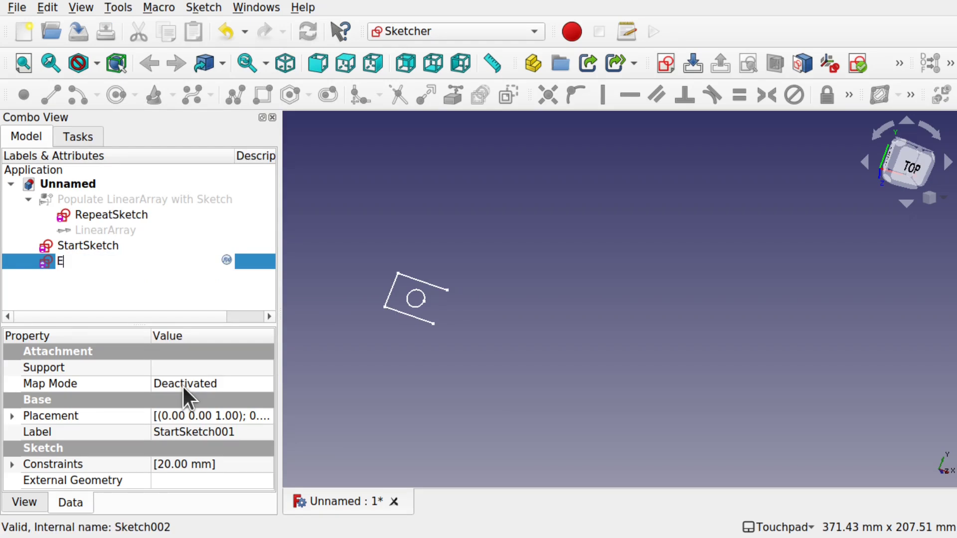
{"action": "type", "text": "ndSketch"}
{"action": "left_click", "coordinate": [181, 290]}
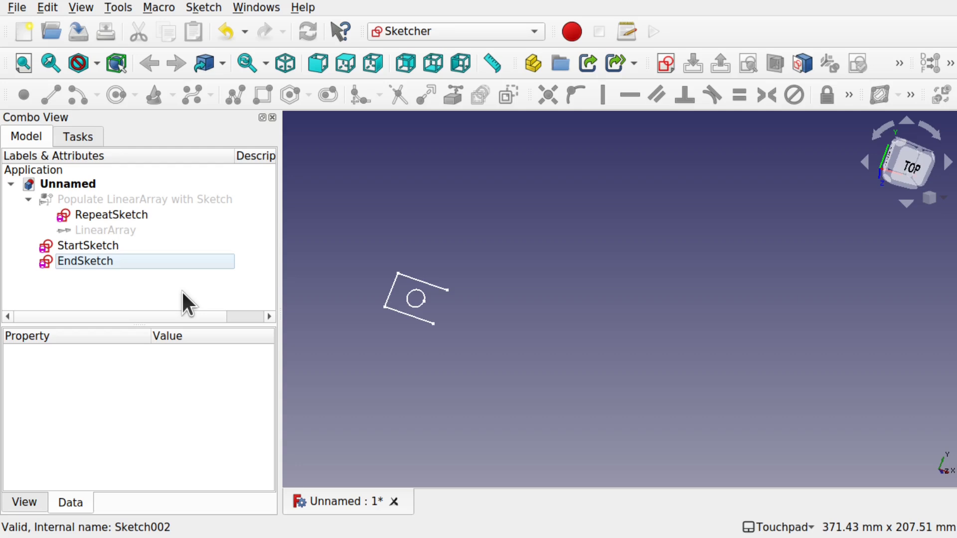
Compare the geometry of RepeatSketch, StartSketch and EndSketch, and hide StartSketch.
{"action": "left_click", "coordinate": [124, 215]}
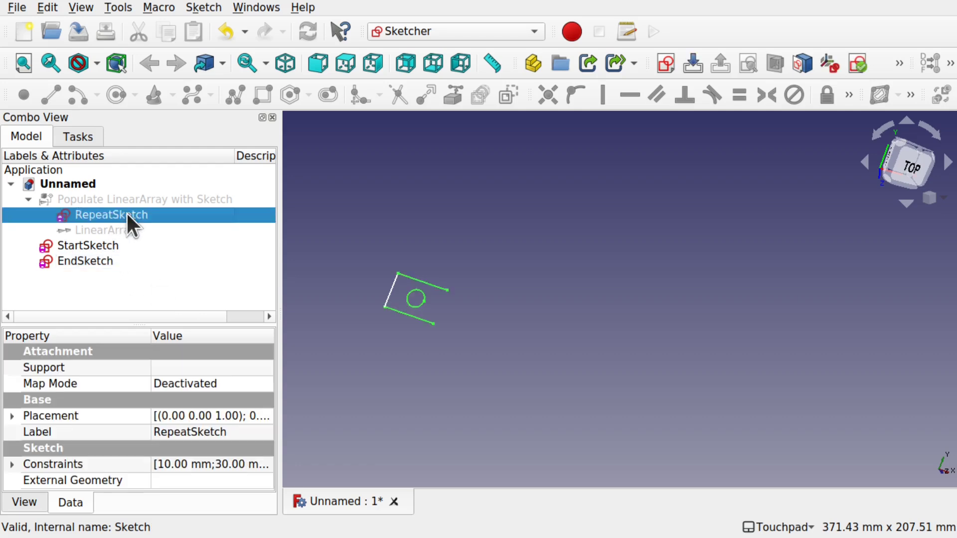
{"action": "left_click", "coordinate": [100, 246]}
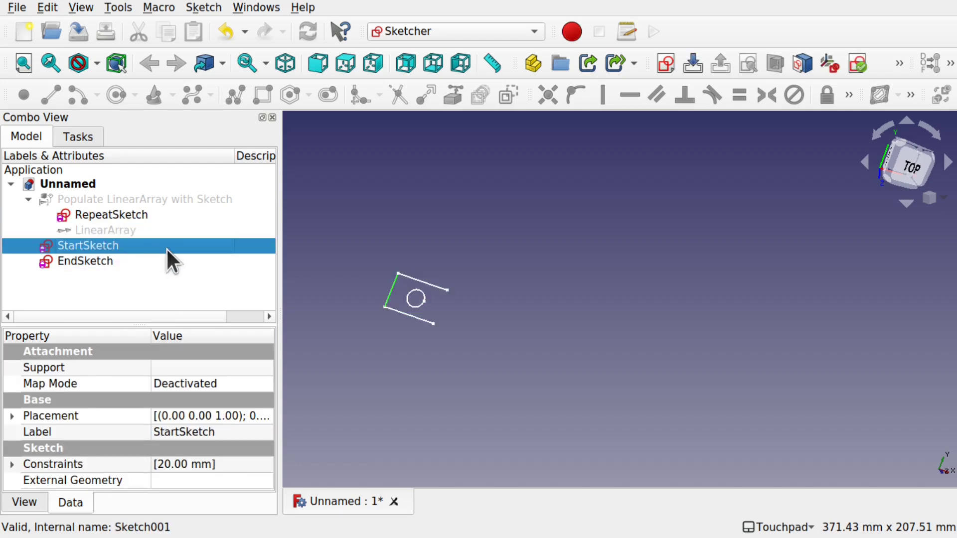
{"action": "left_click", "coordinate": [136, 277]}
{"action": "left_click", "coordinate": [88, 260]}
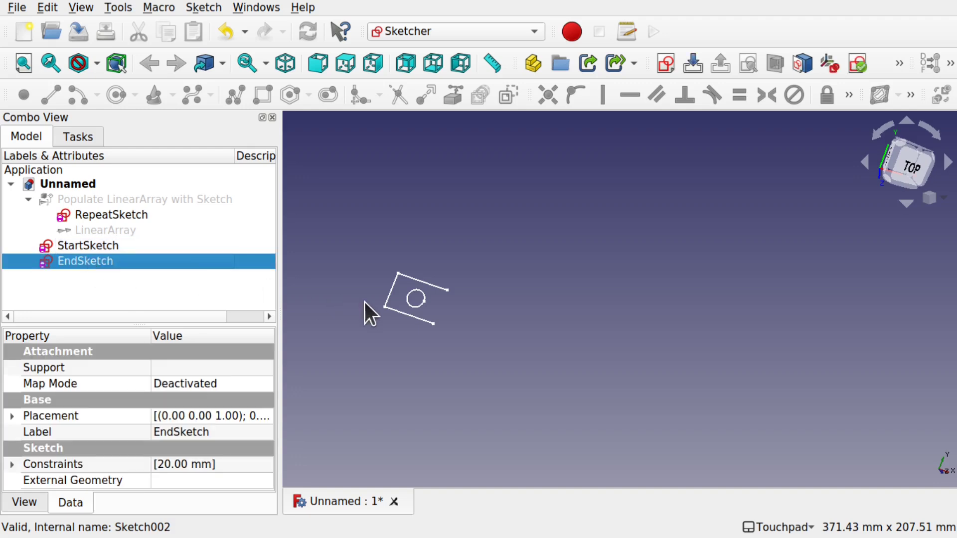
{"action": "scroll", "coordinate": [361, 308], "scroll_direction": "up", "scroll_amount": 1}
{"action": "scroll", "coordinate": [361, 308], "scroll_direction": "up", "scroll_amount": 8}
{"action": "scroll", "coordinate": [362, 314], "scroll_direction": "down", "scroll_amount": 2}
{"action": "left_click_drag", "start_coordinate": [442, 301], "coordinate": [77, 246], "text": "alt"}
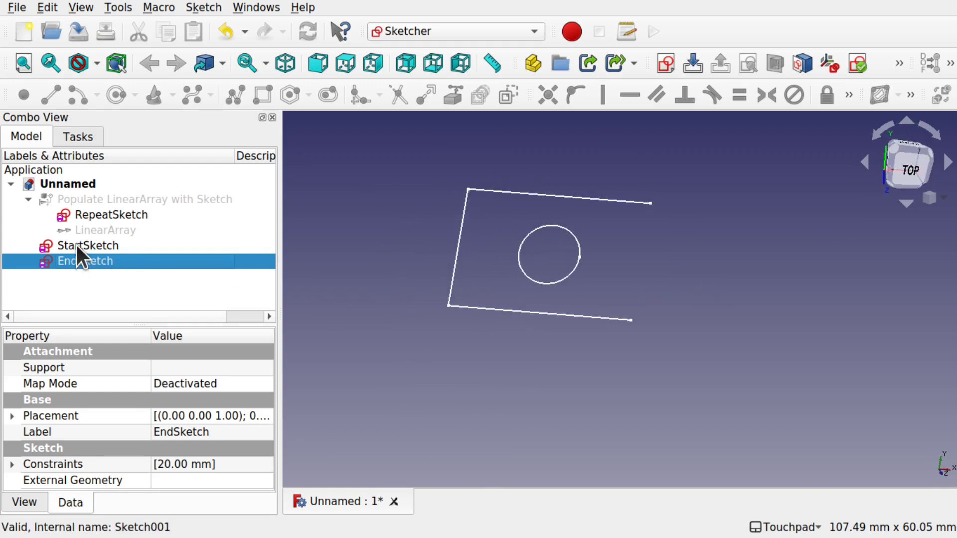
{"action": "left_click", "coordinate": [78, 245]}
{"action": "key", "text": "space"}
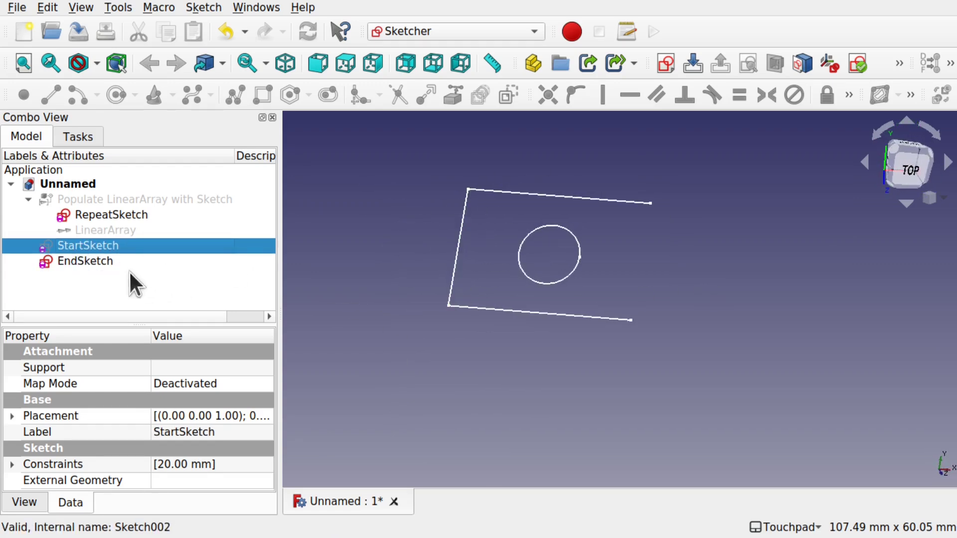
Examine the placement position coordinates of EndSketch and the series generator properties of LinearArray, including its count and step.
{"action": "left_click", "coordinate": [109, 260]}
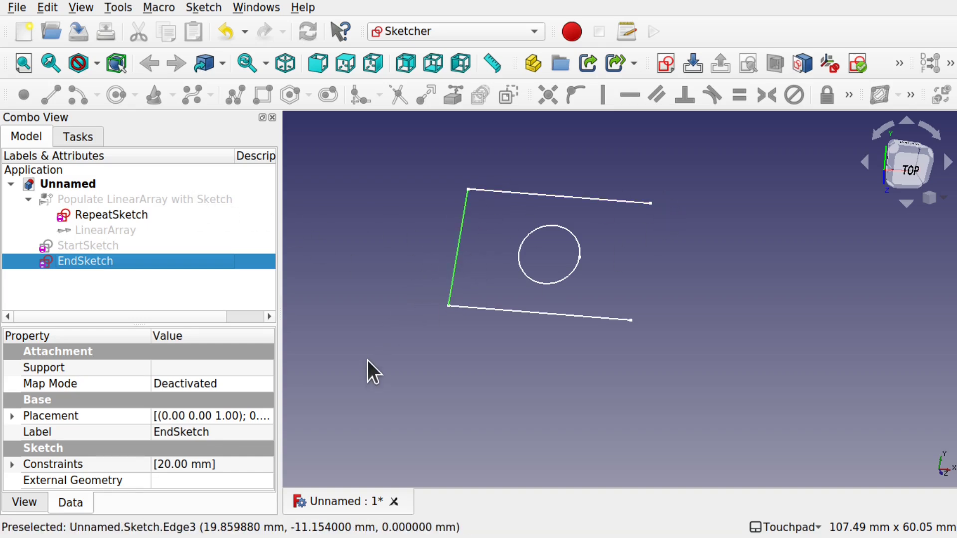
{"action": "left_click", "coordinate": [11, 416]}
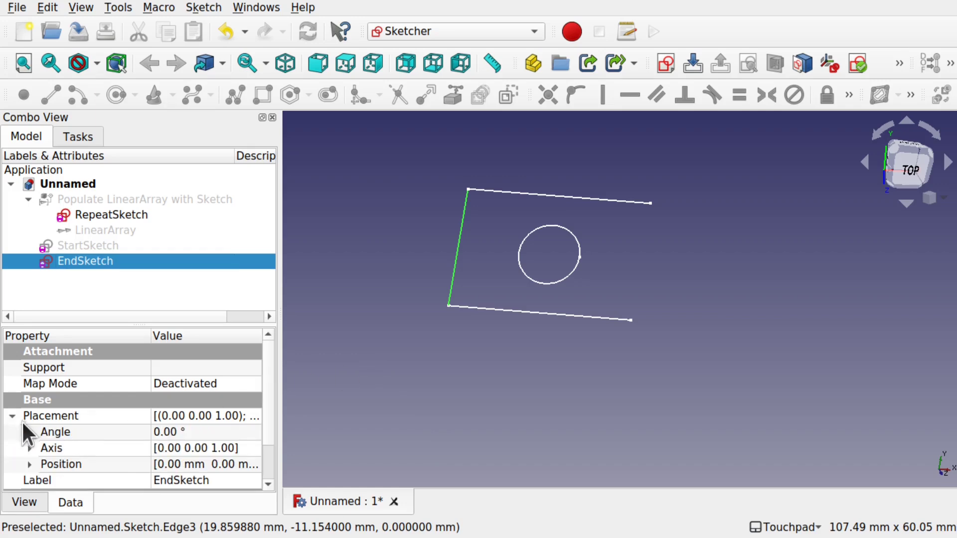
{"action": "left_click", "coordinate": [28, 464]}
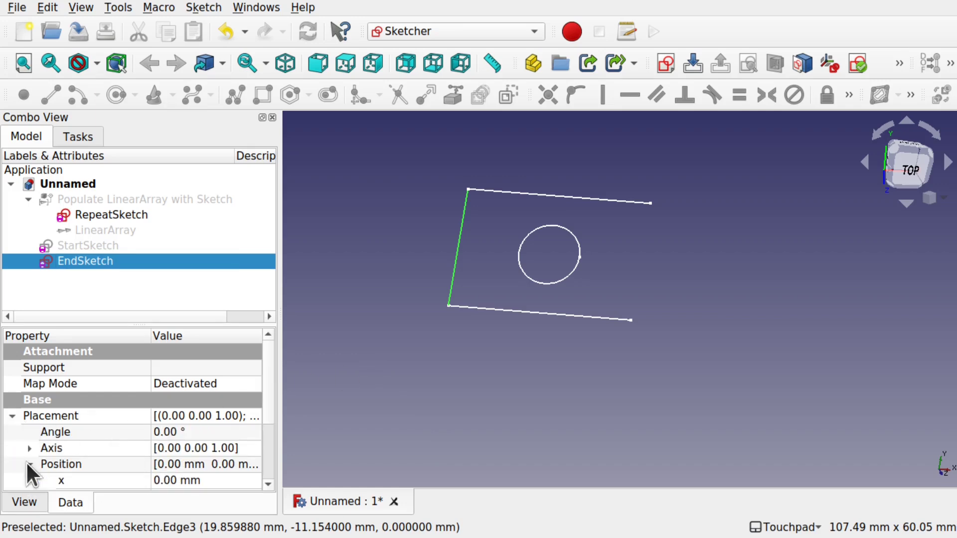
{"action": "left_click_drag", "start_coordinate": [270, 395], "coordinate": [271, 439]}
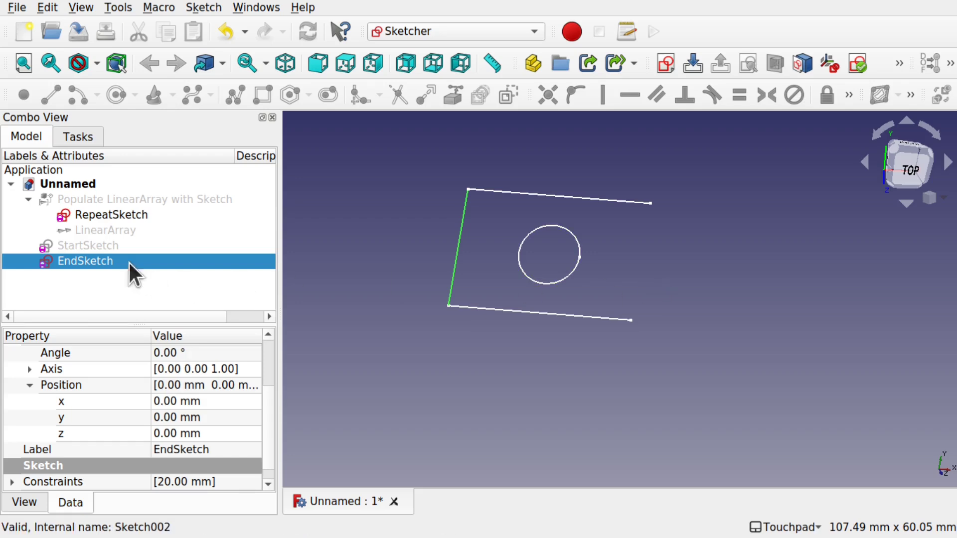
{"action": "left_click", "coordinate": [102, 229]}
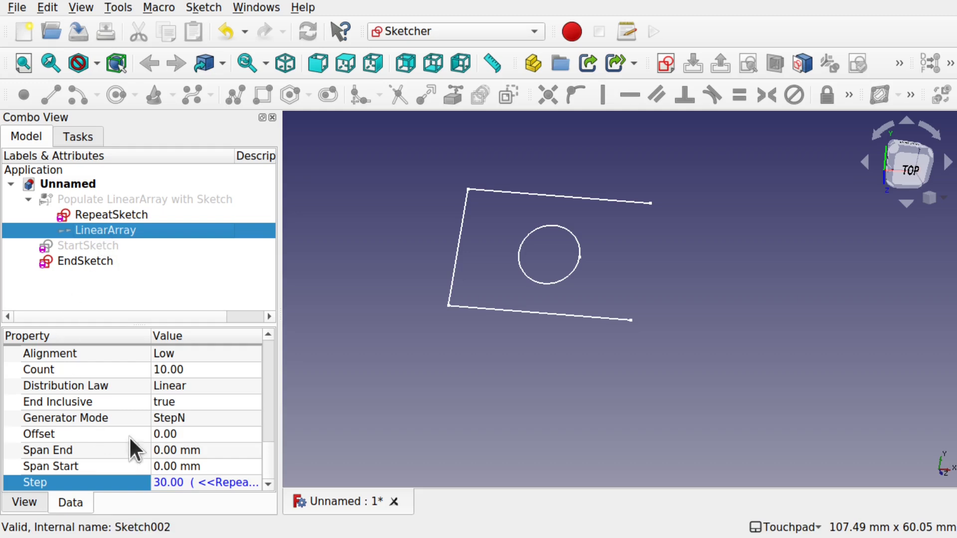
{"action": "mouse_move", "coordinate": [267, 453]}
{"action": "left_mouse_down"}
{"action": "mouse_move", "coordinate": [268, 473]}
{"action": "mouse_move", "coordinate": [266, 445]}
{"action": "left_mouse_up"}
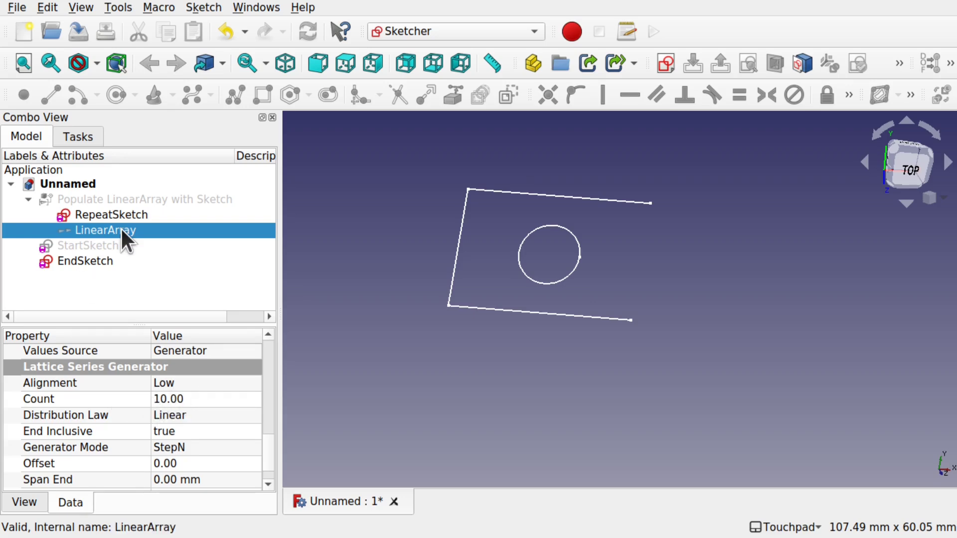
Open the formula editor for the x placement position of EndSketch and start the expression with "L".
{"action": "left_click", "coordinate": [105, 261]}
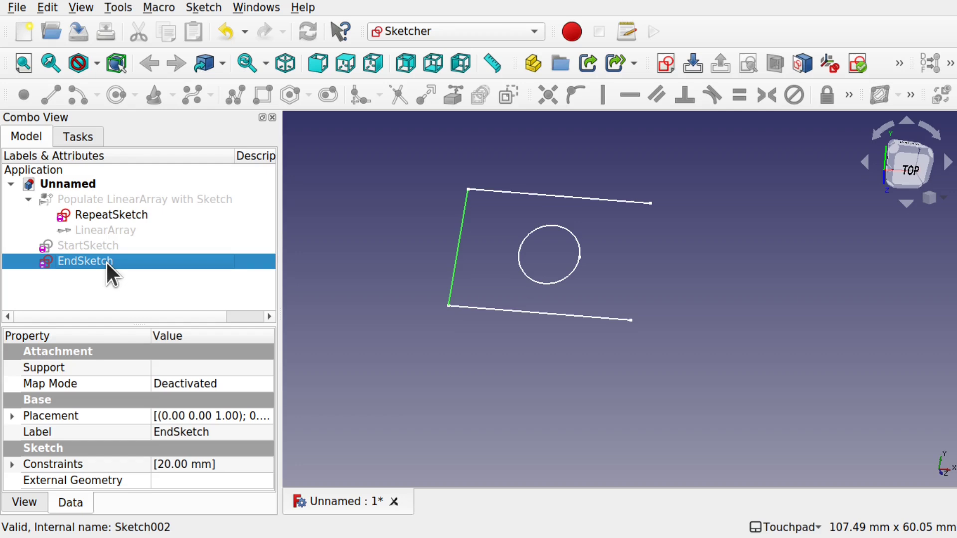
{"action": "left_click", "coordinate": [12, 416]}
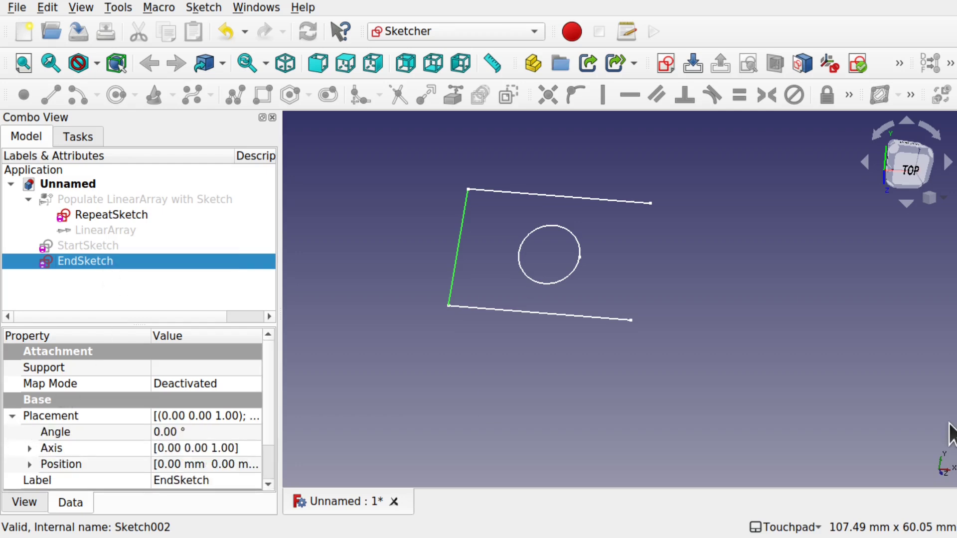
{"action": "left_click", "coordinate": [29, 465]}
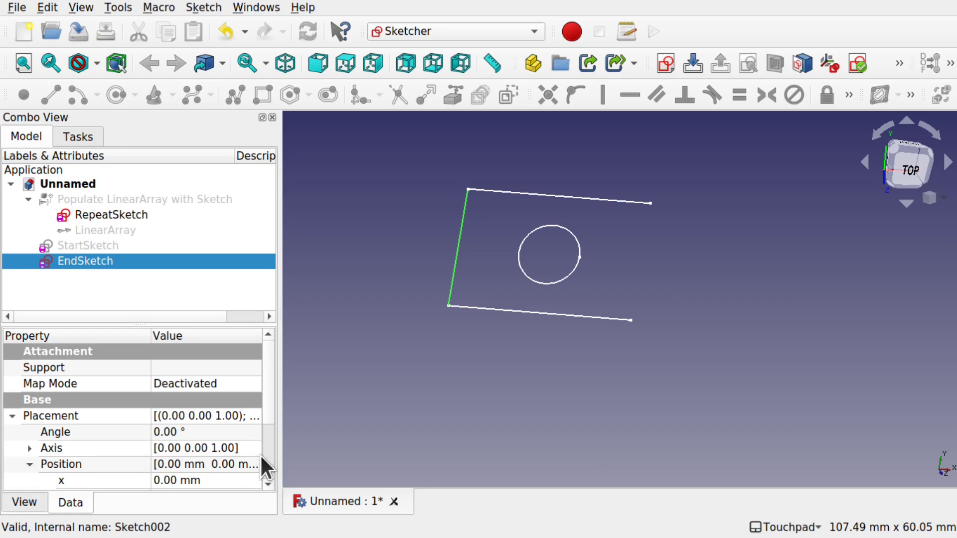
{"action": "left_click_drag", "start_coordinate": [266, 408], "coordinate": [267, 443]}
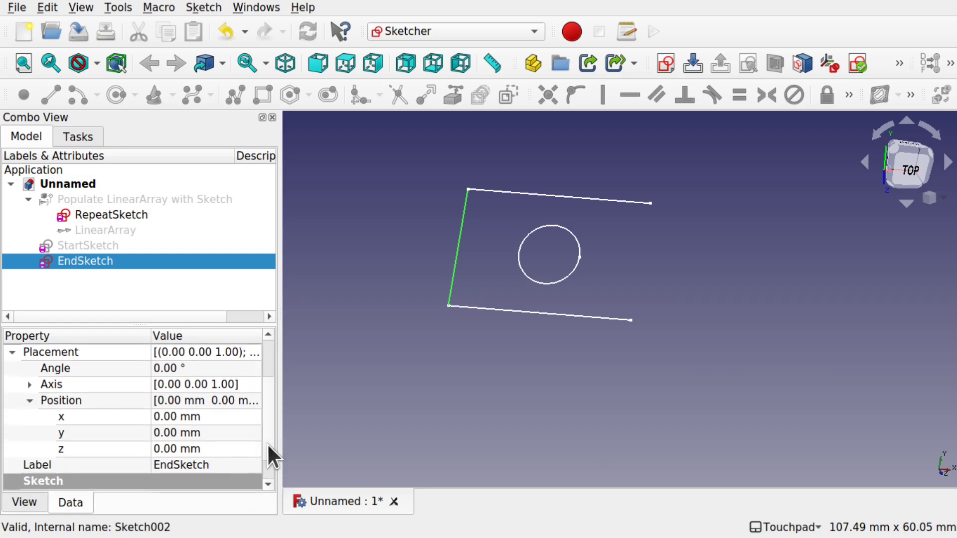
{"action": "left_click", "coordinate": [246, 414]}
{"action": "left_click", "coordinate": [244, 416]}
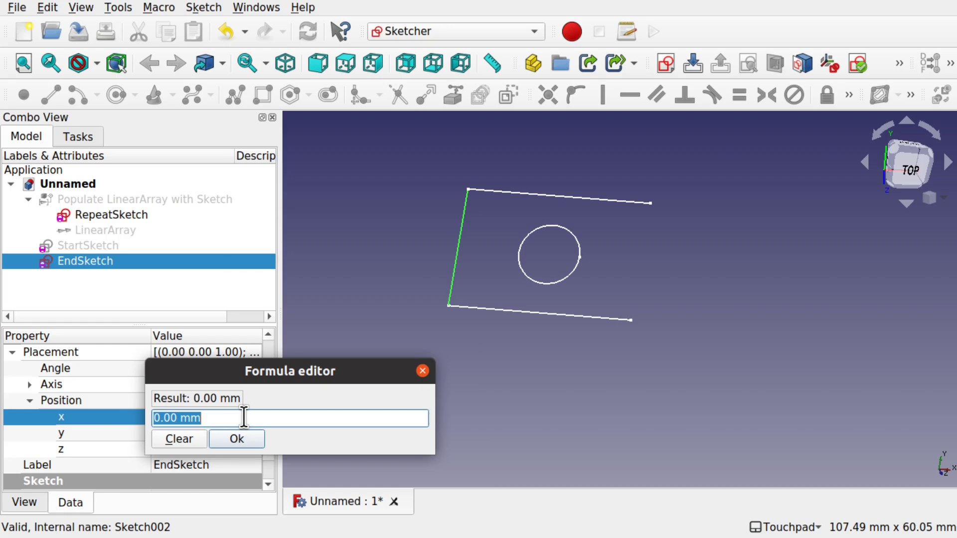
{"action": "type", "text": "L"}
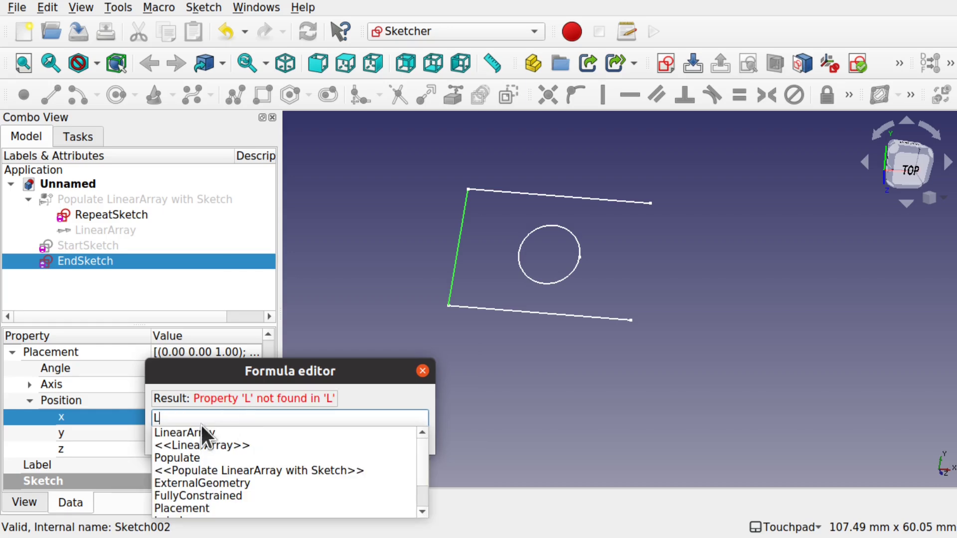
{"action": "left_click", "coordinate": [184, 446]}
{"action": "type", "text": "."}
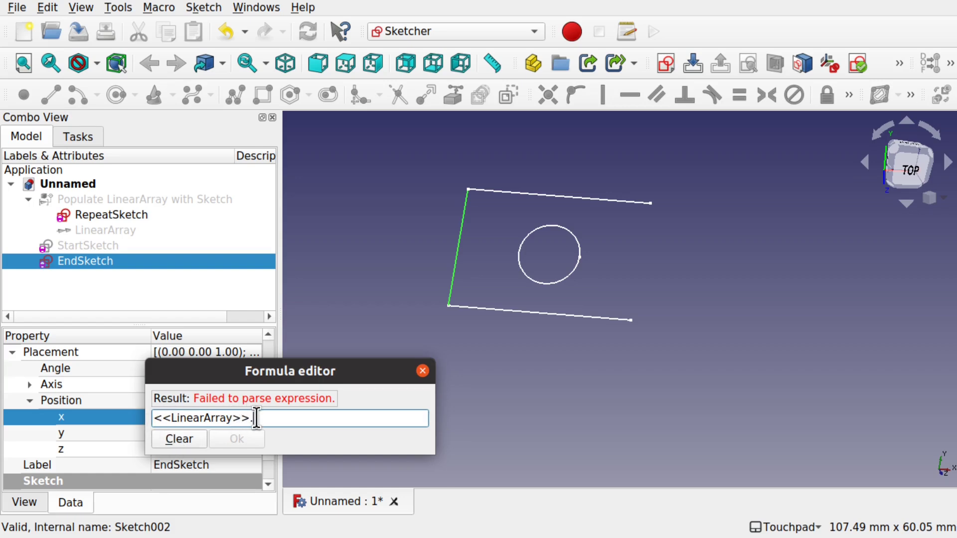
{"action": "left_click", "coordinate": [422, 370]}
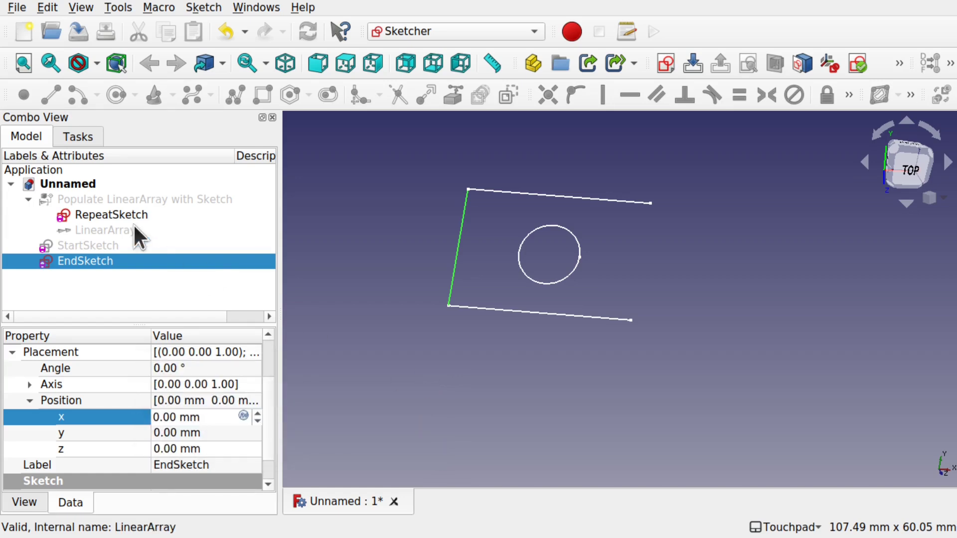
Rename the LinearArray object in the model tree to RepeatLinearArray.
{"action": "left_click", "coordinate": [114, 231]}
{"action": "right_click", "coordinate": [114, 230]}
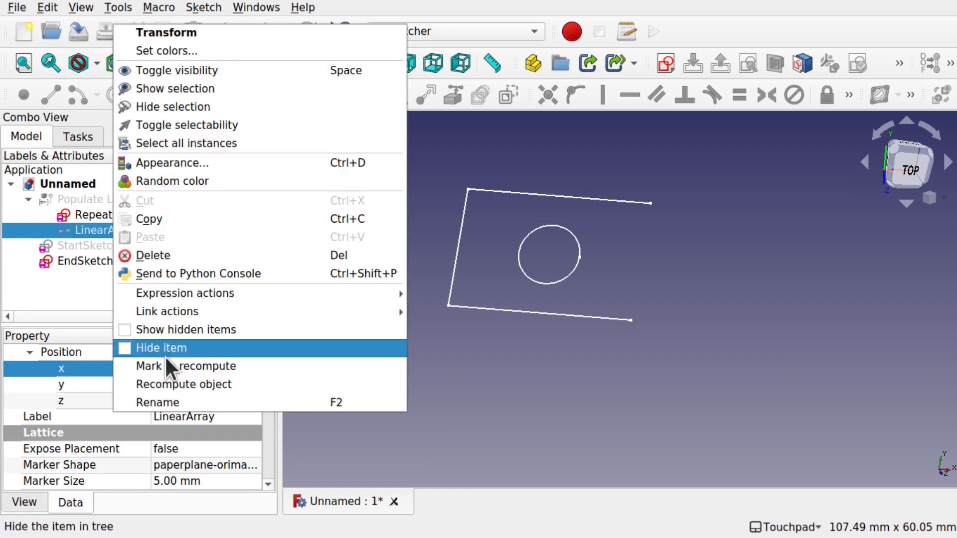
{"action": "left_click", "coordinate": [202, 403]}
{"action": "key", "text": "Home"}
{"action": "type", "text": "Repea"}
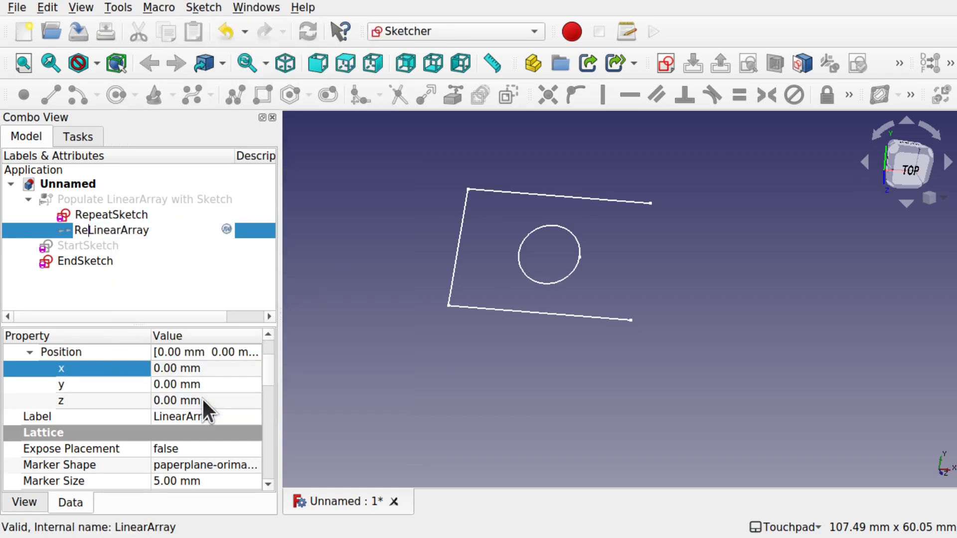
{"action": "type", "text": "t"}
{"action": "key", "text": "Return"}
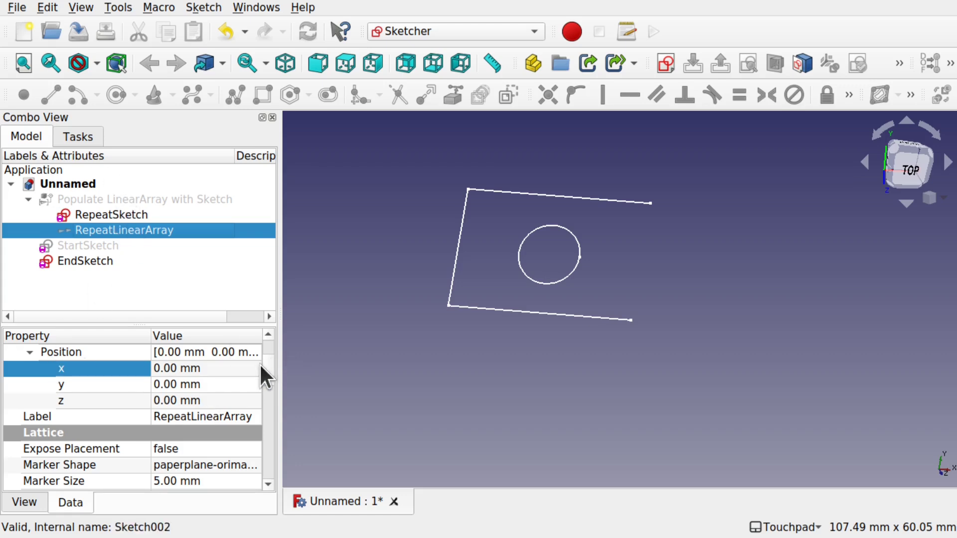
Open the formula editor for the x position in EndSketch's placement.
{"action": "left_click", "coordinate": [95, 263]}
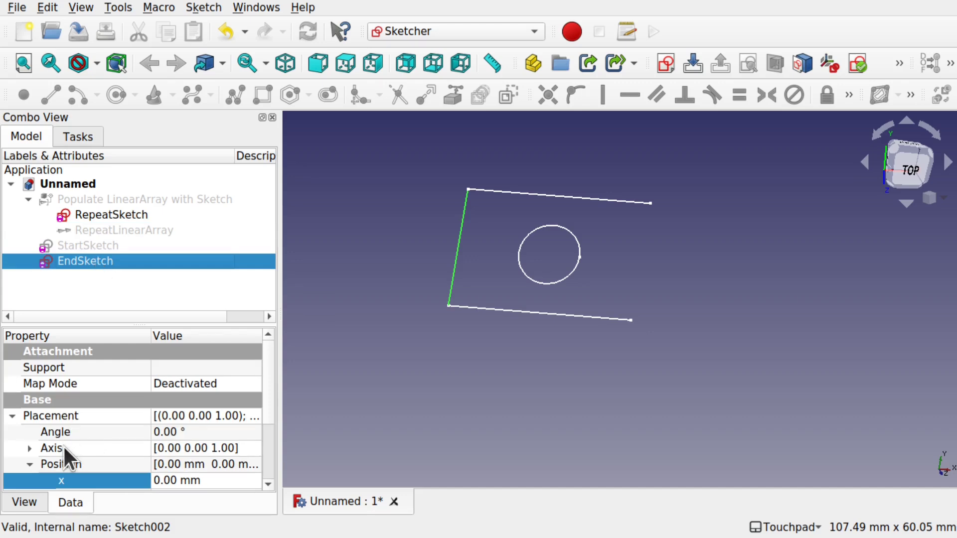
{"action": "left_click", "coordinate": [253, 480]}
{"action": "left_click", "coordinate": [240, 480]}
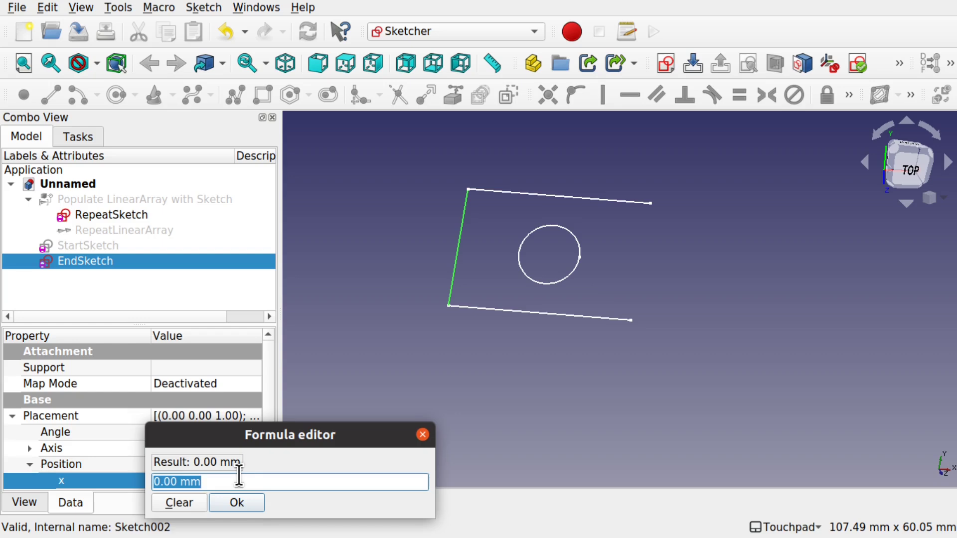
{"action": "type", "text": "Re"}
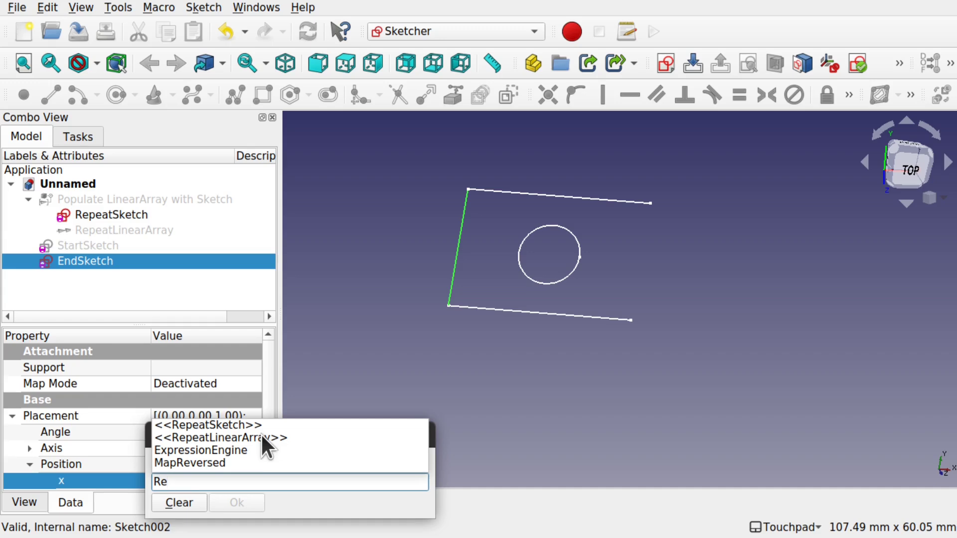
{"action": "type", "text": "peatLinear"}
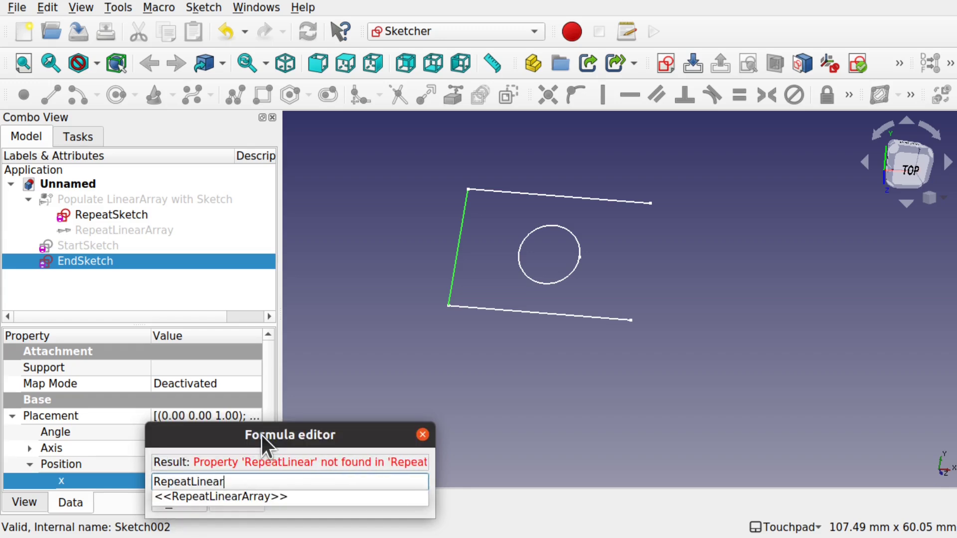
{"action": "type", "text": "Array"}
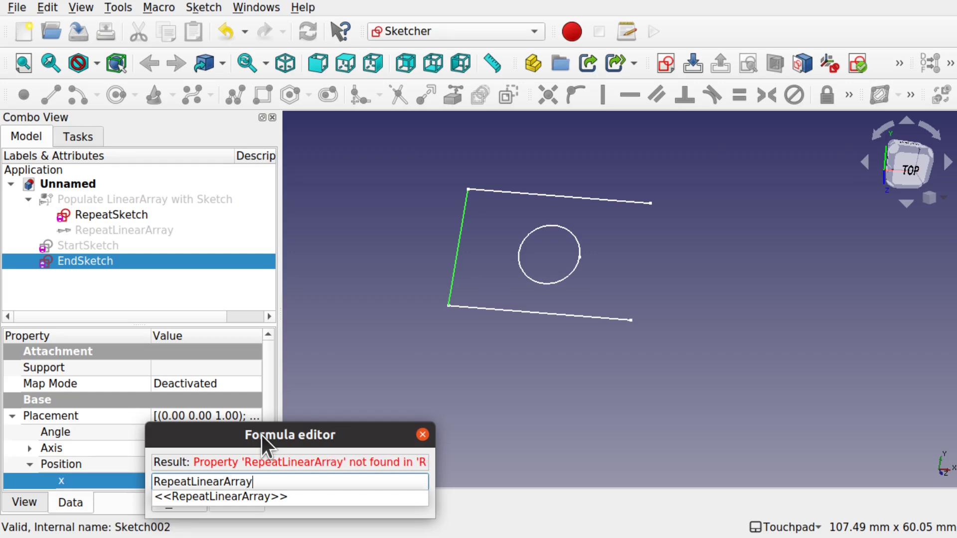
{"action": "type", "text": ".Count"}
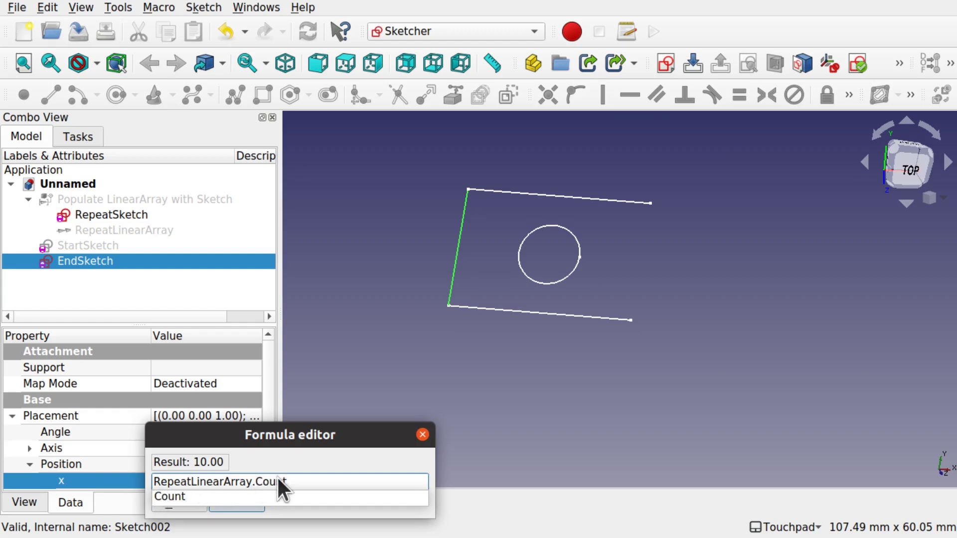
{"action": "key", "text": "BackSpace"}
{"action": "key", "text": "BackSpace"}
{"action": "key", "text": "BackSpace"}
{"action": "key", "text": "BackSpace"}
{"action": "key", "text": "BackSpace"}
{"action": "key", "text": "BackSpace"}
{"action": "key", "text": "BackSpace"}
{"action": "key", "text": "BackSpace"}
{"action": "key", "text": "BackSpace"}
{"action": "key", "text": "BackSpace"}
{"action": "key", "text": "BackSpace"}
{"action": "key", "text": "BackSpace"}
{"action": "key", "text": "BackSpace"}
{"action": "key", "text": "BackSpace"}
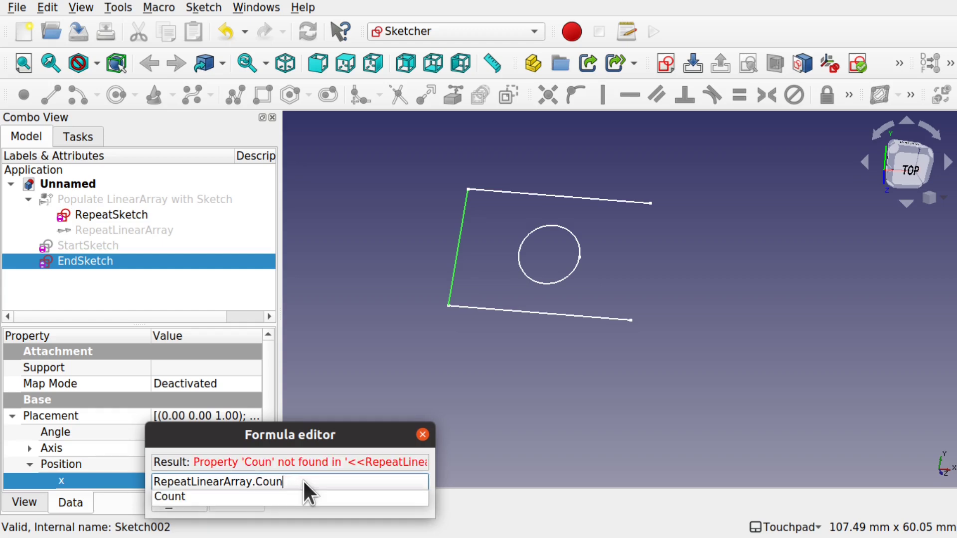
{"action": "key", "text": "BackSpace"}
{"action": "key", "text": "BackSpace"}
{"action": "key", "text": "BackSpace"}
{"action": "key", "text": "BackSpace"}
{"action": "key", "text": "BackSpace"}
{"action": "key", "text": "BackSpace"}
{"action": "key", "text": "BackSpace"}
{"action": "key", "text": "BackSpace"}
{"action": "key", "text": "BackSpace"}
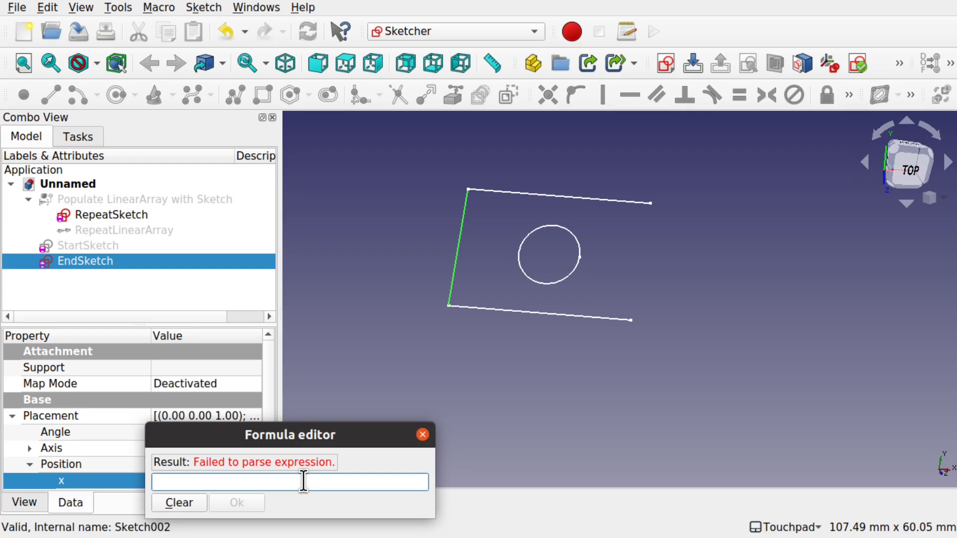
Bind EndSketch's x position to the expression <<RepeatLinearArray>>.Count and refresh the document.
{"action": "type", "text": "<"}
{"action": "key", "text": "BackSpace"}
{"action": "type", "text": "RepeatLinearArray>>."}
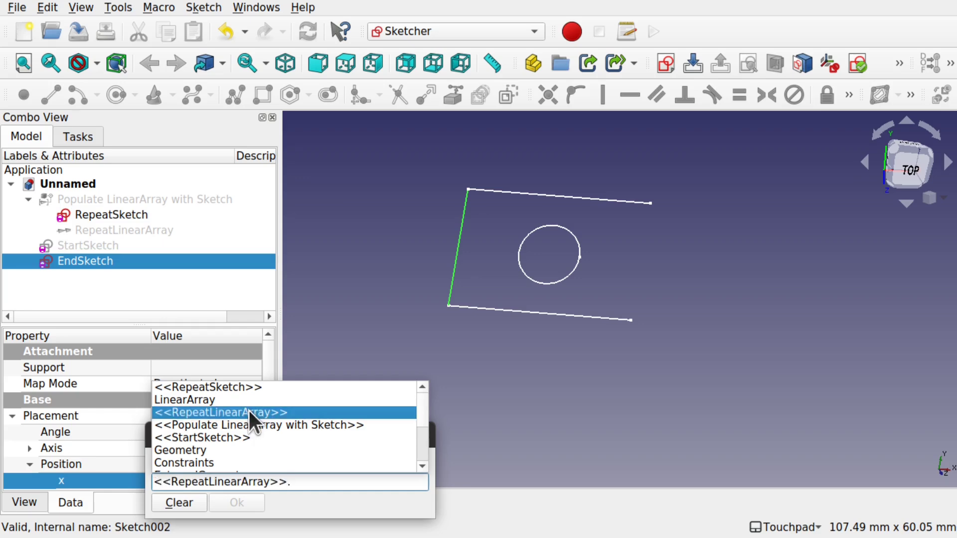
{"action": "left_click", "coordinate": [249, 411]}
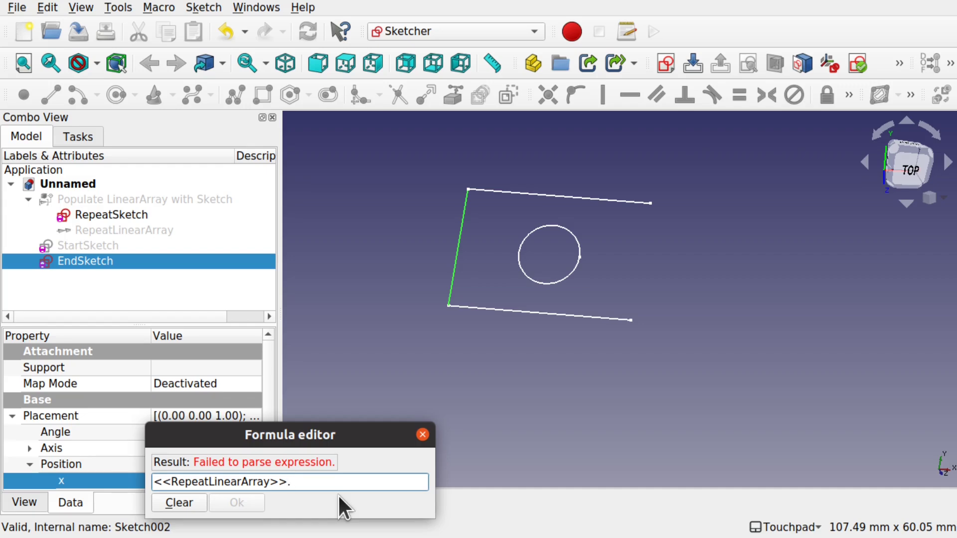
{"action": "type", "text": "Count"}
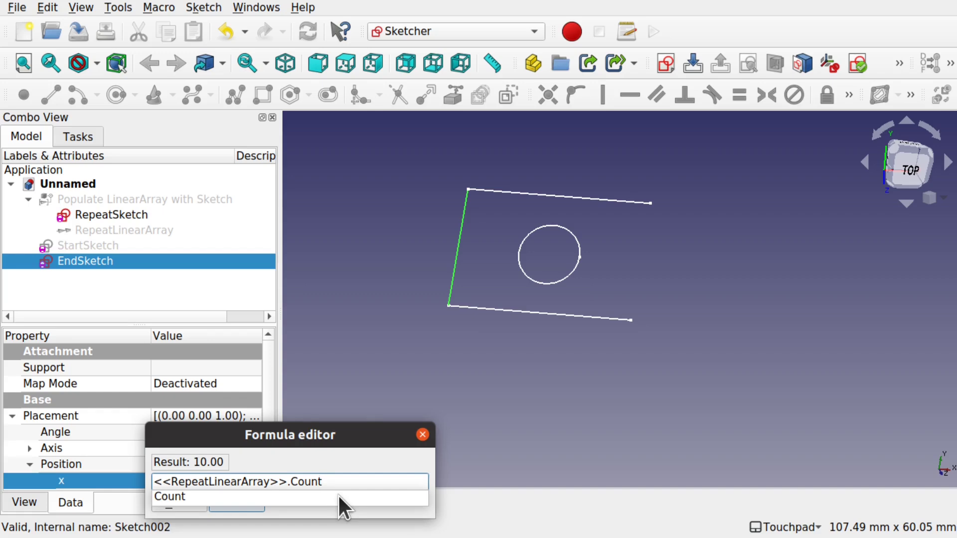
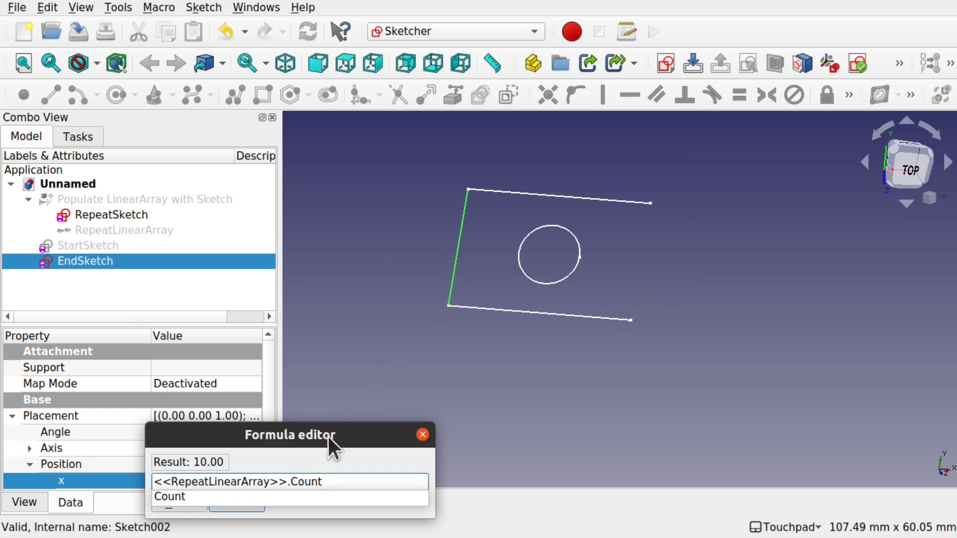
{"action": "key", "text": "Return"}
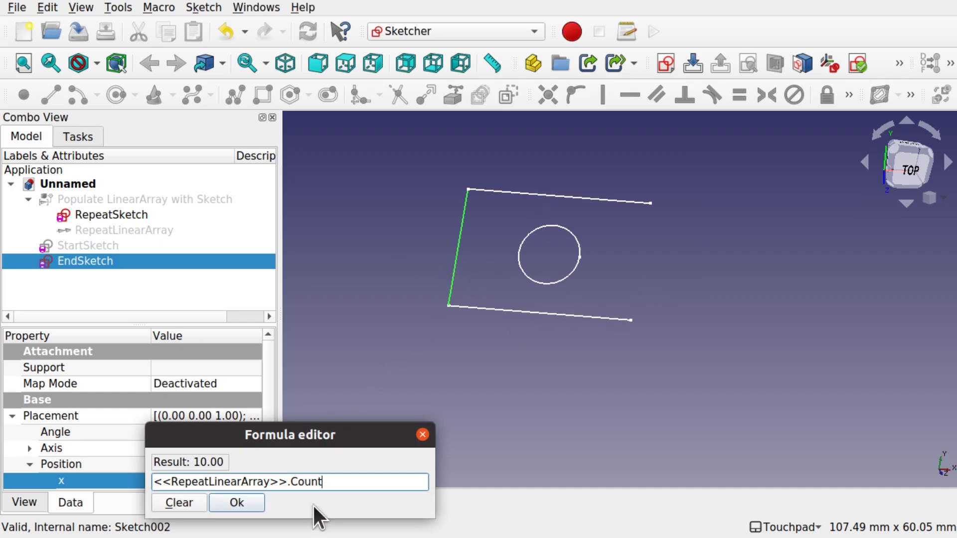
{"action": "left_click", "coordinate": [244, 501]}
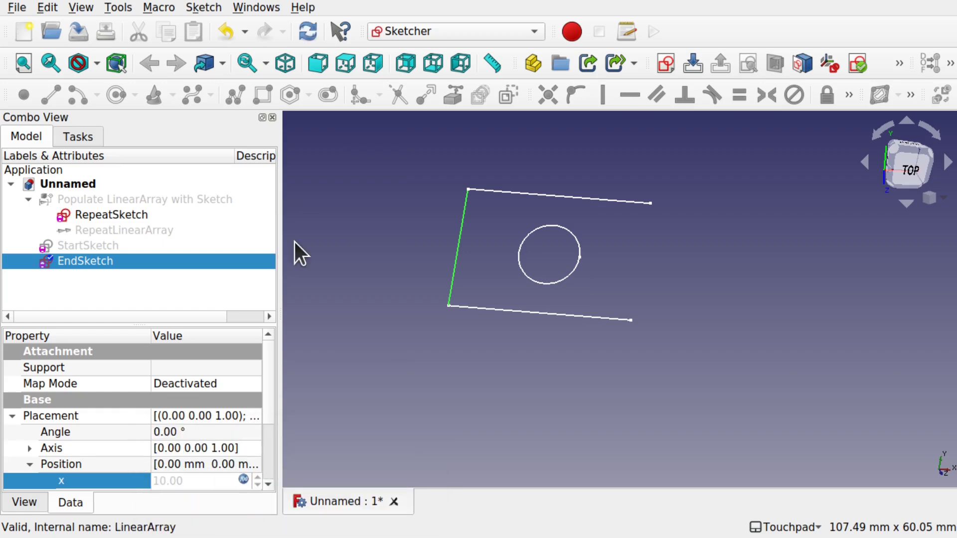
{"action": "left_click", "coordinate": [332, 239]}
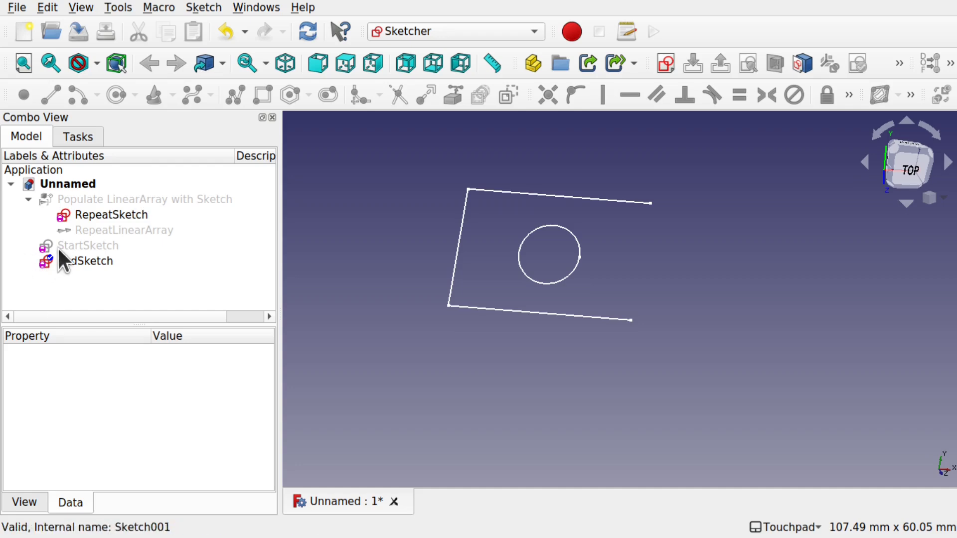
{"action": "left_click", "coordinate": [44, 7]}
{"action": "left_click", "coordinate": [90, 145]}
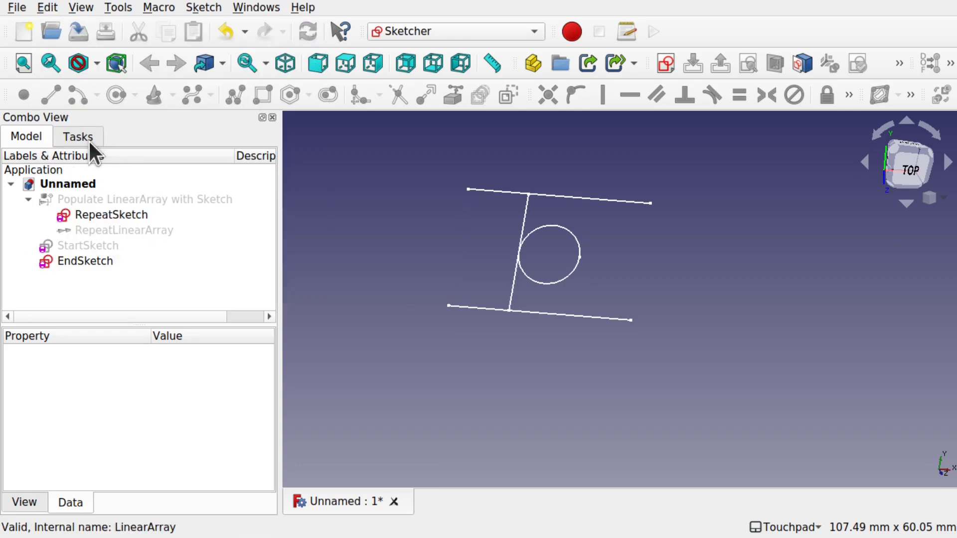
Show StartSketch and the Populate LinearArray with Sketch object, and hide RepeatSketch.
{"action": "left_click", "coordinate": [87, 245]}
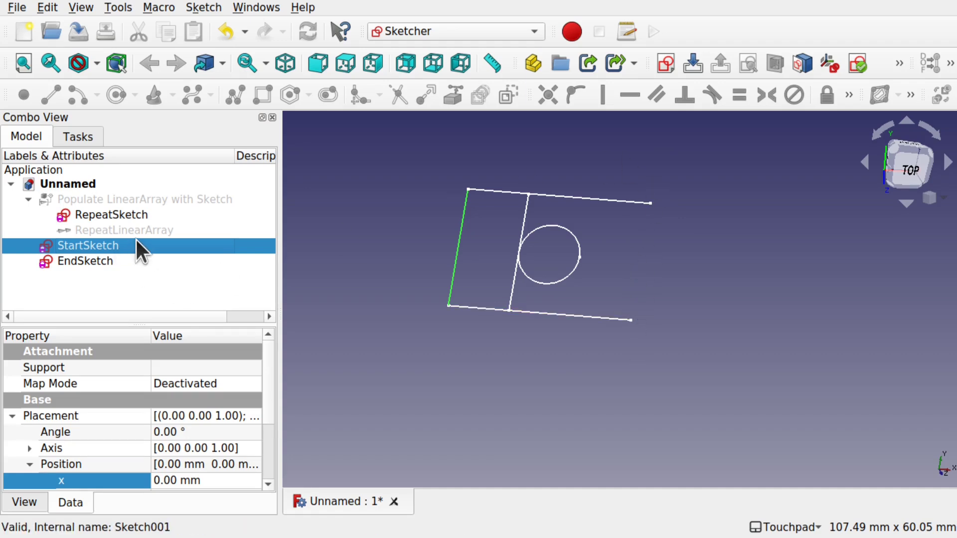
{"action": "left_click", "coordinate": [153, 199]}
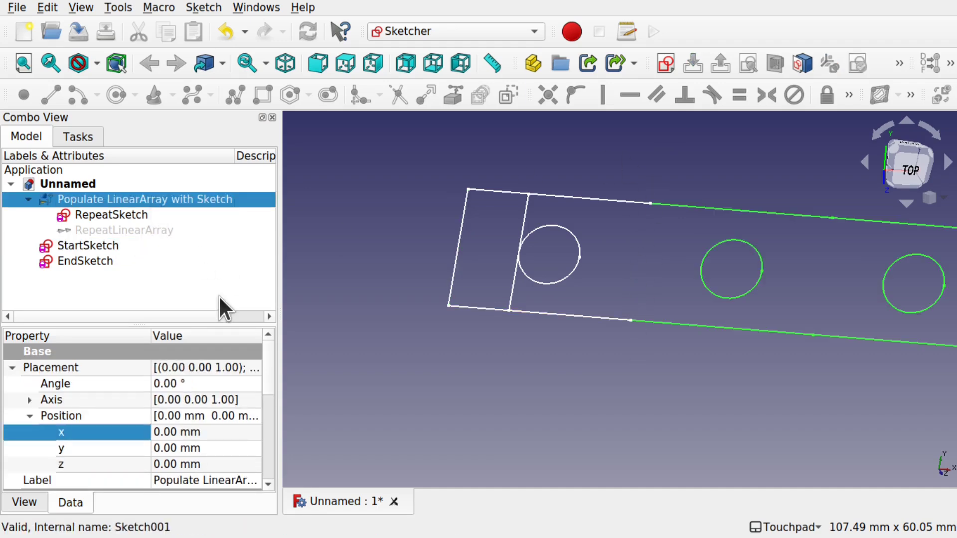
{"action": "scroll", "coordinate": [497, 321], "scroll_direction": "down", "scroll_amount": 10}
{"action": "scroll", "coordinate": [496, 321], "scroll_direction": "up", "scroll_amount": 5}
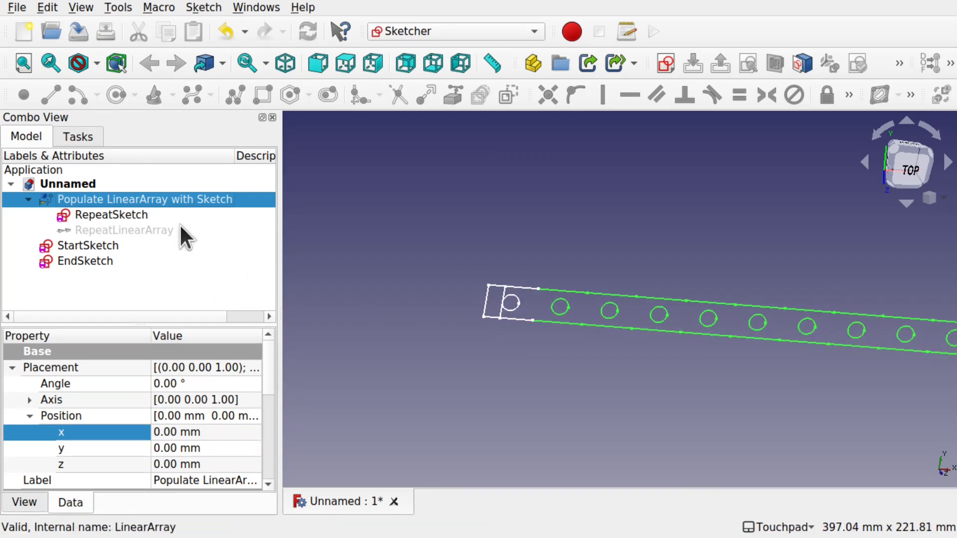
{"action": "scroll", "coordinate": [569, 336], "scroll_direction": "down", "scroll_amount": 3}
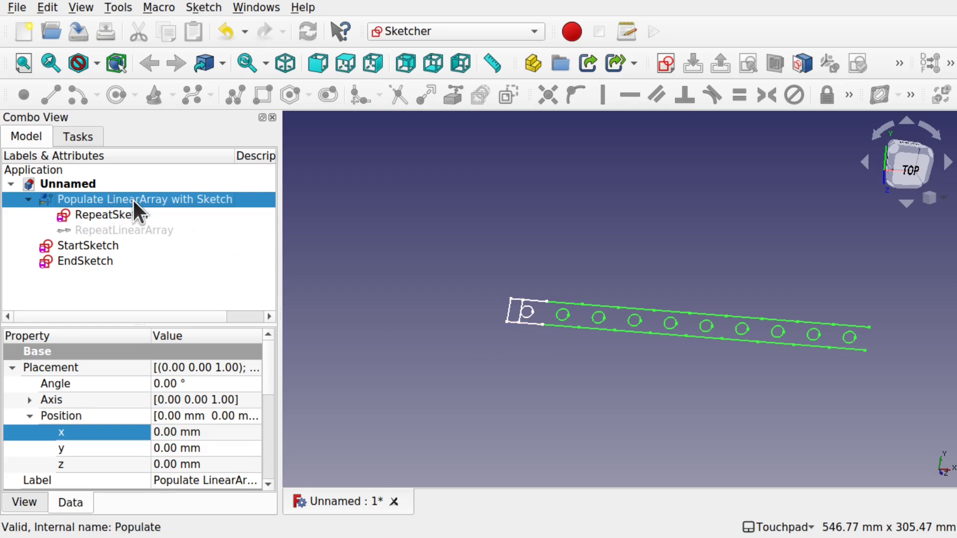
{"action": "left_click", "coordinate": [120, 215]}
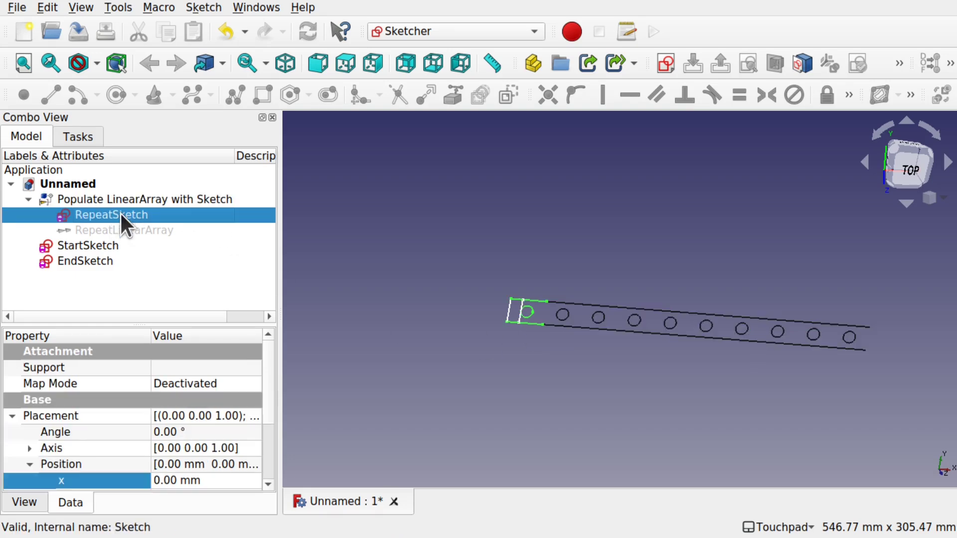
{"action": "key", "text": "space"}
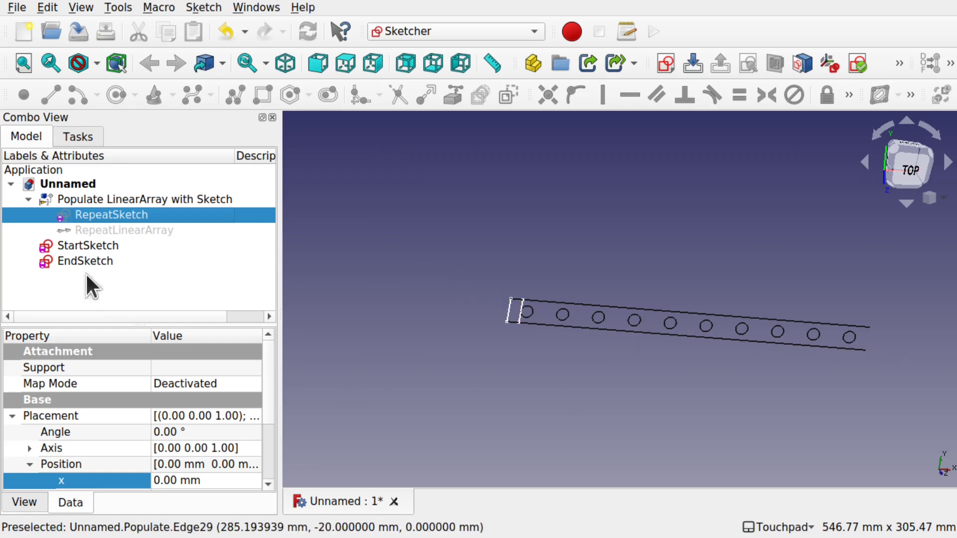
Set the Count of RepeatLinearArray to 1 and refresh the document.
{"action": "left_click", "coordinate": [97, 233]}
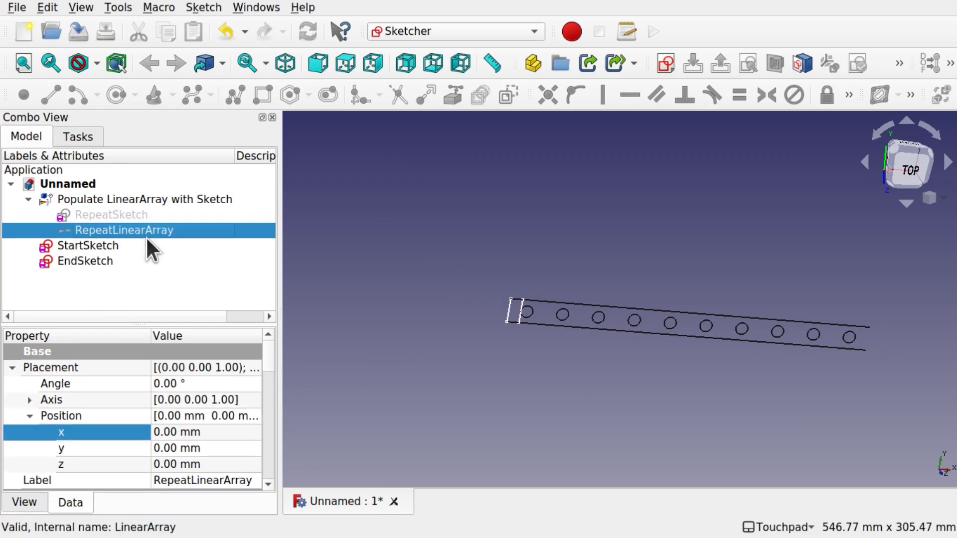
{"action": "scroll", "coordinate": [272, 433], "scroll_direction": "down", "scroll_amount": 5}
{"action": "scroll", "coordinate": [270, 419], "scroll_direction": "down", "scroll_amount": 3}
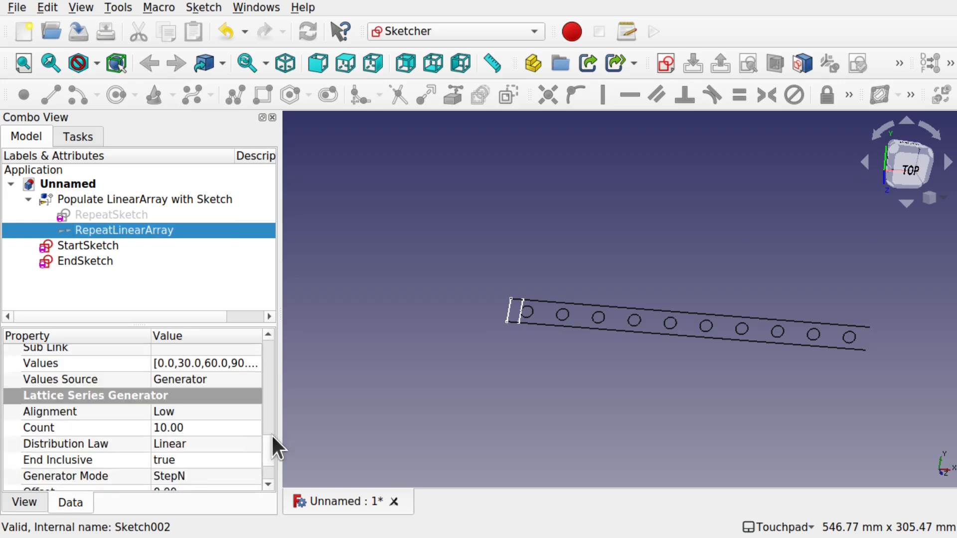
{"action": "left_click", "coordinate": [216, 427]}
{"action": "type", "text": "1"}
{"action": "key", "text": "Return"}
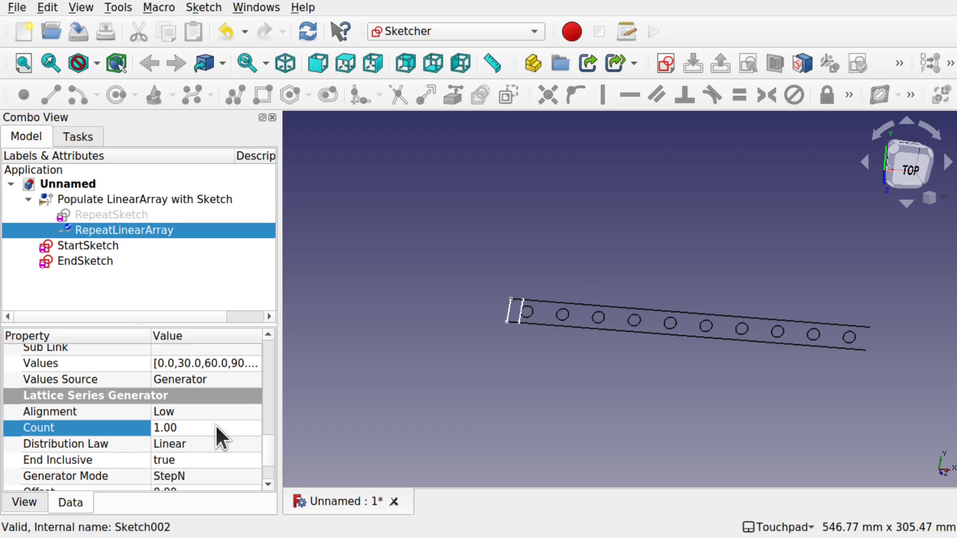
{"action": "left_click", "coordinate": [327, 377]}
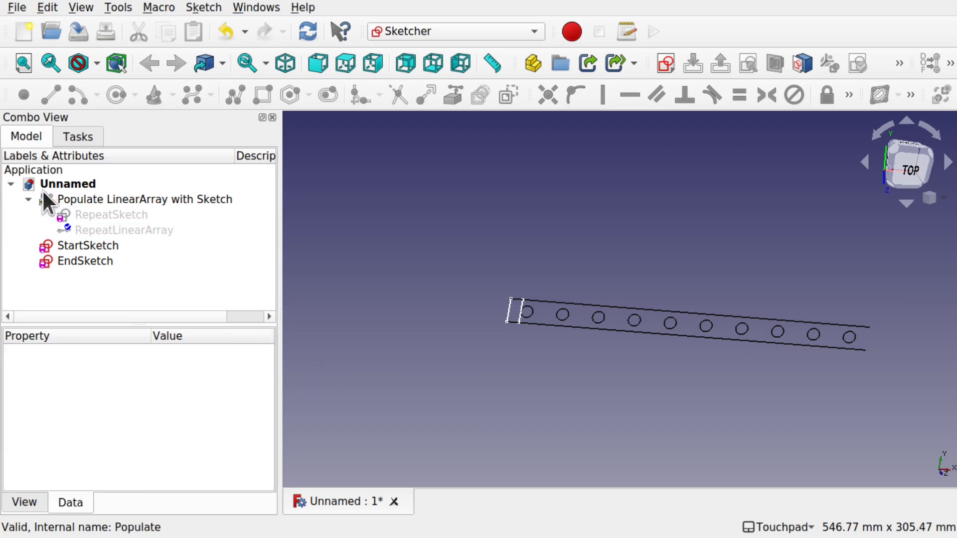
{"action": "left_click", "coordinate": [45, 8]}
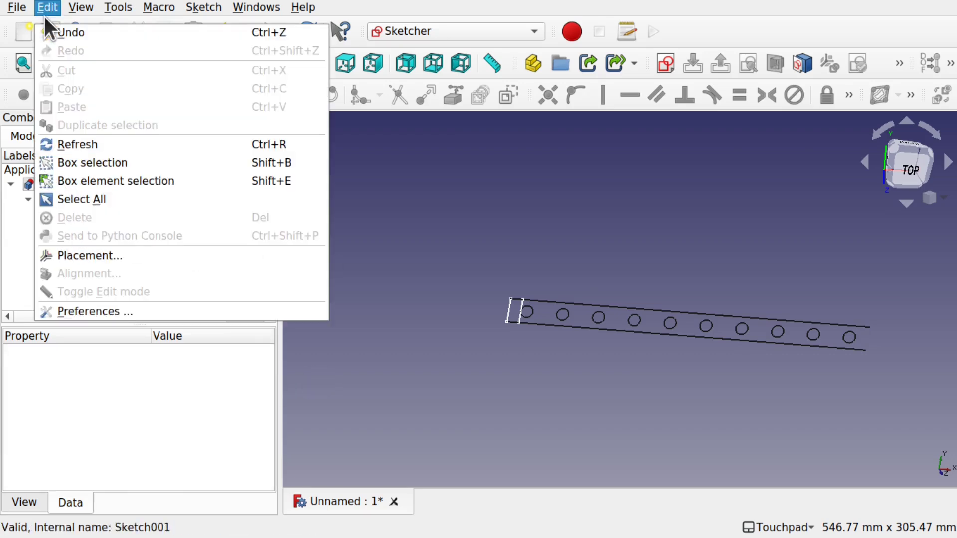
{"action": "left_click", "coordinate": [82, 140]}
{"action": "scroll", "coordinate": [526, 315], "scroll_direction": "up", "scroll_amount": 5}
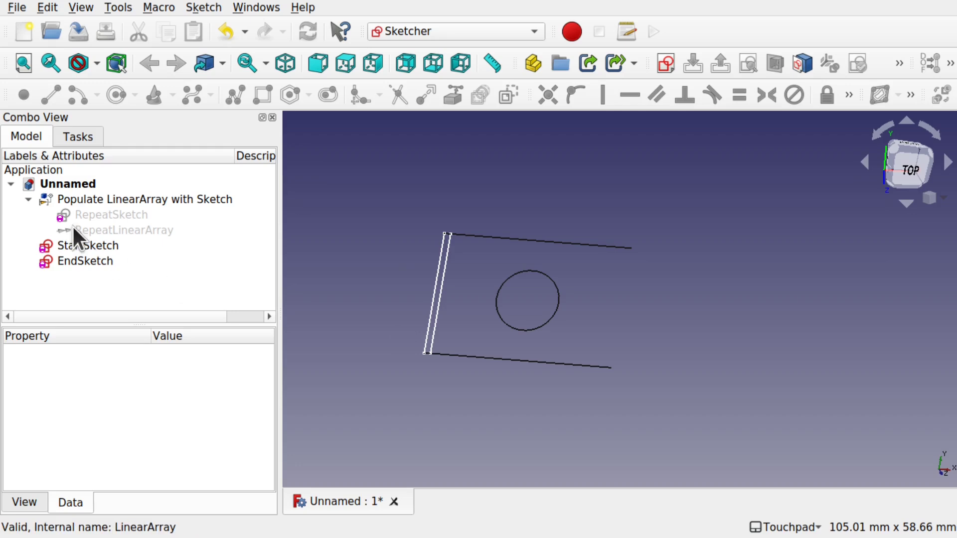
Change the x position expression in EndSketch's placement to <<RepeatLinearArray>>.Count * <<RepeatSketch>>.Constraints.SpanLength and refresh the document.
{"action": "left_click", "coordinate": [97, 261]}
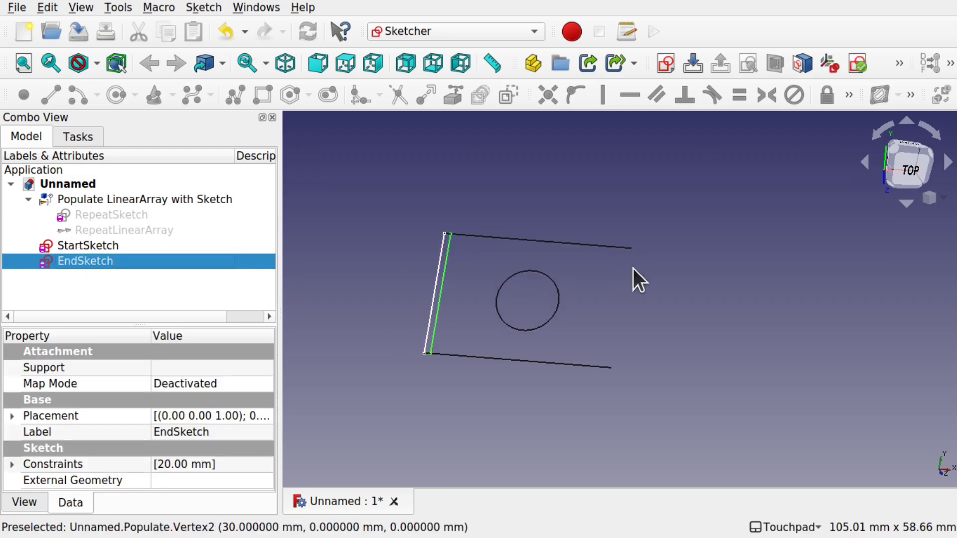
{"action": "left_click", "coordinate": [12, 416]}
{"action": "left_click", "coordinate": [35, 464]}
{"action": "scroll", "coordinate": [271, 403], "scroll_direction": "down", "scroll_amount": 5}
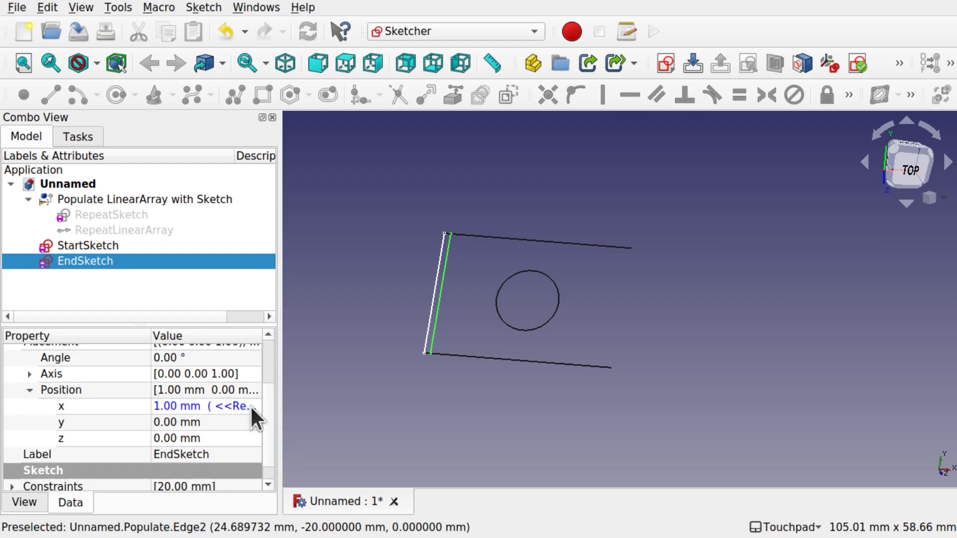
{"action": "left_click", "coordinate": [251, 406]}
{"action": "left_click", "coordinate": [243, 404]}
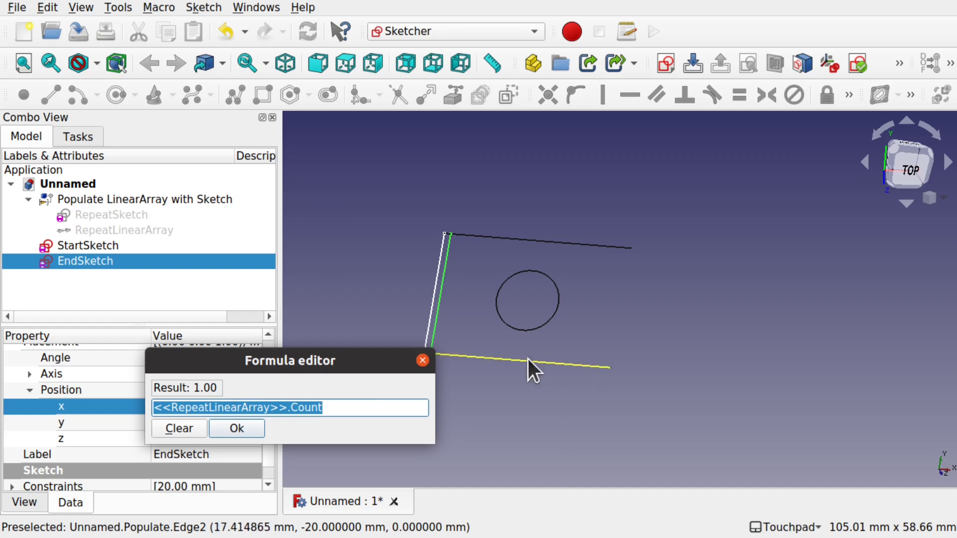
{"action": "left_click", "coordinate": [366, 407]}
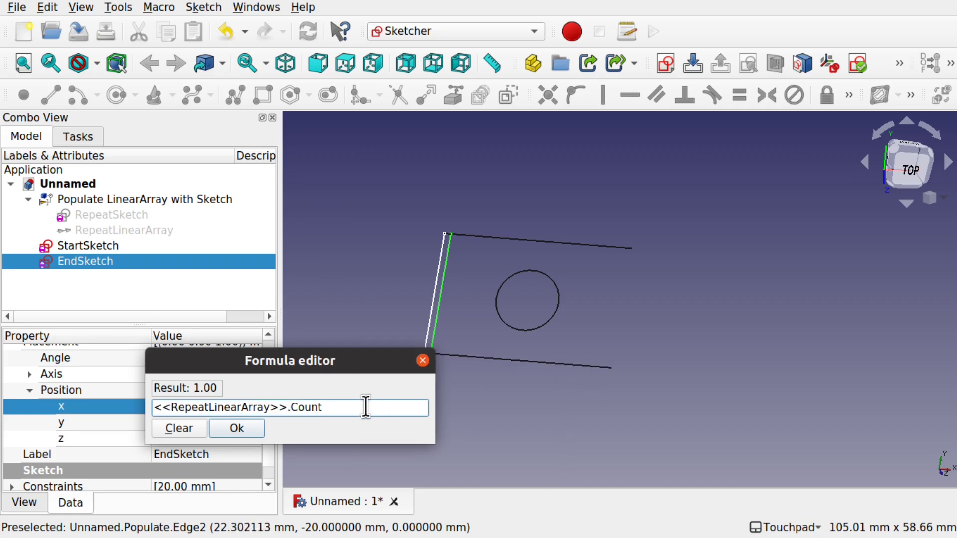
{"action": "type", "text": "*"}
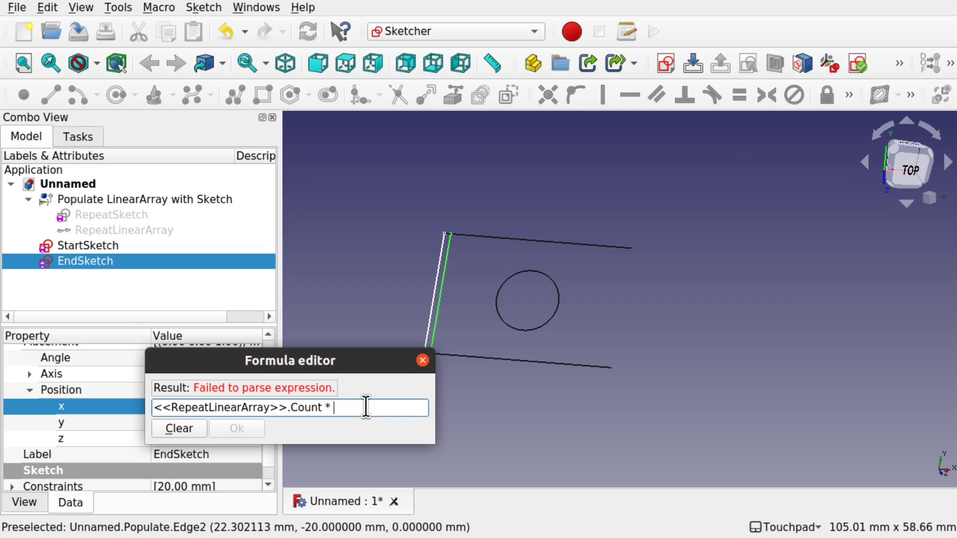
{"action": "type", "text": " Repe"}
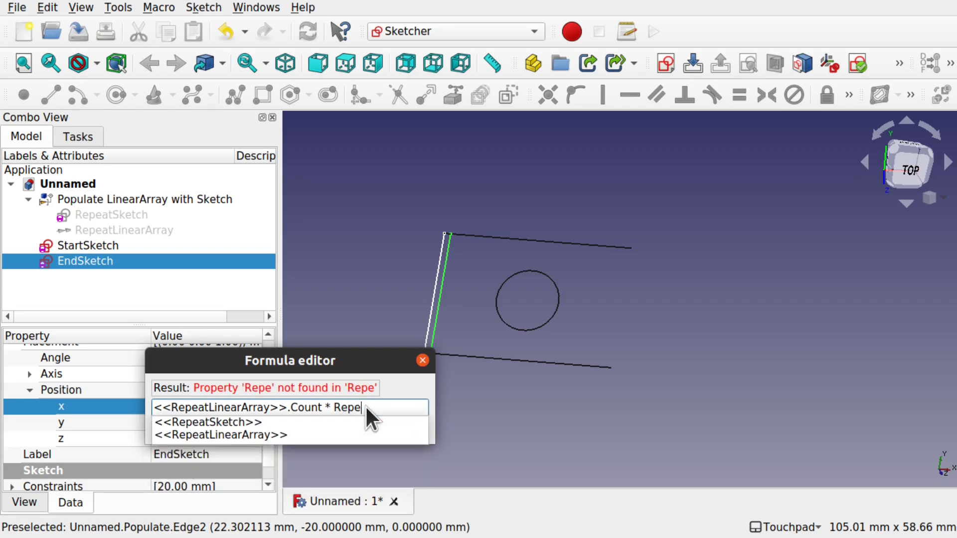
{"action": "type", "text": "atSke"}
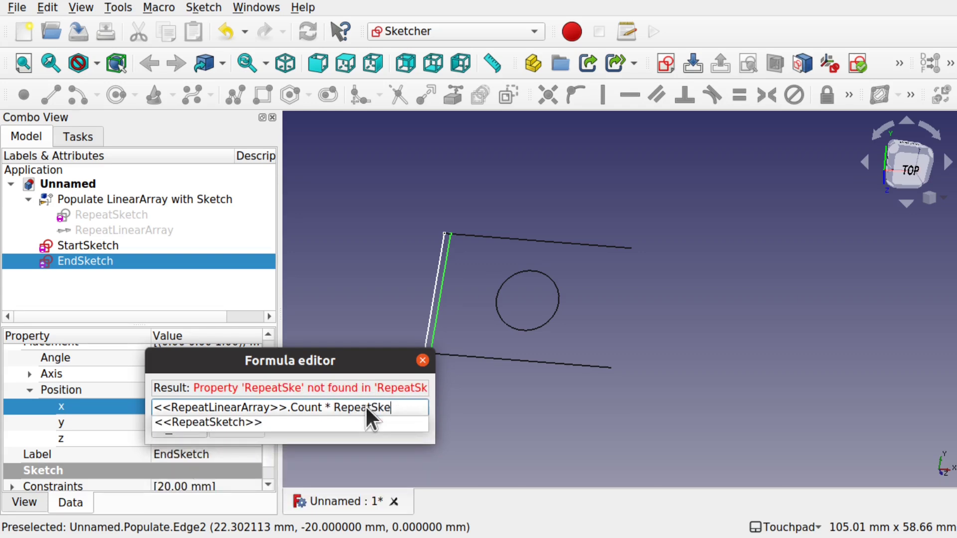
{"action": "left_click", "coordinate": [340, 424]}
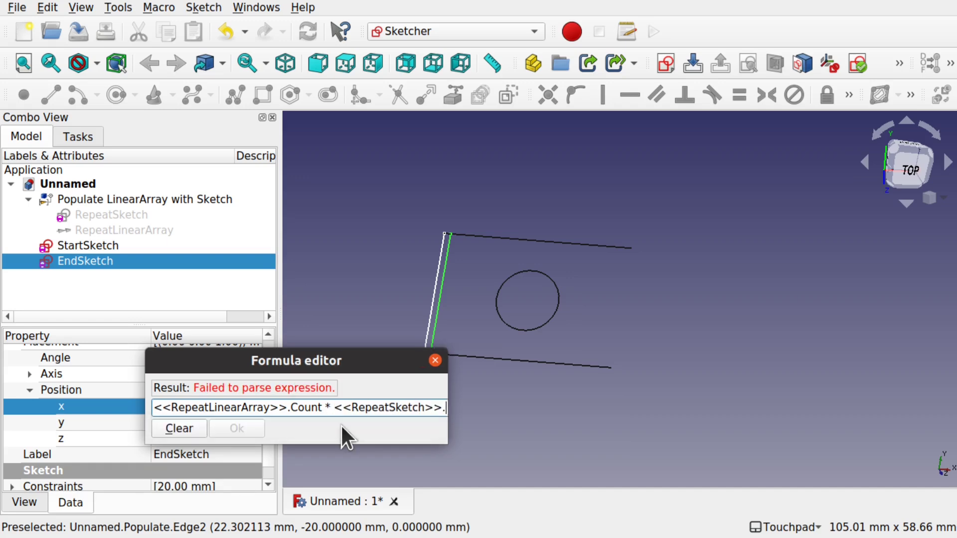
{"action": "type", "text": "Con"}
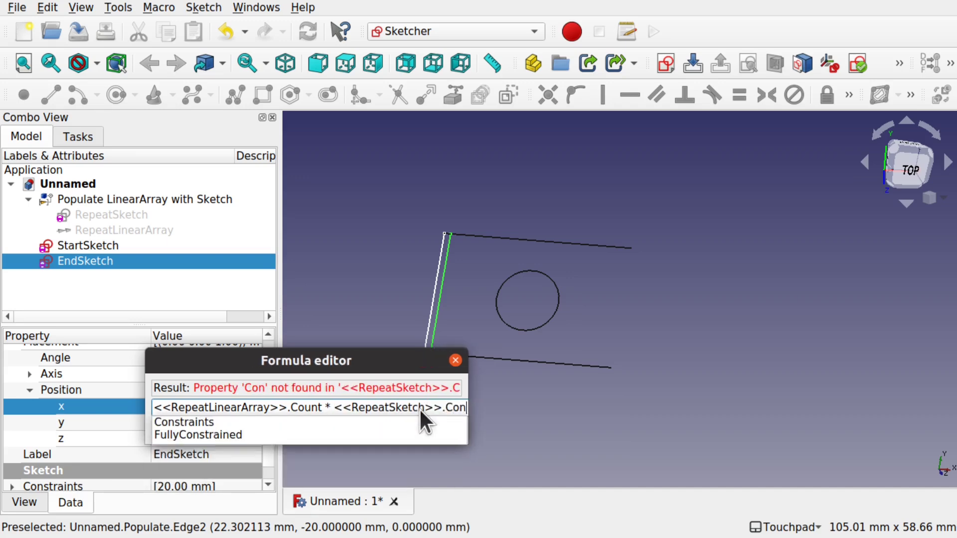
{"action": "left_click", "coordinate": [401, 423]}
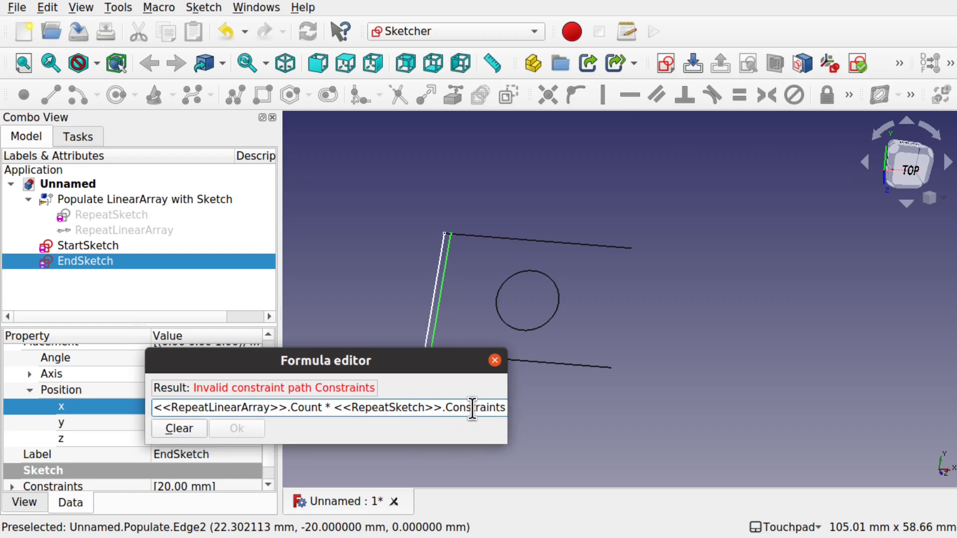
{"action": "type", "text": "."}
{"action": "type", "text": "Sp"}
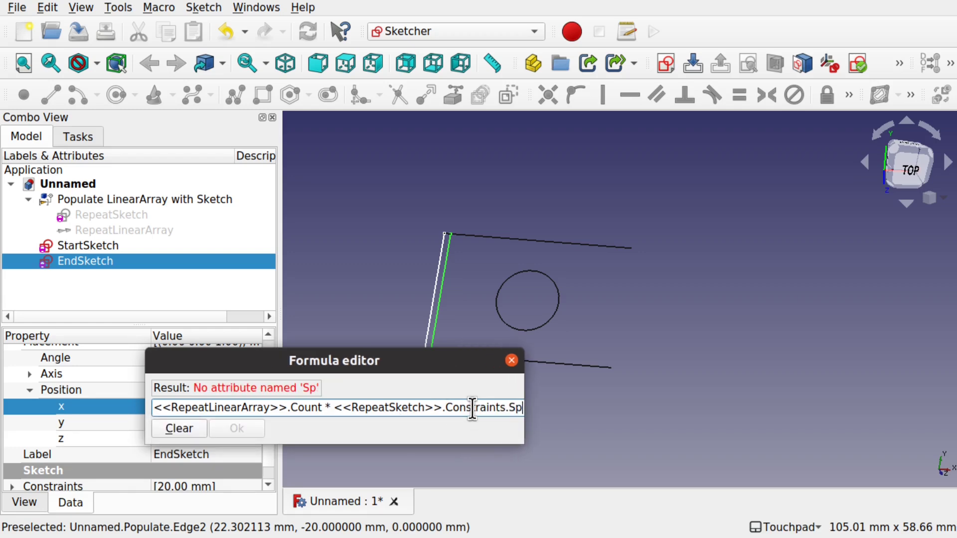
{"action": "type", "text": "anLength"}
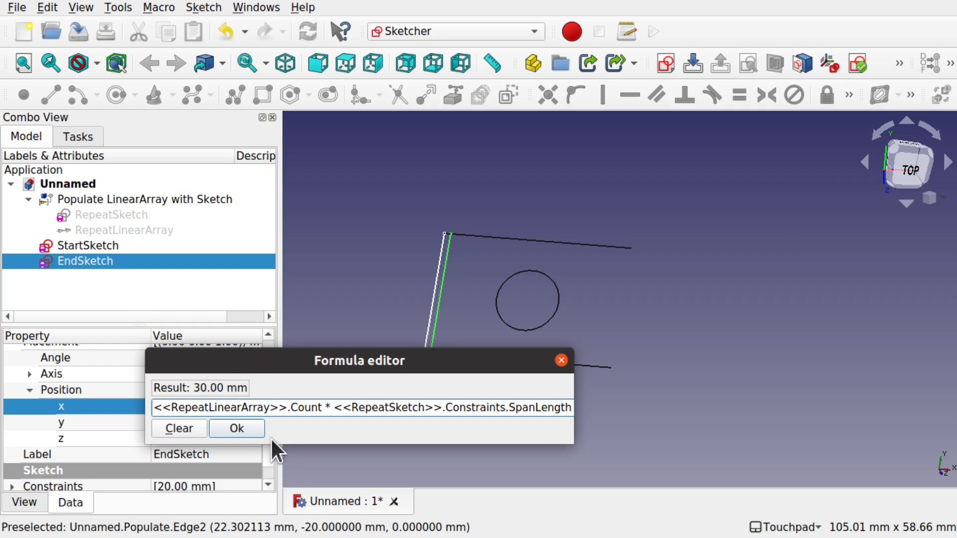
{"action": "left_click", "coordinate": [238, 428]}
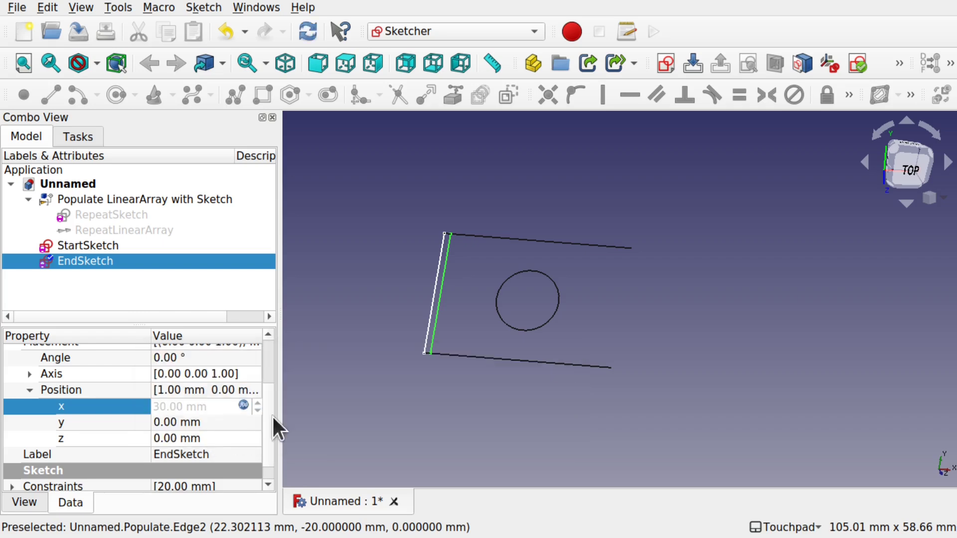
{"action": "left_click", "coordinate": [356, 410]}
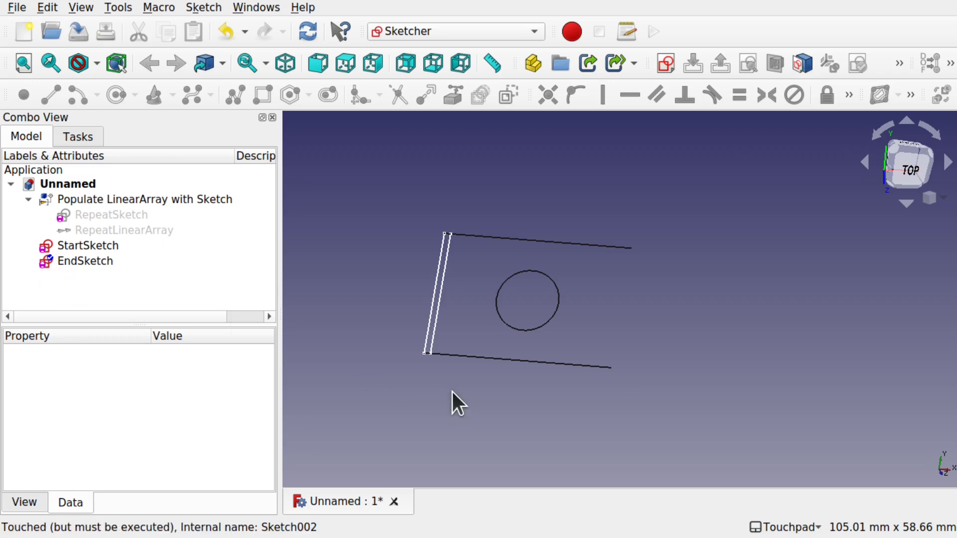
{"action": "key", "text": "ctrl+r"}
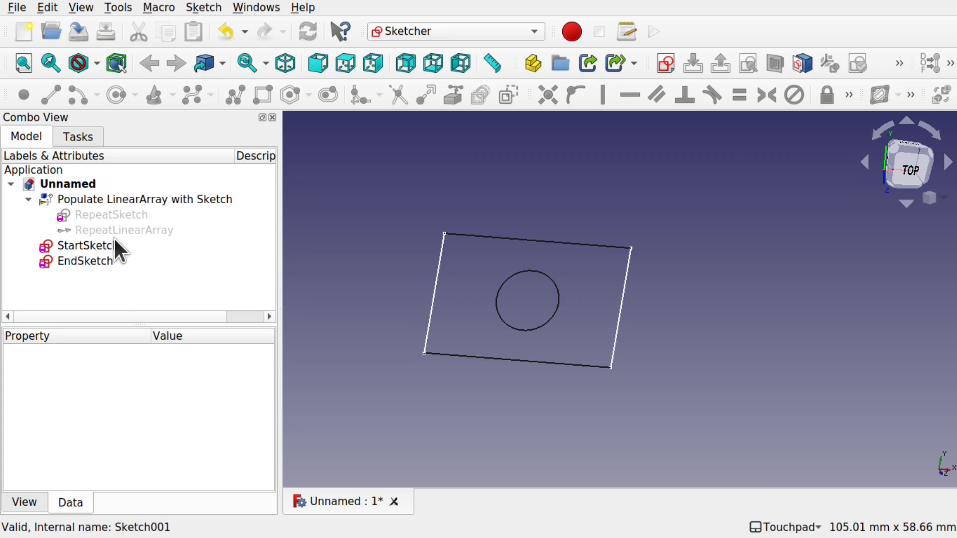
Set the Count of RepeatLinearArray to 3 and refresh the document.
{"action": "left_click", "coordinate": [136, 232]}
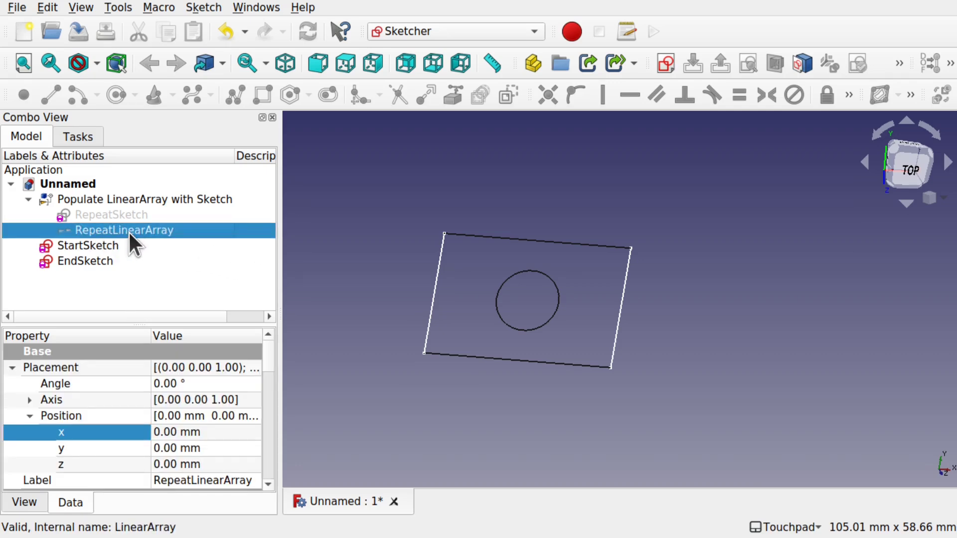
{"action": "left_click", "coordinate": [269, 455]}
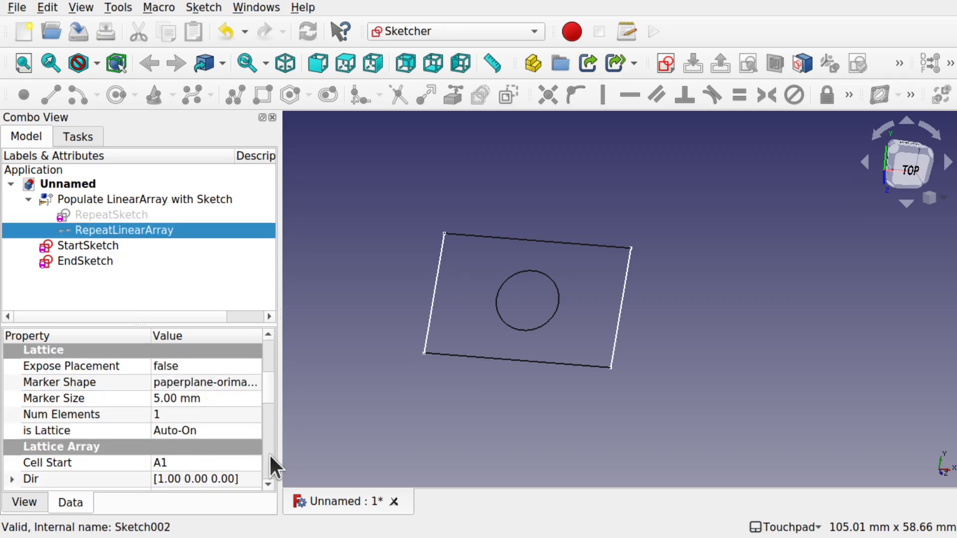
{"action": "left_click", "coordinate": [270, 455]}
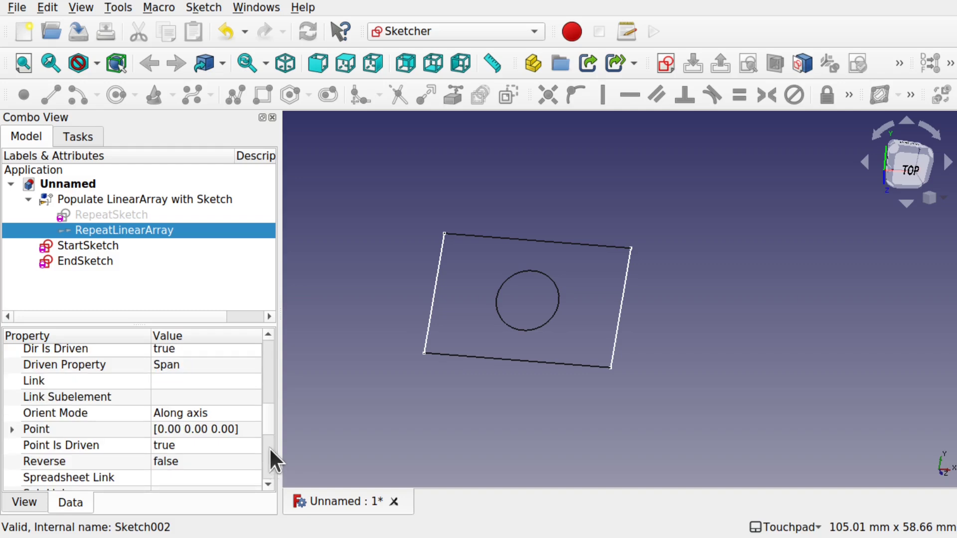
{"action": "left_click", "coordinate": [269, 453]}
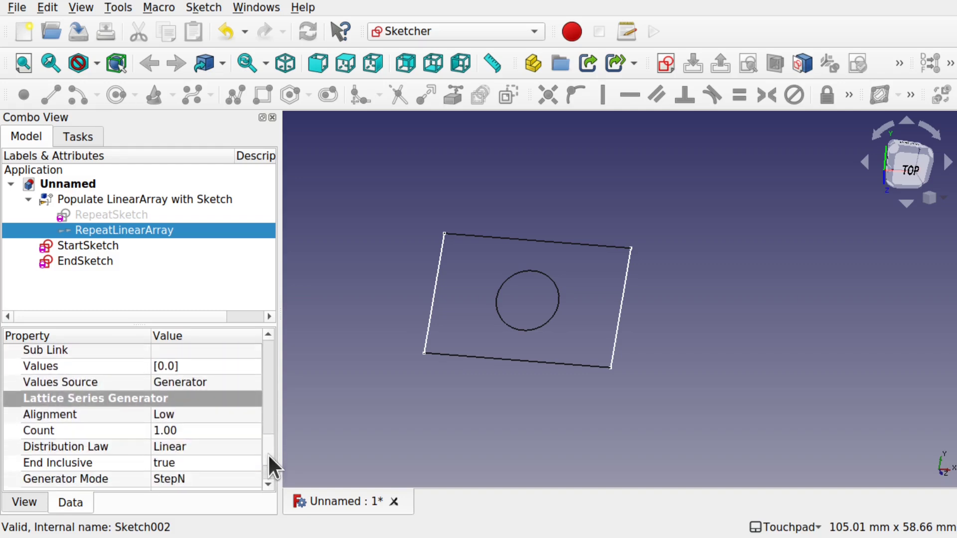
{"action": "left_click", "coordinate": [225, 431]}
{"action": "type", "text": "3"}
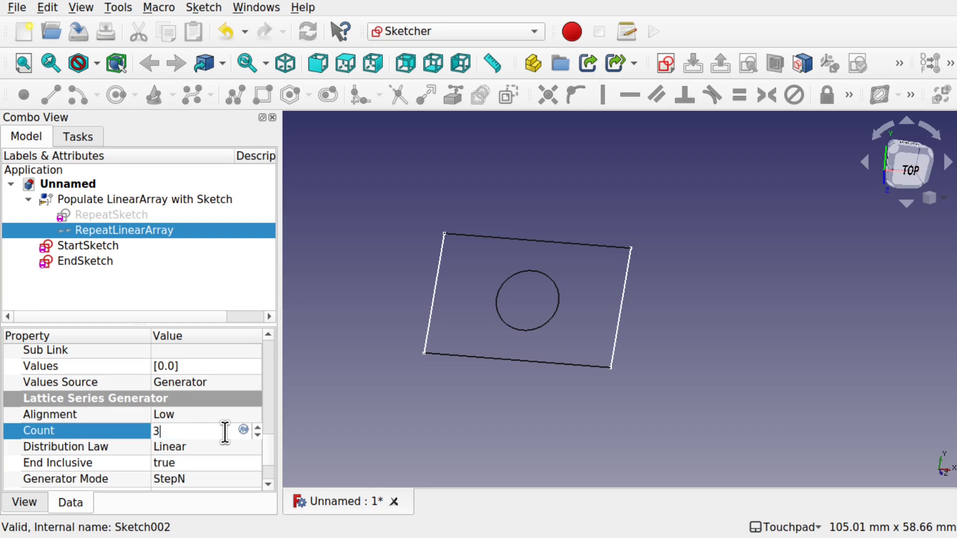
{"action": "key", "text": "Return"}
{"action": "left_click", "coordinate": [374, 420]}
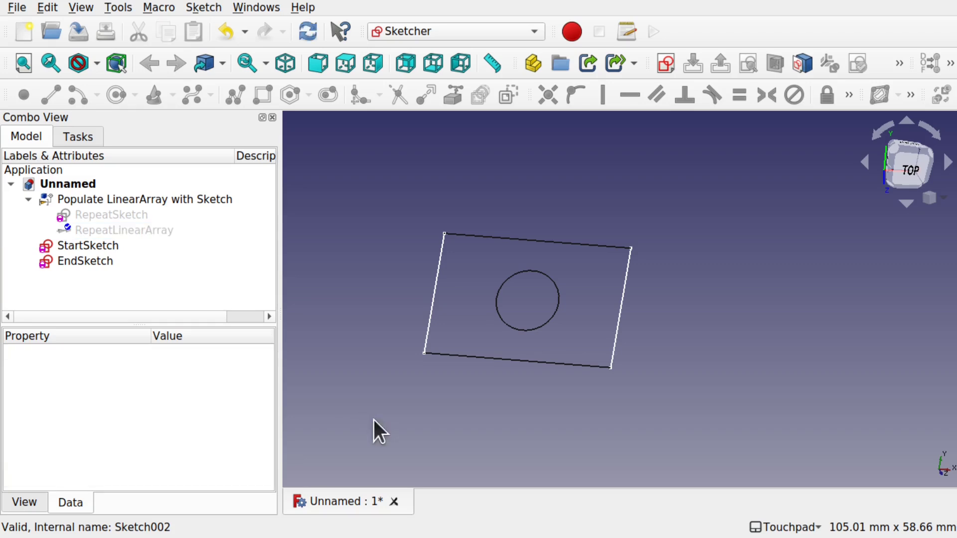
{"action": "scroll", "coordinate": [373, 418], "scroll_direction": "down", "scroll_amount": 4}
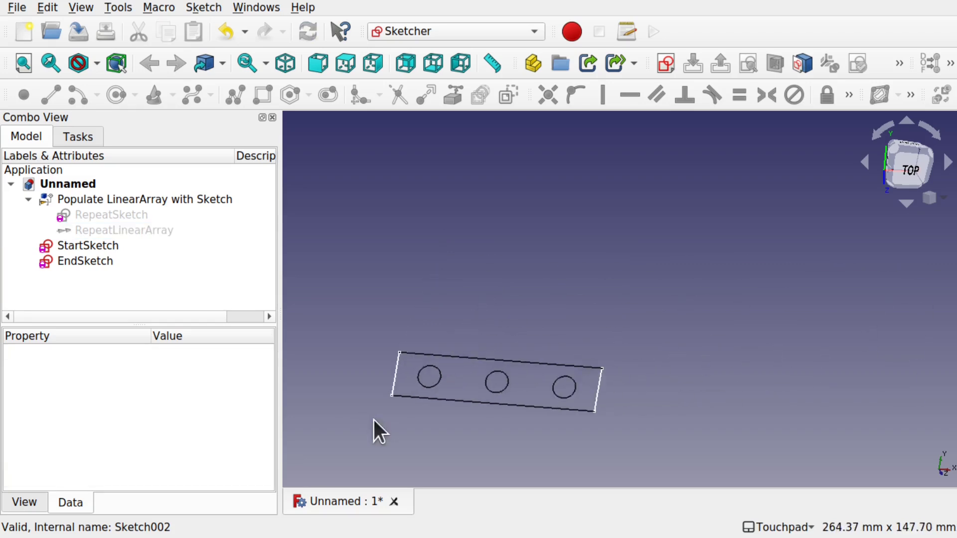
{"action": "scroll", "coordinate": [373, 418], "scroll_direction": "up", "scroll_amount": 1}
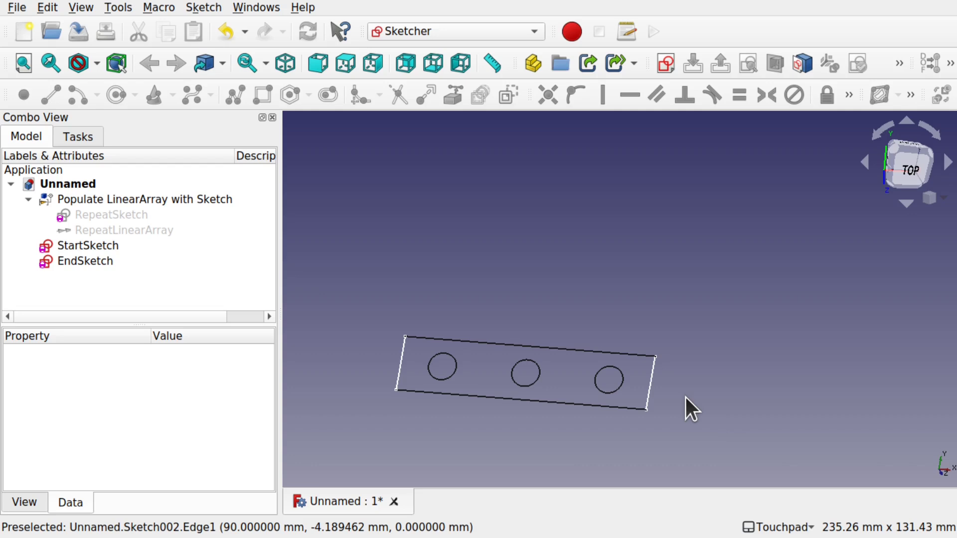
Collapse Populate LinearArray with Sketch in the model tree and highlight it, StartSketch and EndSketch in turn.
{"action": "left_click", "coordinate": [27, 196]}
{"action": "left_click", "coordinate": [126, 204]}
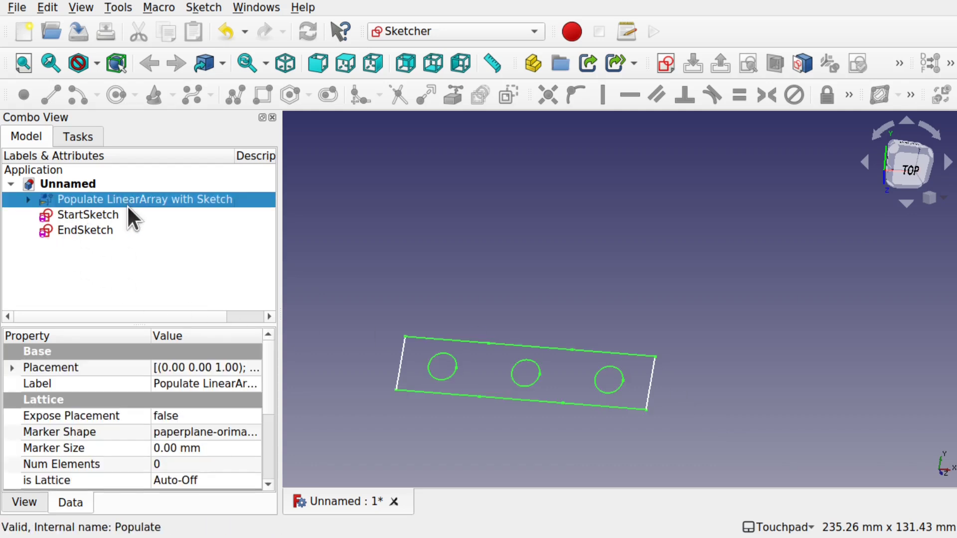
{"action": "left_click", "coordinate": [103, 215]}
{"action": "left_click", "coordinate": [92, 230]}
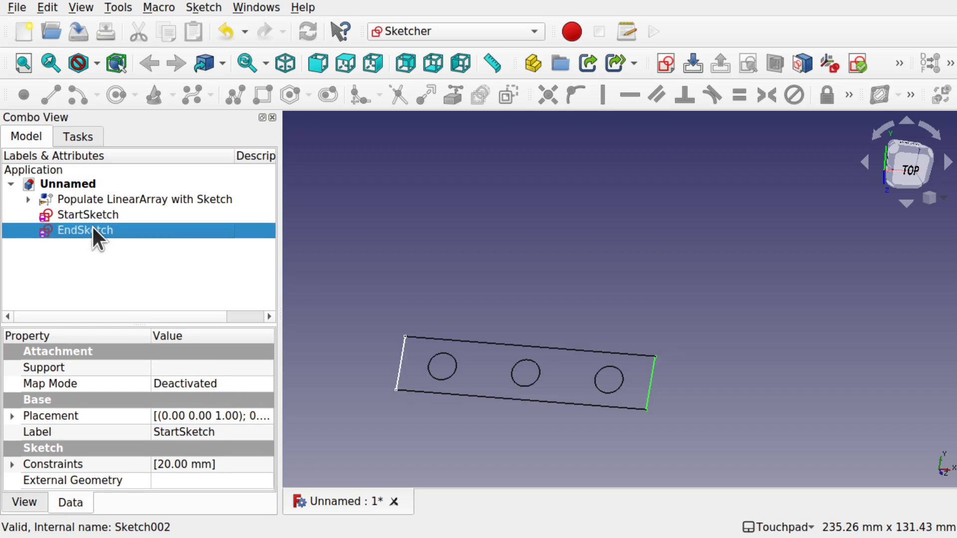
{"action": "left_click", "coordinate": [477, 241]}
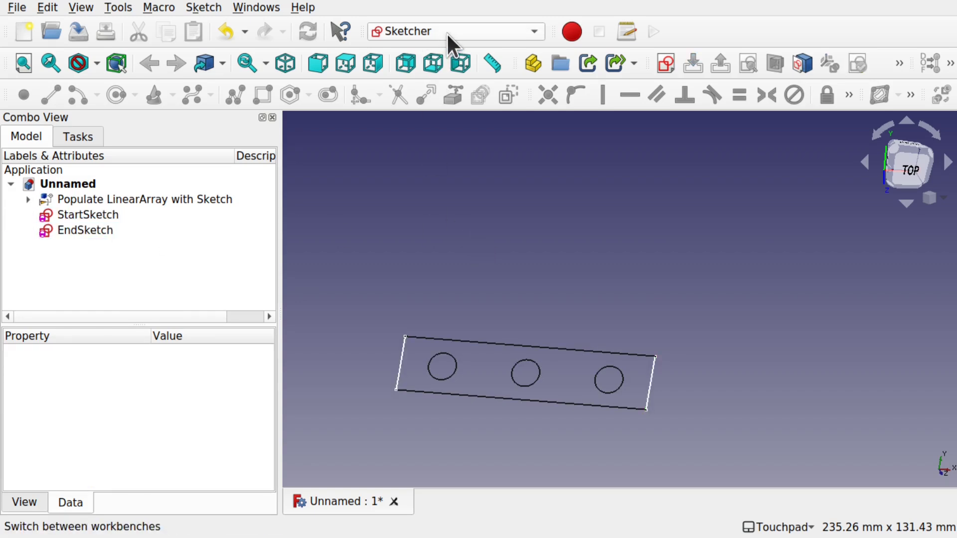
Switch to the Part workbench and look through its available join tools.
{"action": "left_click", "coordinate": [447, 32]}
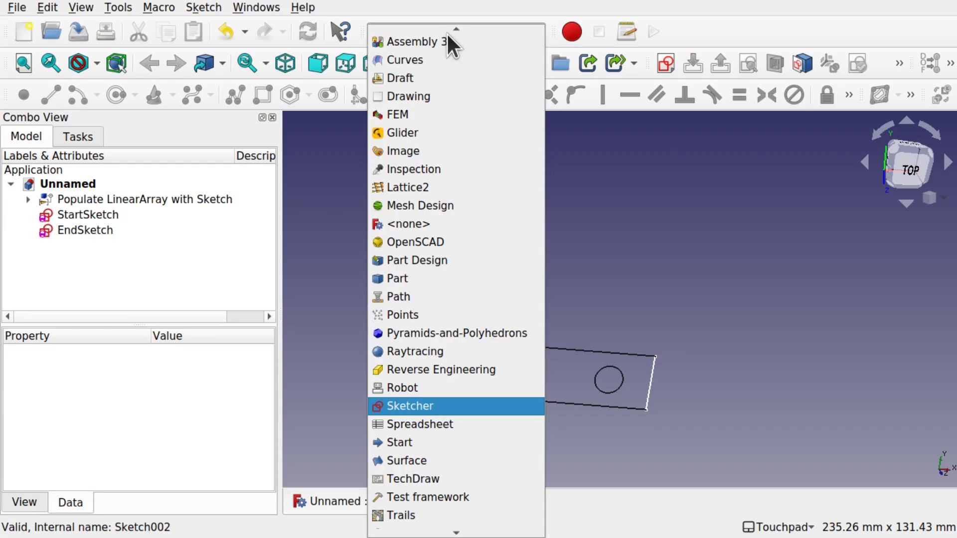
{"action": "left_click", "coordinate": [432, 284]}
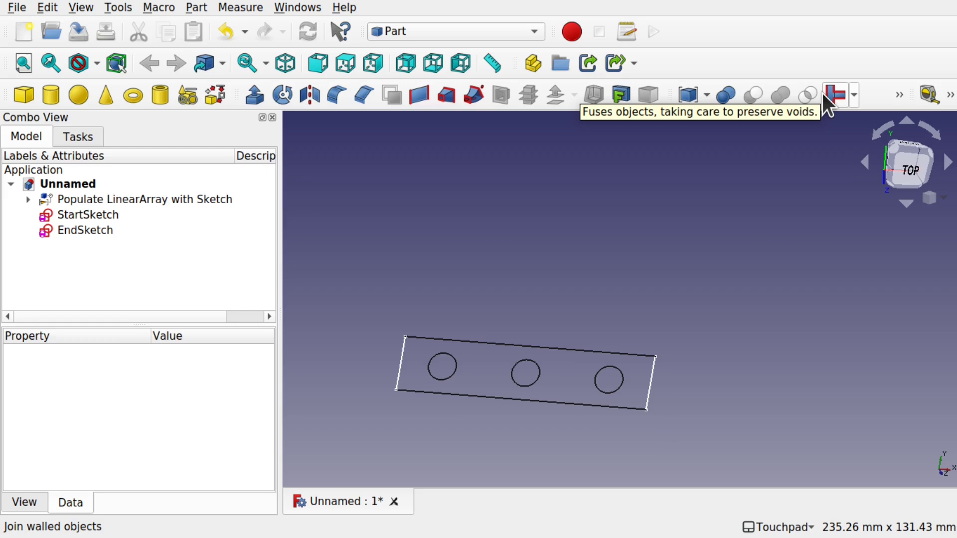
{"action": "left_click", "coordinate": [854, 96]}
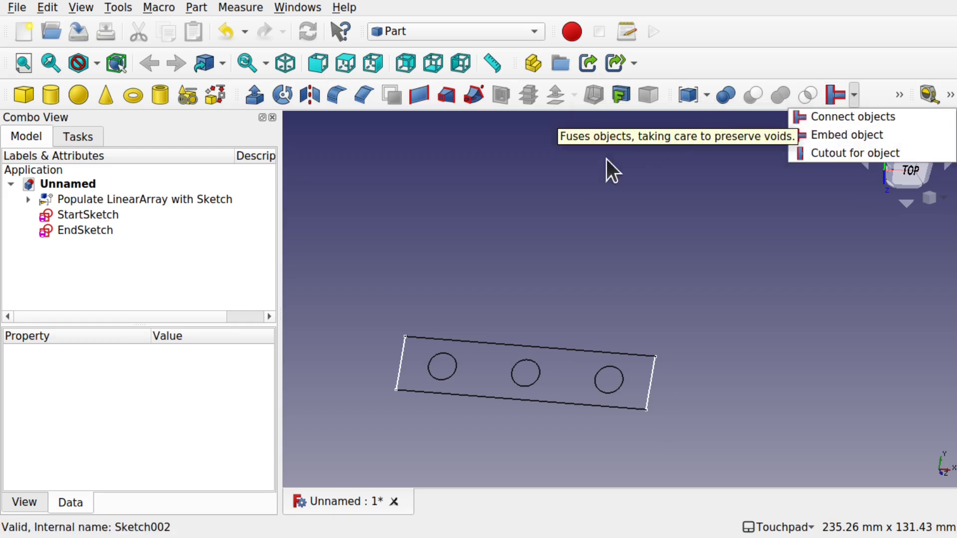
{"action": "left_click", "coordinate": [537, 190]}
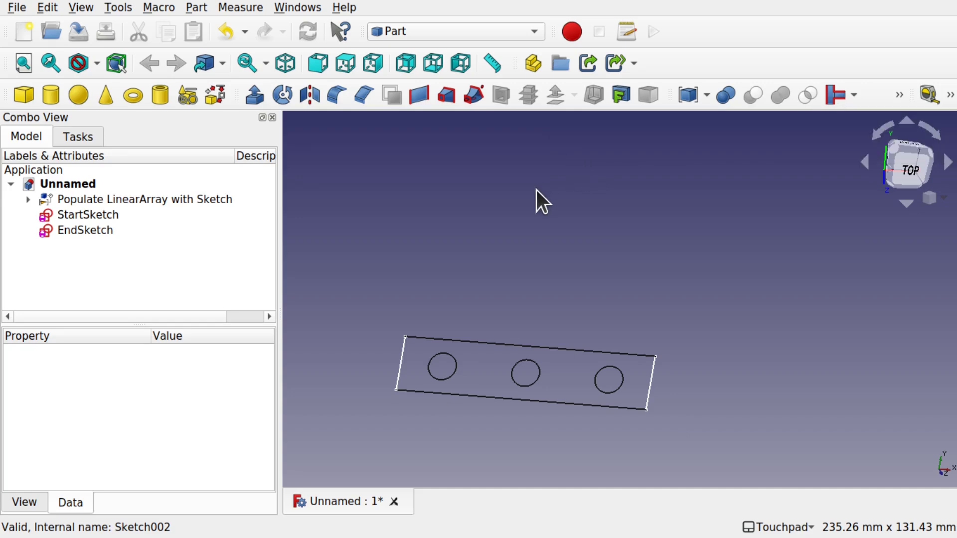
Join Populate LinearArray with Sketch, StartSketch and EndSketch into one profile with Connect objects.
{"action": "left_click", "coordinate": [162, 199]}
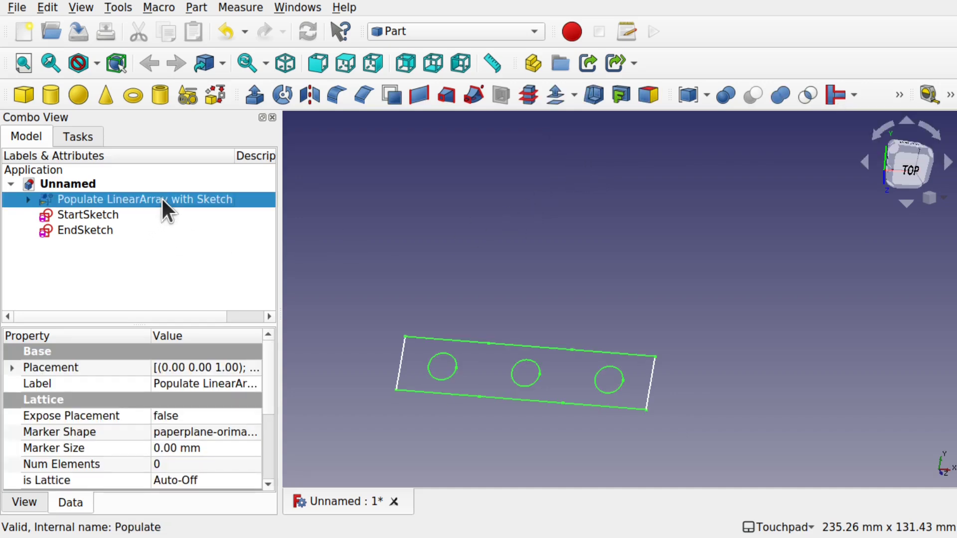
{"action": "left_click", "coordinate": [115, 215], "text": "ctrl"}
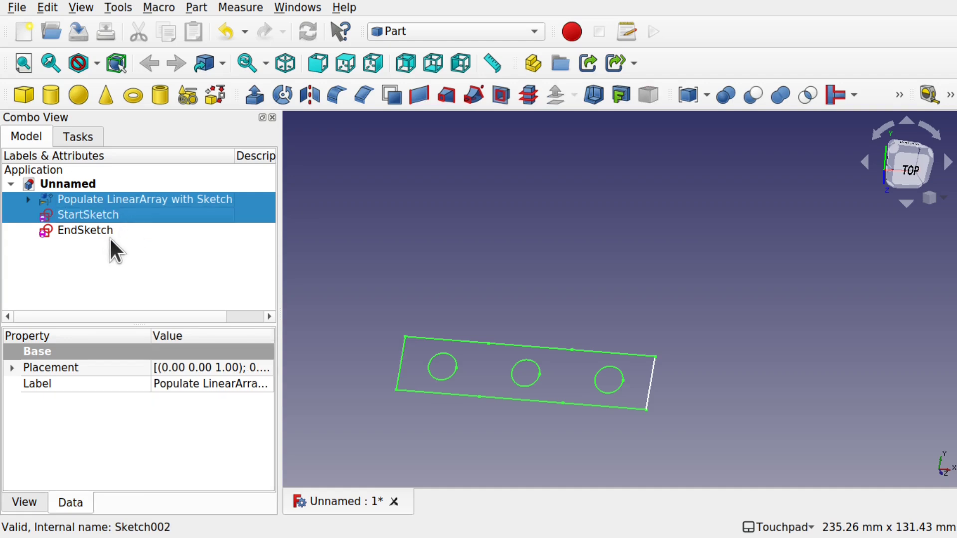
{"action": "left_click", "coordinate": [106, 234], "text": "ctrl"}
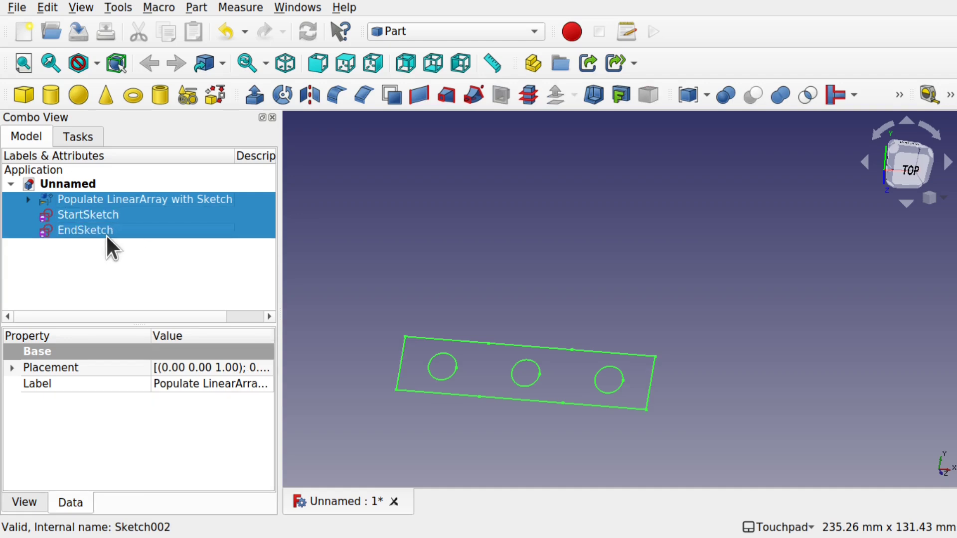
{"action": "left_click", "coordinate": [197, 8]}
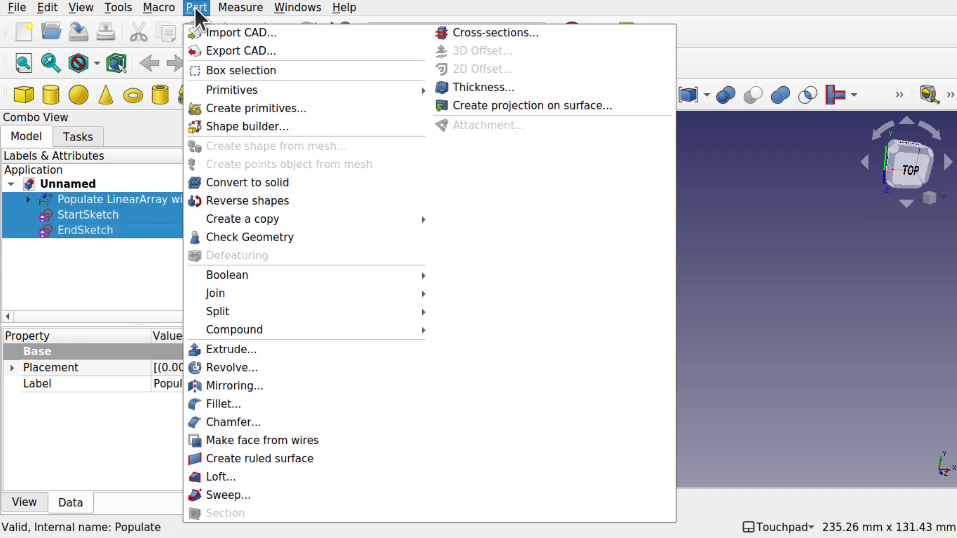
{"action": "mouse_move", "coordinate": [238, 295]}
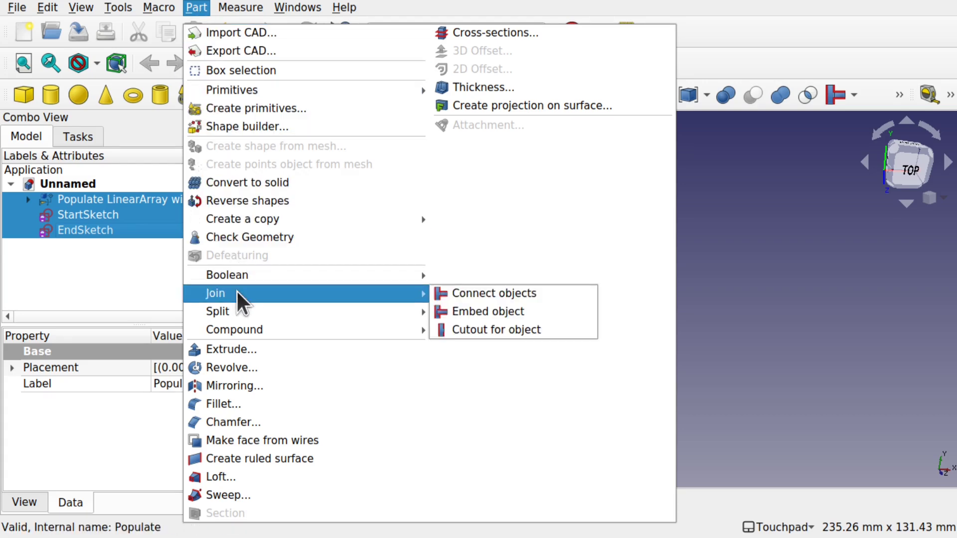
{"action": "left_click", "coordinate": [474, 292]}
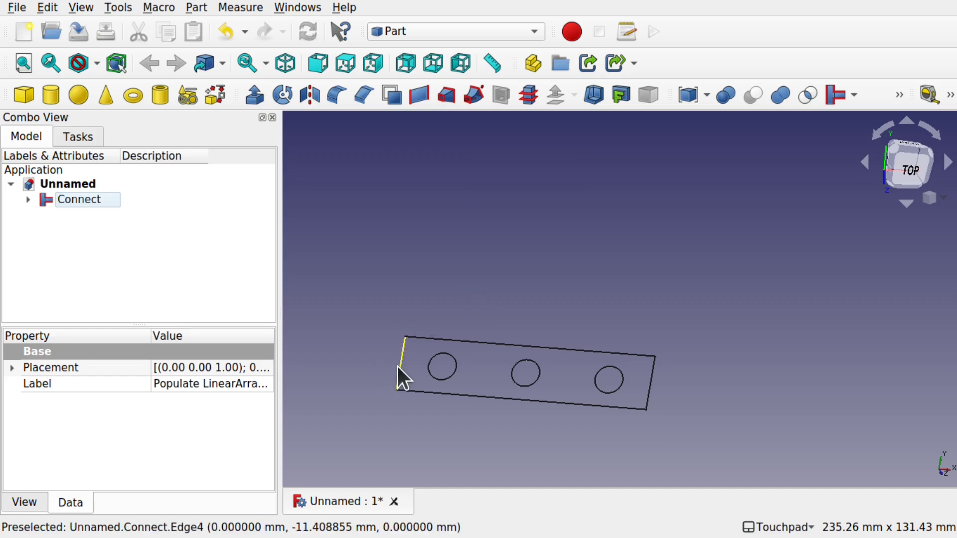
{"action": "left_click", "coordinate": [536, 427]}
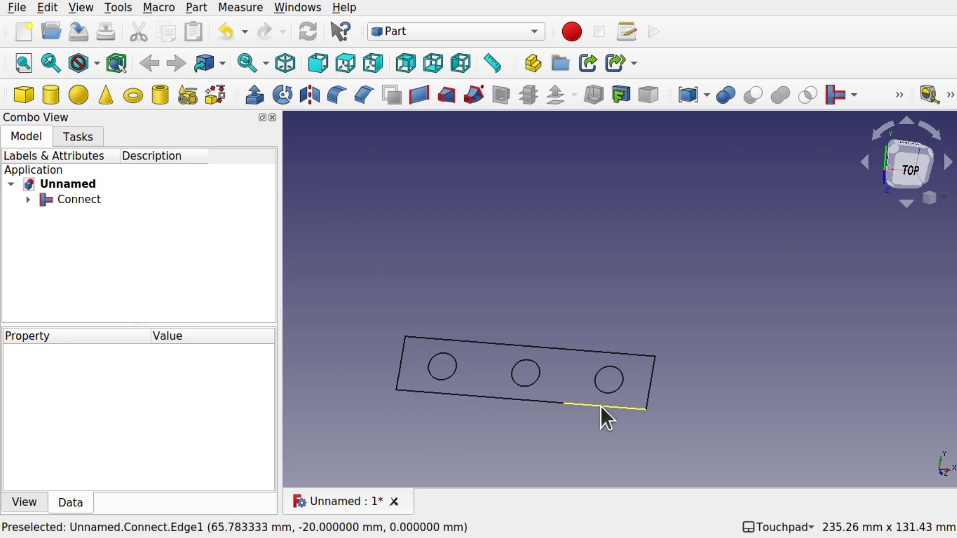
Extrude the Connect profile 10 mm along its normal.
{"action": "left_click", "coordinate": [69, 201]}
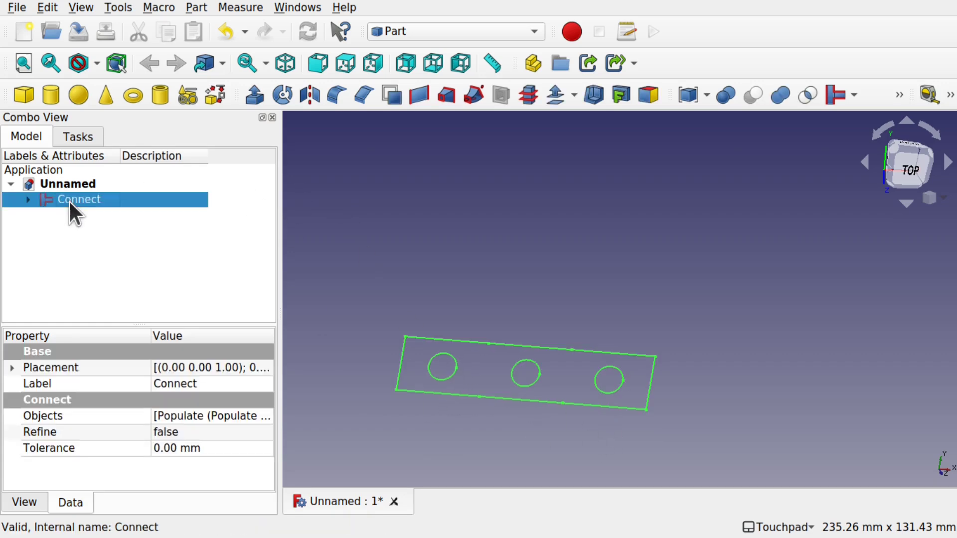
{"action": "left_click", "coordinate": [249, 98]}
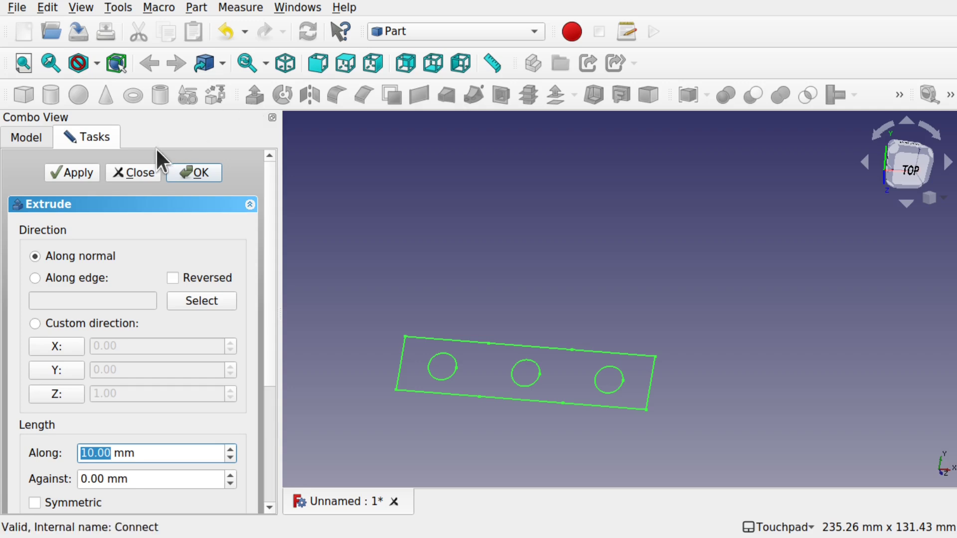
{"action": "left_click", "coordinate": [204, 172]}
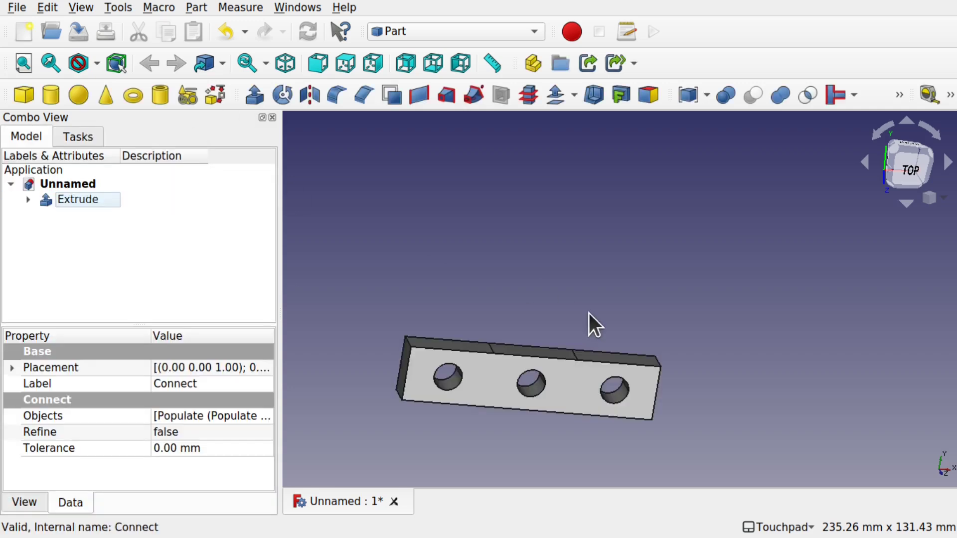
{"action": "left_click_drag", "start_coordinate": [570, 322], "coordinate": [635, 208], "text": "alt"}
Expand Extrude down to RepeatLinearArray in the model tree and set its Count to 5.
{"action": "left_click", "coordinate": [28, 200]}
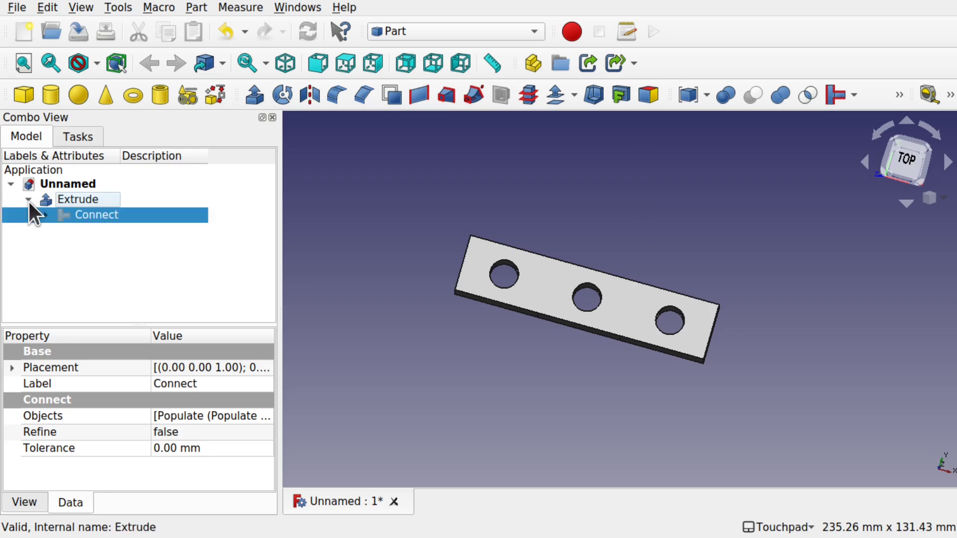
{"action": "left_click", "coordinate": [46, 215]}
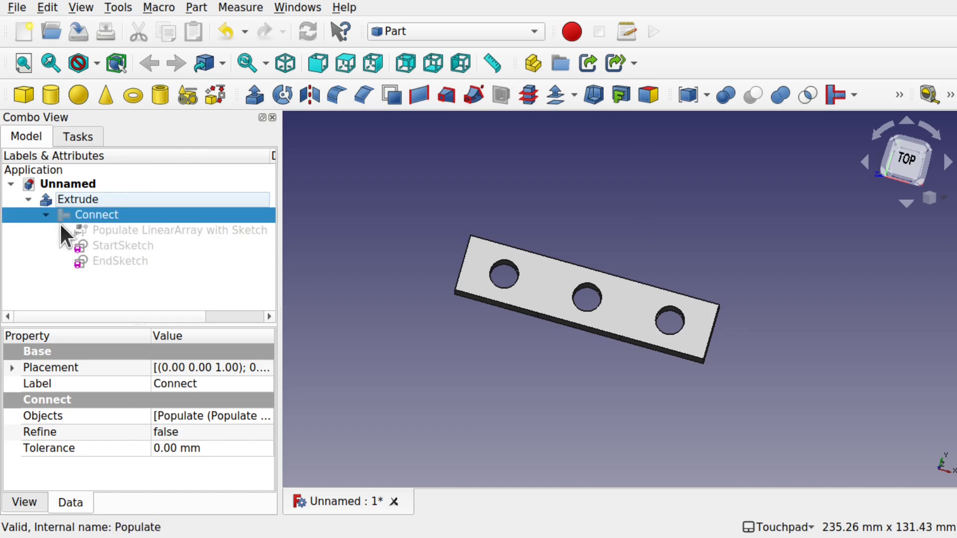
{"action": "left_click", "coordinate": [62, 228]}
{"action": "left_click", "coordinate": [163, 259]}
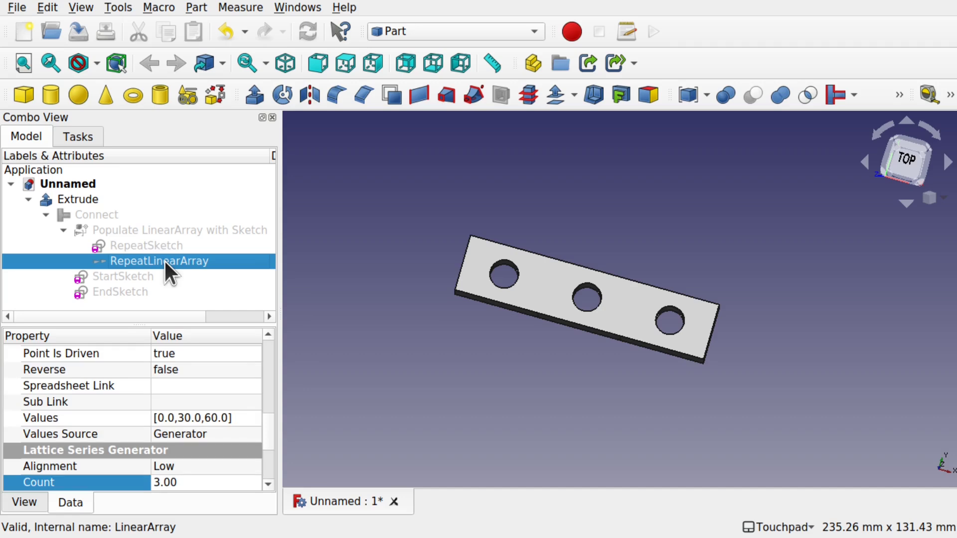
{"action": "left_click", "coordinate": [224, 477]}
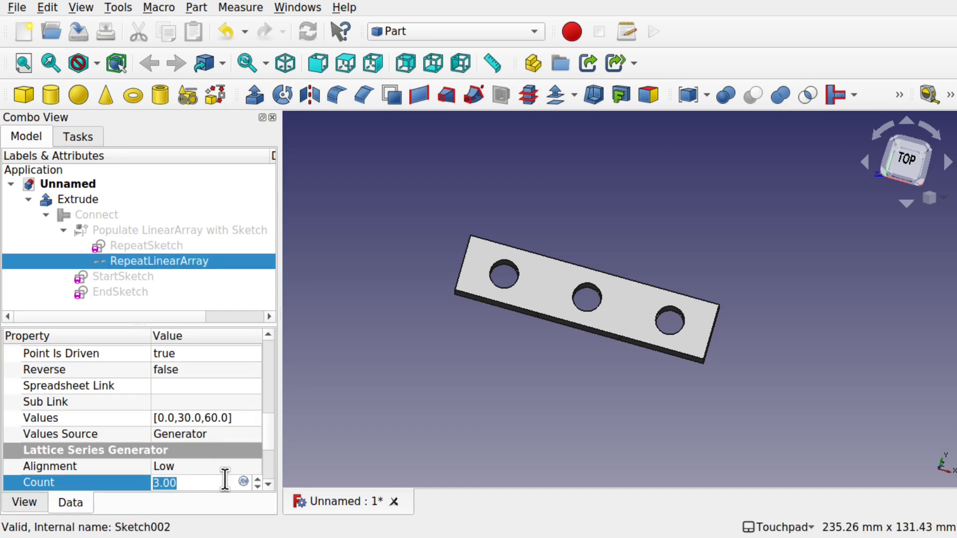
{"action": "key", "text": "Up"}
{"action": "key", "text": "Up"}
{"action": "key", "text": "Return"}
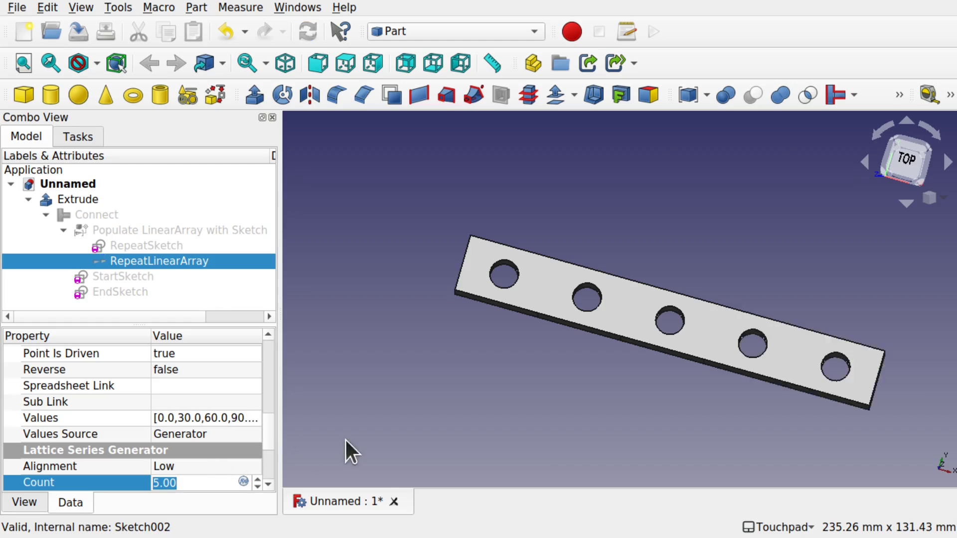
Lower the Count of RepeatLinearArray to 1, then set it to 17.
{"action": "key", "text": "Down"}
{"action": "key", "text": "Down"}
{"action": "key", "text": "Down"}
{"action": "key", "text": "Down"}
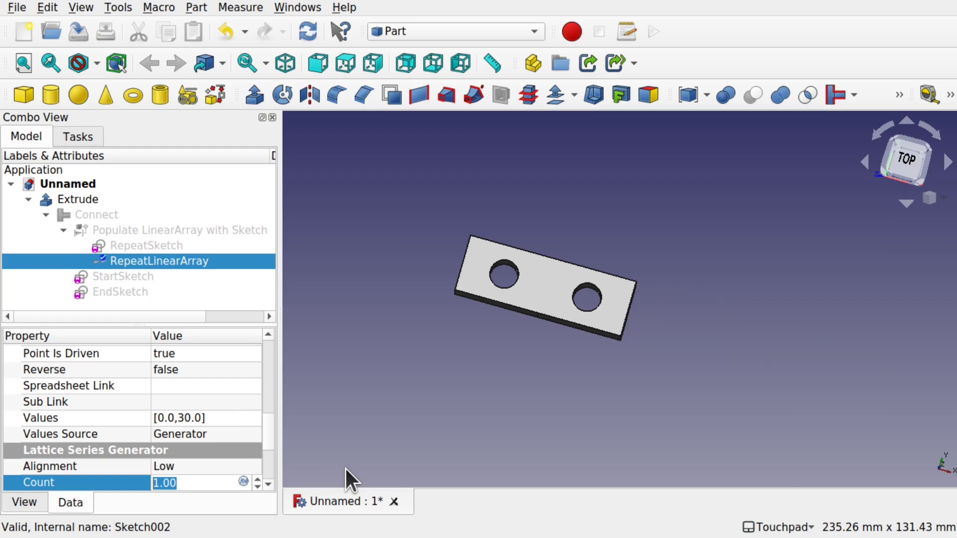
{"action": "type", "text": "17"}
{"action": "key", "text": "Return"}
Reduce the Count of RepeatLinearArray one at a time to 3, then raise it to 4.
{"action": "key", "text": "Down"}
{"action": "key", "text": "Down"}
{"action": "key", "text": "Down"}
{"action": "key", "text": "Down"}
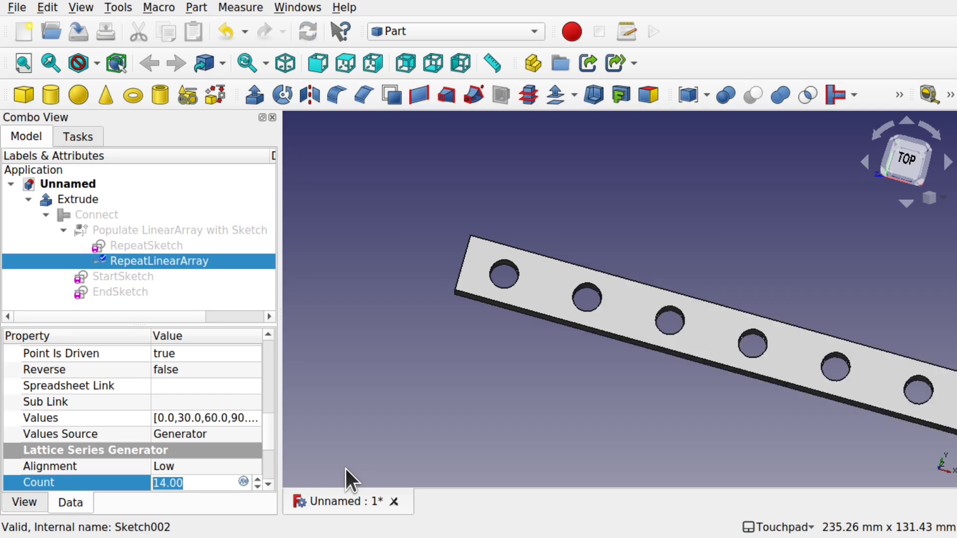
{"action": "key", "text": "Down"}
{"action": "key", "text": "Down"}
{"action": "key", "text": "Down"}
{"action": "key", "text": "Down"}
{"action": "key", "text": "Down"}
{"action": "key", "text": "Down"}
{"action": "key", "text": "Down"}
{"action": "key", "text": "Down"}
{"action": "key", "text": "Down"}
{"action": "key", "text": "Down"}
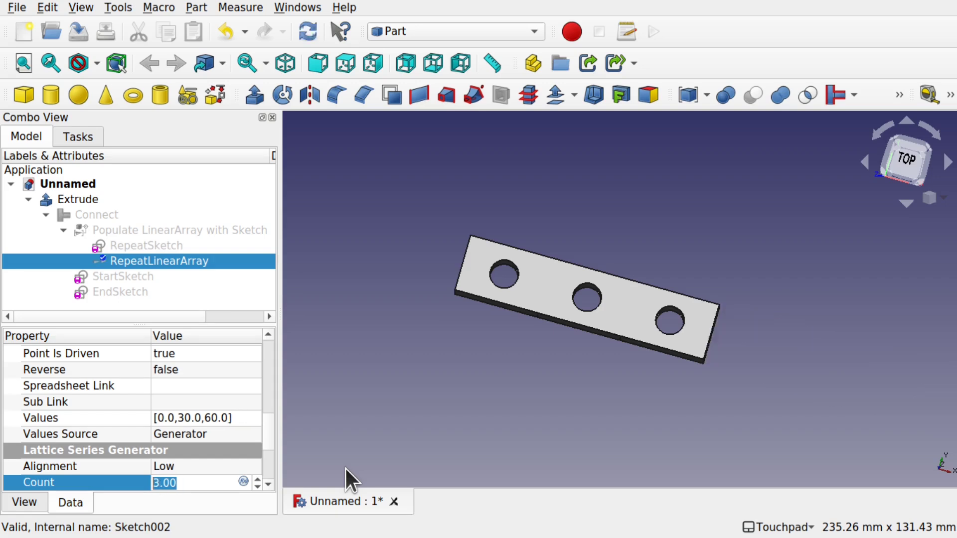
{"action": "key", "text": "Up"}
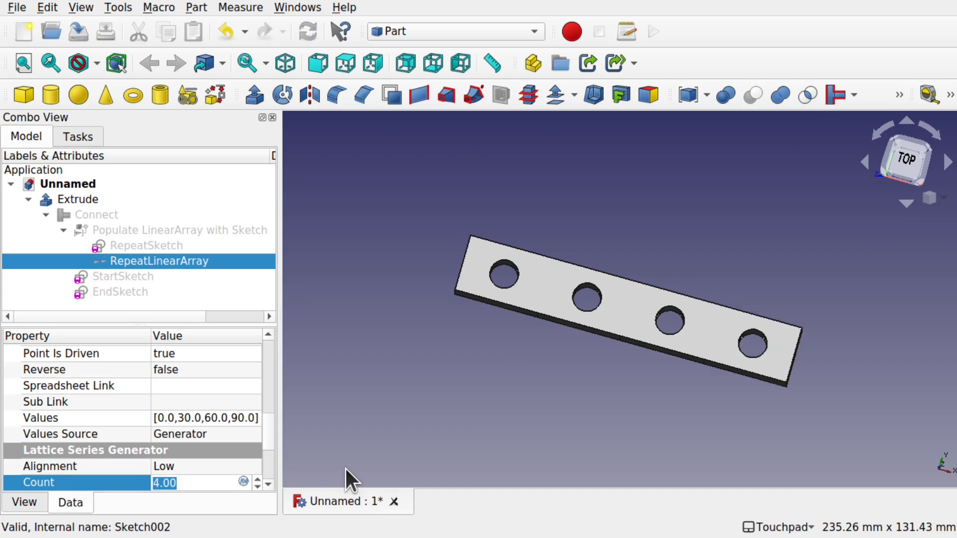
{"action": "left_click_drag", "start_coordinate": [608, 320], "coordinate": [690, 241], "text": "alt"}
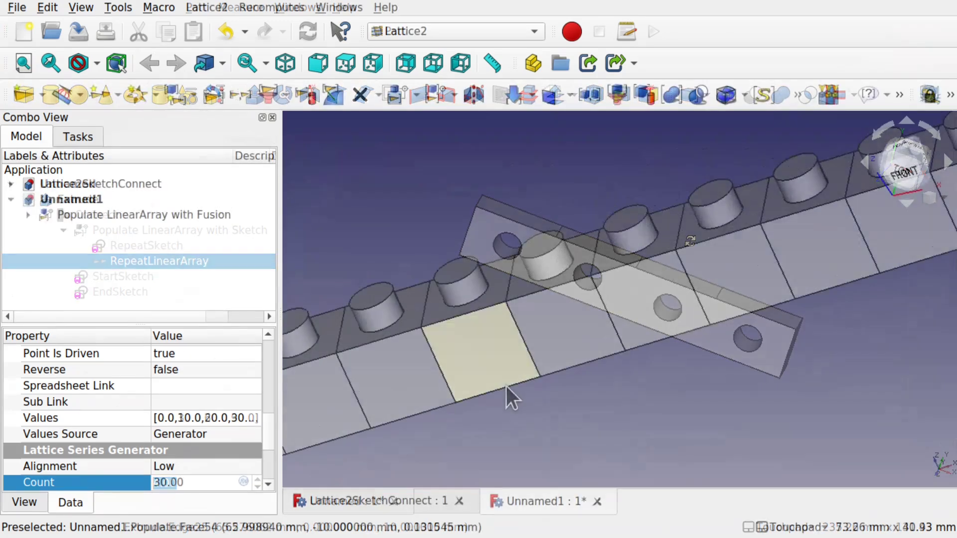
Set the linear array's Count to 10 for the row of studded blocks in the Unnamed1 document.
{"action": "scroll", "coordinate": [506, 386], "scroll_direction": "down", "scroll_amount": 8}
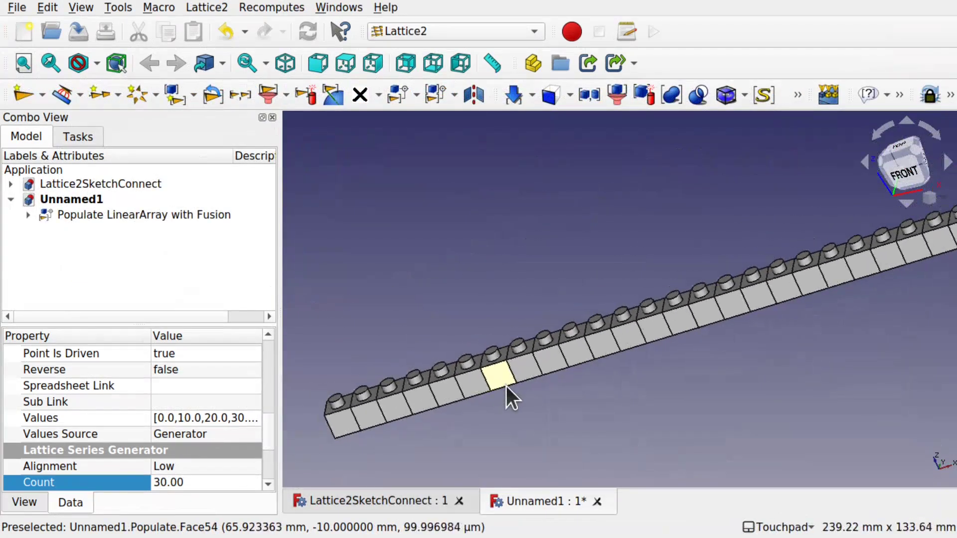
{"action": "scroll", "coordinate": [506, 385], "scroll_direction": "down", "scroll_amount": 1}
{"action": "middle_click_drag", "start_coordinate": [506, 386], "coordinate": [489, 335]}
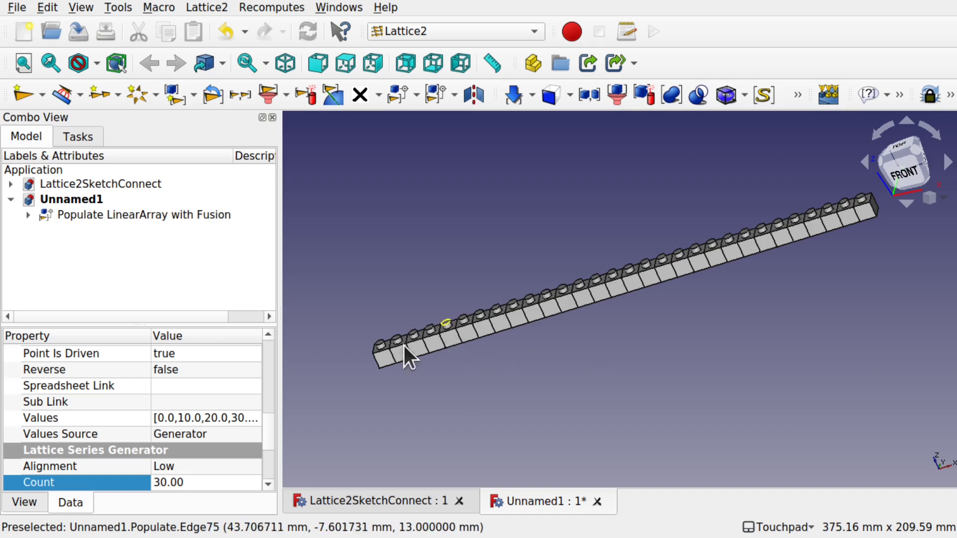
{"action": "left_click", "coordinate": [221, 482]}
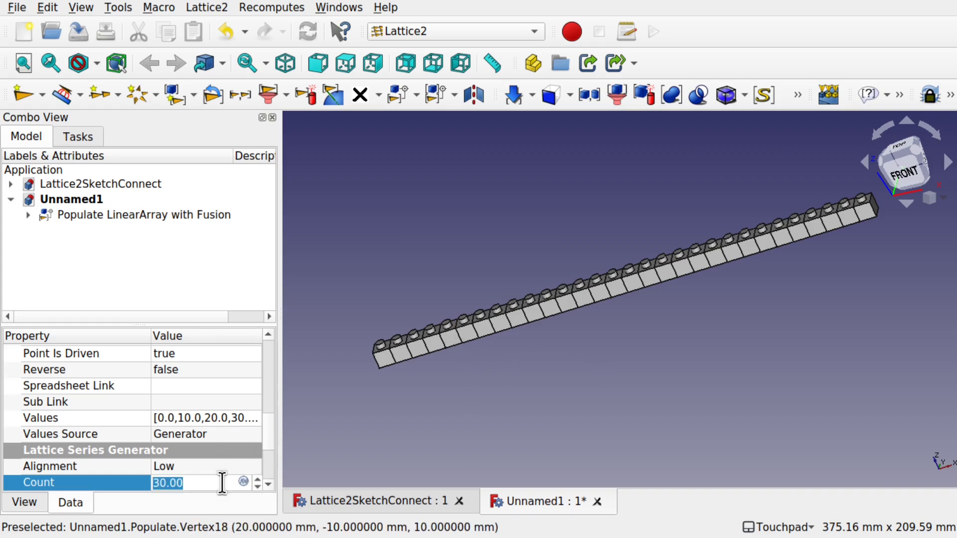
{"action": "type", "text": "10"}
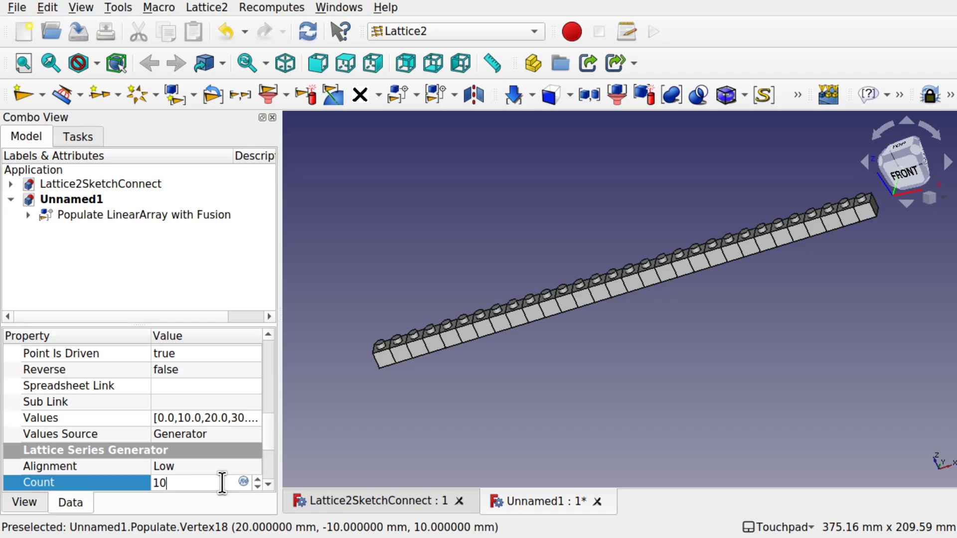
{"action": "key", "text": "Return"}
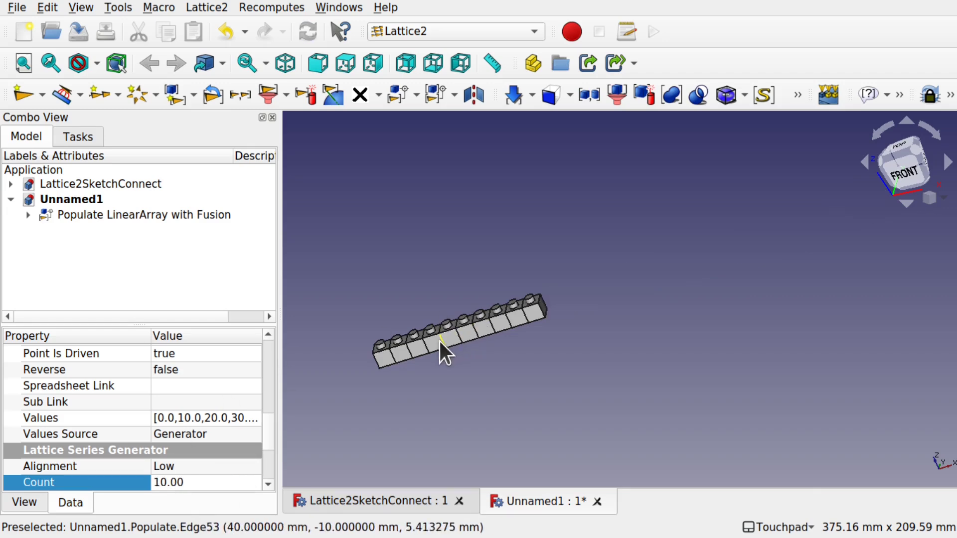
Reduce the Count of the studded block array to 1 and clear the selection.
{"action": "scroll", "coordinate": [439, 341], "scroll_direction": "up", "scroll_amount": 2}
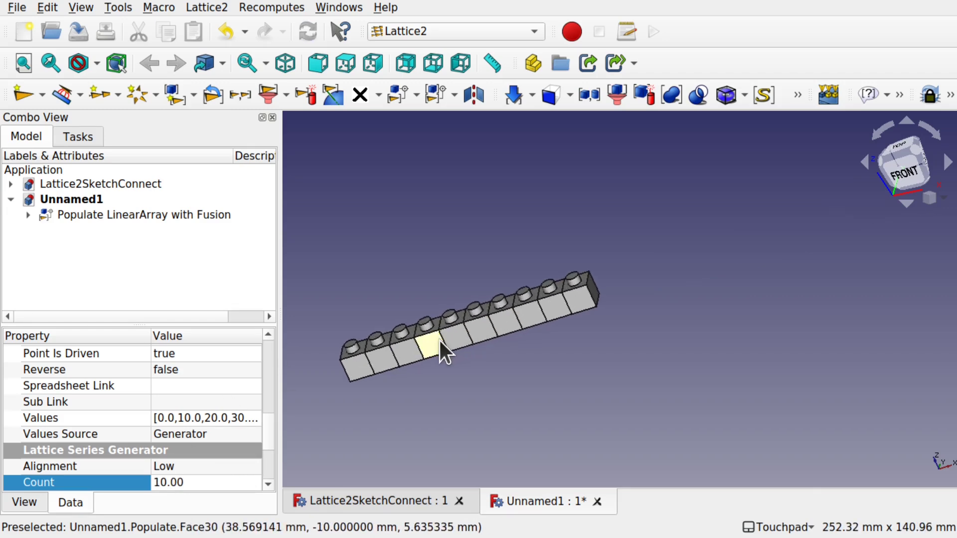
{"action": "left_click", "coordinate": [205, 483]}
{"action": "type", "text": "1"}
{"action": "key", "text": "Return"}
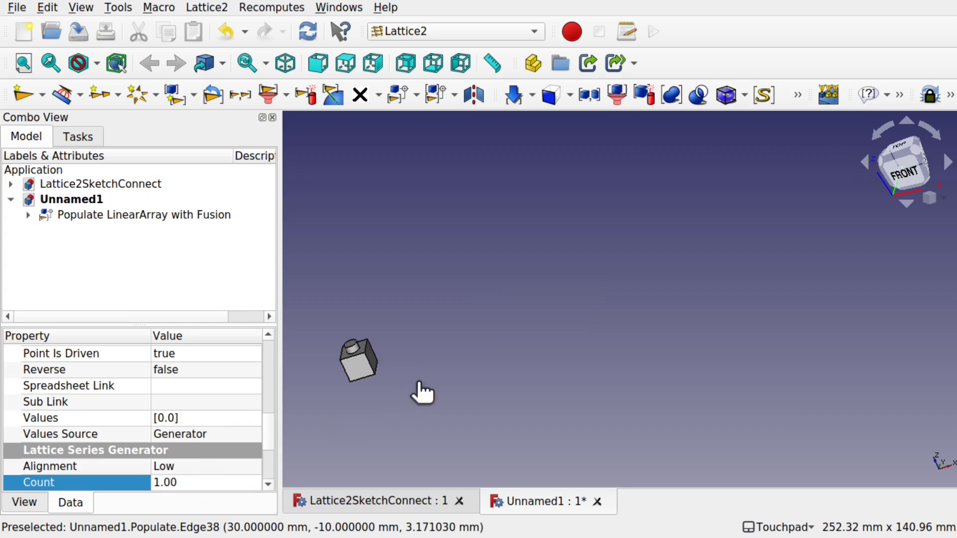
{"action": "left_click", "coordinate": [418, 389]}
{"action": "scroll", "coordinate": [334, 378], "scroll_direction": "up", "scroll_amount": 7}
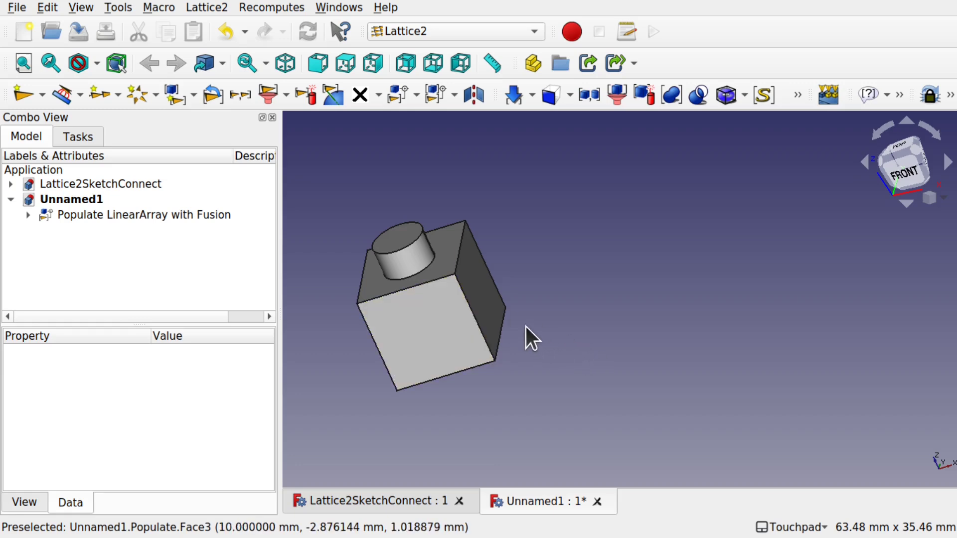
Expand Populate LinearArray with Fusion and examine the properties of Fusion, Extrude, Extrude001 and LinearArray, including the series generator settings.
{"action": "left_click", "coordinate": [29, 215]}
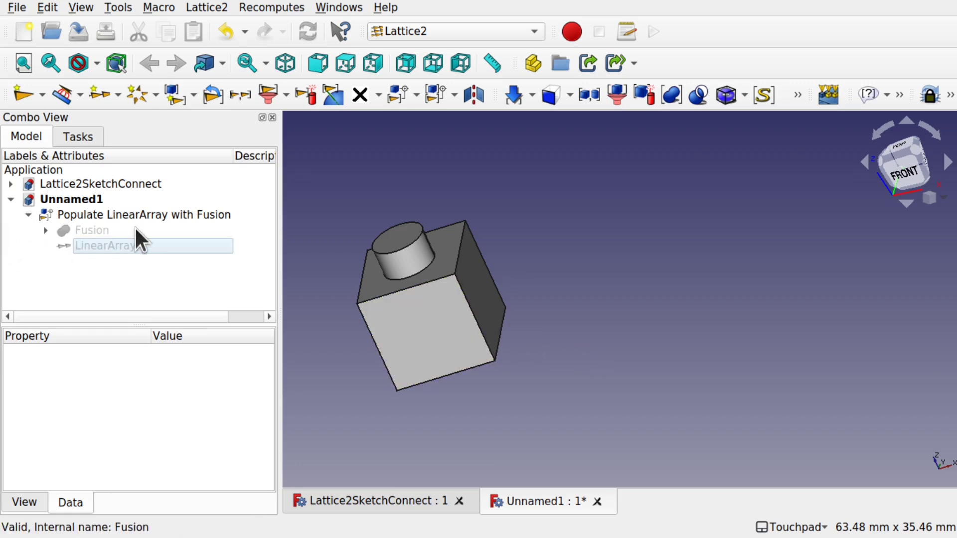
{"action": "left_click", "coordinate": [100, 230]}
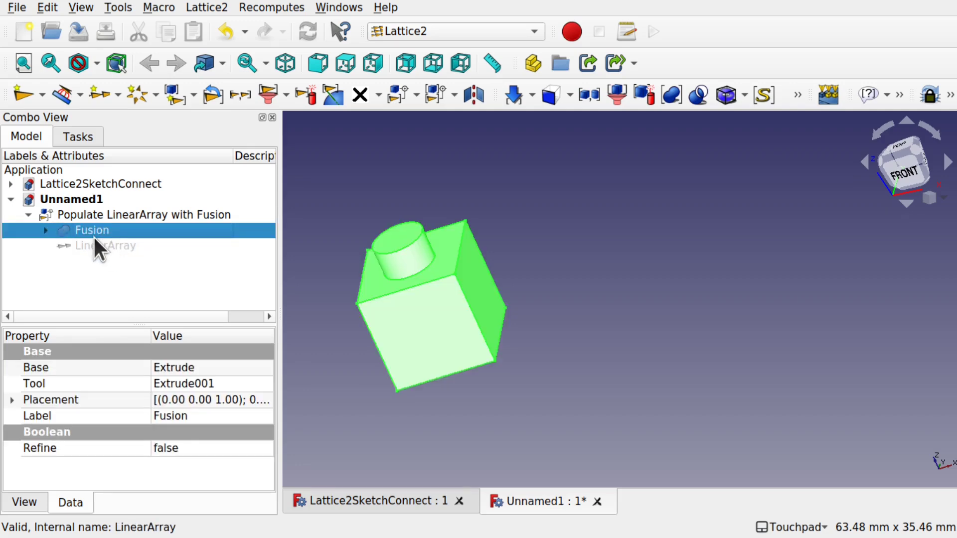
{"action": "left_click", "coordinate": [47, 231]}
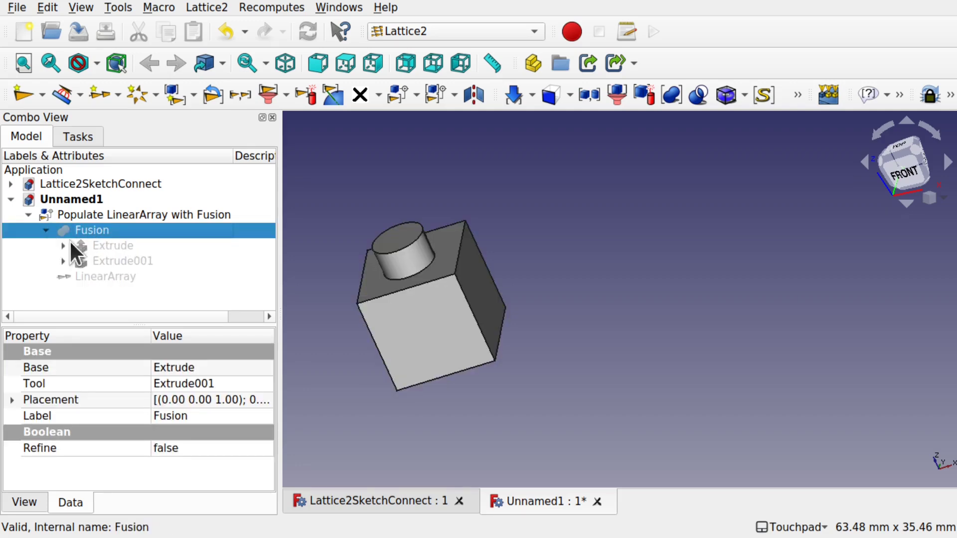
{"action": "left_click", "coordinate": [104, 249]}
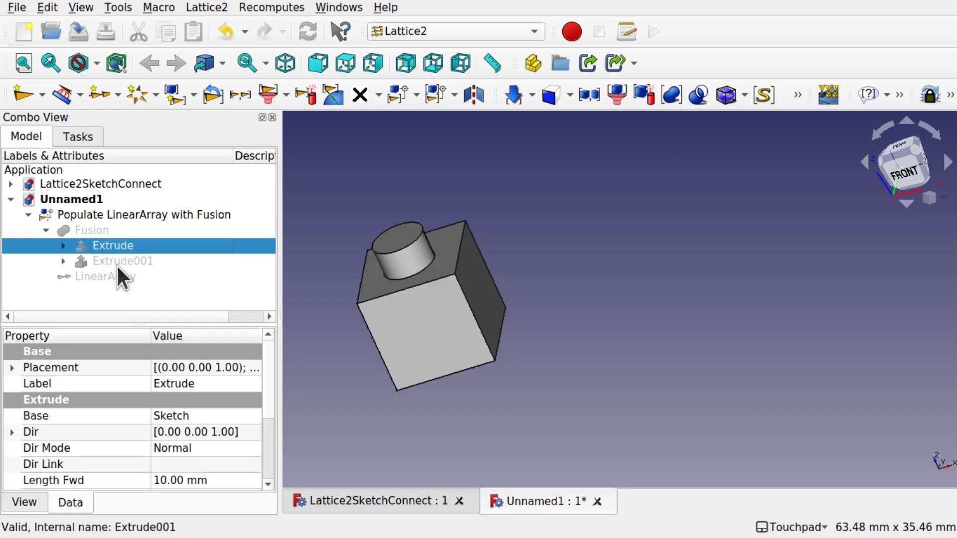
{"action": "left_click", "coordinate": [112, 262]}
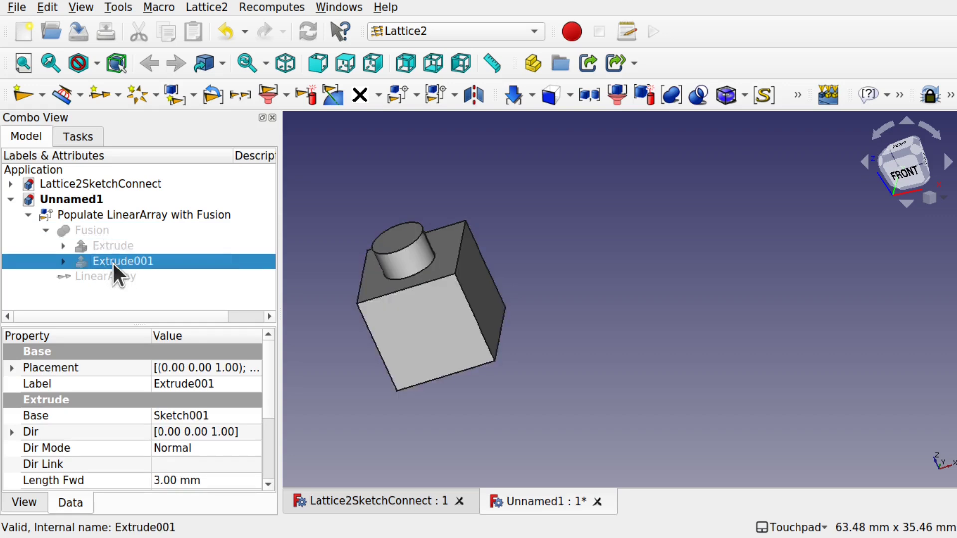
{"action": "left_click", "coordinate": [109, 274]}
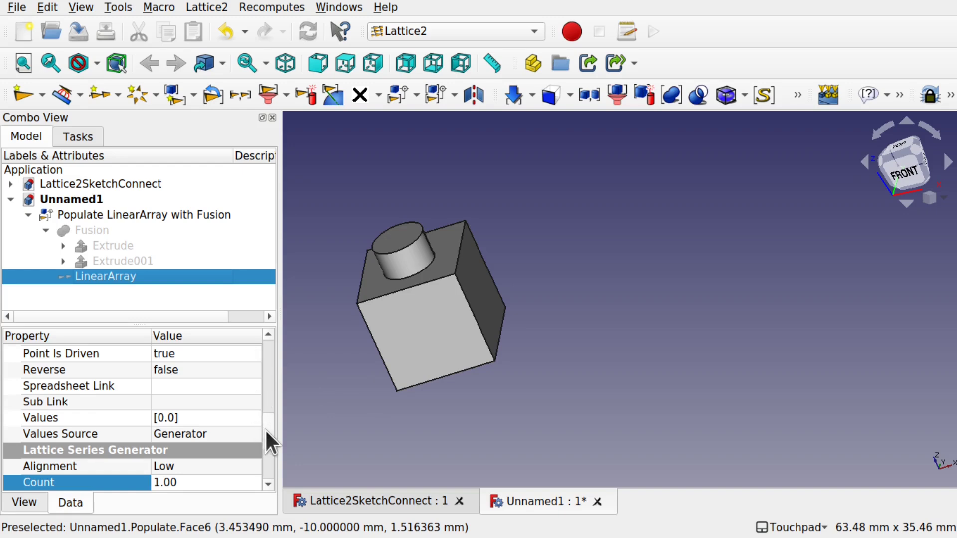
{"action": "scroll", "coordinate": [270, 428], "scroll_direction": "down", "scroll_amount": 3}
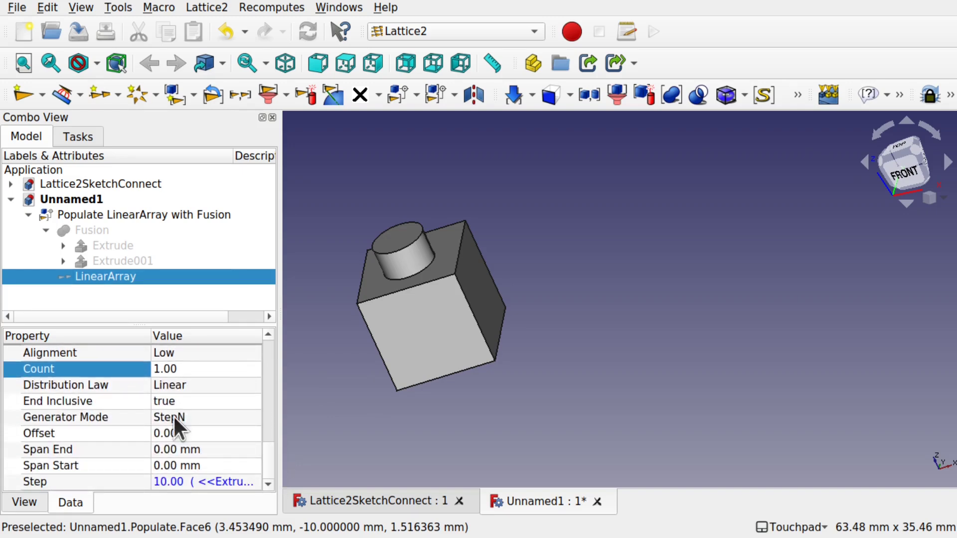
Examine the formula behind the LinearArray's Step property, leaving it as it is.
{"action": "left_click", "coordinate": [254, 482]}
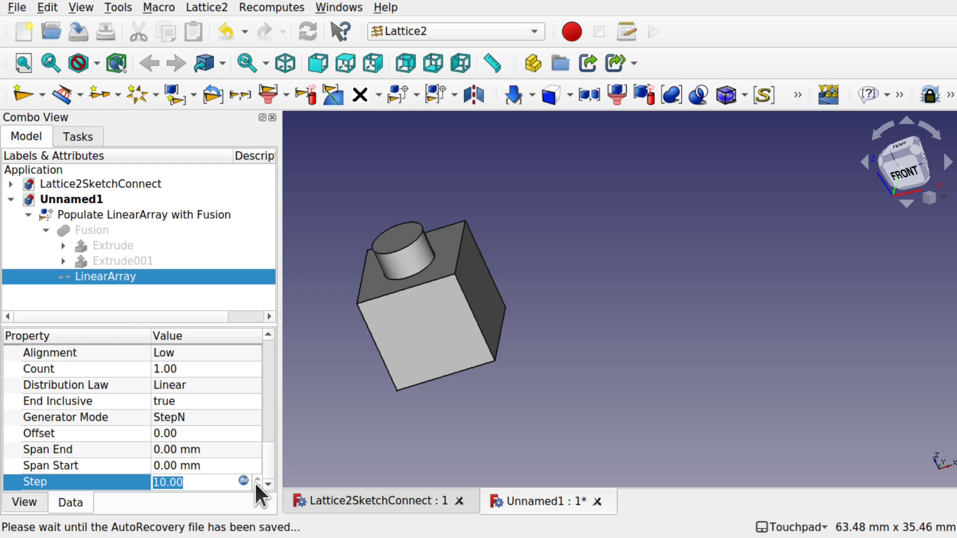
{"action": "left_click", "coordinate": [245, 480]}
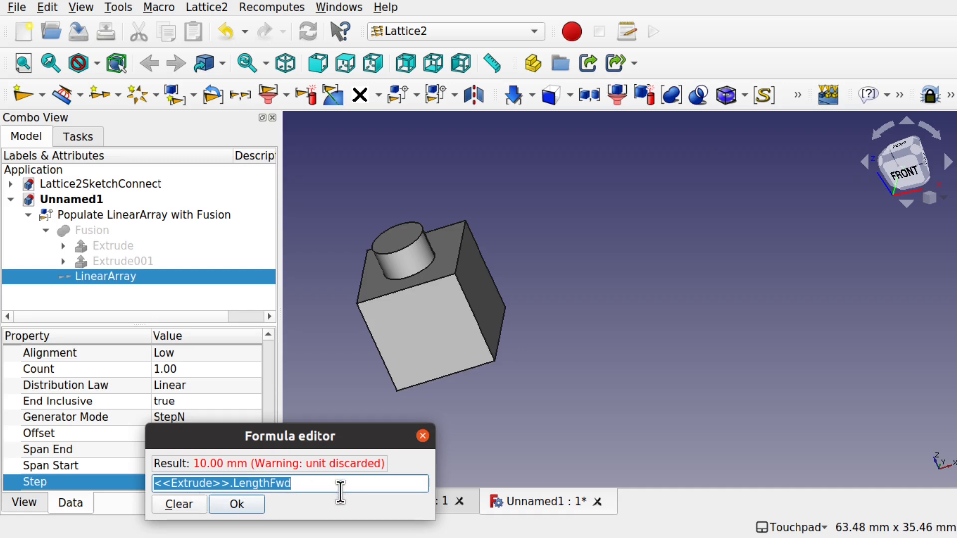
{"action": "left_click", "coordinate": [425, 439]}
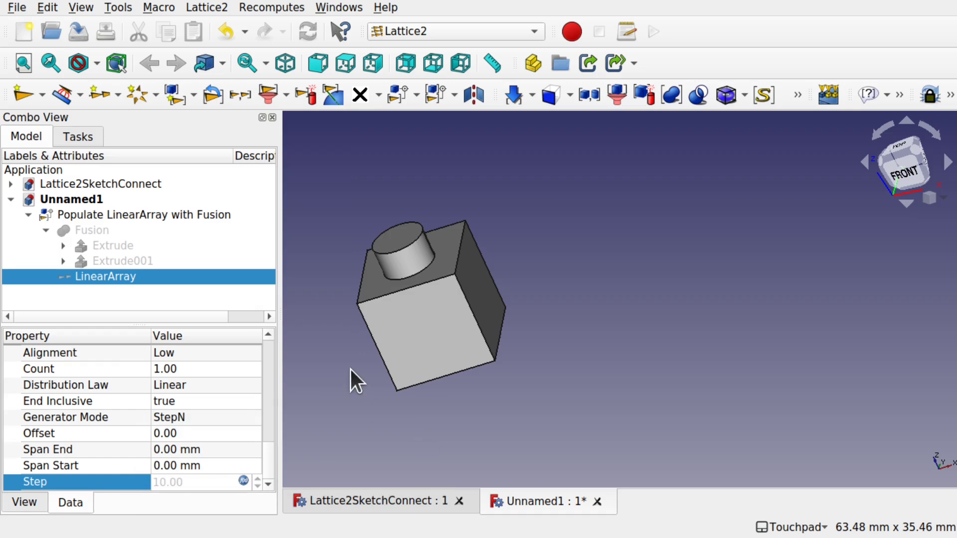
{"action": "left_click", "coordinate": [350, 387]}
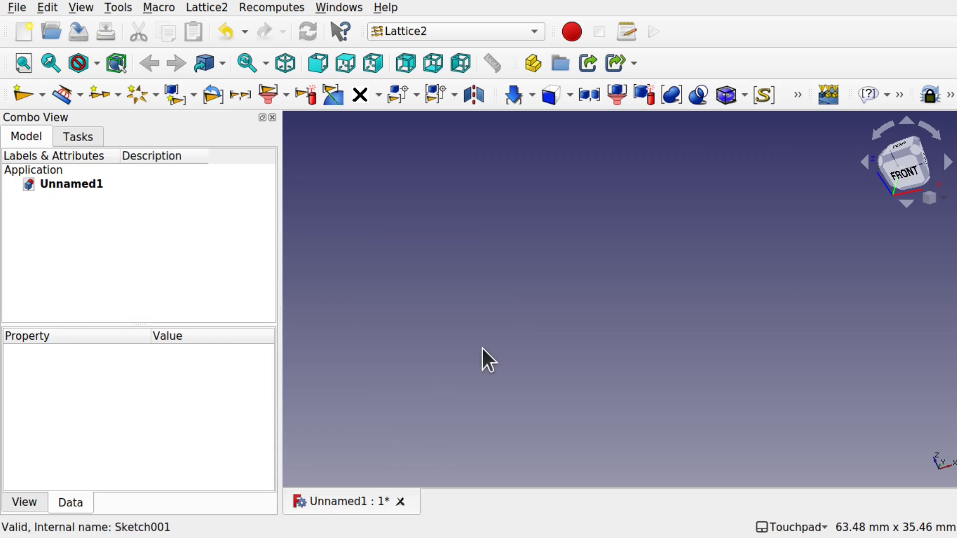
Switch to the Part Design workbench, create a body and start a sketch on the XY plane.
{"action": "left_click", "coordinate": [453, 31]}
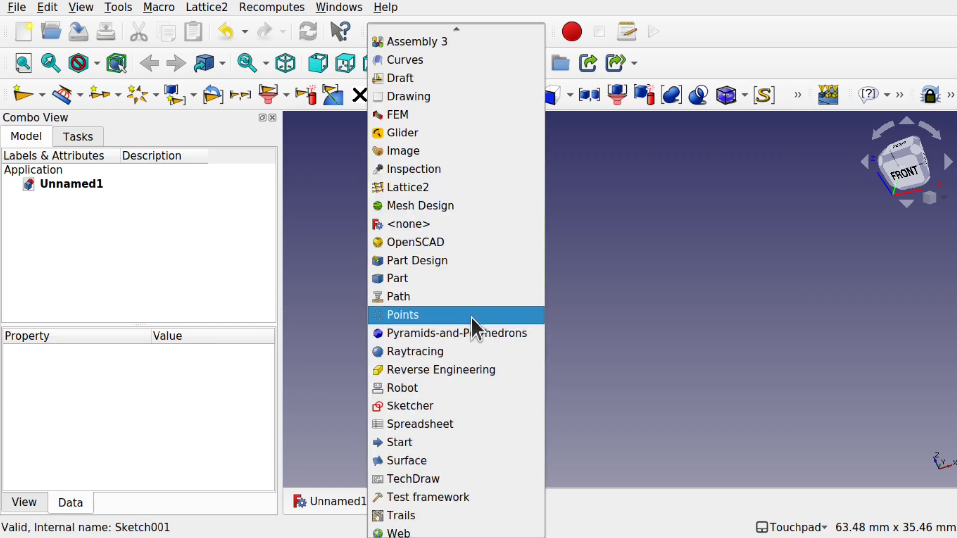
{"action": "left_click", "coordinate": [450, 266]}
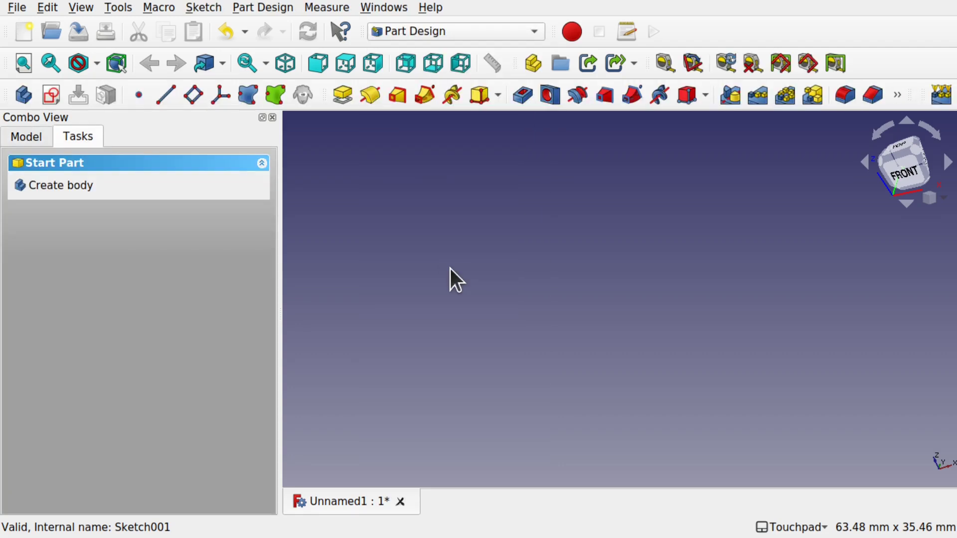
{"action": "left_click", "coordinate": [76, 188]}
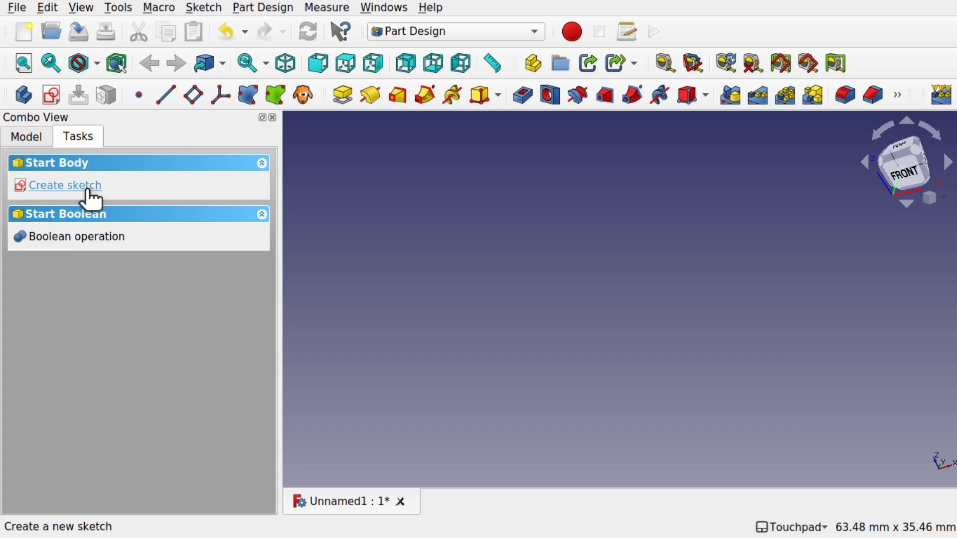
{"action": "left_click", "coordinate": [87, 190]}
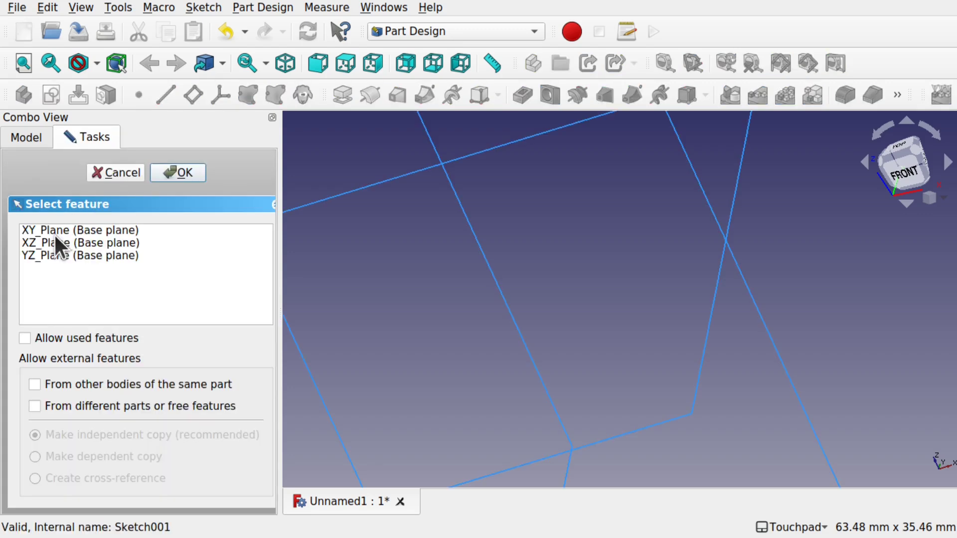
{"action": "left_click", "coordinate": [55, 233]}
{"action": "left_click", "coordinate": [179, 173]}
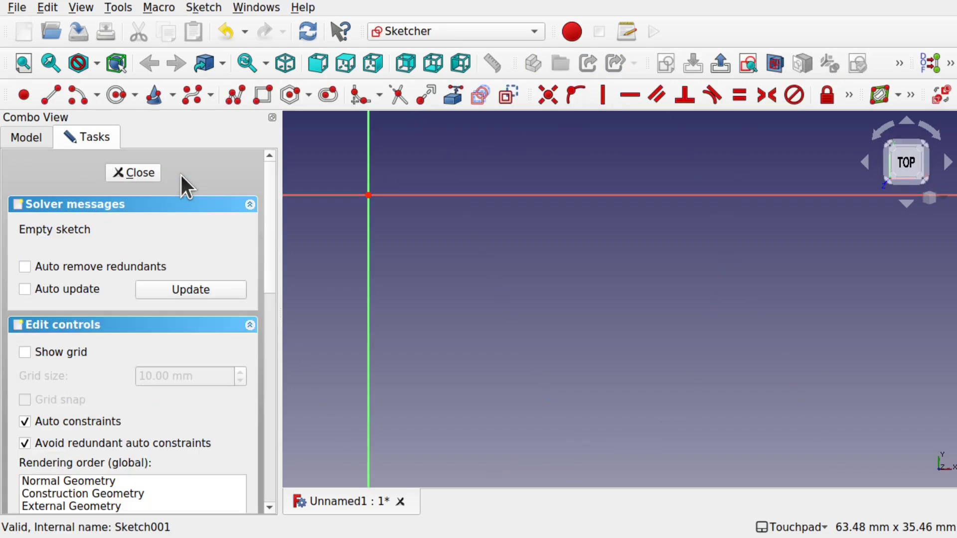
Draw a rectangle about 14 by 12 mm from the origin, below the horizontal axis, and constrain its adjacent sides equal.
{"action": "mouse_move", "coordinate": [431, 230]}
{"action": "middle_mouse_down", "text": "shift"}
{"action": "mouse_move", "coordinate": [517, 251]}
{"action": "mouse_move", "coordinate": [514, 276]}
{"action": "middle_mouse_up", "text": "shift"}
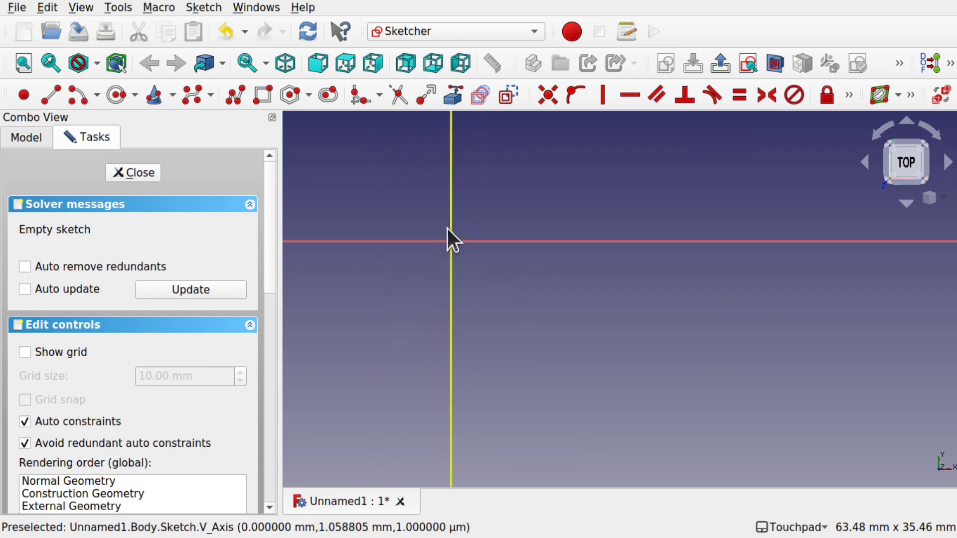
{"action": "left_click", "coordinate": [262, 96]}
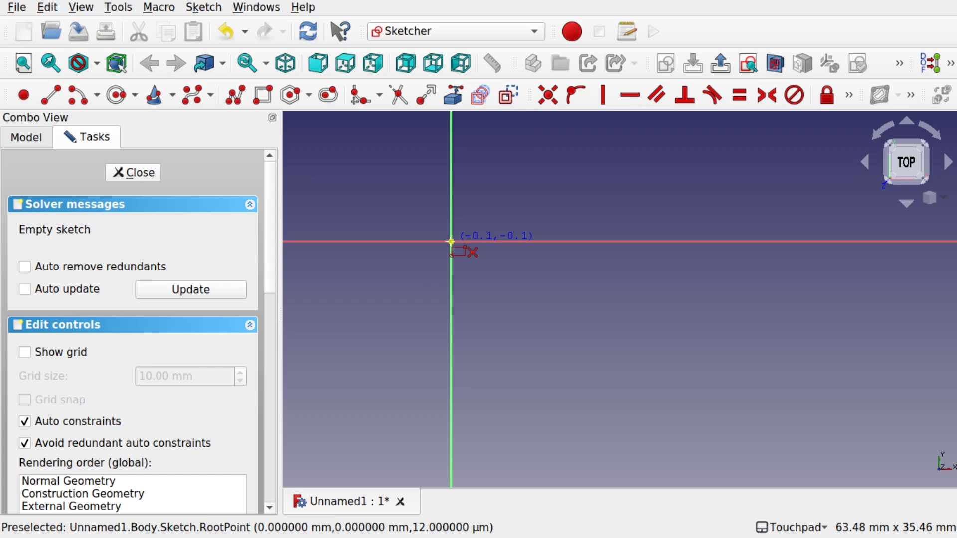
{"action": "left_click", "coordinate": [450, 241]}
{"action": "left_click", "coordinate": [605, 372]}
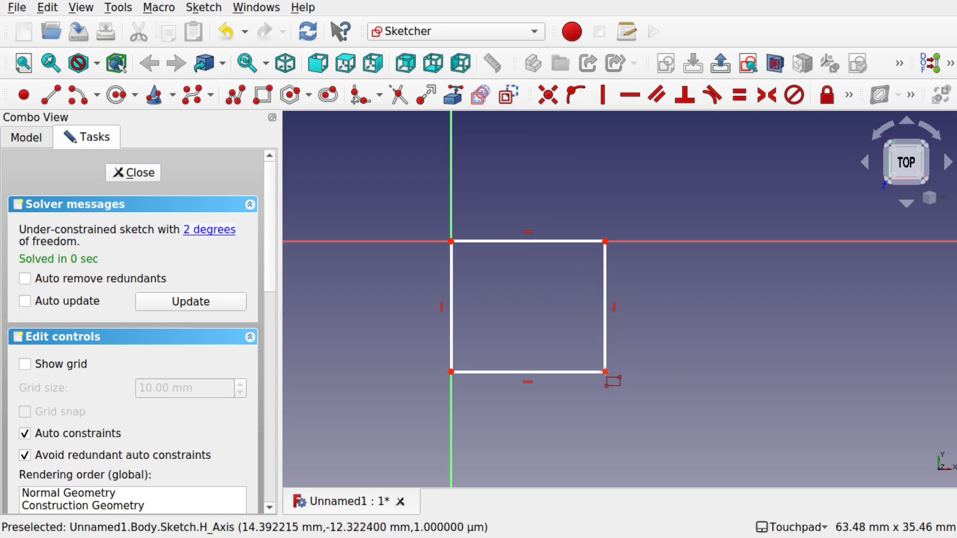
{"action": "left_click", "coordinate": [605, 283]}
{"action": "left_click", "coordinate": [549, 242], "text": "ctrl"}
{"action": "left_click", "coordinate": [741, 98]}
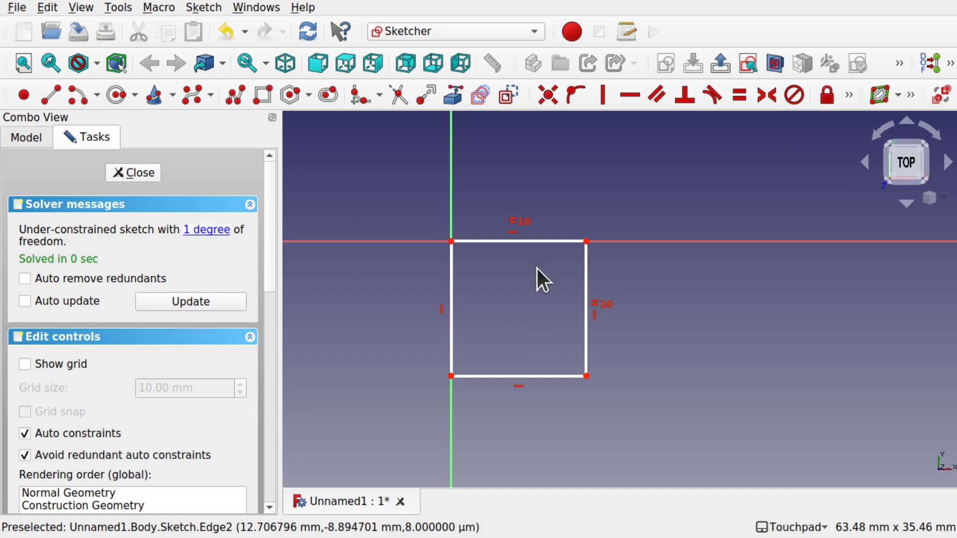
Constrain the square's upper edge to a horizontal length of 20 mm and close the sketch.
{"action": "left_click", "coordinate": [547, 241]}
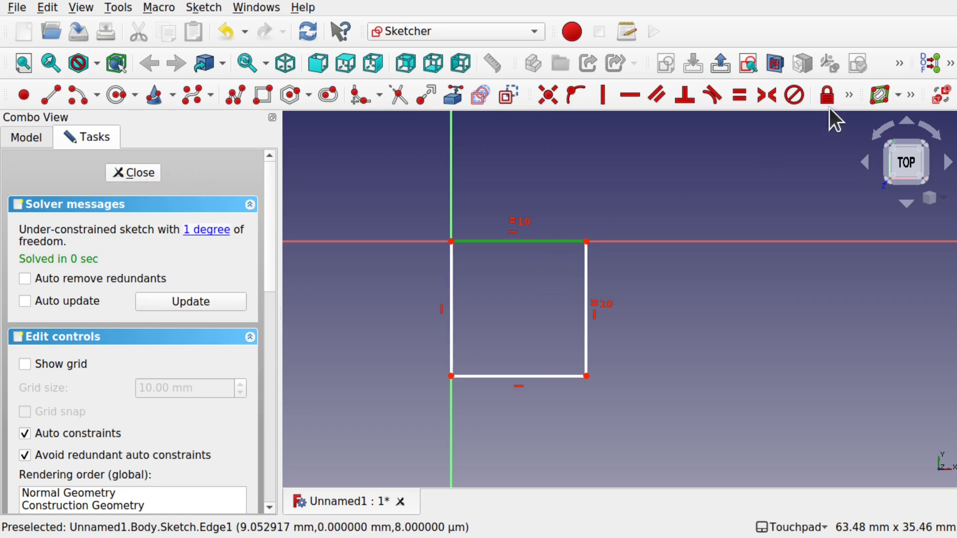
{"action": "left_click", "coordinate": [847, 97]}
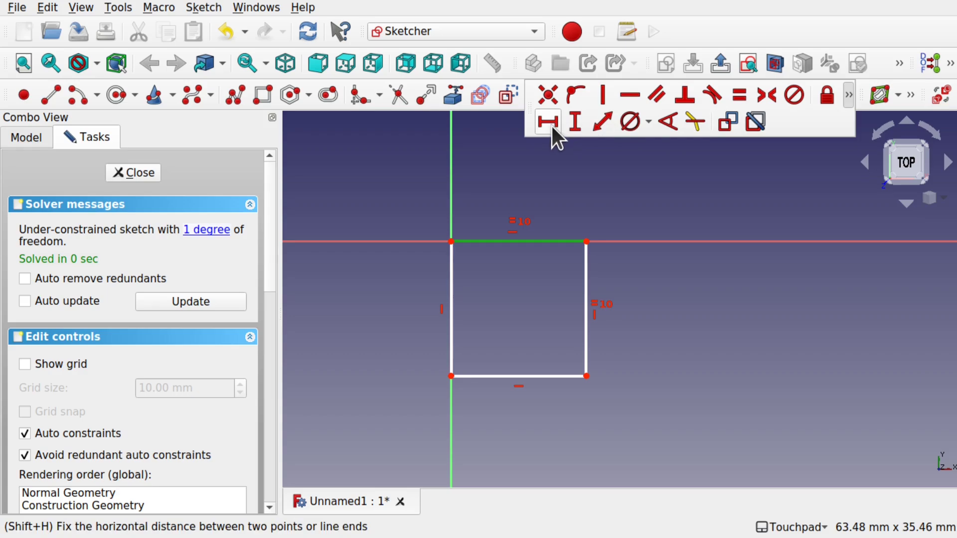
{"action": "left_click", "coordinate": [551, 125]}
{"action": "type", "text": "20"}
{"action": "key", "text": "Return"}
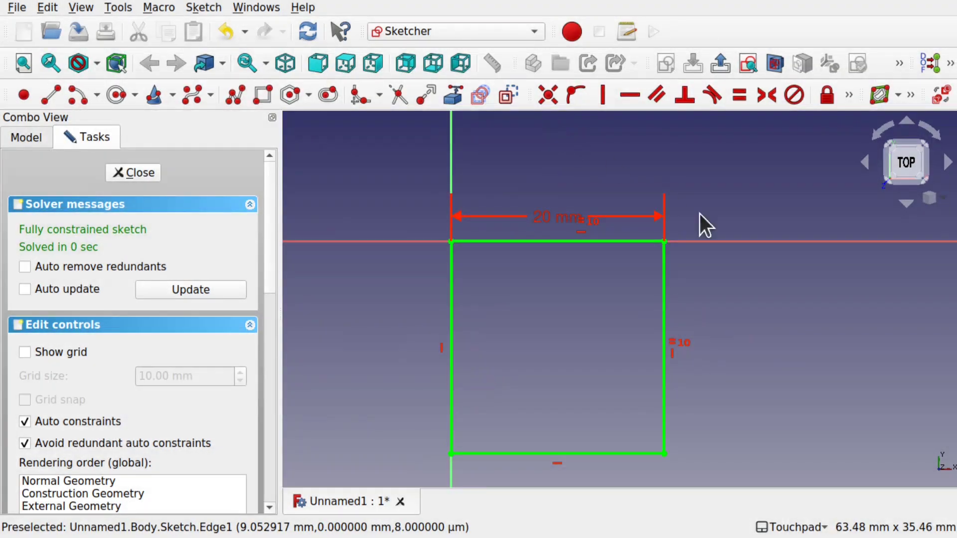
{"action": "scroll", "coordinate": [787, 328], "scroll_direction": "down", "scroll_amount": 2}
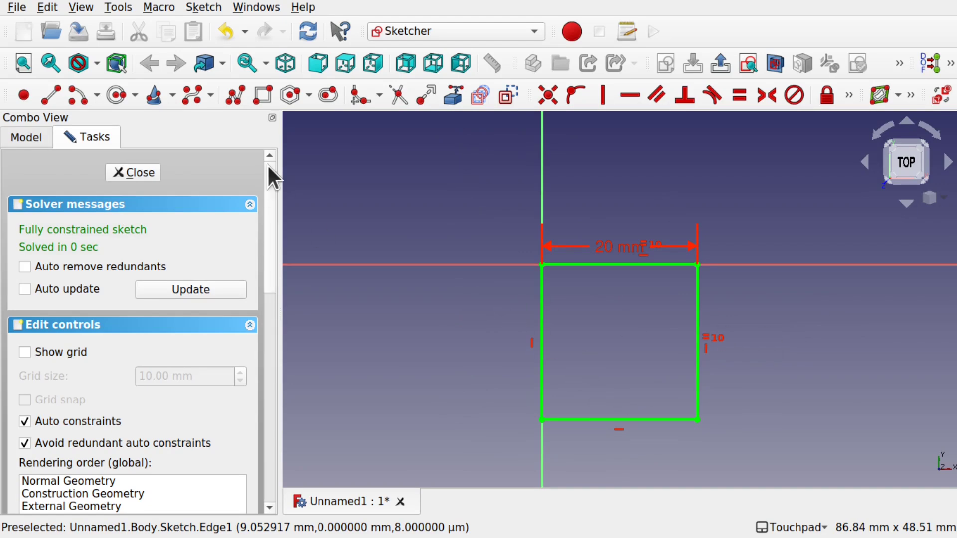
{"action": "left_click", "coordinate": [144, 173]}
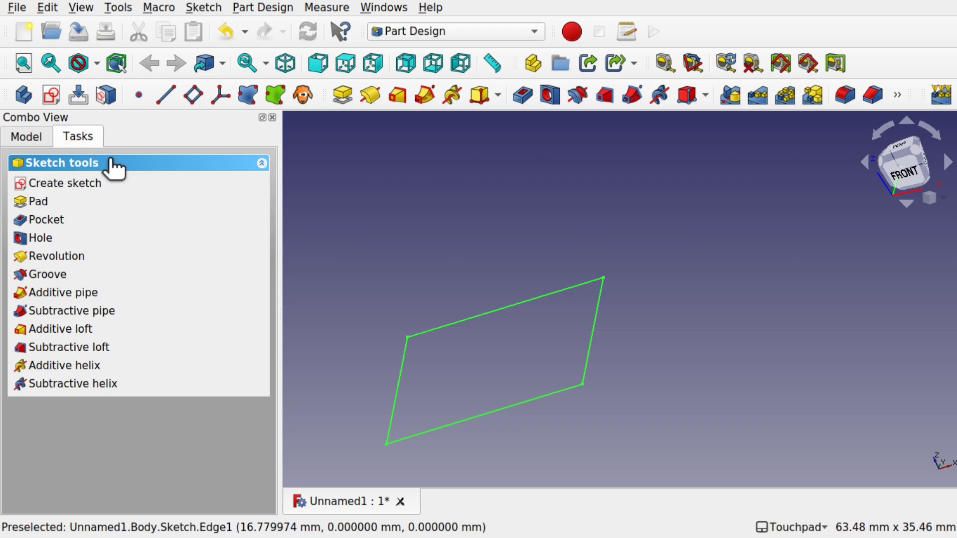
Pad the square sketch to a length of 20 mm.
{"action": "left_click", "coordinate": [25, 140]}
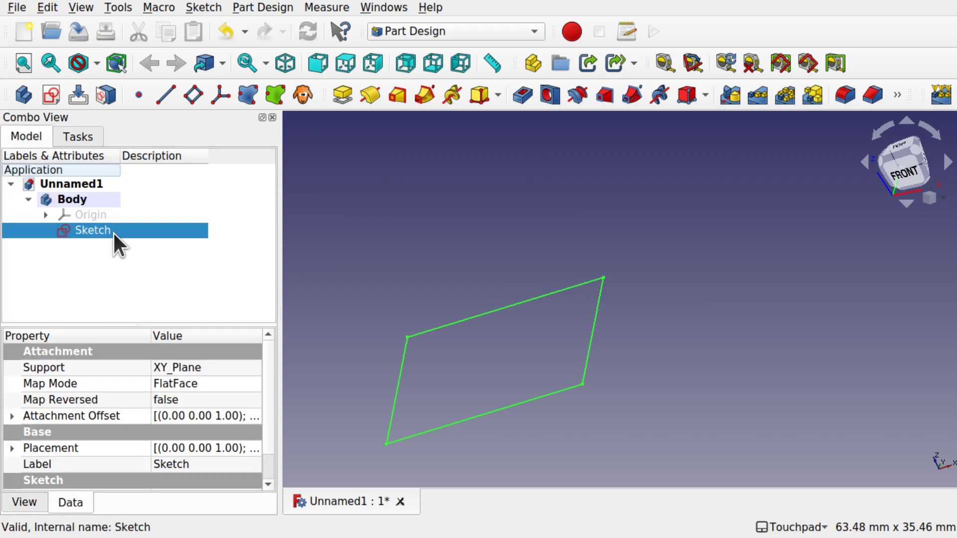
{"action": "left_click", "coordinate": [341, 95]}
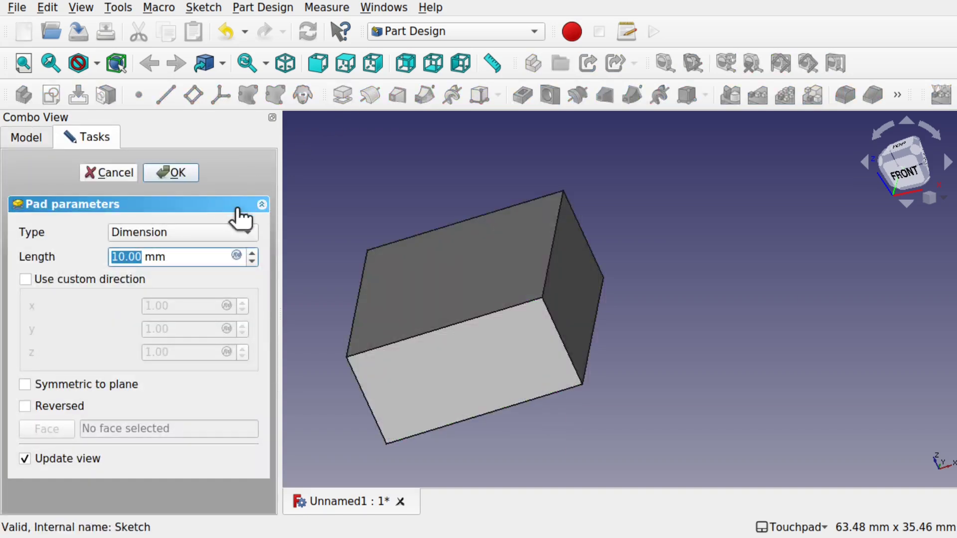
{"action": "type", "text": "20"}
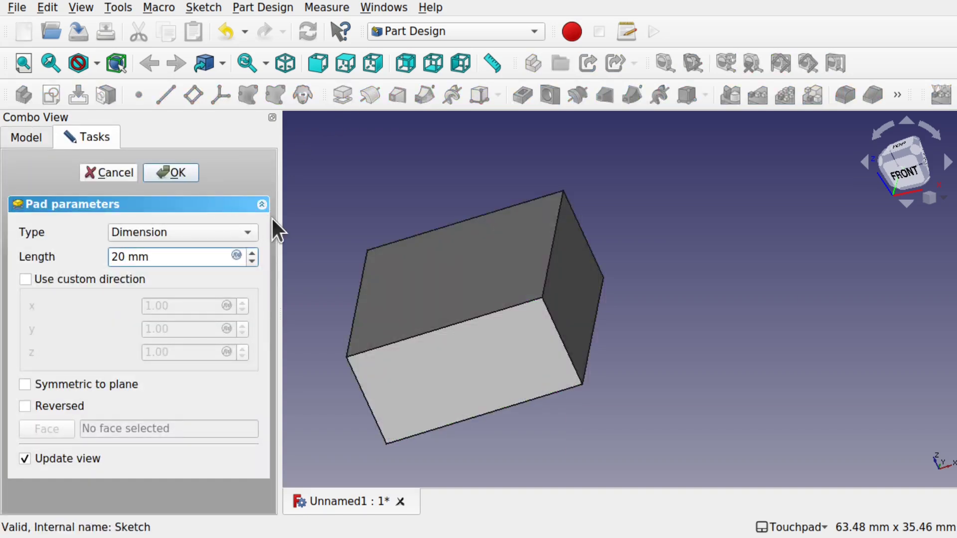
{"action": "key", "text": "Return"}
{"action": "scroll", "coordinate": [530, 321], "scroll_direction": "down", "scroll_amount": 5}
{"action": "scroll", "coordinate": [532, 324], "scroll_direction": "up", "scroll_amount": 3}
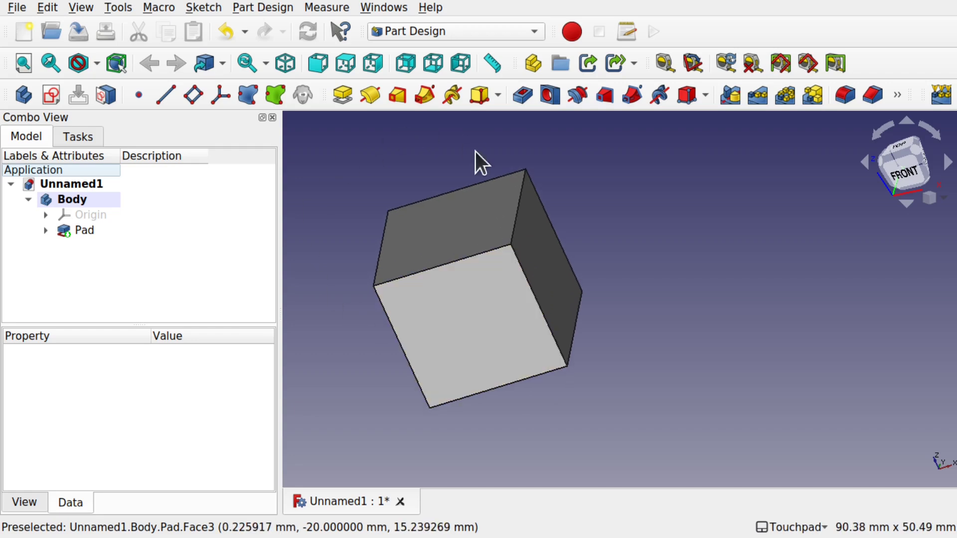
Start a new sketch on the upper face of the padded cube.
{"action": "left_click", "coordinate": [466, 234]}
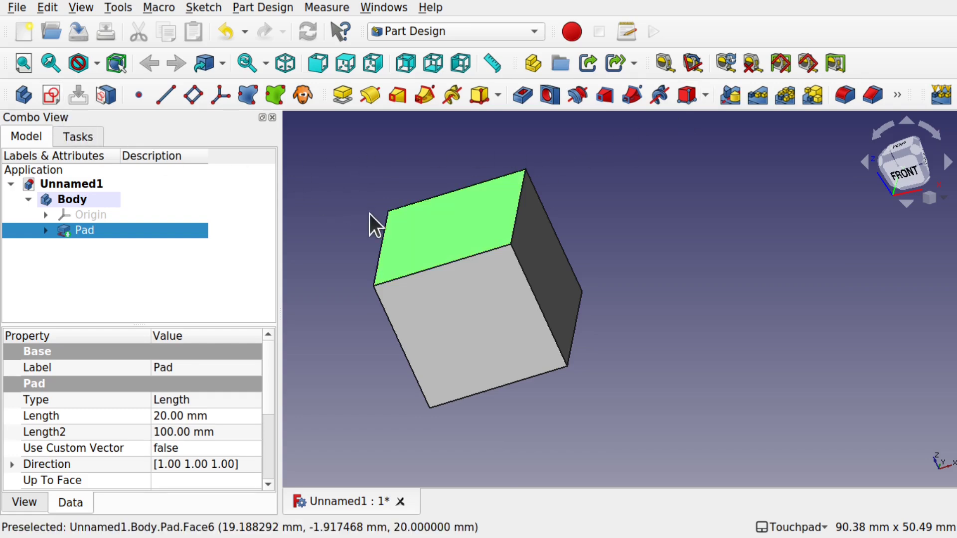
{"action": "left_click", "coordinate": [444, 222]}
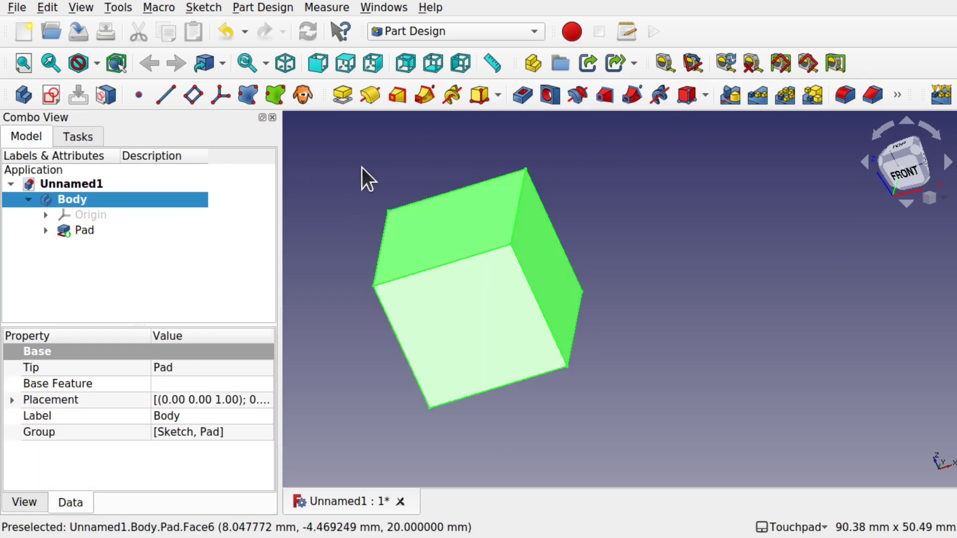
{"action": "left_click", "coordinate": [367, 167]}
{"action": "left_click", "coordinate": [450, 237]}
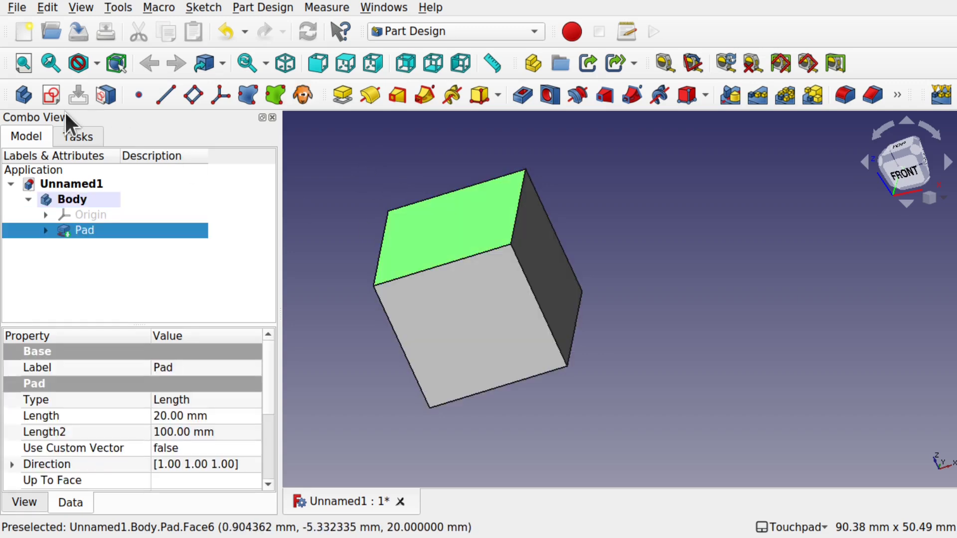
{"action": "left_click", "coordinate": [48, 96]}
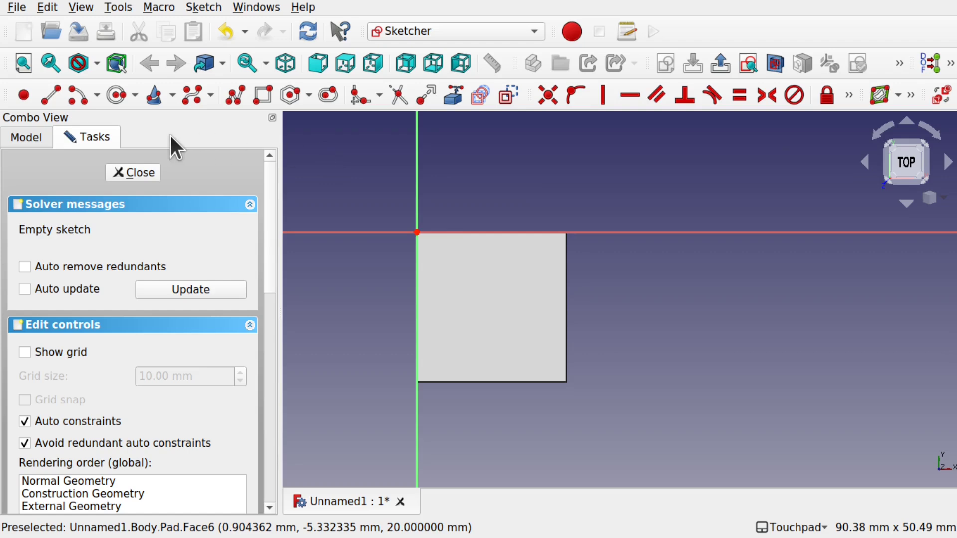
Draw a circle about 8.4 mm in diameter near the middle of the cube's upper face.
{"action": "left_click", "coordinate": [113, 103]}
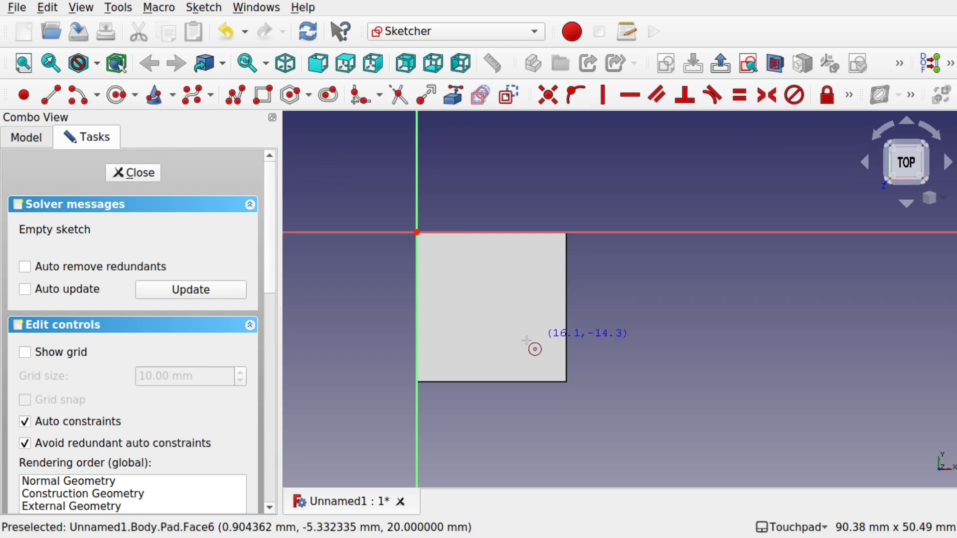
{"action": "left_click", "coordinate": [491, 321]}
{"action": "left_click", "coordinate": [514, 341]}
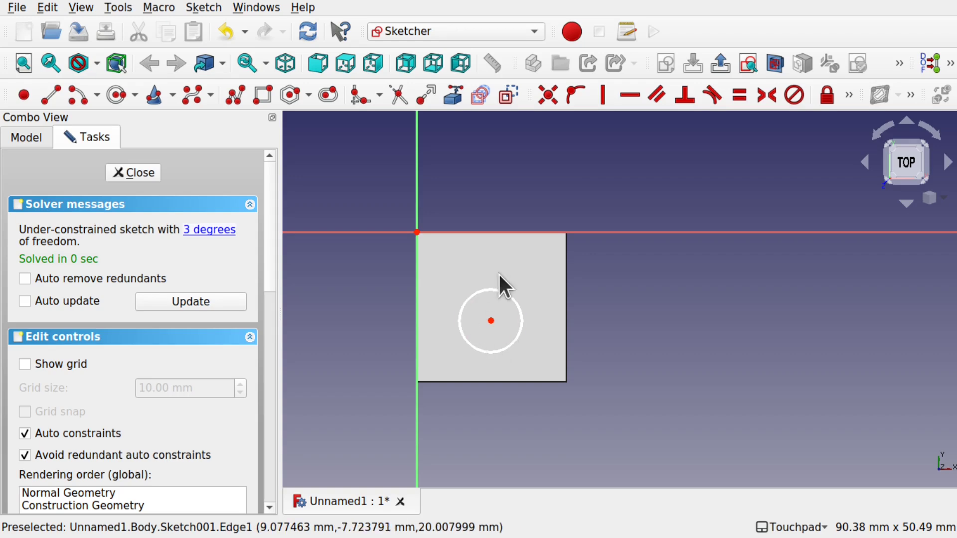
Reference the cube's corner opposite the origin as external geometry and constrain the circle's centre symmetric between that corner and the origin.
{"action": "left_click", "coordinate": [459, 106]}
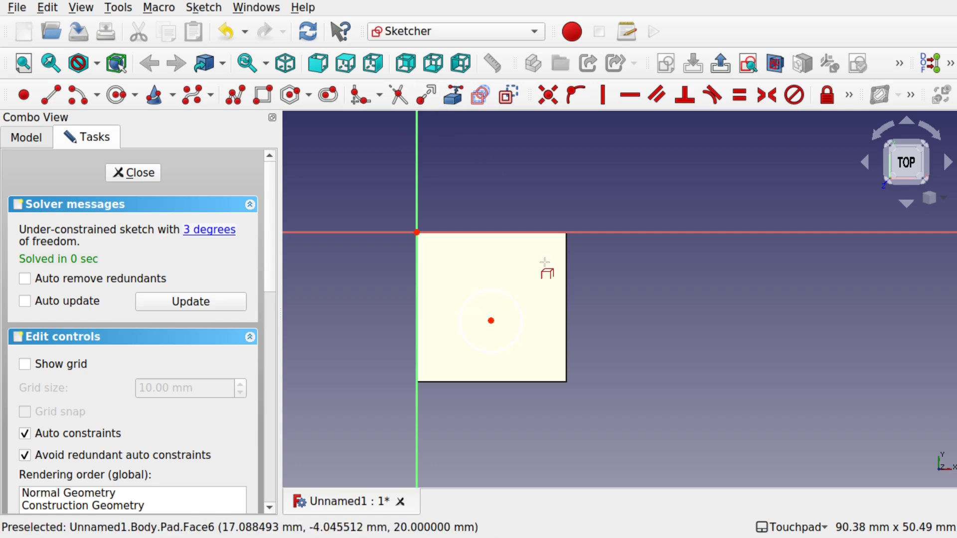
{"action": "left_click", "coordinate": [567, 382]}
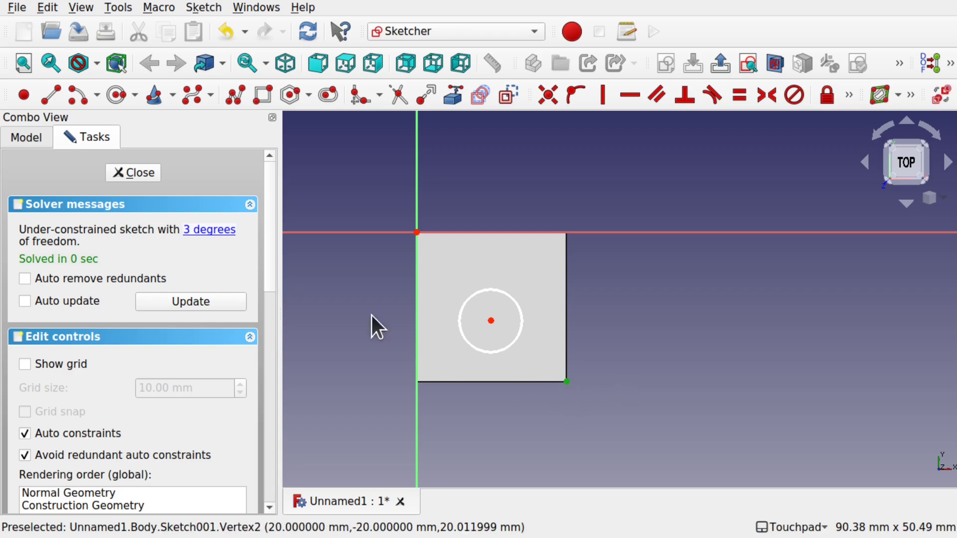
{"action": "left_click", "coordinate": [417, 233]}
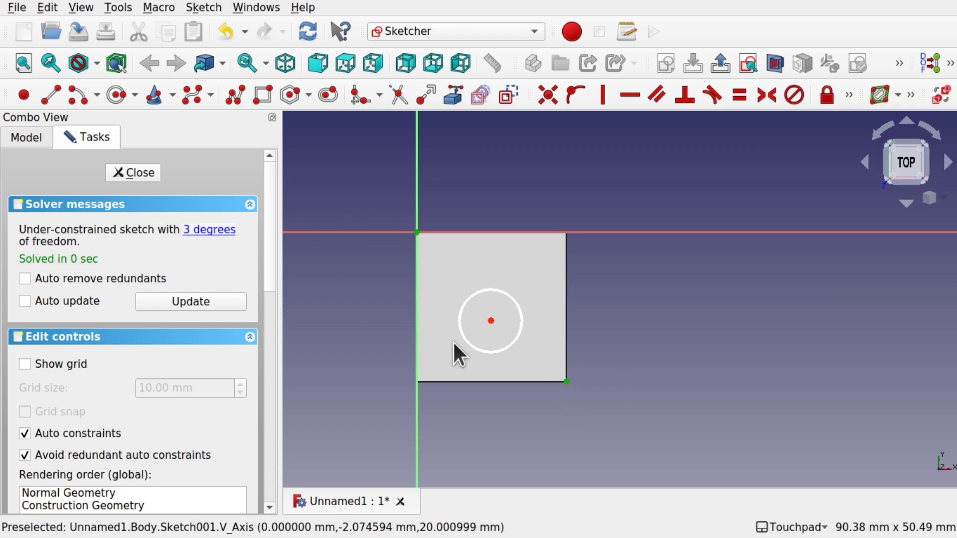
{"action": "left_click", "coordinate": [491, 320]}
{"action": "left_click", "coordinate": [767, 100]}
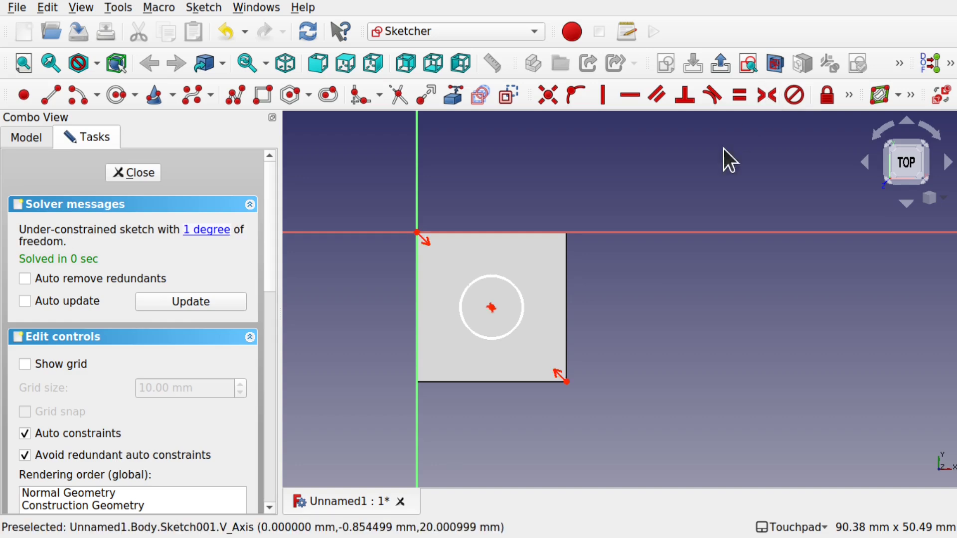
Constrain the circle's diameter to 10 mm and close the sketch.
{"action": "left_click", "coordinate": [521, 306]}
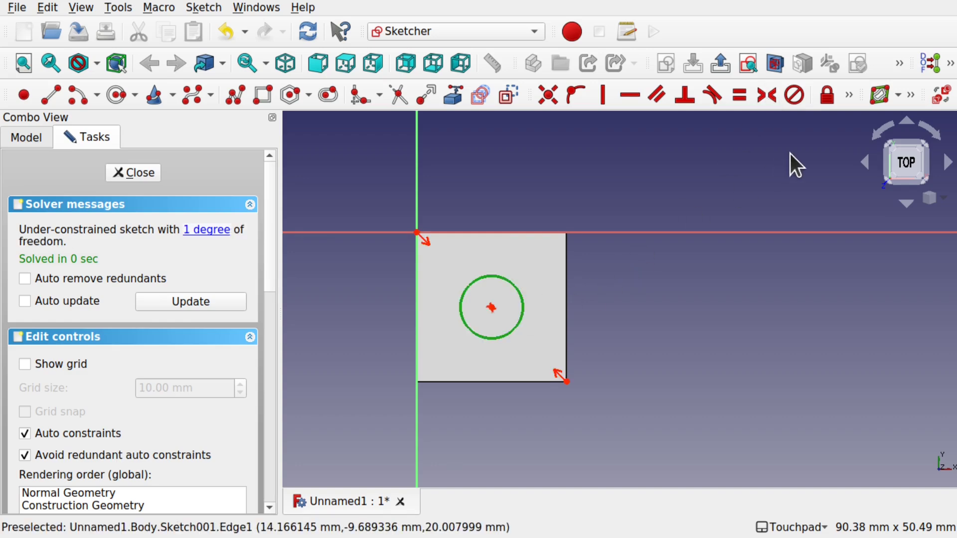
{"action": "left_click", "coordinate": [847, 99]}
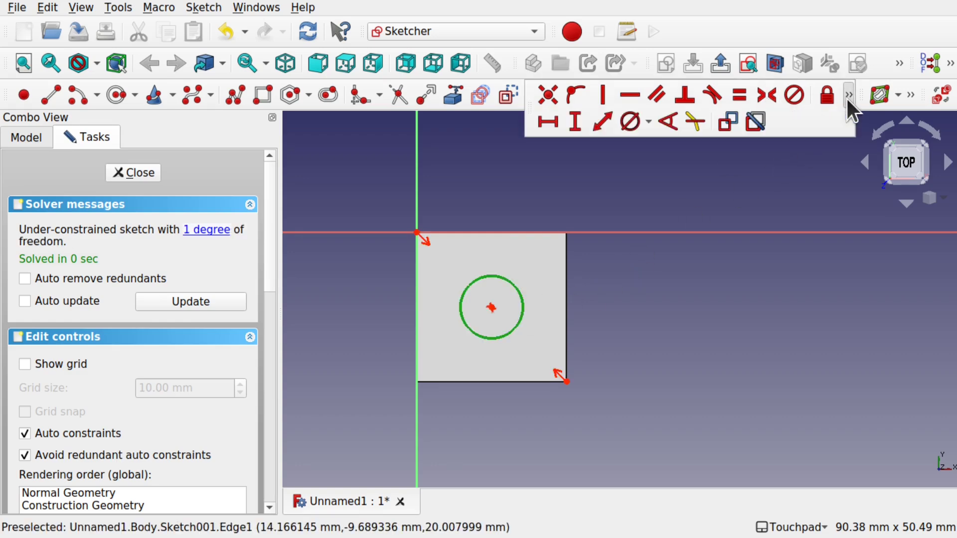
{"action": "left_click", "coordinate": [629, 121]}
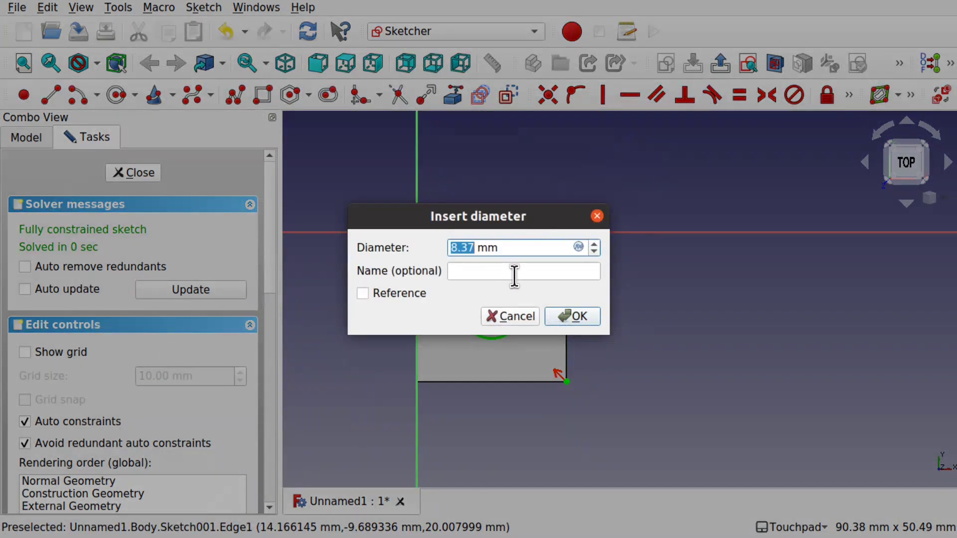
{"action": "type", "text": "10"}
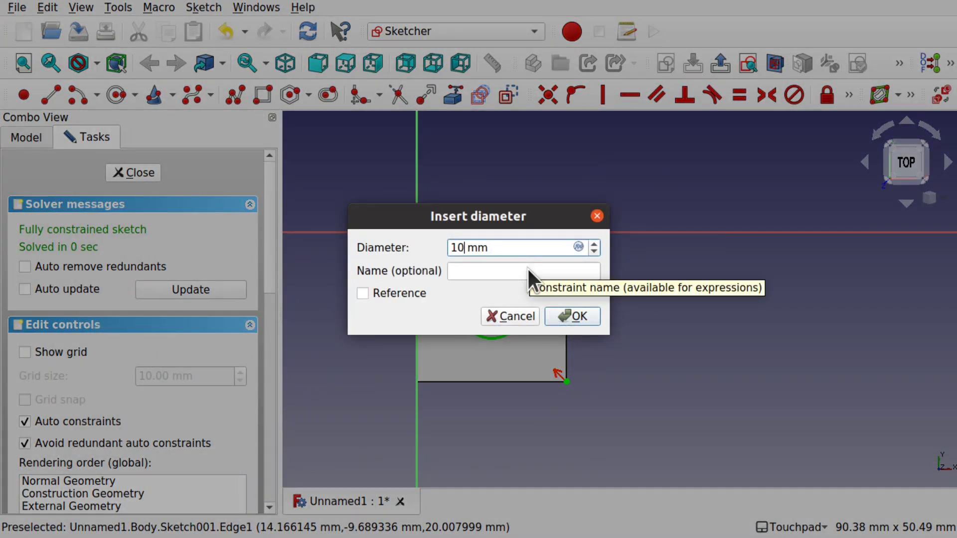
{"action": "key", "text": "Return"}
{"action": "left_click", "coordinate": [146, 171]}
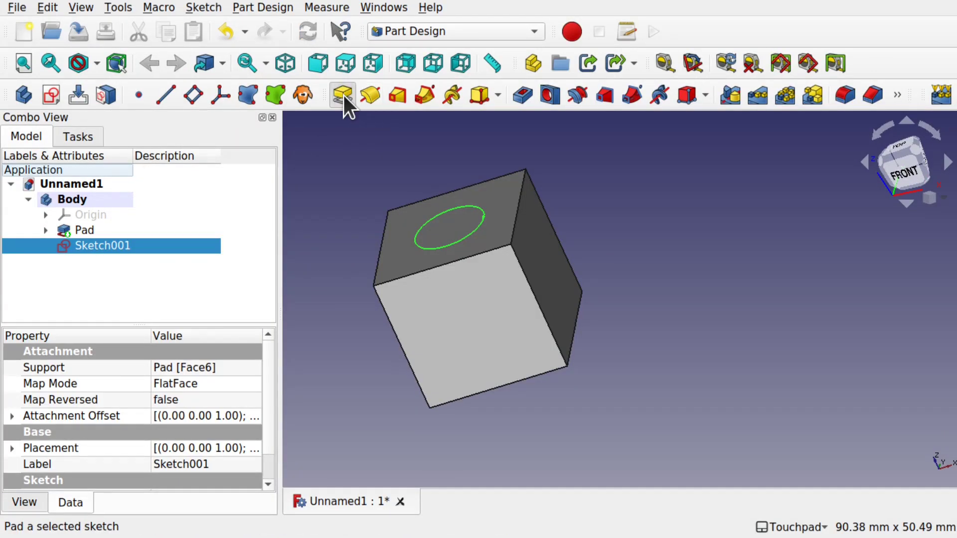
Pad the circle sketch to a length of 5 mm, forming a stud on the cube's upper face.
{"action": "left_click", "coordinate": [343, 95]}
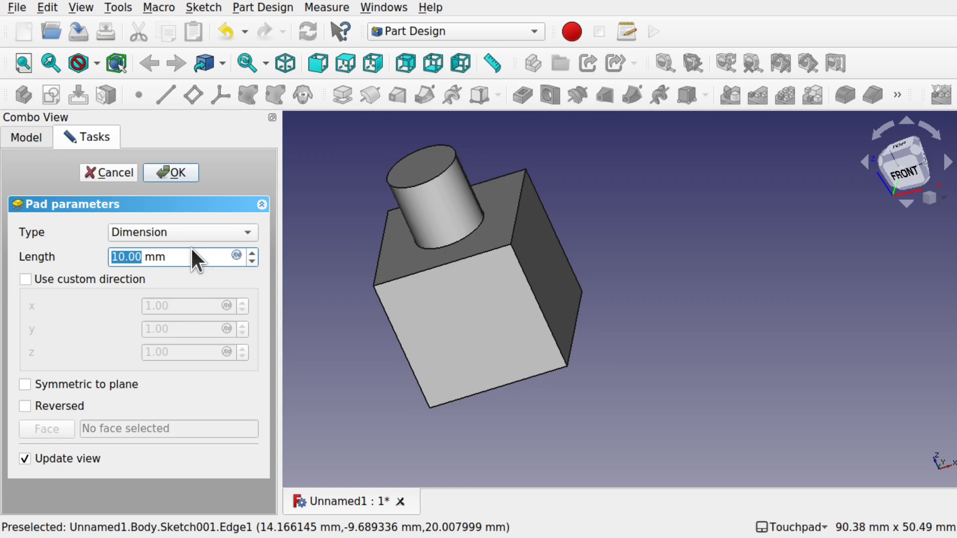
{"action": "type", "text": "5"}
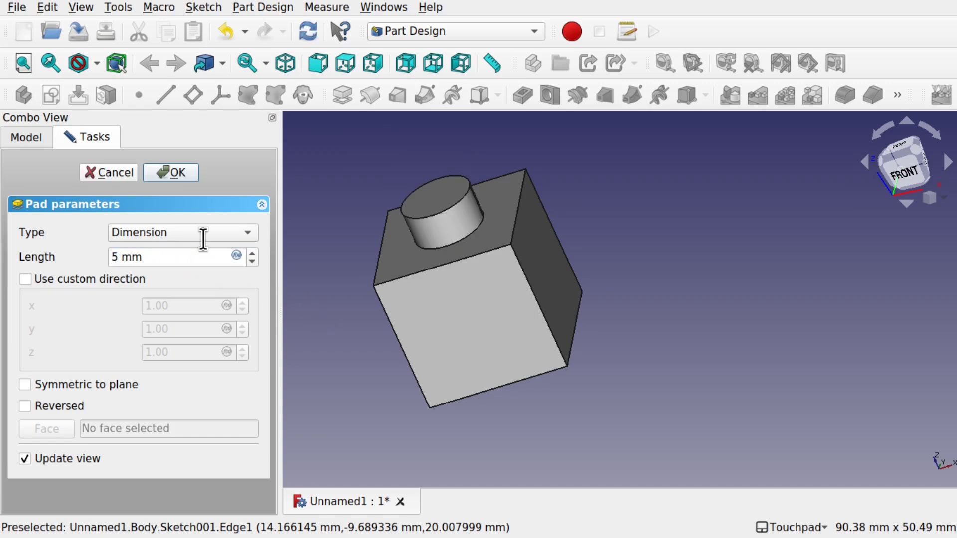
{"action": "left_click", "coordinate": [169, 173]}
Switch to the Lattice2 workbench.
{"action": "left_click_drag", "start_coordinate": [567, 253], "coordinate": [636, 293], "text": "alt"}
{"action": "scroll", "coordinate": [635, 294], "scroll_direction": "down", "scroll_amount": 3}
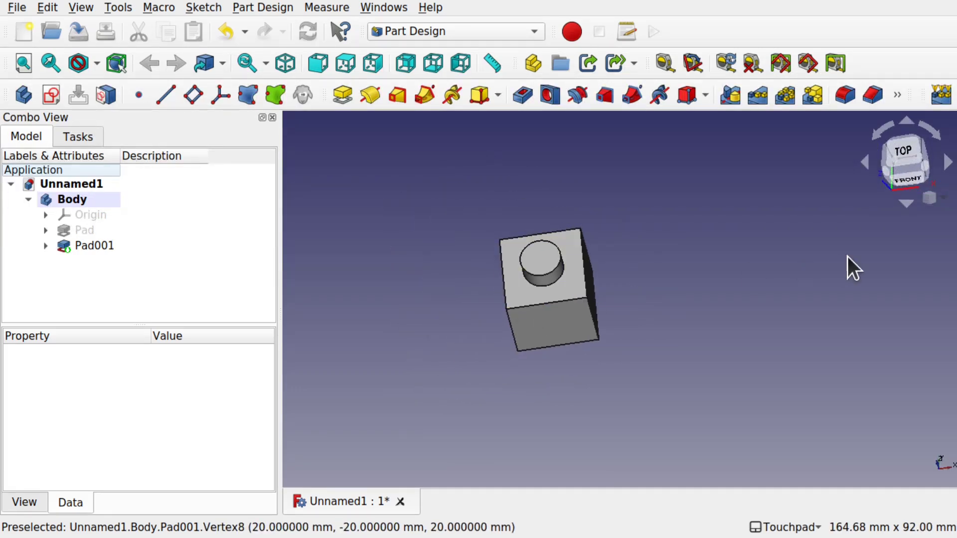
{"action": "left_click", "coordinate": [456, 30]}
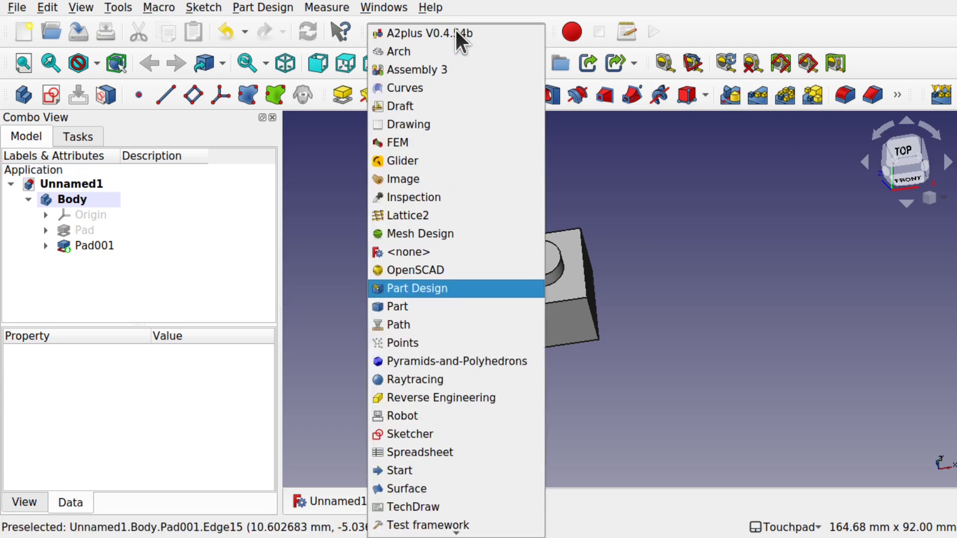
{"action": "left_click", "coordinate": [432, 215]}
Show the axis cross, examine how the studded block lies relative to the origin and axes, and hide the cross again.
{"action": "middle_click_drag", "start_coordinate": [394, 241], "coordinate": [488, 290]}
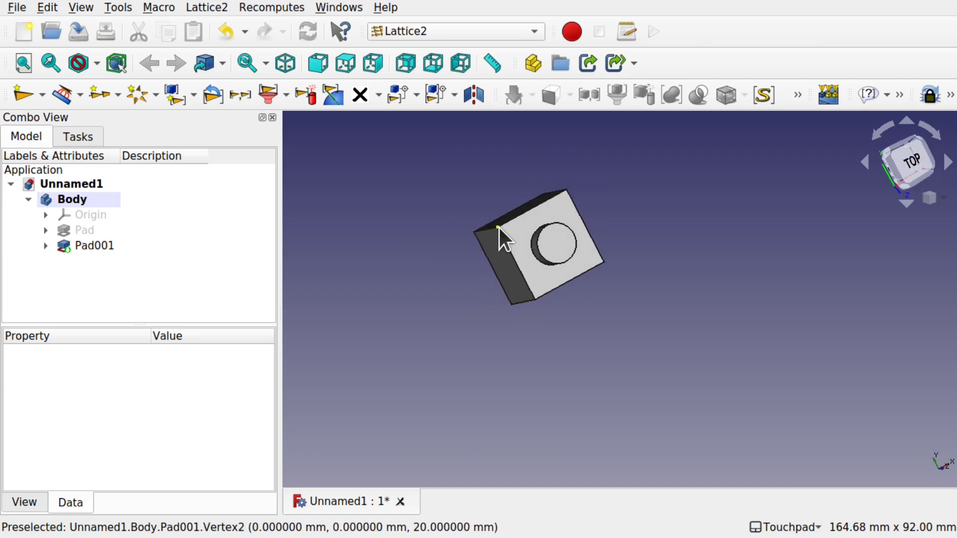
{"action": "left_click", "coordinate": [118, 7]}
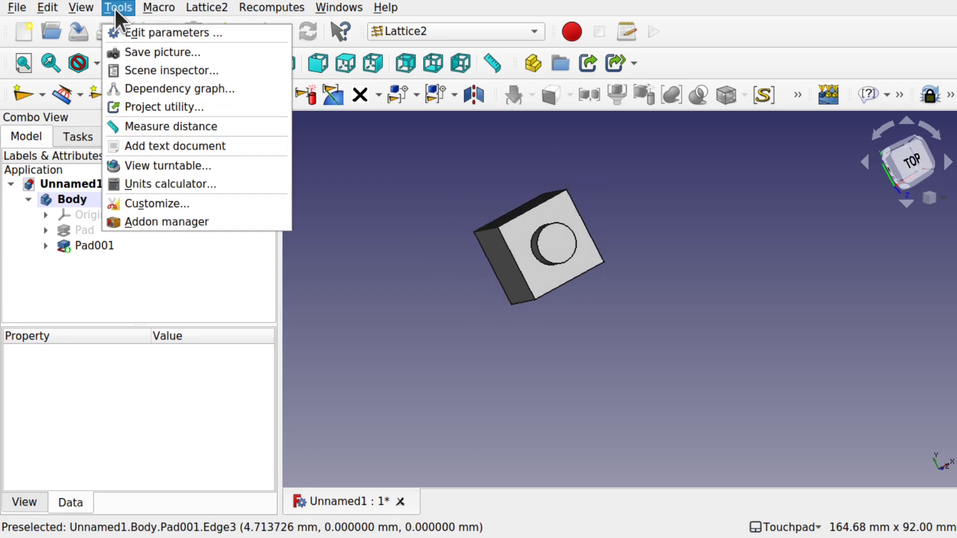
{"action": "mouse_move", "coordinate": [82, 8]}
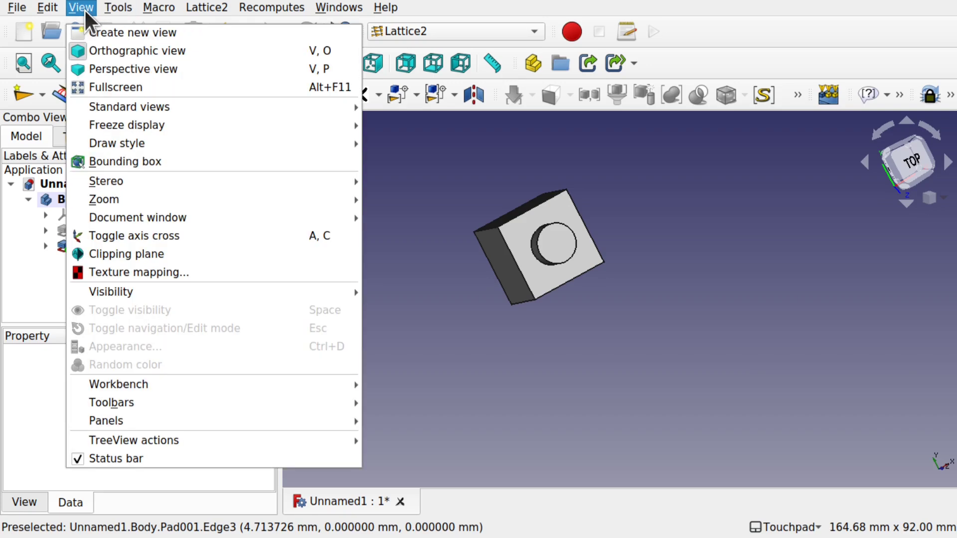
{"action": "left_click", "coordinate": [176, 237]}
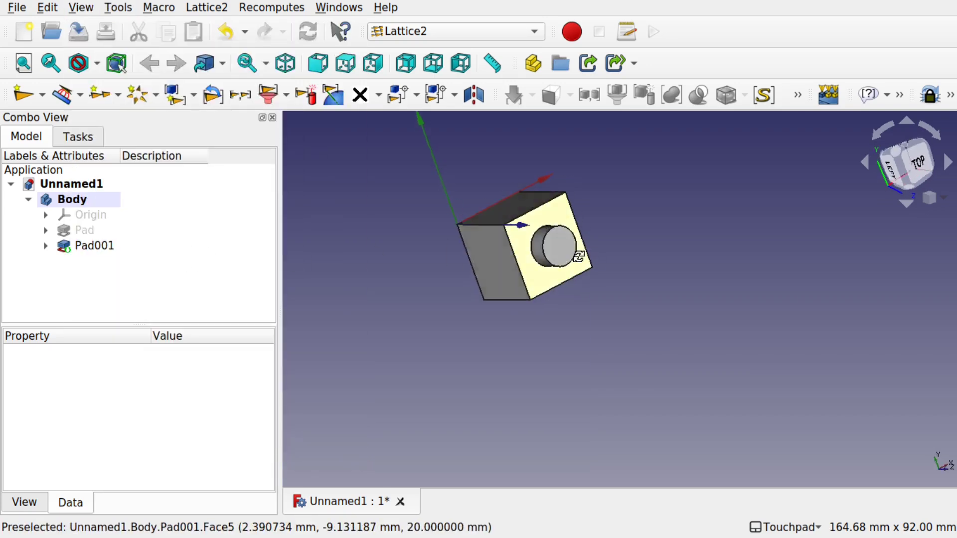
{"action": "left_click_drag", "start_coordinate": [453, 220], "coordinate": [474, 228], "text": "alt"}
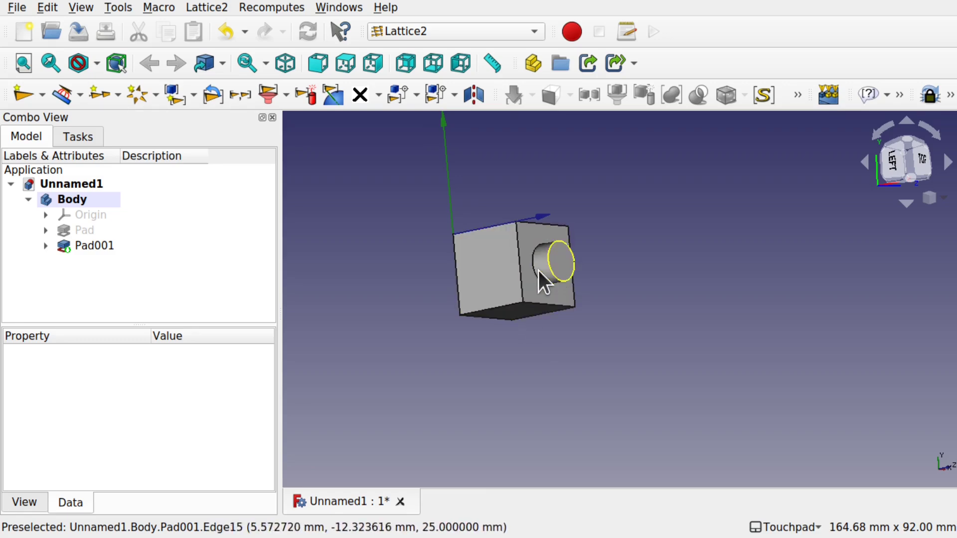
{"action": "left_click_drag", "start_coordinate": [548, 272], "coordinate": [465, 249], "text": "alt"}
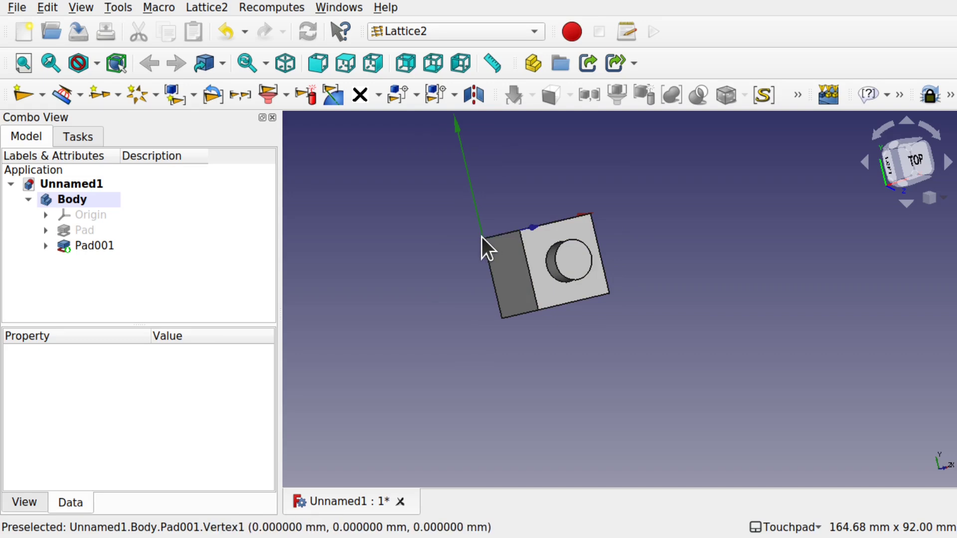
{"action": "scroll", "coordinate": [494, 249], "scroll_direction": "up", "scroll_amount": 3}
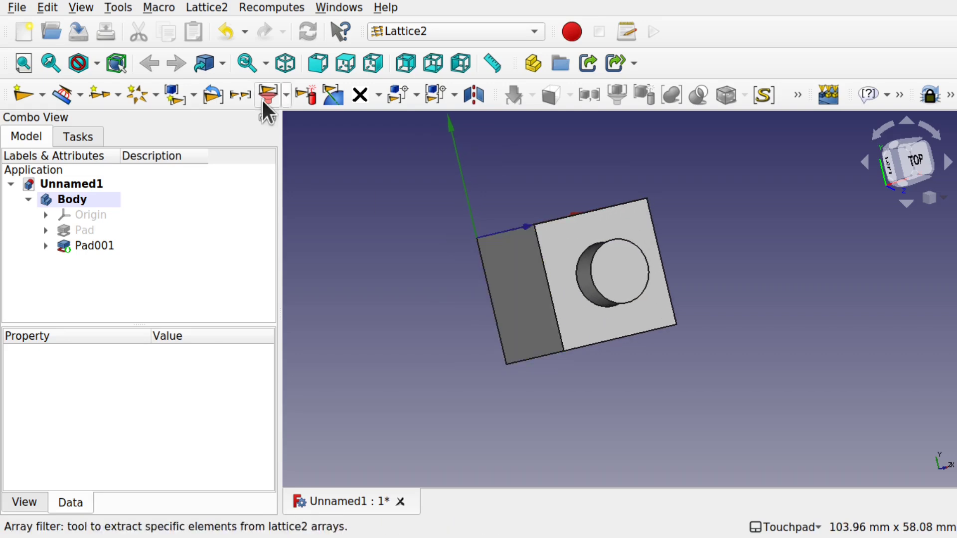
{"action": "left_click", "coordinate": [81, 7]}
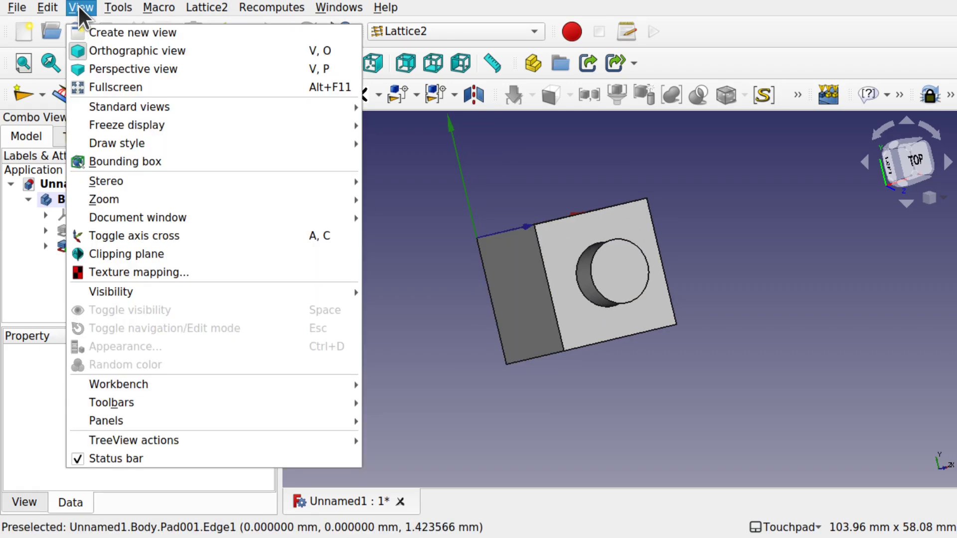
{"action": "left_click", "coordinate": [146, 234]}
Create a Lattice2 linear array with its default settings in the Body.
{"action": "left_click_drag", "start_coordinate": [603, 281], "coordinate": [542, 271], "text": "alt"}
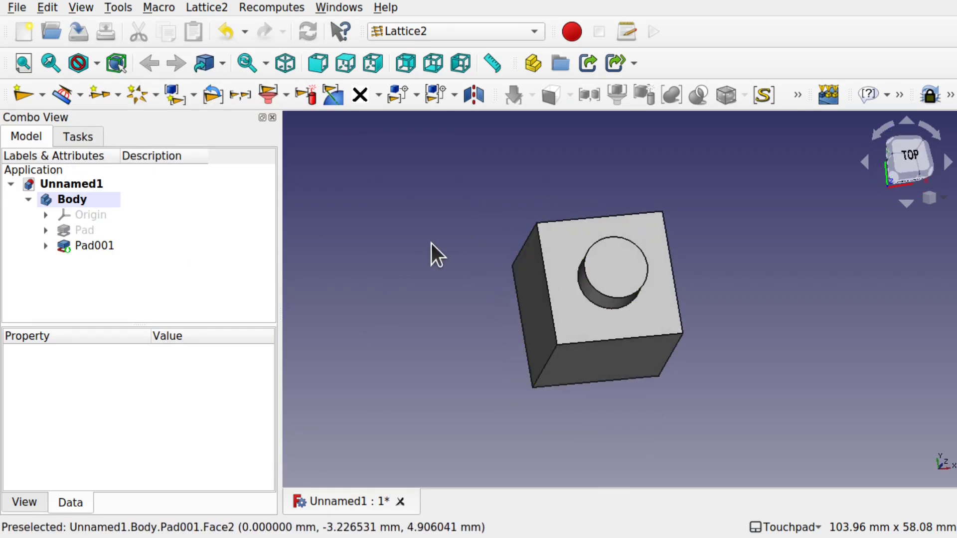
{"action": "left_click", "coordinate": [99, 94]}
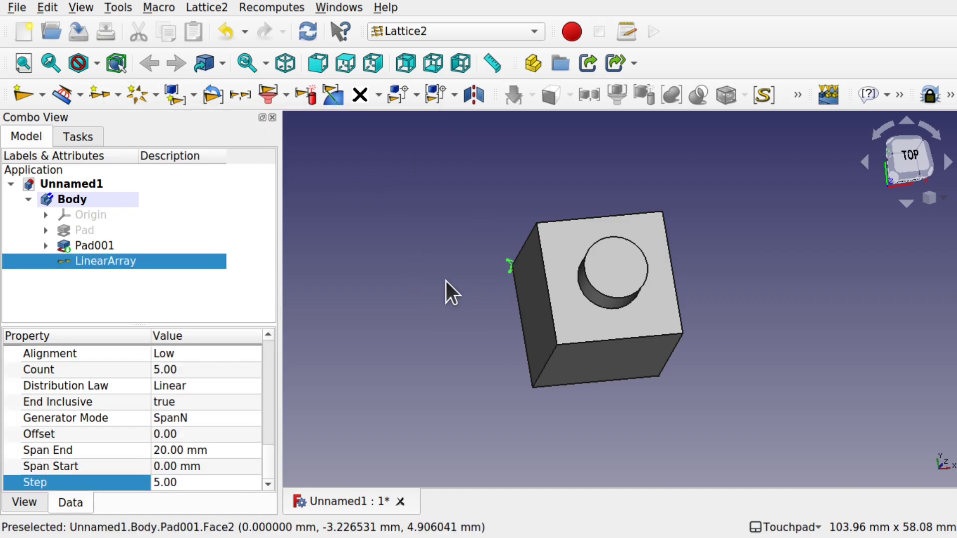
{"action": "left_click", "coordinate": [433, 285]}
{"action": "left_click_drag", "start_coordinate": [433, 286], "coordinate": [508, 277], "text": "alt"}
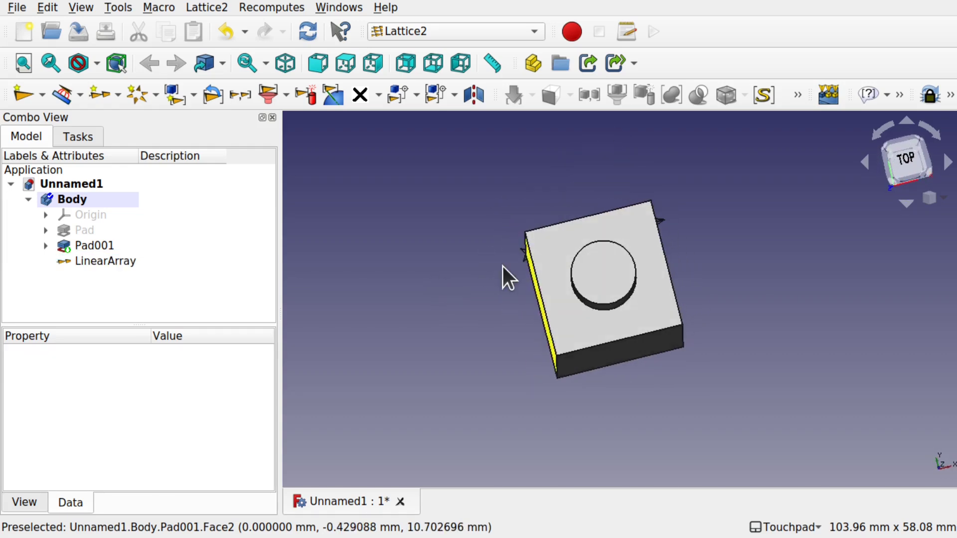
Move the linear array out of the Body to the top level of the document and collapse the Body.
{"action": "left_click", "coordinate": [106, 261]}
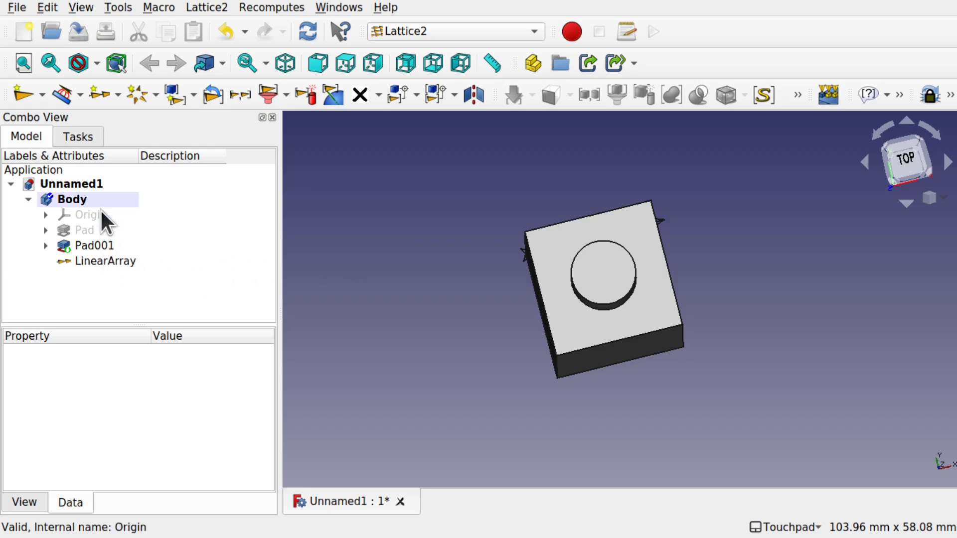
{"action": "left_click", "coordinate": [78, 199]}
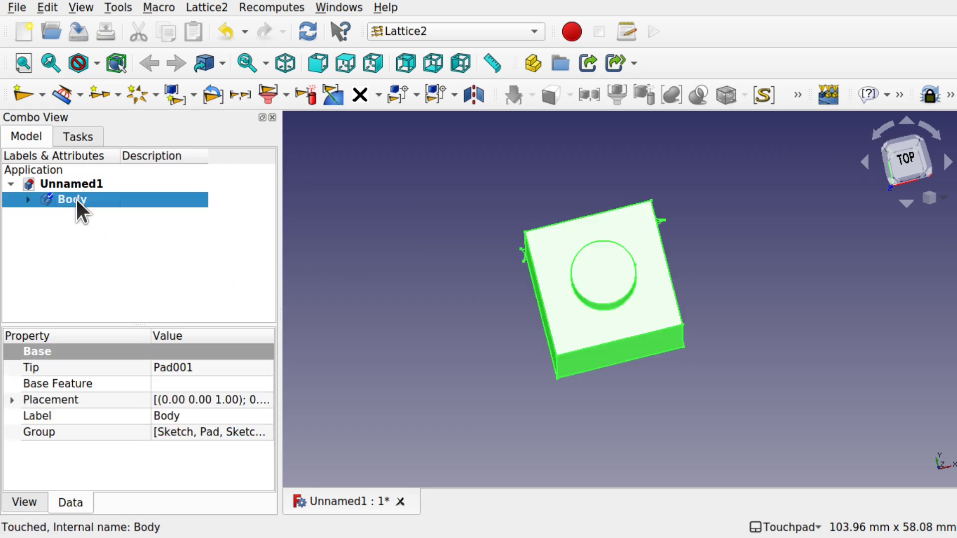
{"action": "left_click", "coordinate": [28, 199]}
{"action": "left_click", "coordinate": [28, 200]}
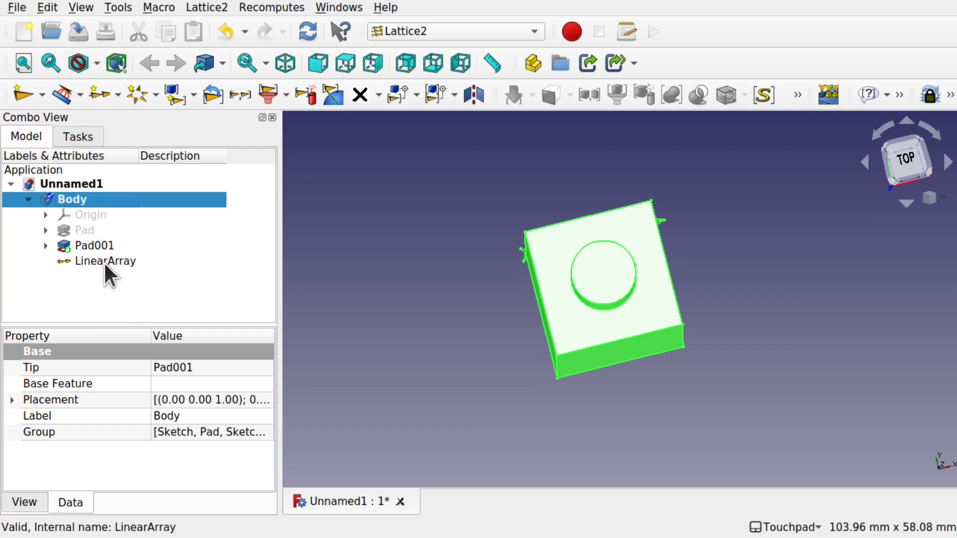
{"action": "left_click", "coordinate": [27, 200]}
{"action": "left_click", "coordinate": [27, 199]}
{"action": "left_click_drag", "start_coordinate": [108, 263], "coordinate": [83, 191]}
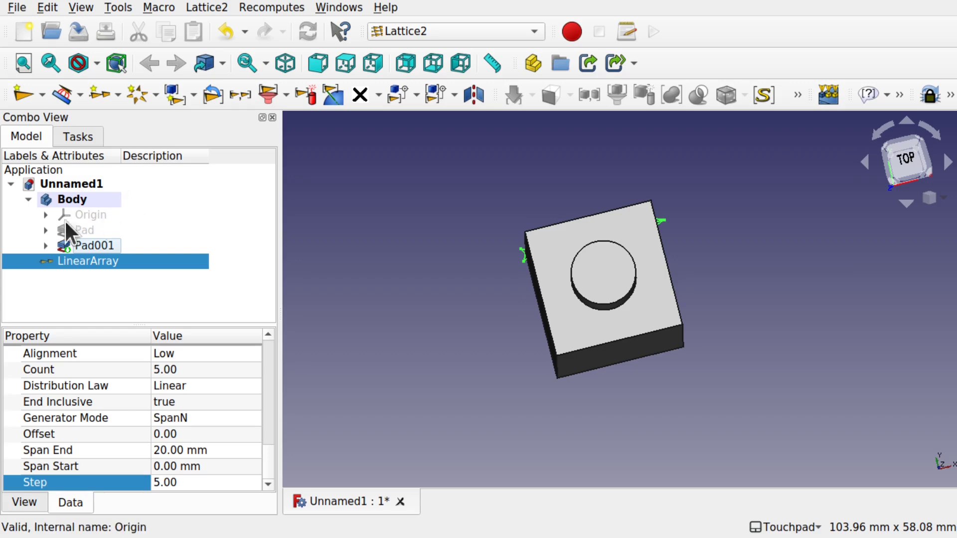
{"action": "left_click", "coordinate": [29, 199]}
{"action": "left_click", "coordinate": [85, 250]}
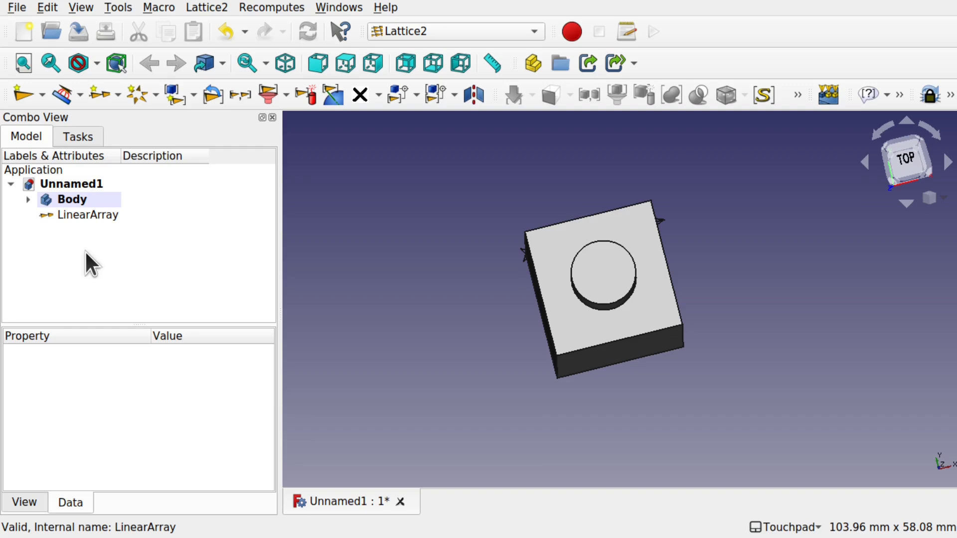
Try to populate the linear array with copies of the Body.
{"action": "left_click", "coordinate": [81, 199]}
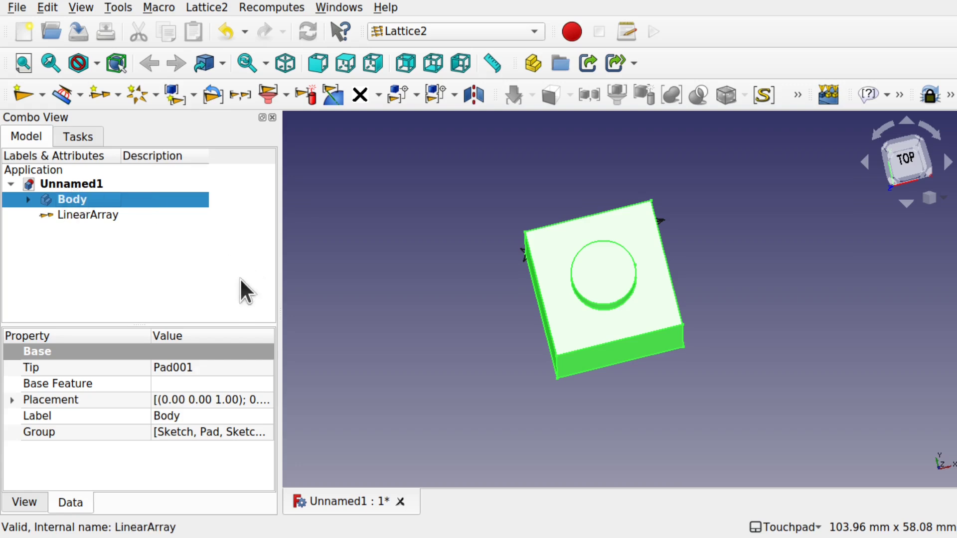
{"action": "left_click", "coordinate": [101, 214], "text": "ctrl"}
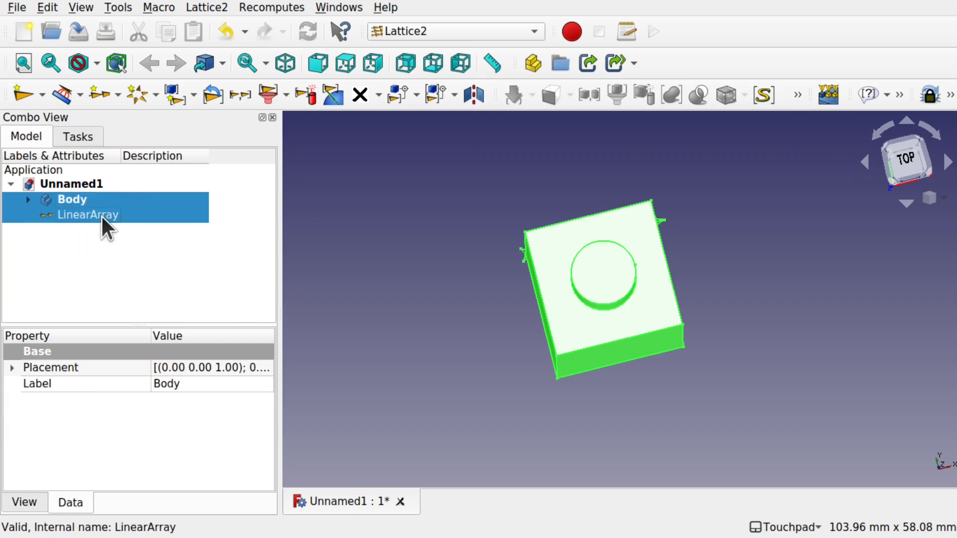
{"action": "mouse_move", "coordinate": [355, 199]}
{"action": "left_mouse_down", "text": "shift"}
{"action": "mouse_move", "coordinate": [387, 257]}
{"action": "mouse_move", "coordinate": [406, 241]}
{"action": "mouse_move", "coordinate": [364, 197]}
{"action": "left_mouse_up", "text": "shift"}
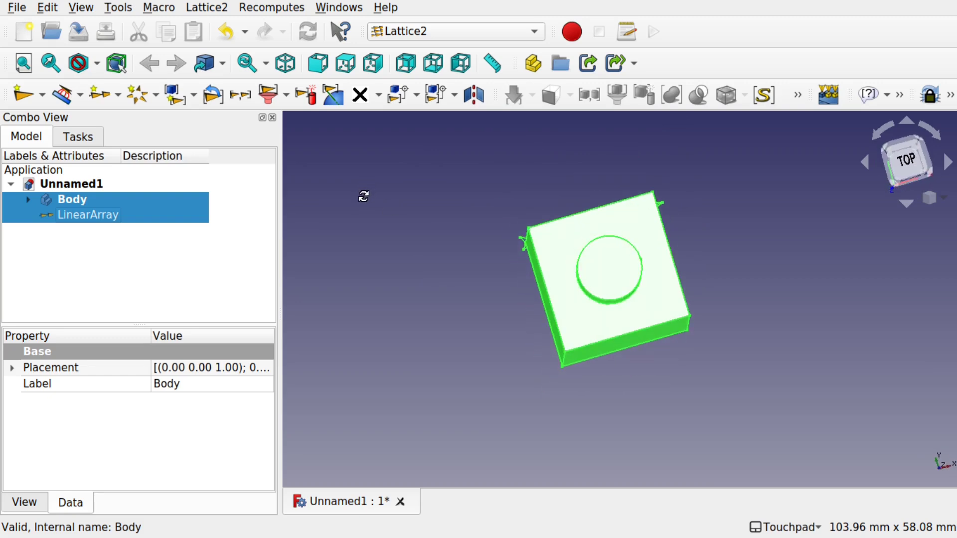
{"action": "left_click", "coordinate": [207, 7]}
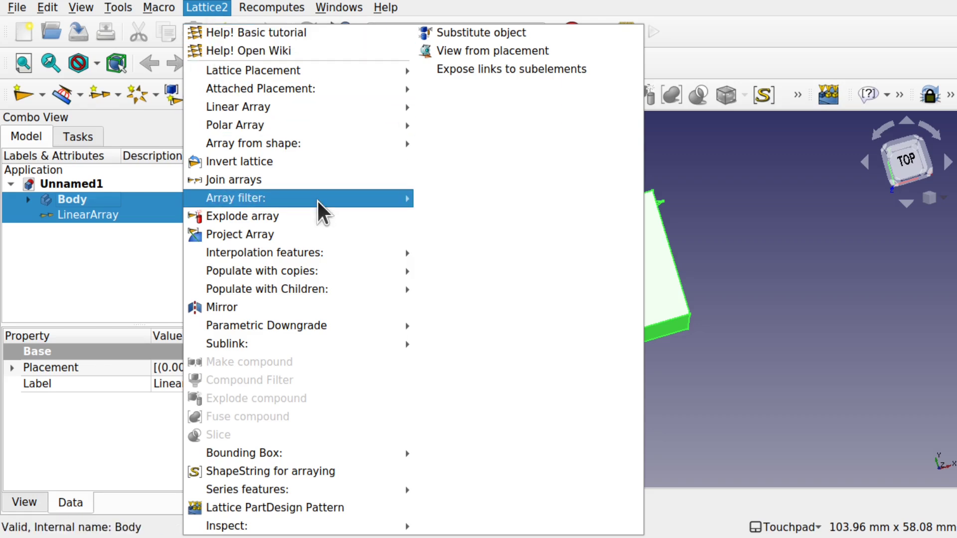
{"action": "mouse_move", "coordinate": [318, 271]}
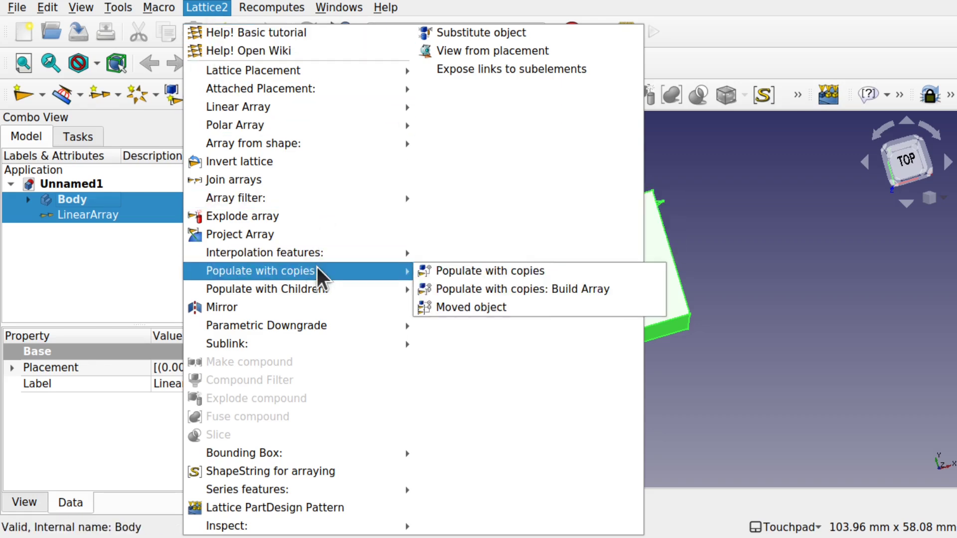
{"action": "left_click", "coordinate": [471, 270]}
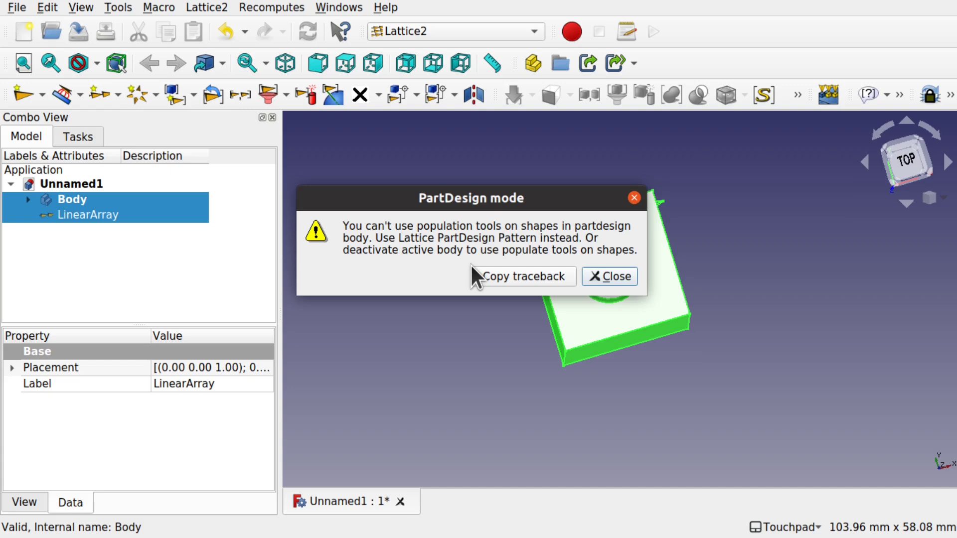
{"action": "left_click", "coordinate": [603, 275]}
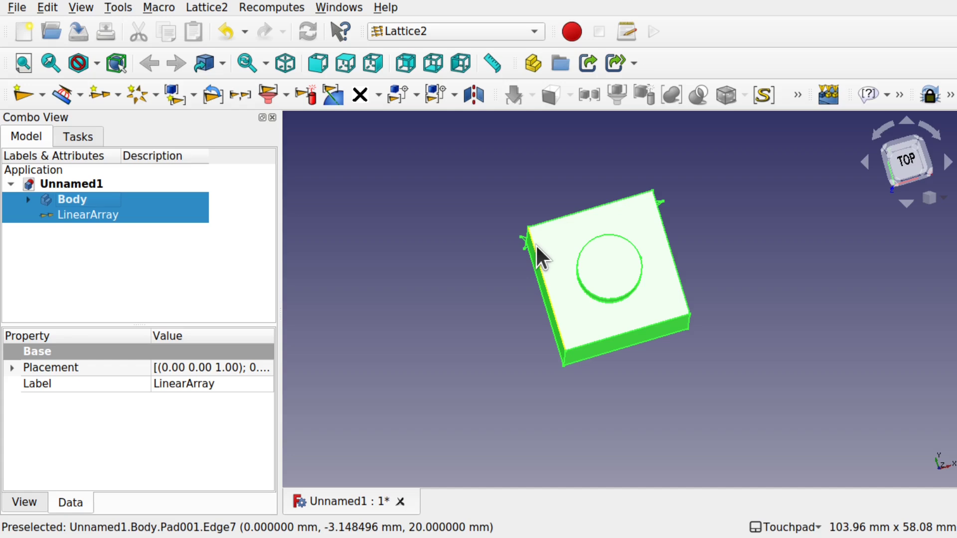
{"action": "left_click", "coordinate": [388, 218]}
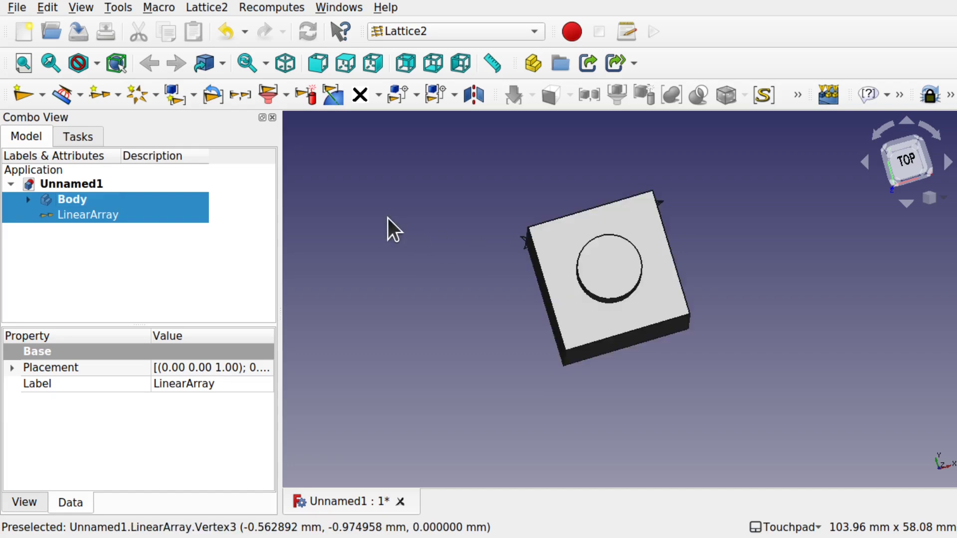
Deactivate the Body so that the document has no active body, and clear the selection.
{"action": "left_click", "coordinate": [73, 203]}
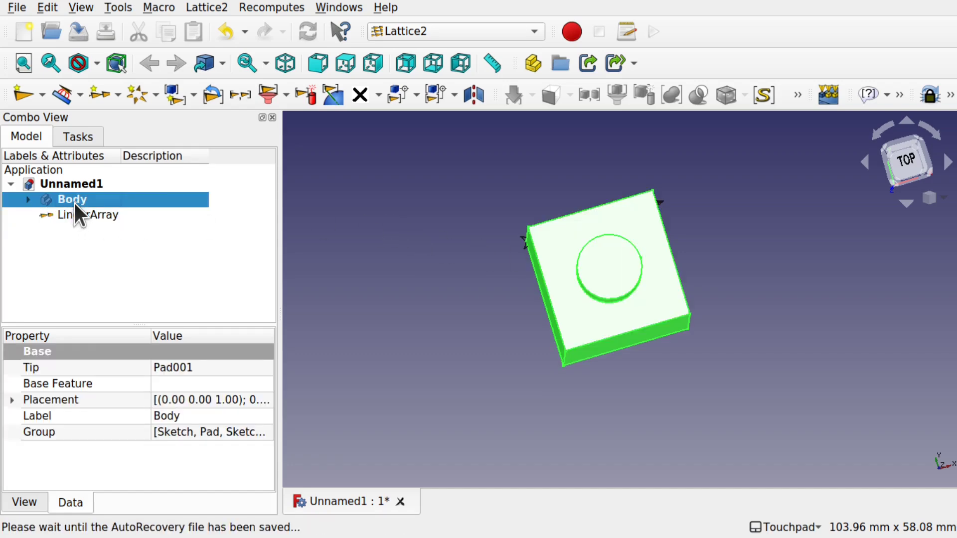
{"action": "right_click", "coordinate": [74, 202]}
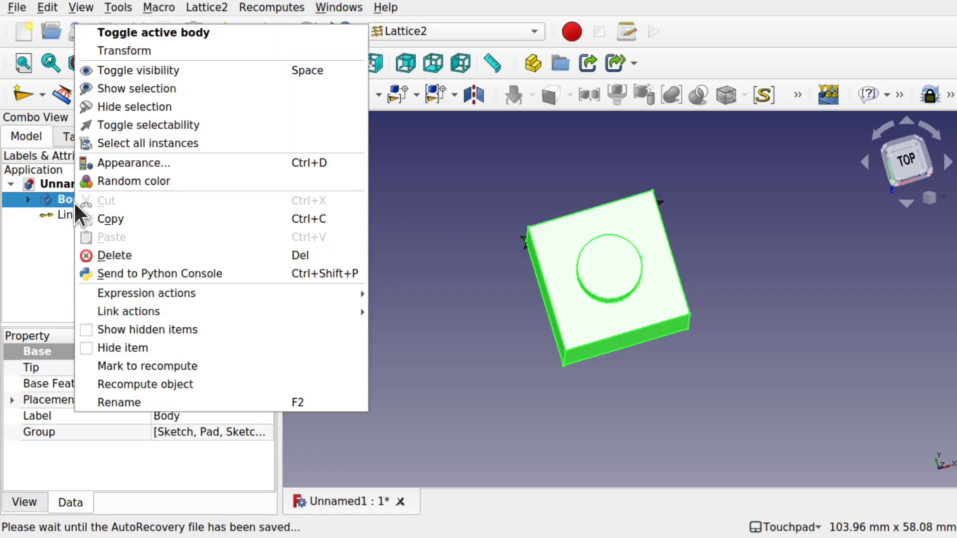
{"action": "left_click", "coordinate": [178, 40]}
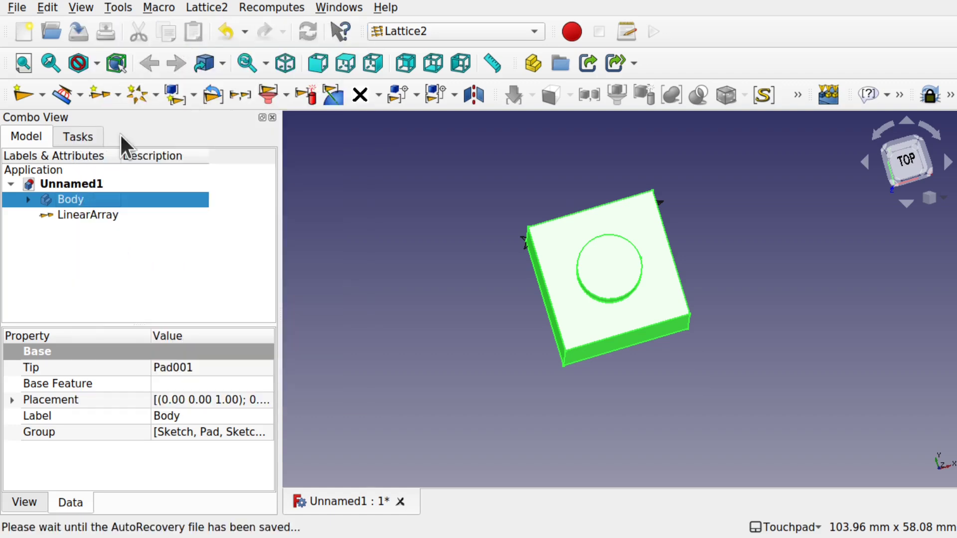
{"action": "left_click", "coordinate": [166, 258]}
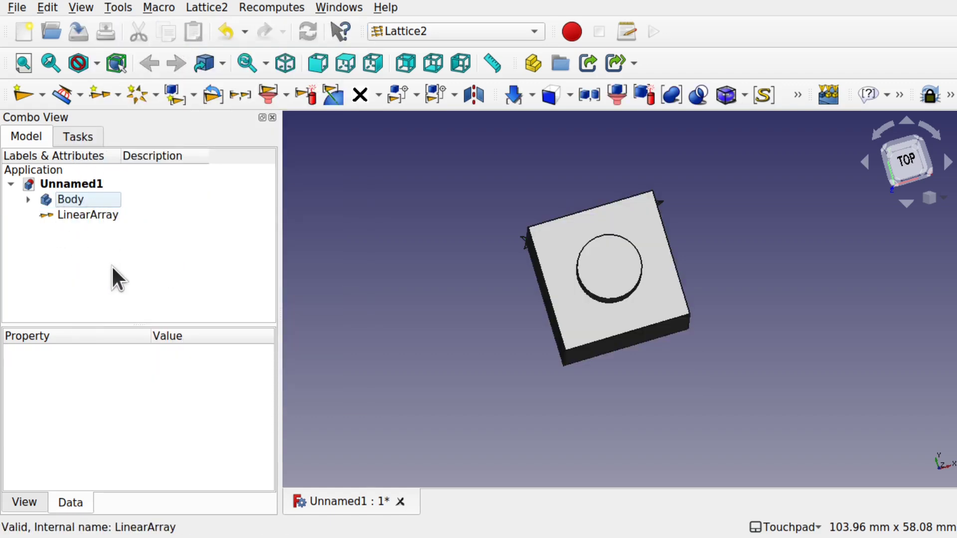
Populate the linear array with copies of the Body using Populate with copies.
{"action": "left_click", "coordinate": [85, 215]}
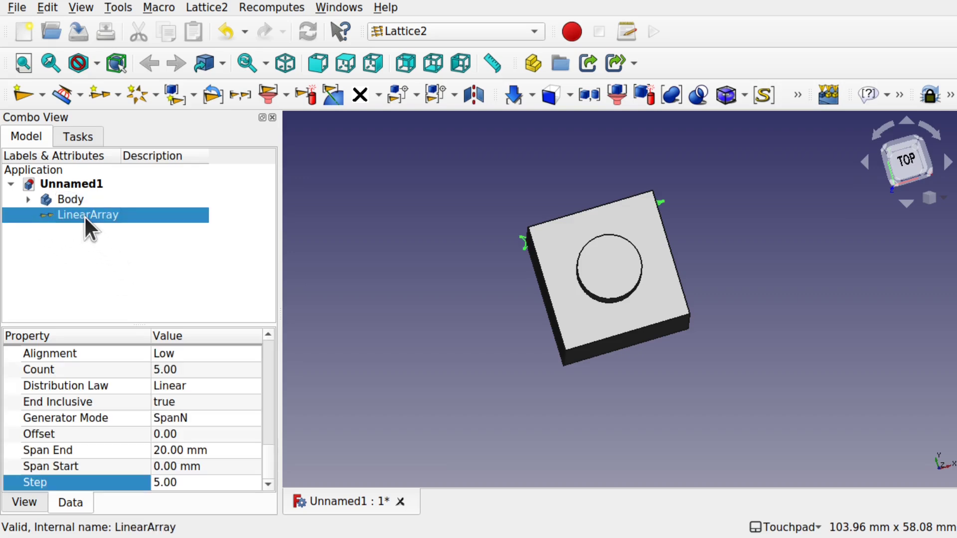
{"action": "left_click", "coordinate": [81, 197], "text": "ctrl"}
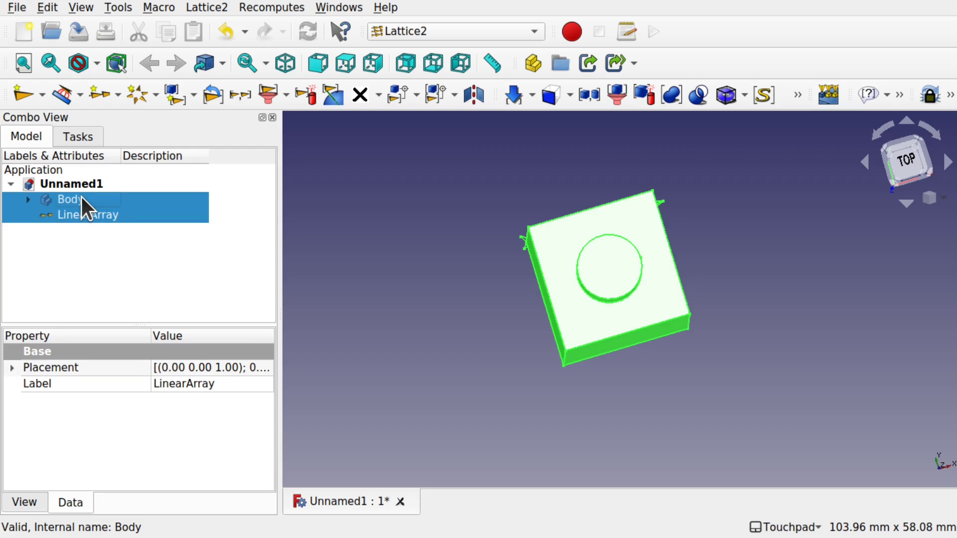
{"action": "left_click", "coordinate": [206, 8]}
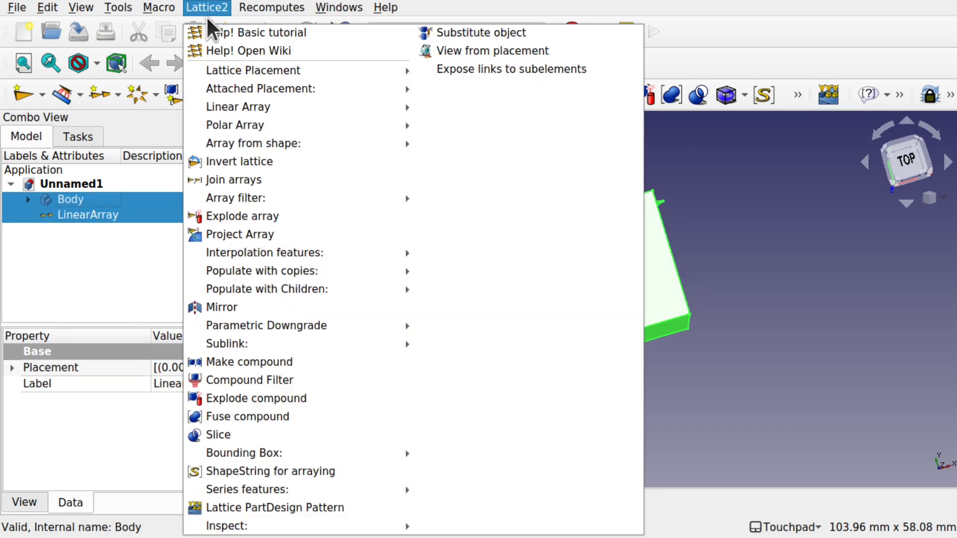
{"action": "mouse_move", "coordinate": [289, 270]}
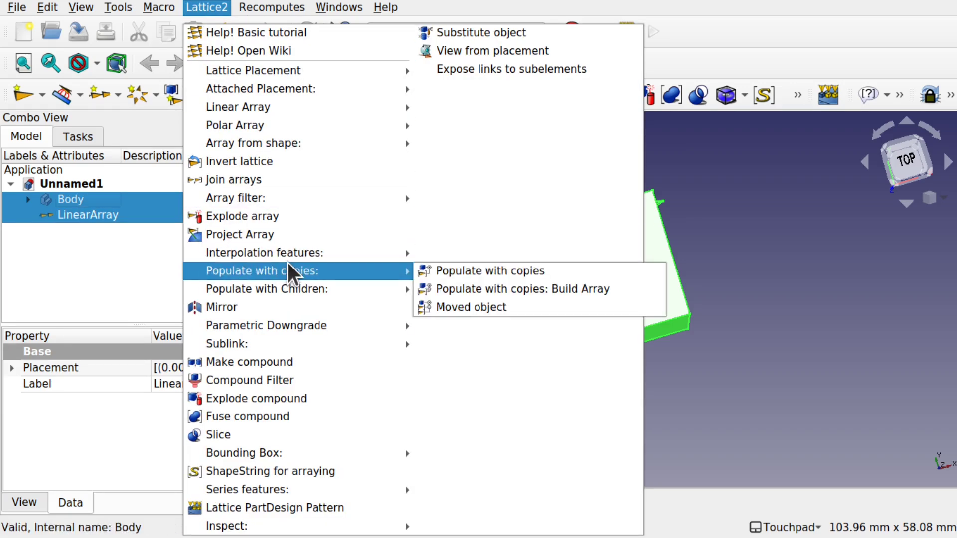
{"action": "left_click", "coordinate": [471, 272]}
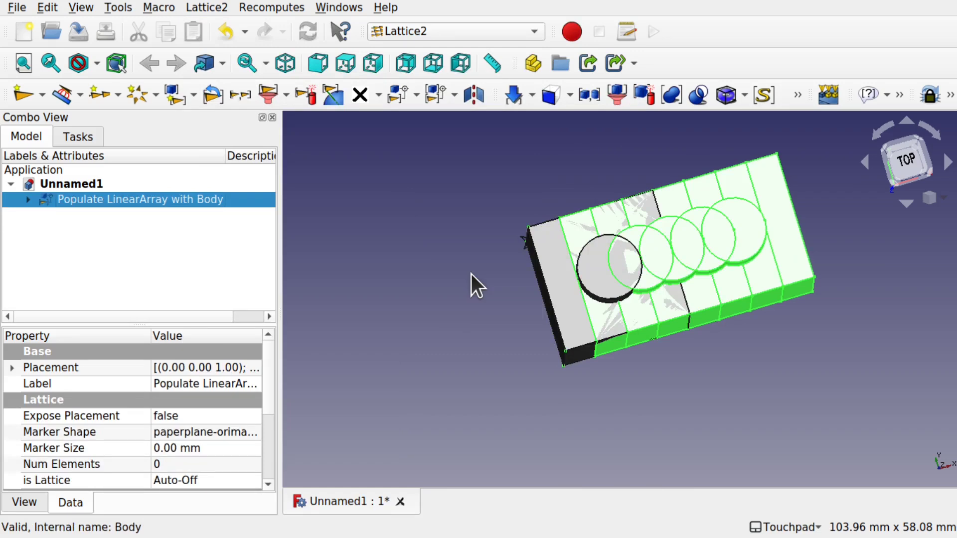
{"action": "left_click", "coordinate": [601, 400]}
{"action": "middle_click_drag", "start_coordinate": [596, 402], "coordinate": [595, 372]}
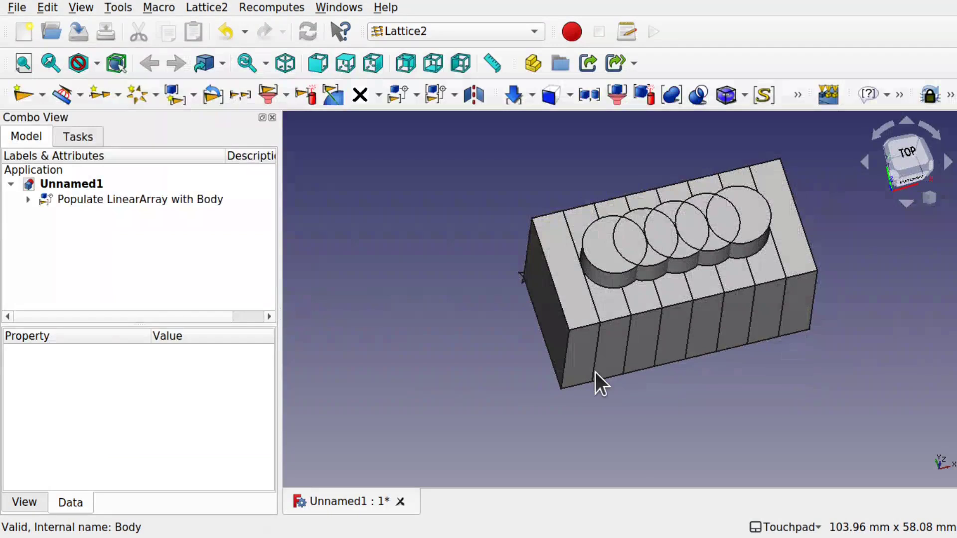
Set the linear array's Generator Mode to StepN and its Span End to 0 mm.
{"action": "left_click", "coordinate": [29, 199]}
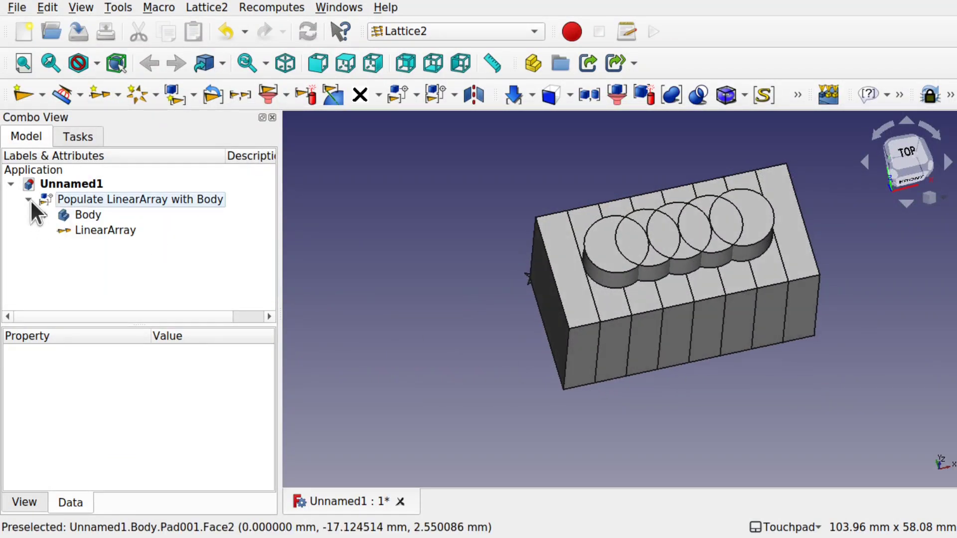
{"action": "left_click", "coordinate": [94, 231]}
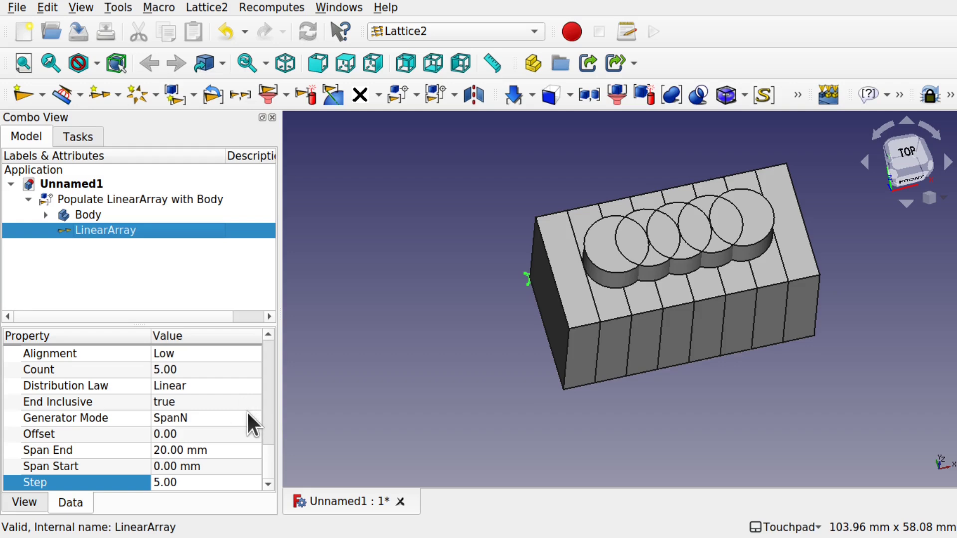
{"action": "left_click", "coordinate": [205, 419]}
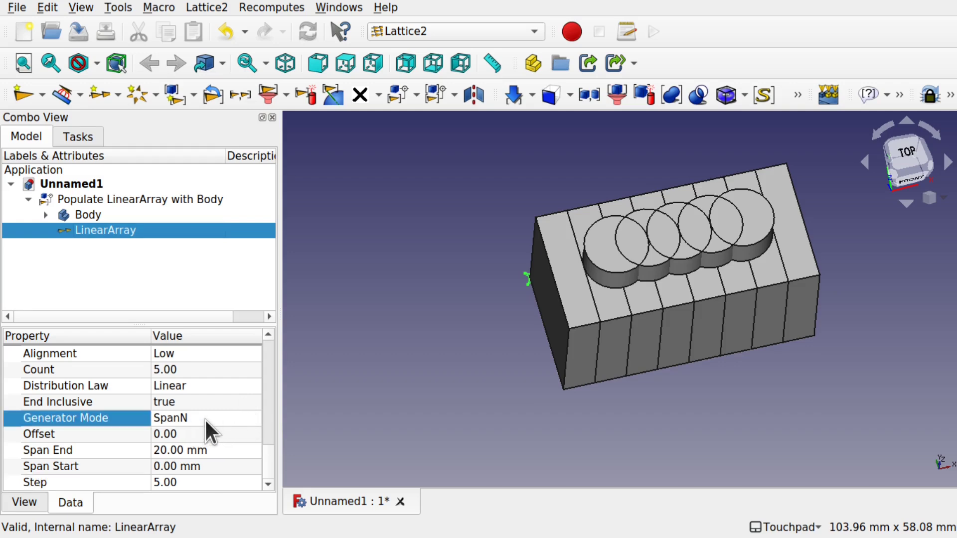
{"action": "left_click", "coordinate": [205, 419]}
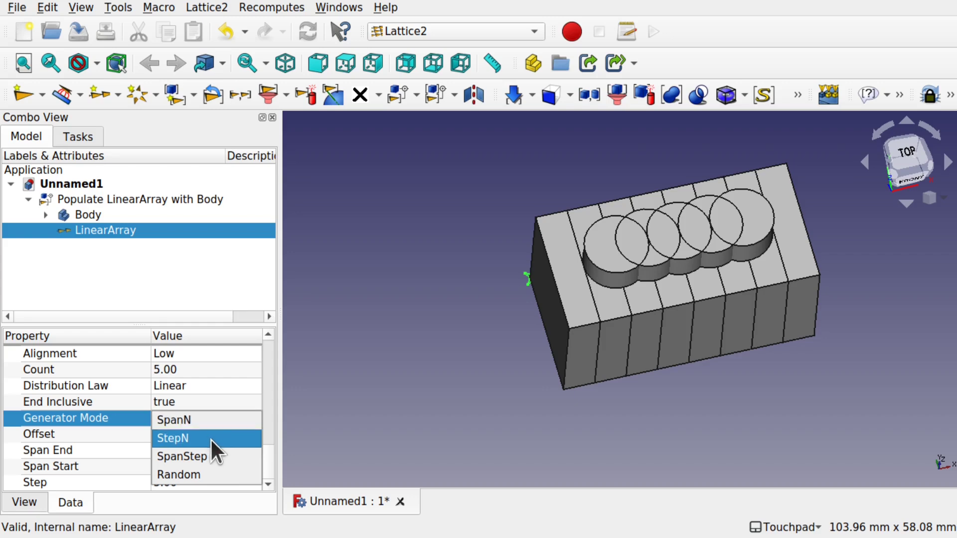
{"action": "left_click", "coordinate": [211, 439]}
{"action": "left_click", "coordinate": [217, 453]}
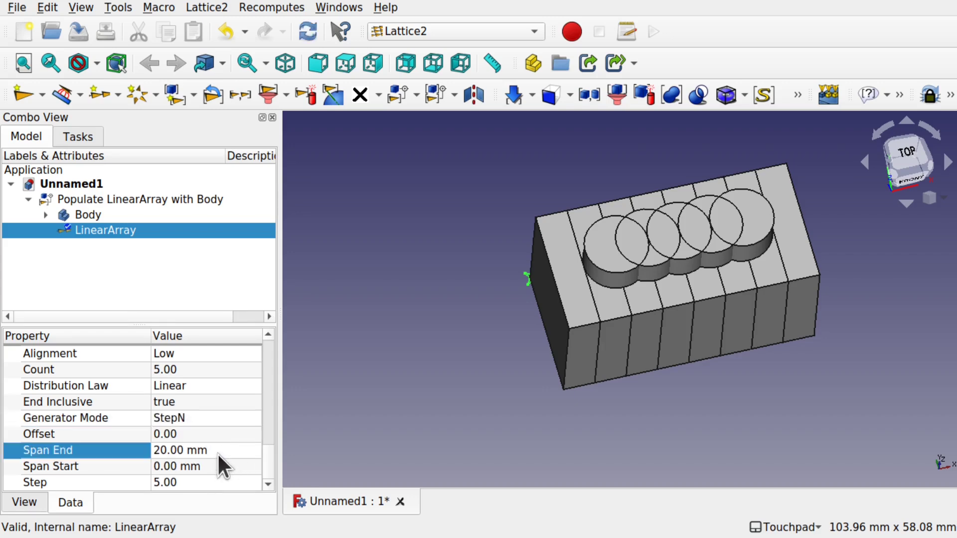
{"action": "type", "text": "0"}
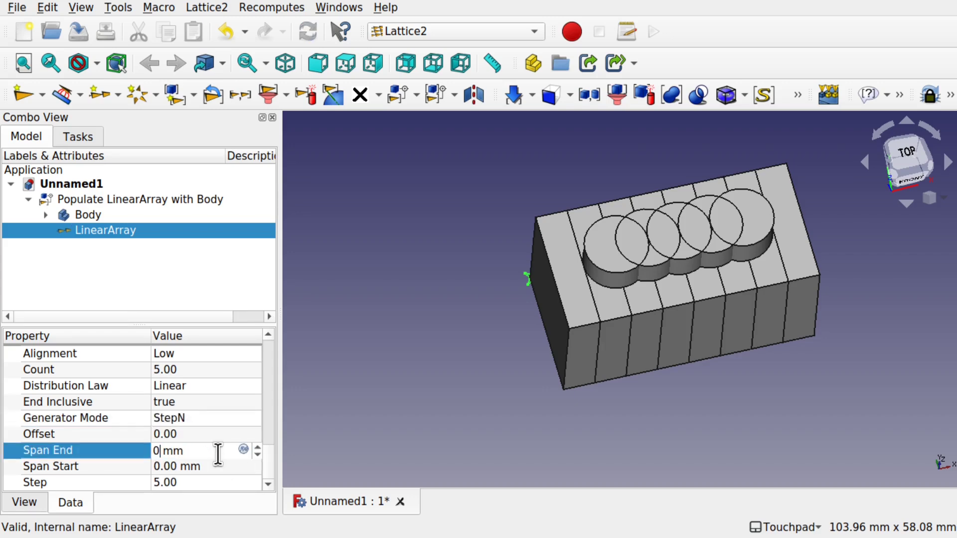
{"action": "left_click", "coordinate": [216, 429]}
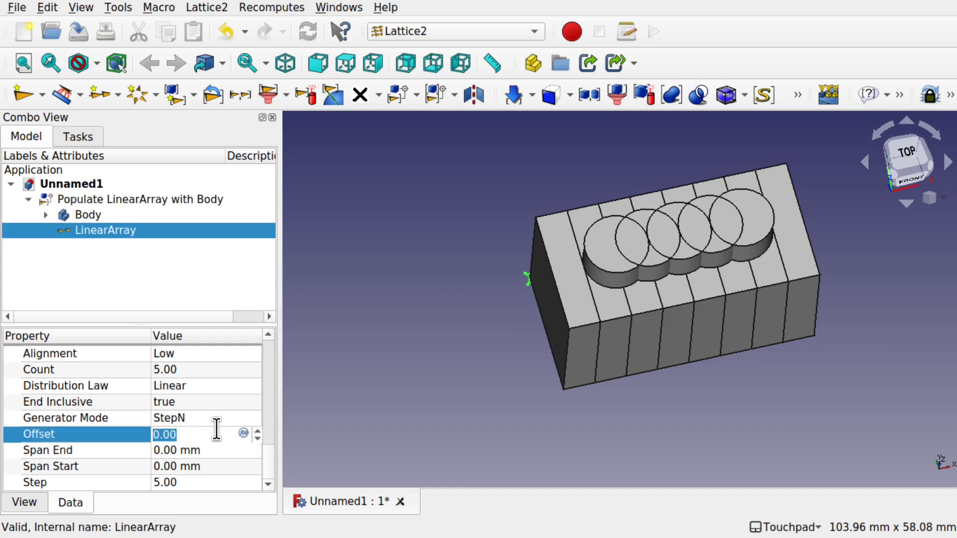
Set the linear array's Step to 30 and change it to 20.
{"action": "left_click", "coordinate": [200, 483]}
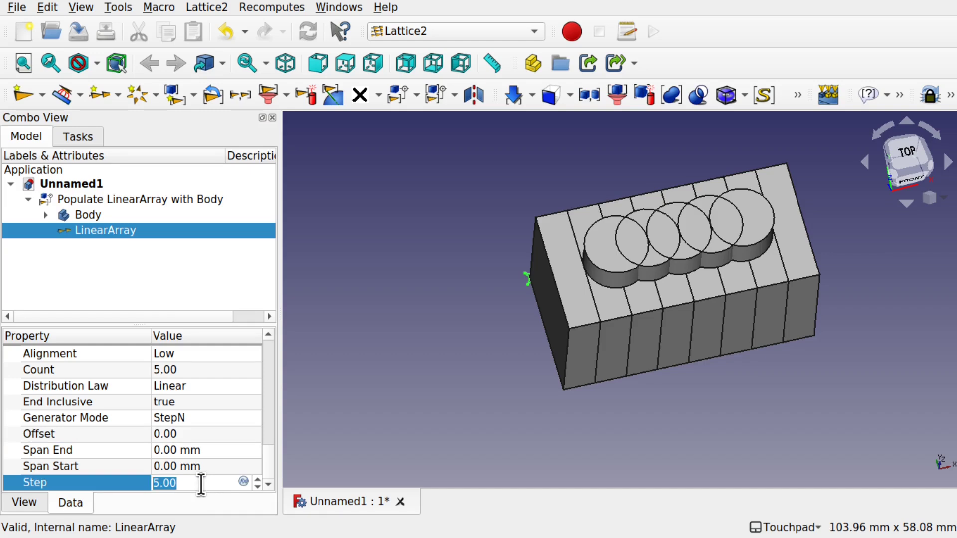
{"action": "type", "text": "30"}
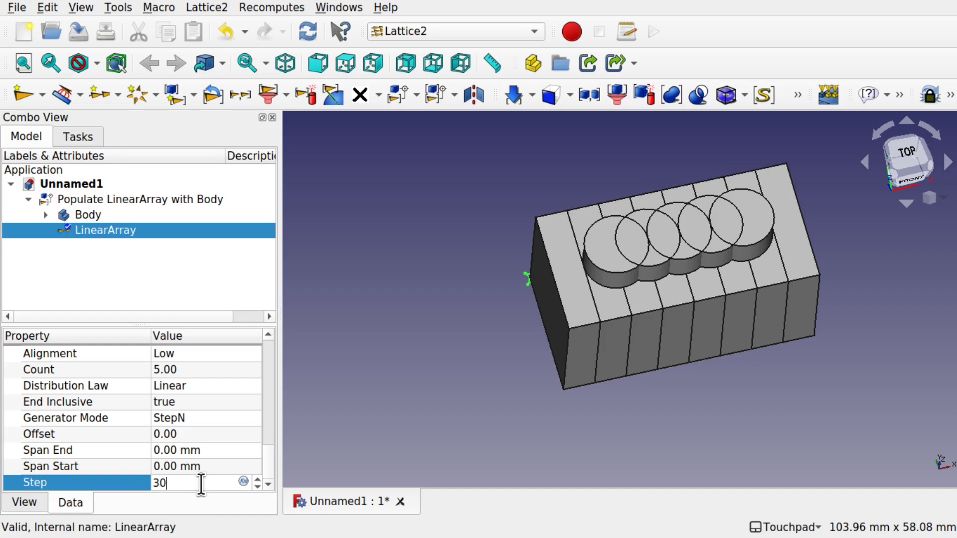
{"action": "key", "text": "Return"}
{"action": "left_click", "coordinate": [200, 483]}
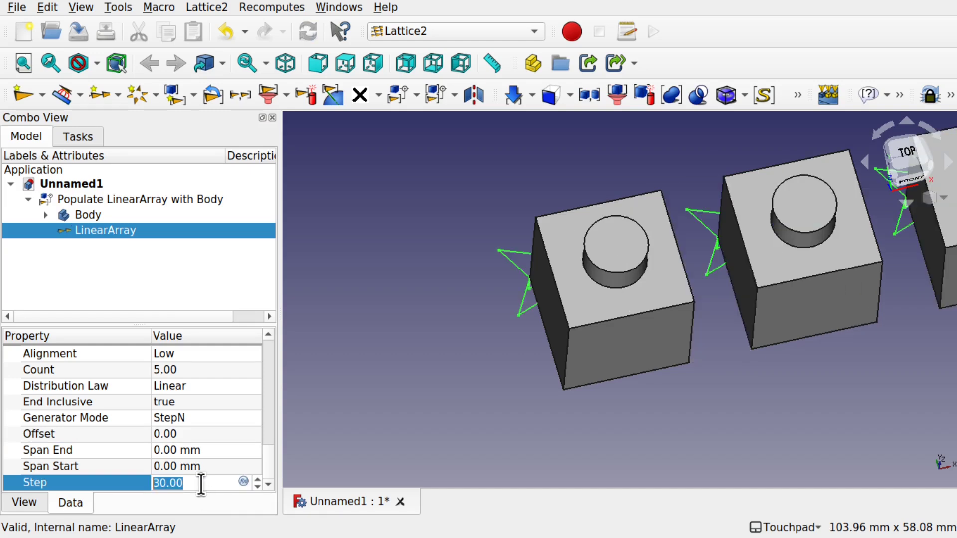
{"action": "type", "text": "20"}
{"action": "key", "text": "Return"}
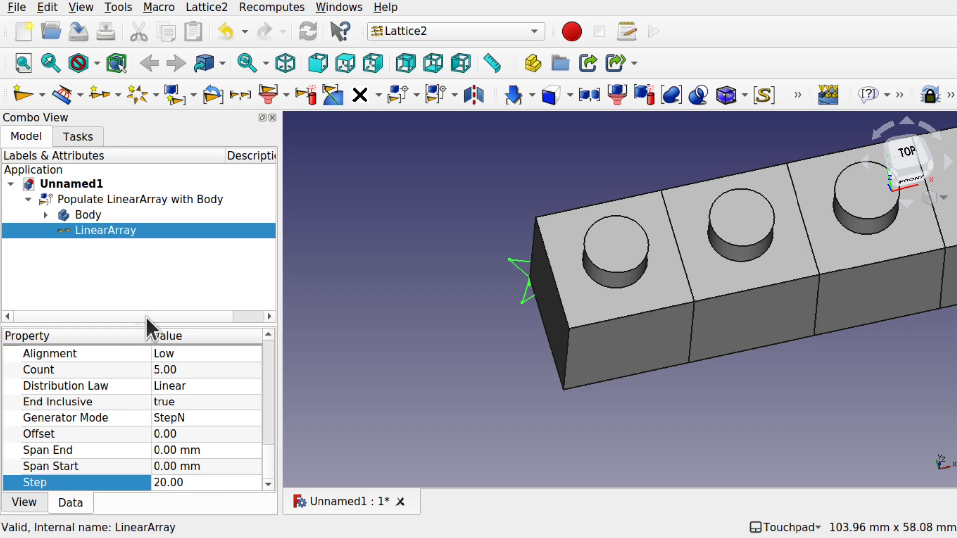
Name the 20 mm length constraint in the base Pad's sketch SpanLength and close the sketch.
{"action": "left_click", "coordinate": [48, 215]}
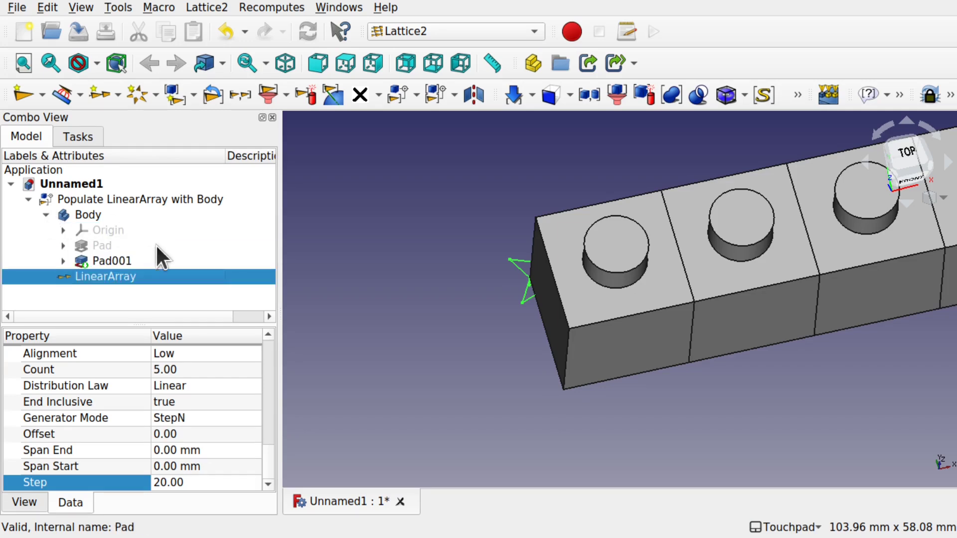
{"action": "left_click", "coordinate": [63, 246]}
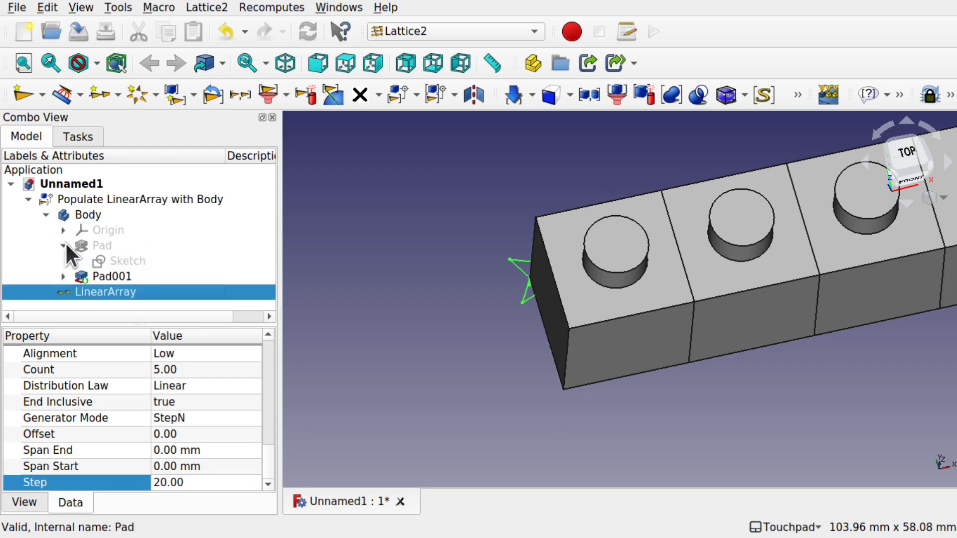
{"action": "left_click", "coordinate": [119, 261]}
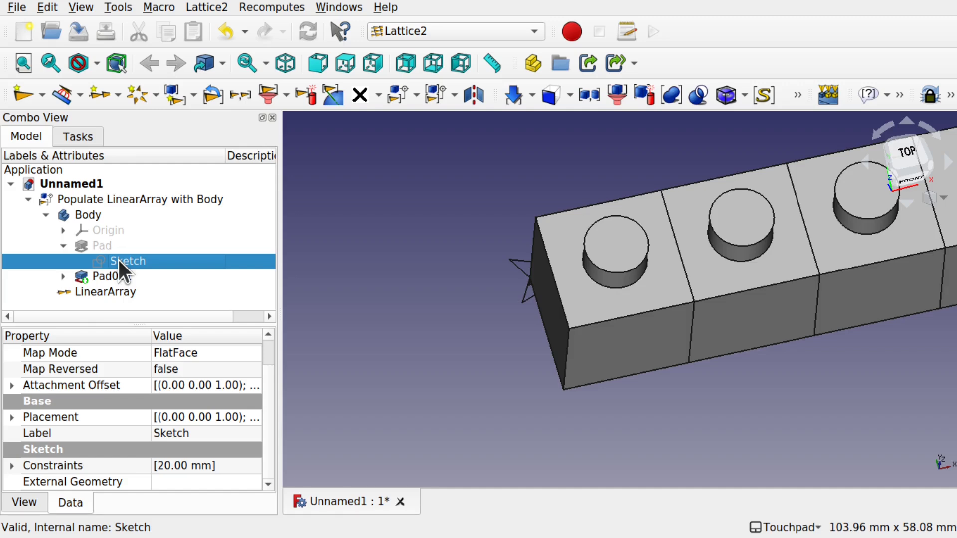
{"action": "double_click", "coordinate": [119, 261]}
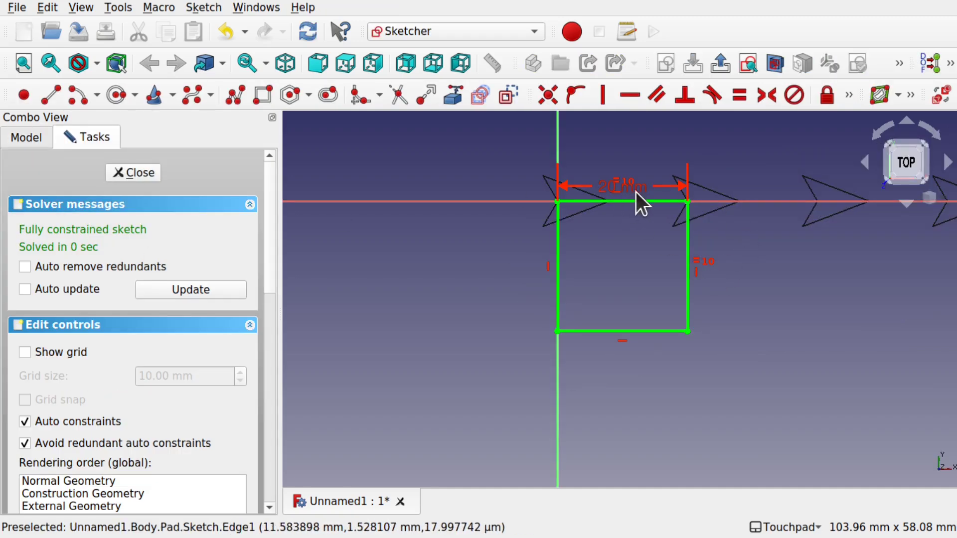
{"action": "left_click_drag", "start_coordinate": [641, 189], "coordinate": [642, 163]}
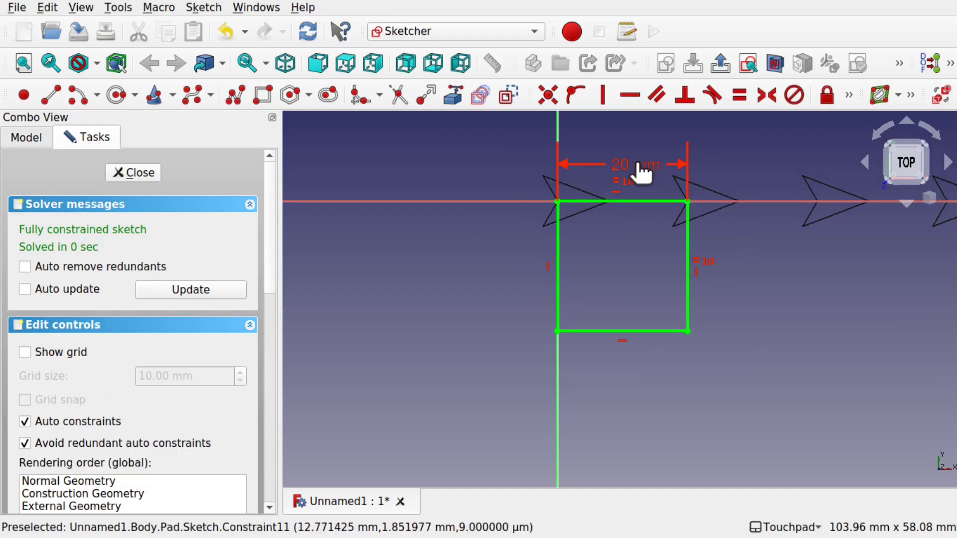
{"action": "double_click", "coordinate": [638, 166]}
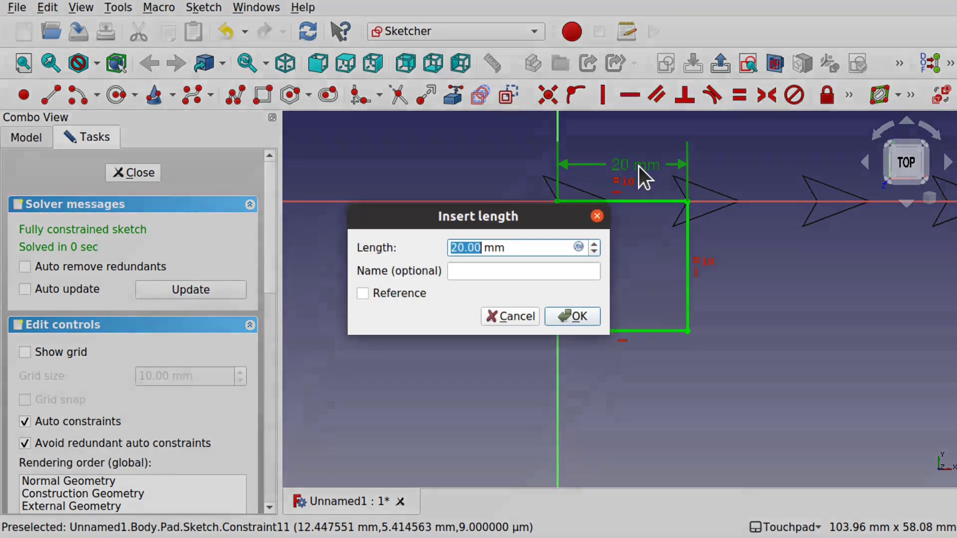
{"action": "left_click", "coordinate": [506, 270]}
{"action": "type", "text": "SpanLen"}
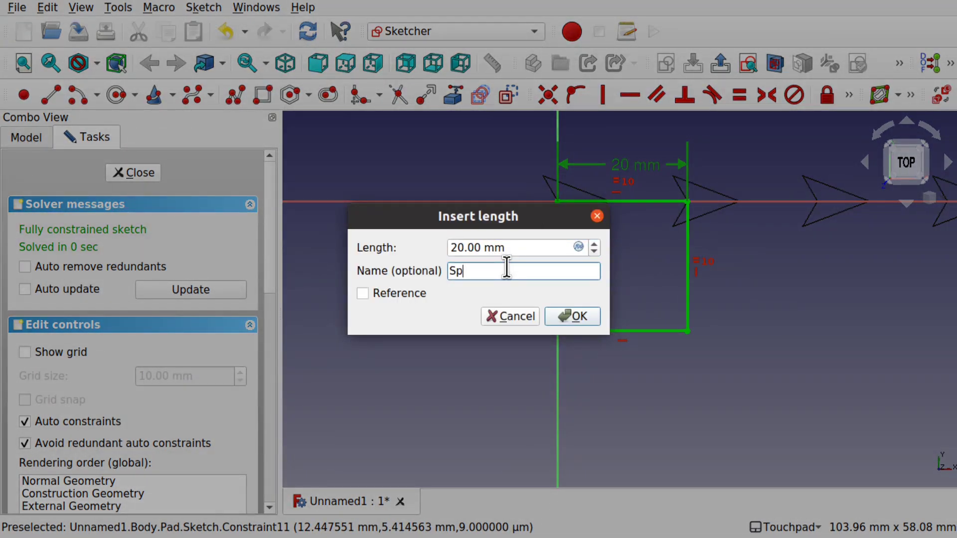
{"action": "type", "text": "gth"}
{"action": "left_click", "coordinate": [574, 315]}
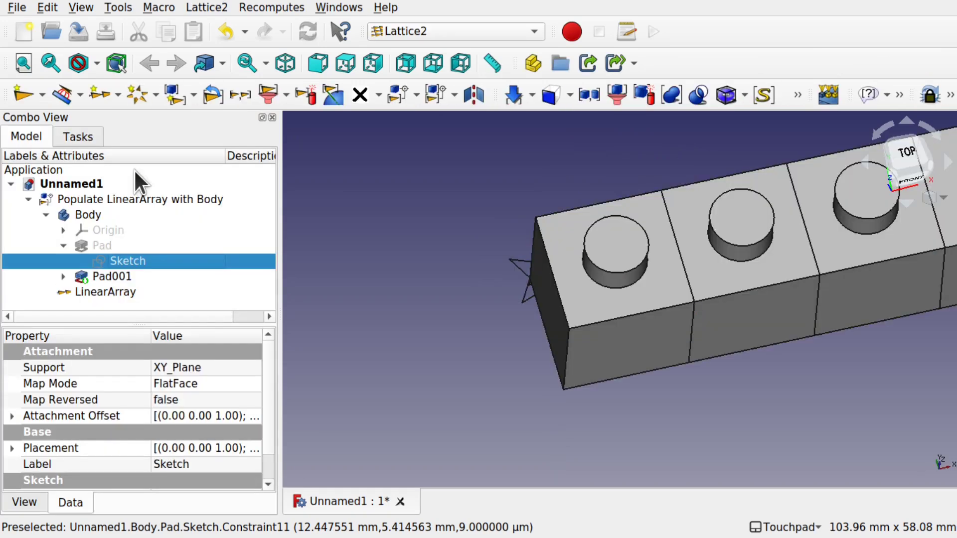
Set the Step of the linear array to 5.
{"action": "left_click", "coordinate": [103, 293]}
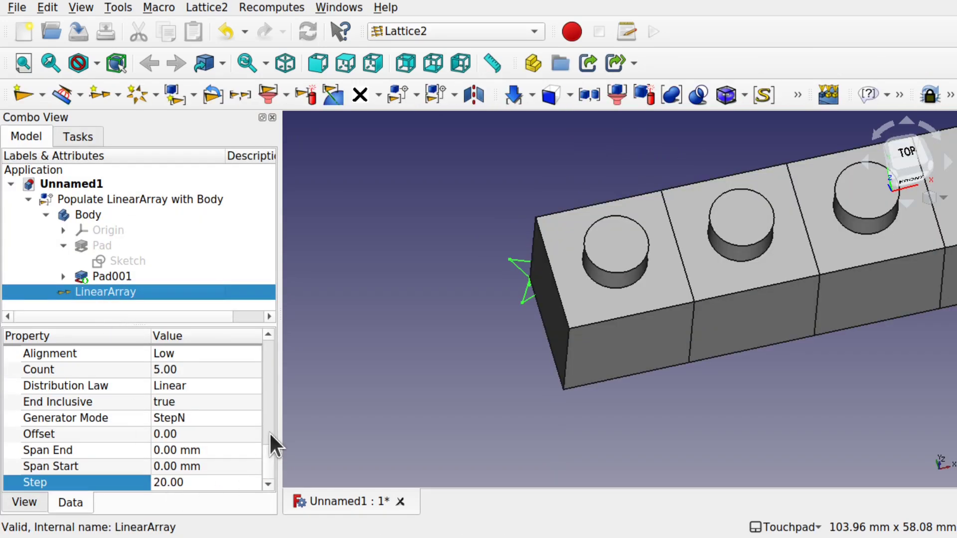
{"action": "left_click", "coordinate": [238, 479]}
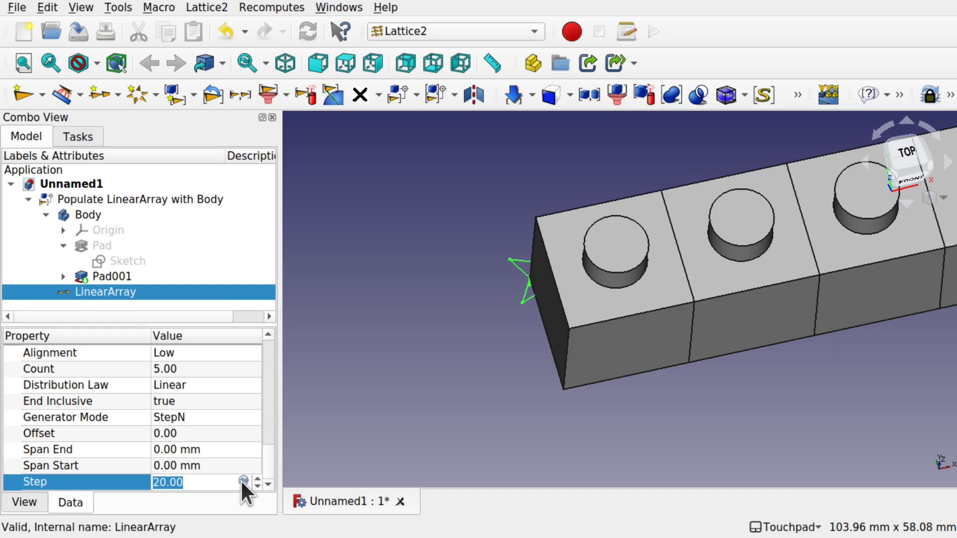
{"action": "type", "text": "5"}
{"action": "key", "text": "Return"}
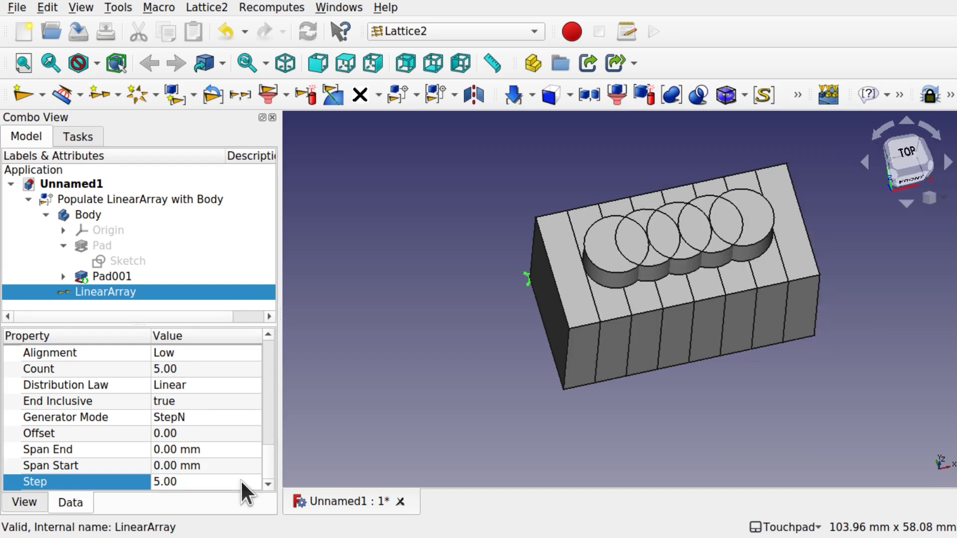
Drive the linear array's Step with the expression <<Sketch>>.Constraints.SpanLength.
{"action": "left_click", "coordinate": [227, 483]}
{"action": "left_click", "coordinate": [243, 480]}
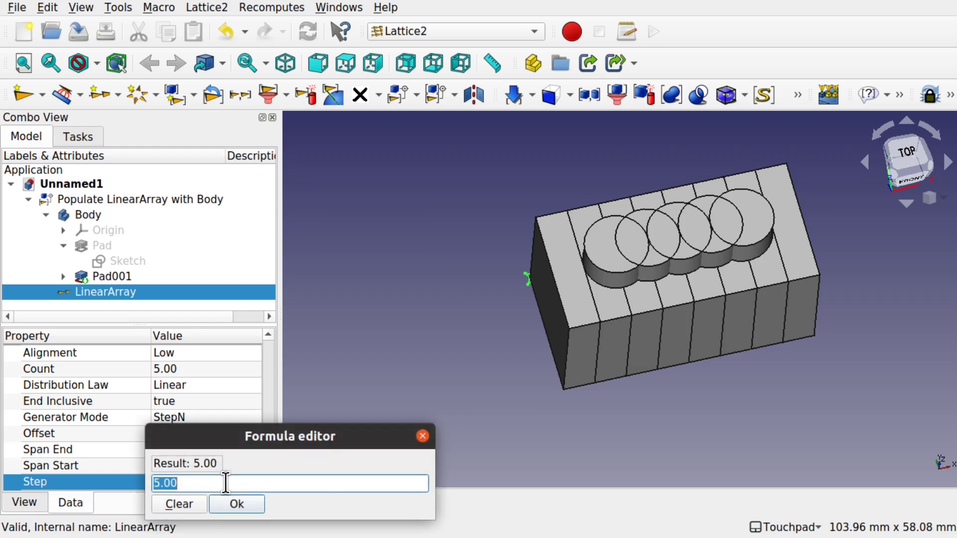
{"action": "type", "text": "Sk"}
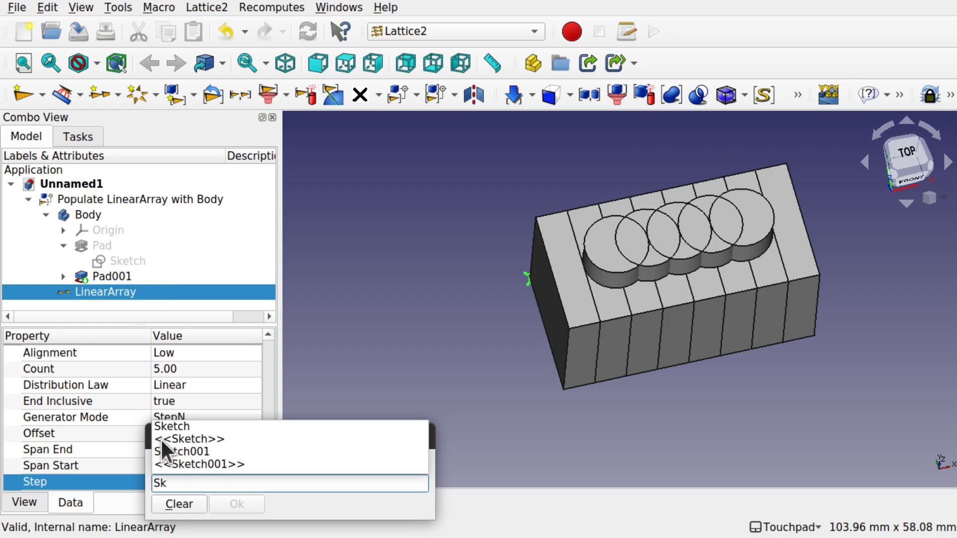
{"action": "left_click", "coordinate": [198, 439]}
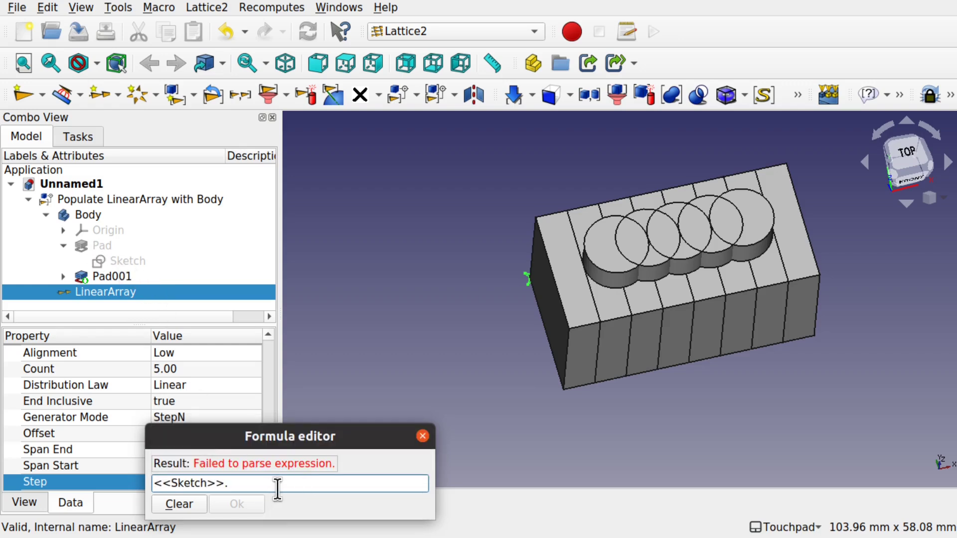
{"action": "type", "text": "Co"}
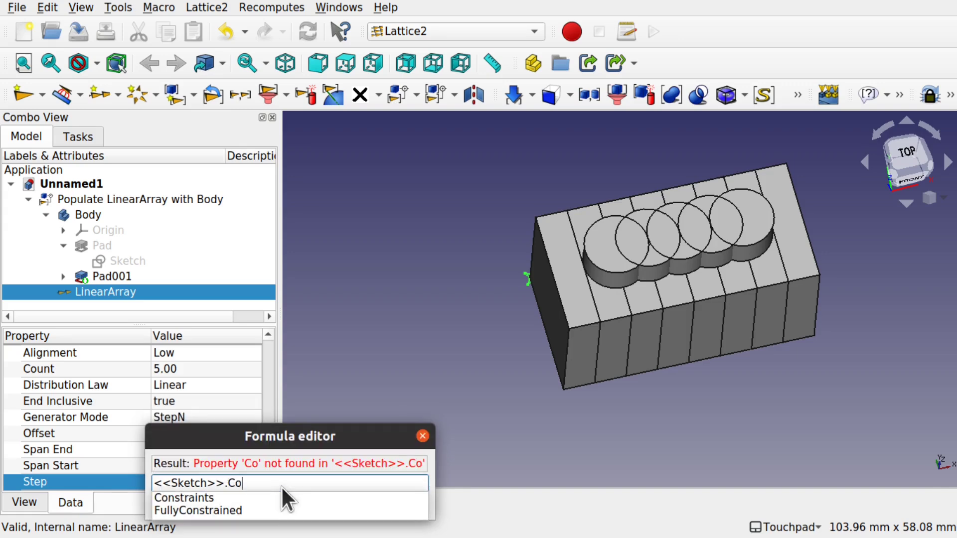
{"action": "left_click", "coordinate": [286, 496]}
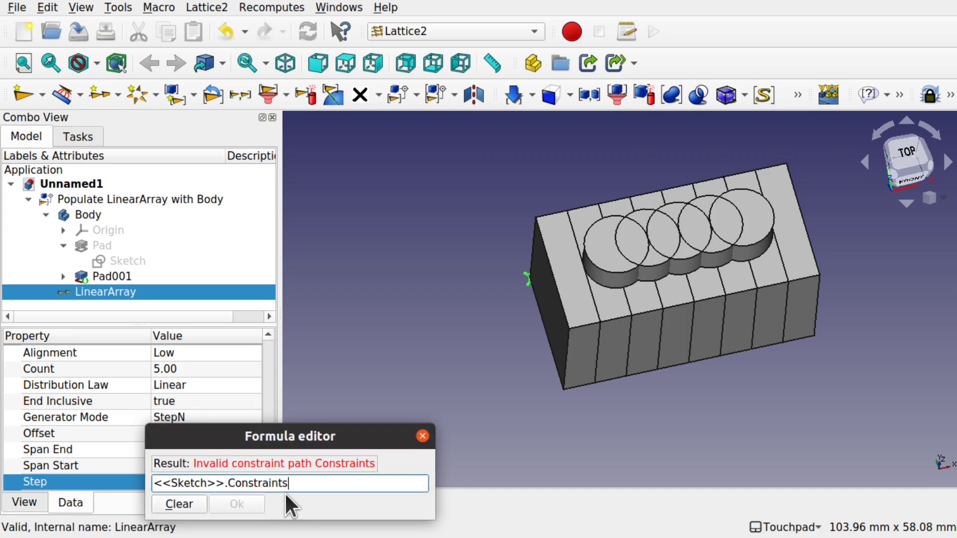
{"action": "type", "text": "."}
{"action": "type", "text": "SpanLe"}
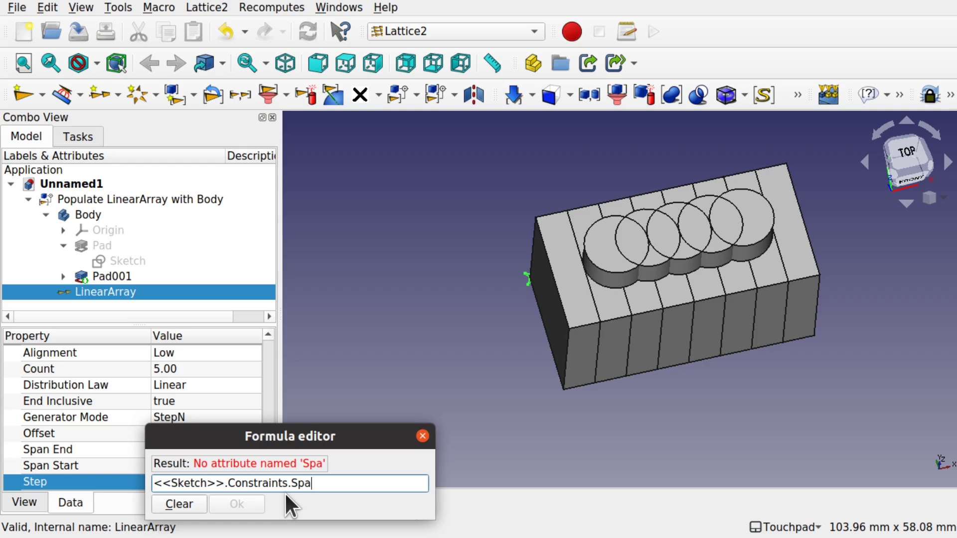
{"action": "key", "text": "BackSpace"}
{"action": "type", "text": "ength"}
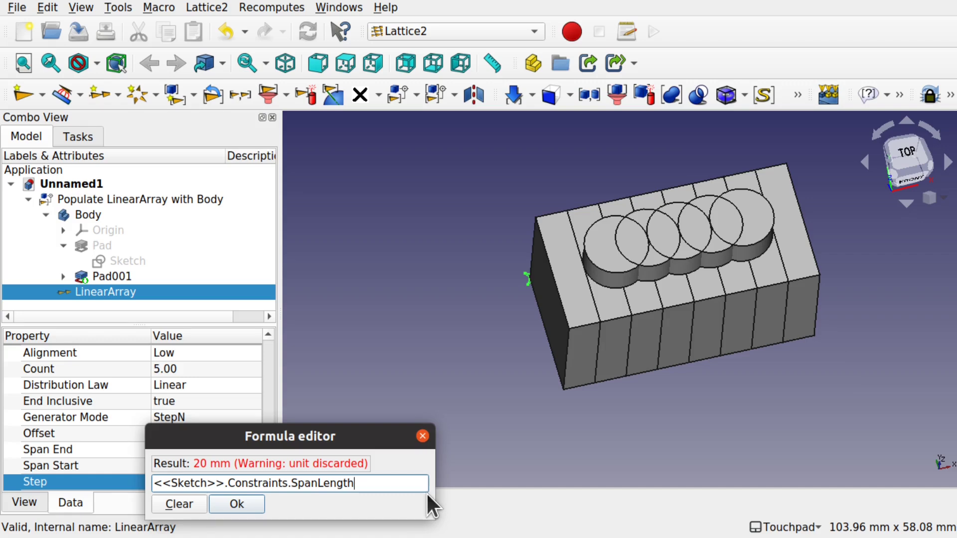
{"action": "key", "text": "Return"}
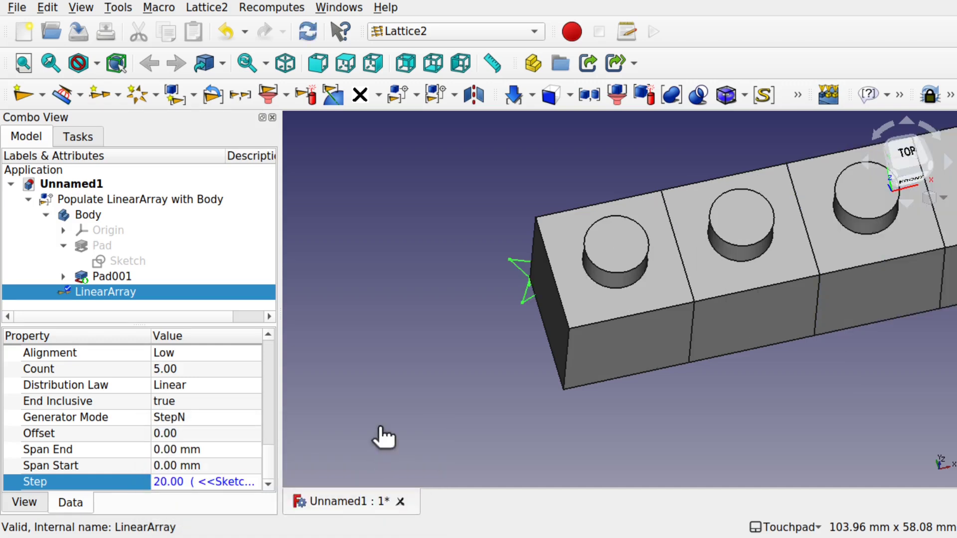
{"action": "left_click", "coordinate": [378, 427]}
{"action": "scroll", "coordinate": [378, 426], "scroll_direction": "down", "scroll_amount": 4}
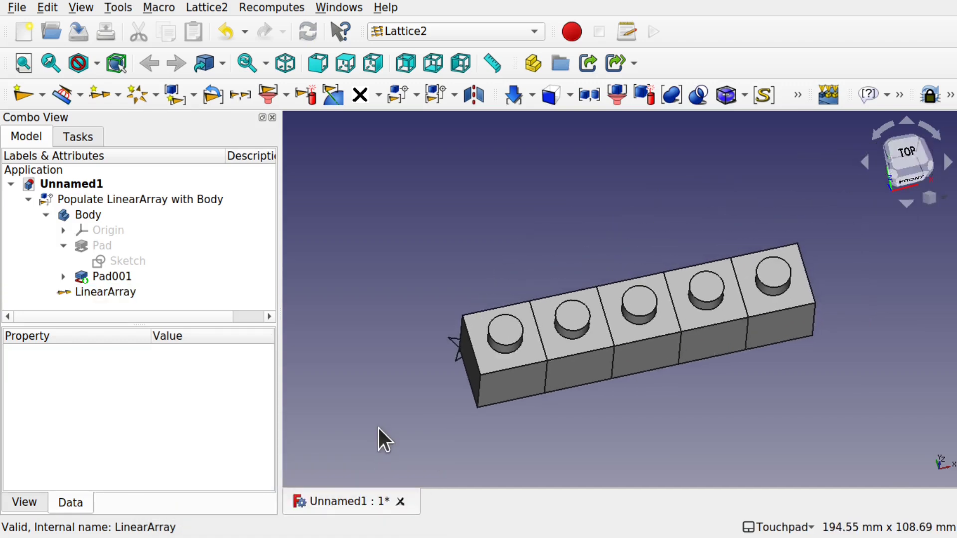
Set the Count of the linear array to 10 and view the whole row of blocks.
{"action": "left_click", "coordinate": [95, 291]}
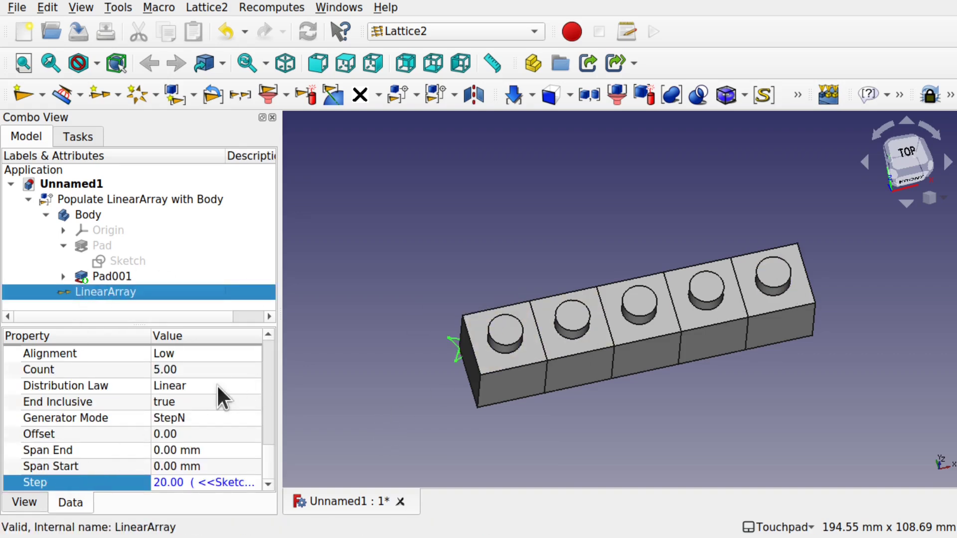
{"action": "left_click", "coordinate": [202, 370]}
{"action": "type", "text": "10"}
{"action": "key", "text": "Return"}
{"action": "scroll", "coordinate": [747, 301], "scroll_direction": "down", "scroll_amount": 5}
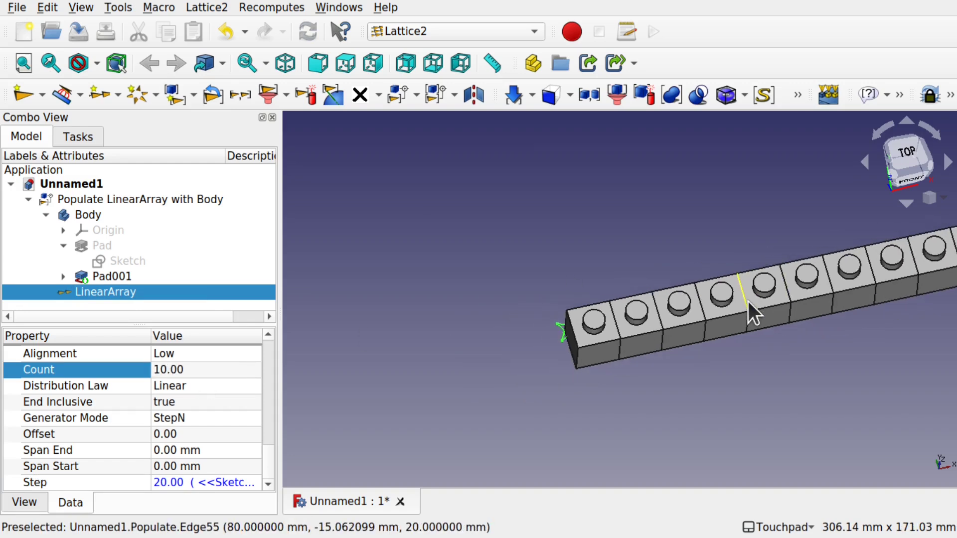
{"action": "left_click_drag", "start_coordinate": [764, 327], "coordinate": [632, 303], "text": "alt"}
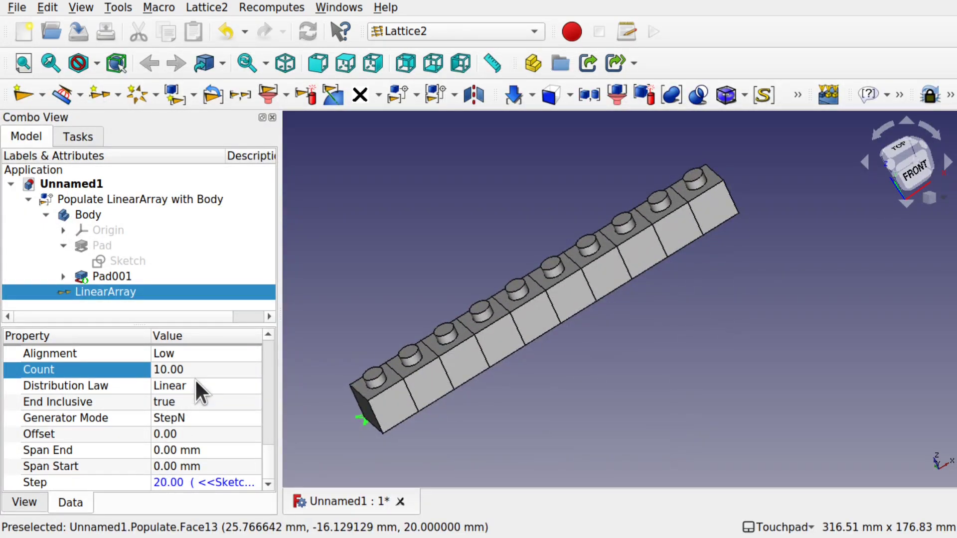
Reduce the linear array's Count to 2 and bring the studded blocks into close view.
{"action": "left_click", "coordinate": [206, 369]}
{"action": "type", "text": "2"}
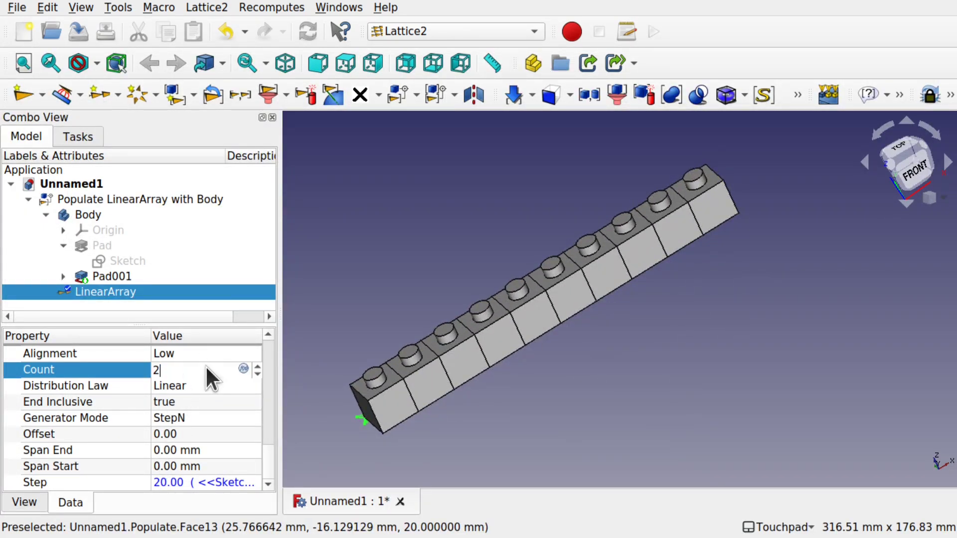
{"action": "key", "text": "Return"}
{"action": "middle_click_drag", "start_coordinate": [383, 348], "coordinate": [726, 205]}
{"action": "scroll", "coordinate": [631, 268], "scroll_direction": "up", "scroll_amount": 5}
{"action": "scroll", "coordinate": [631, 269], "scroll_direction": "down", "scroll_amount": 1}
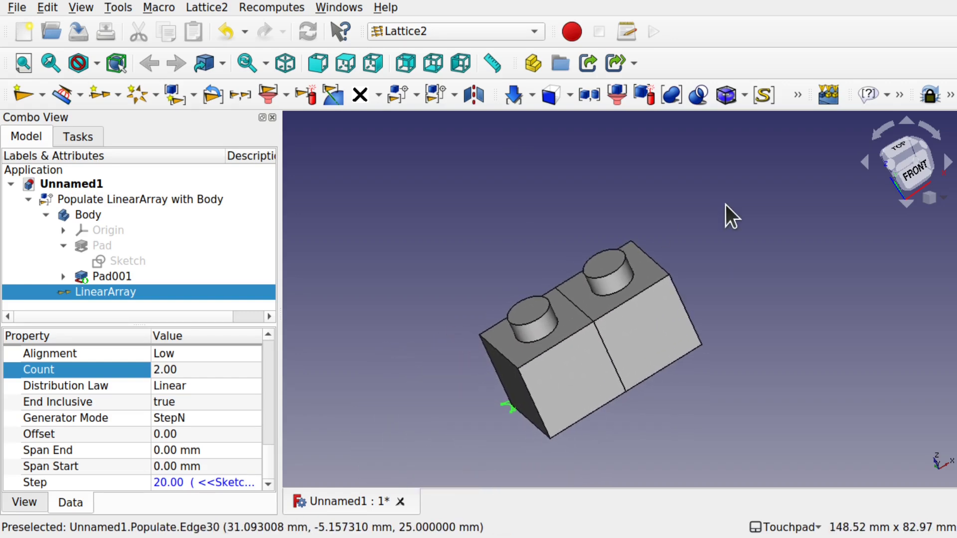